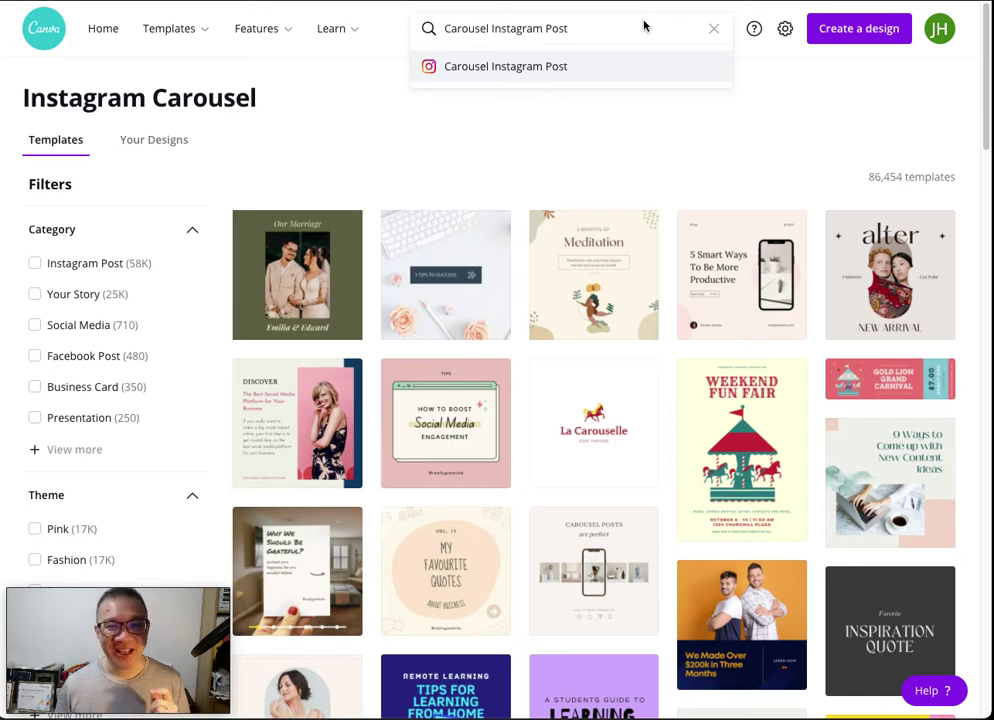
Open the Instagram profile in a new browser tab.
key(ctrl+t)
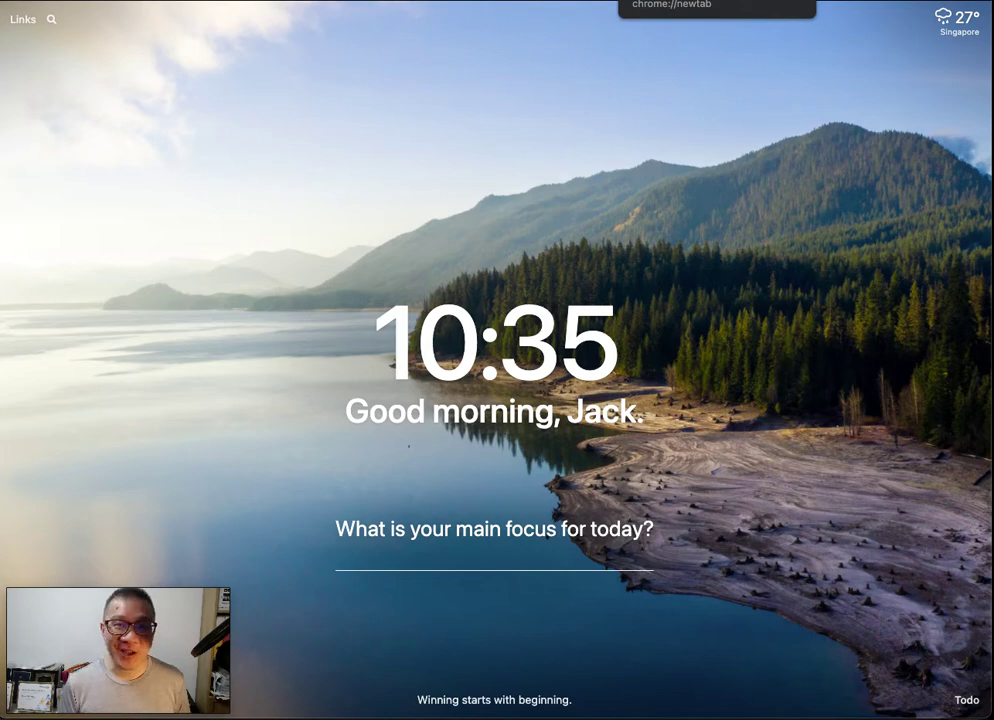
text(in)
key(Escape)
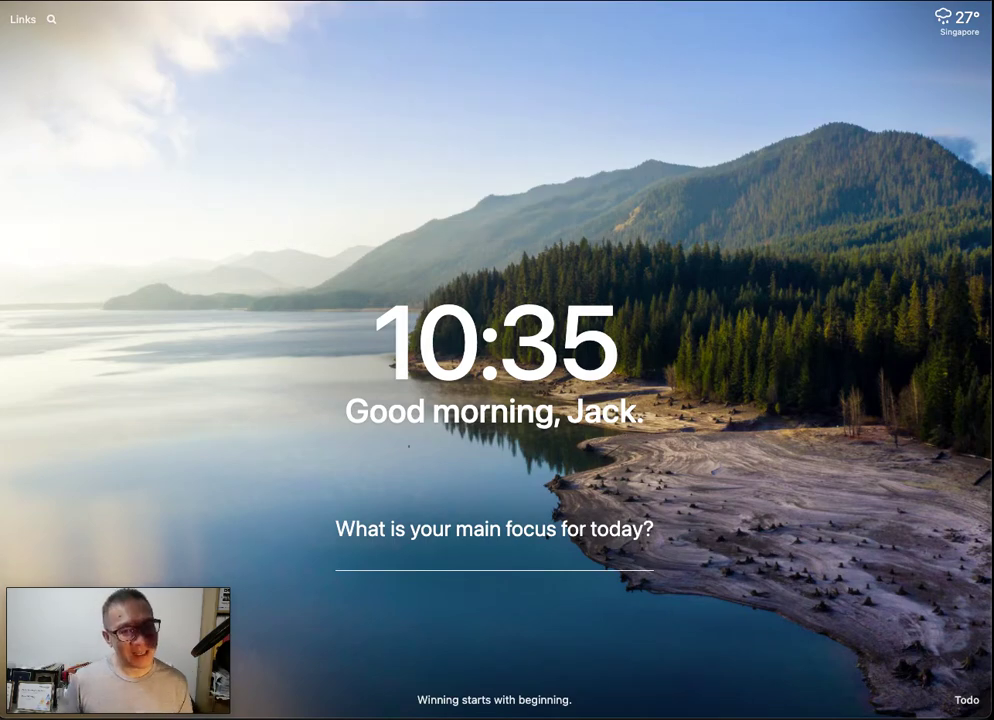
key(Return)
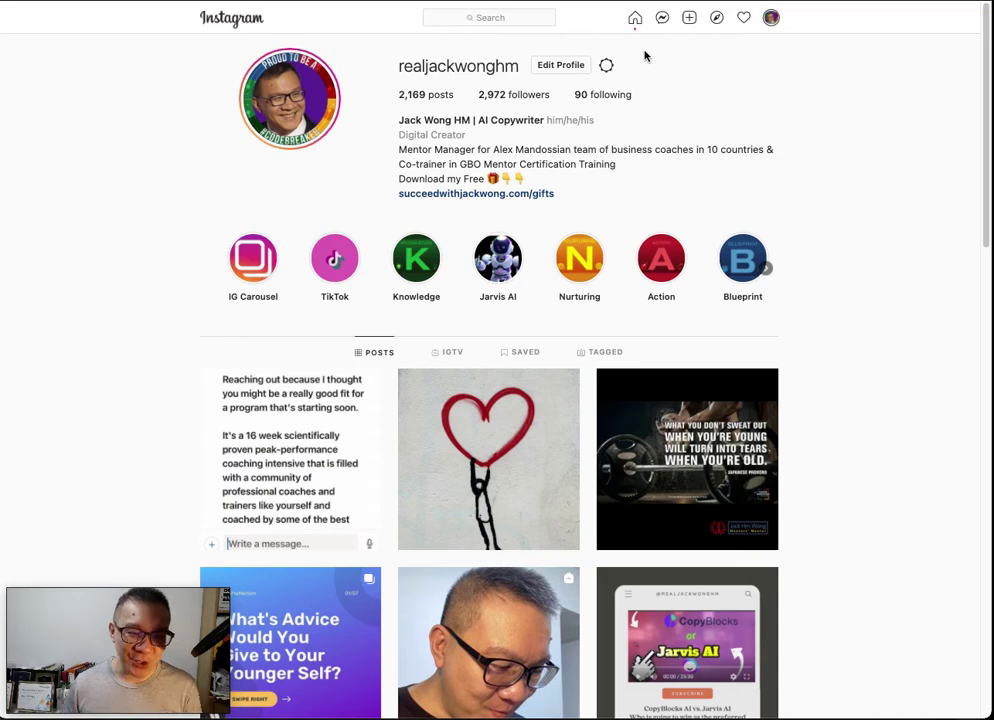
Open the "What's Advice Would You Give to Your Younger Self?" carousel post and view its slides up to the fourth.
scroll(505, 295, down, 5)
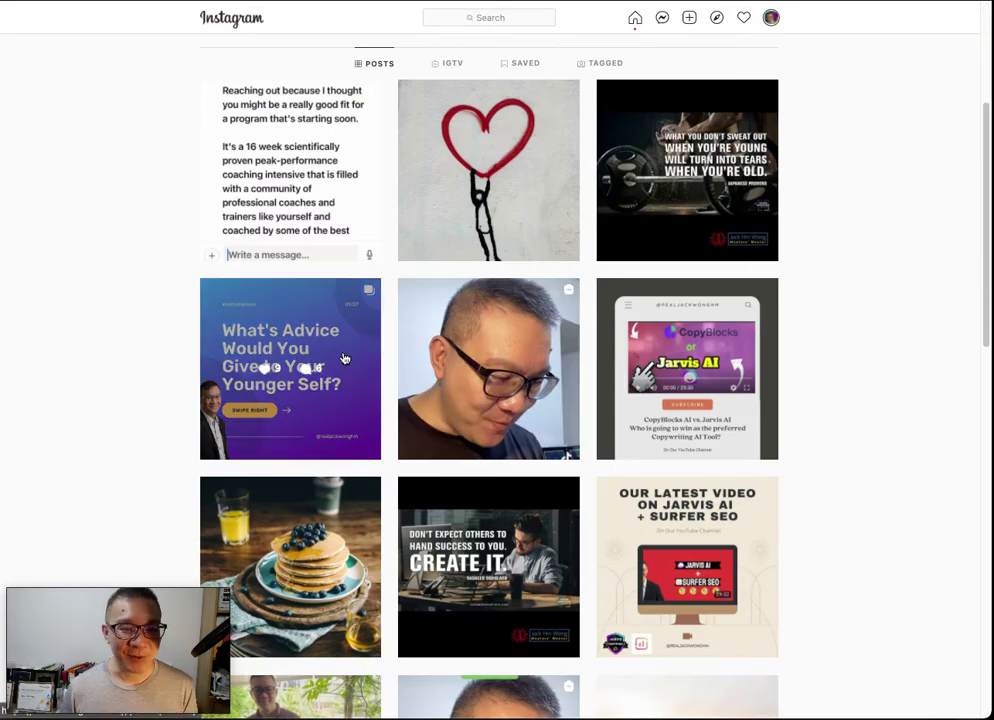
click(343, 357)
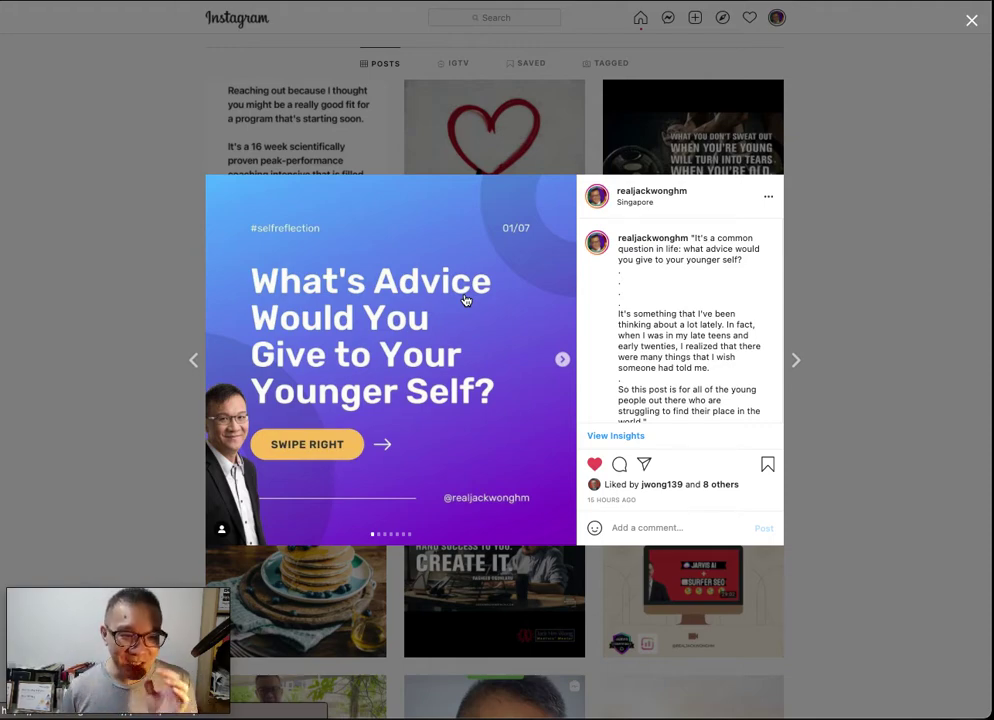
click(561, 362)
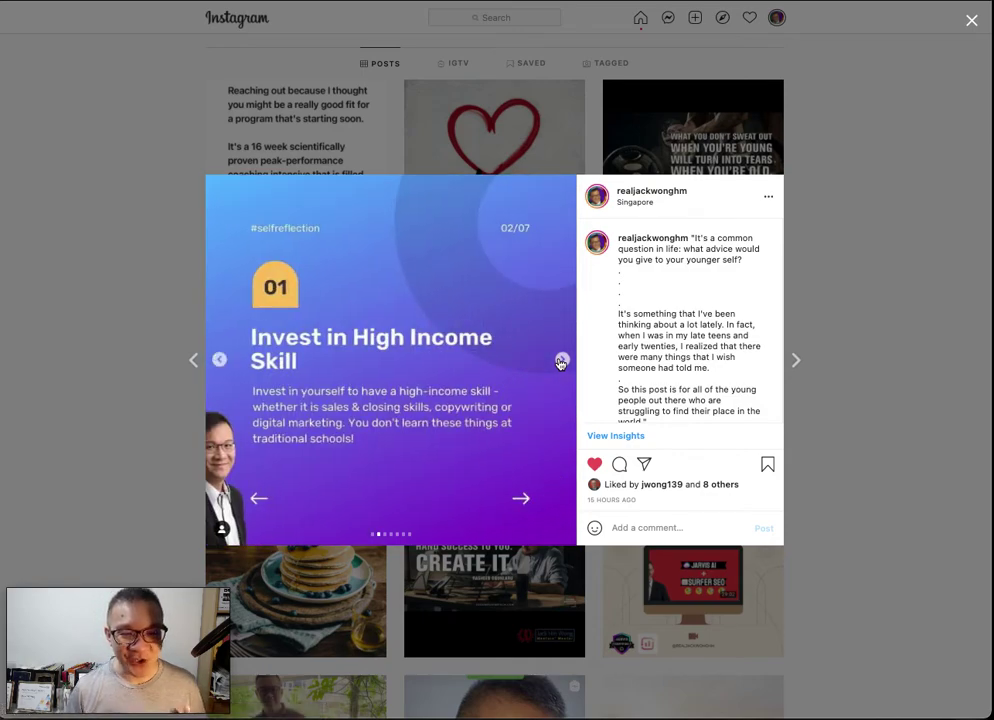
click(561, 362)
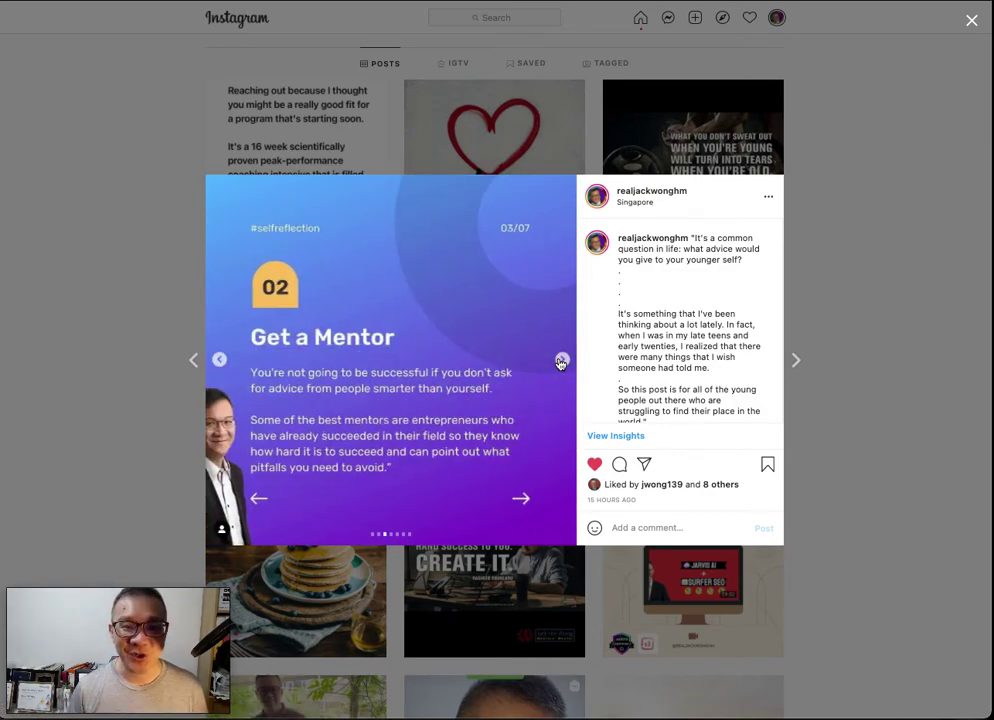
click(561, 362)
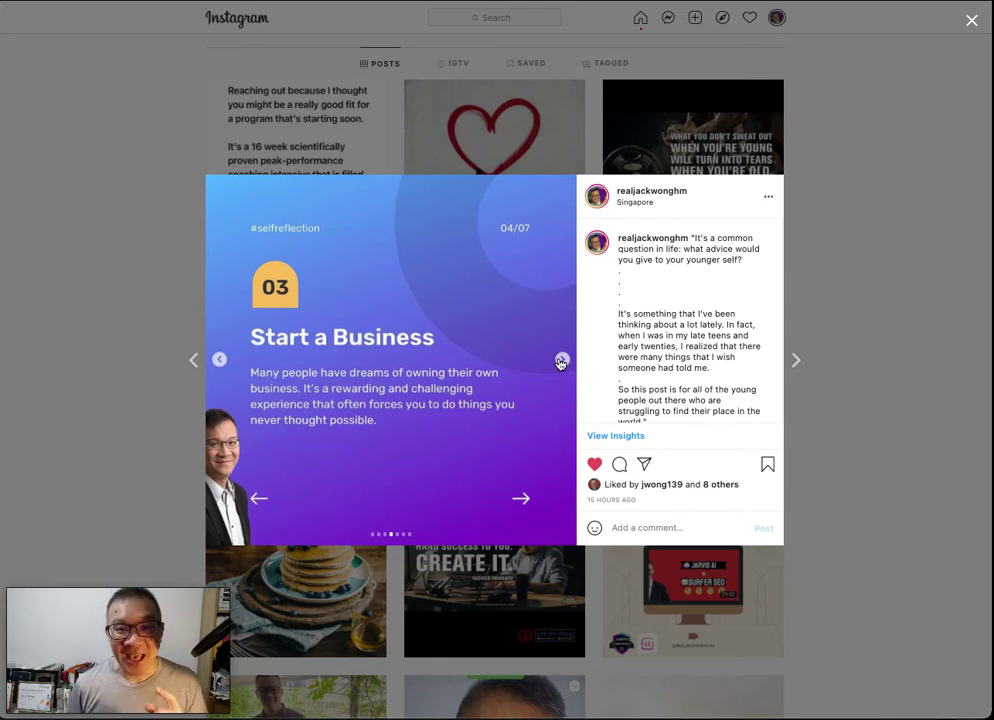
Read through the caption of the open self-reflection carousel post.
scroll(620, 365, down, 3)
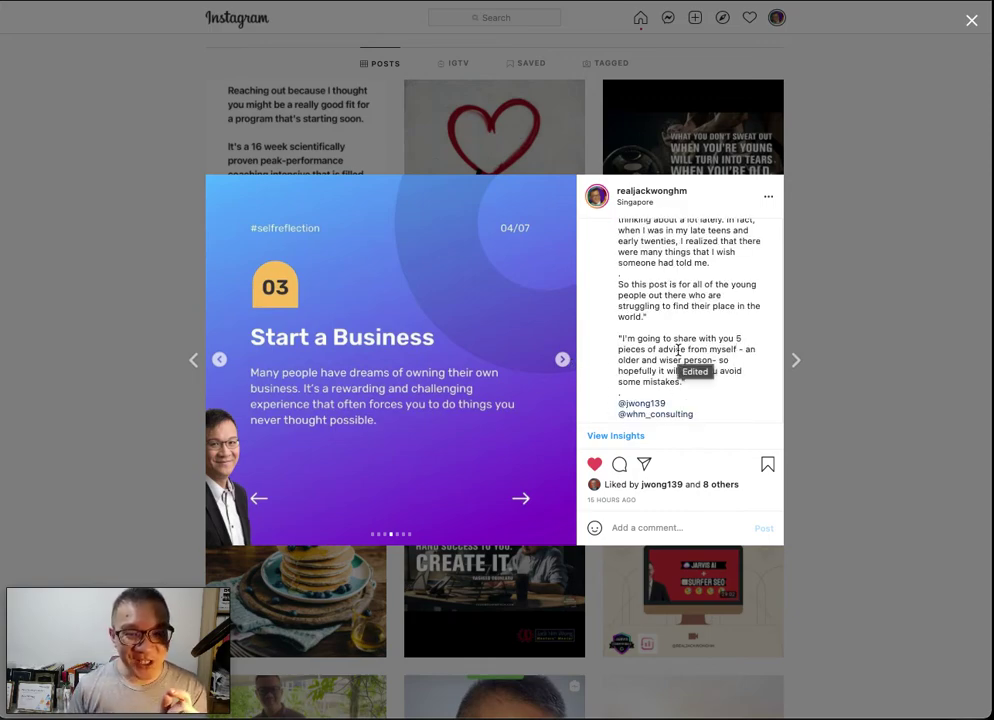
scroll(680, 375, down, 1)
scroll(682, 340, up, 3)
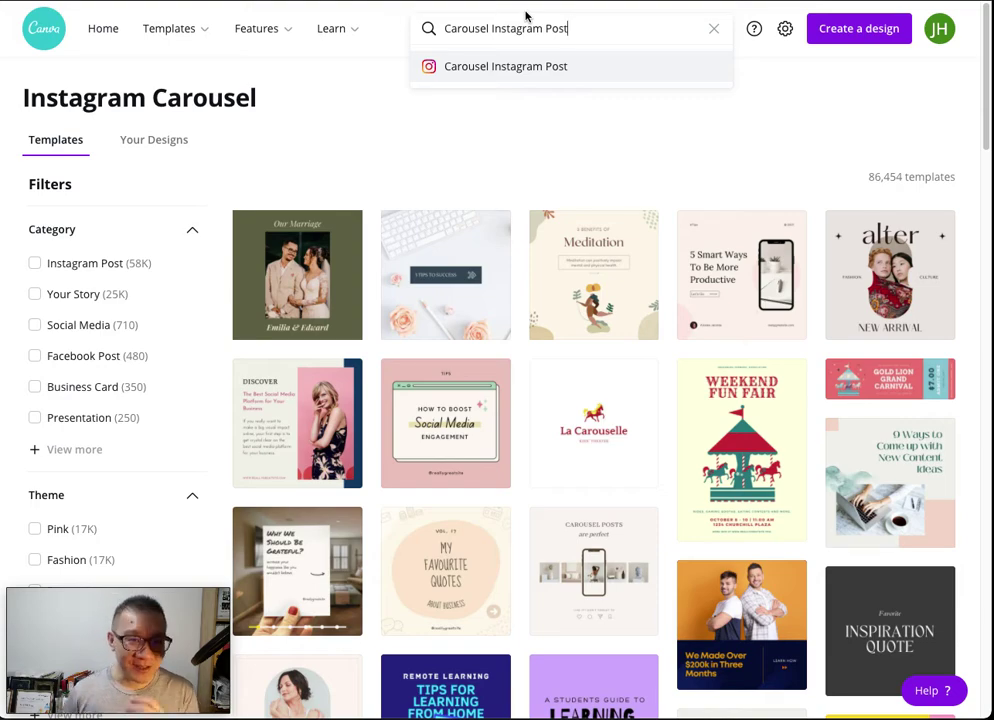
Switch to Canva, show the Carousel Instagram Post templates and browse the first rows of designs.
click(562, 70)
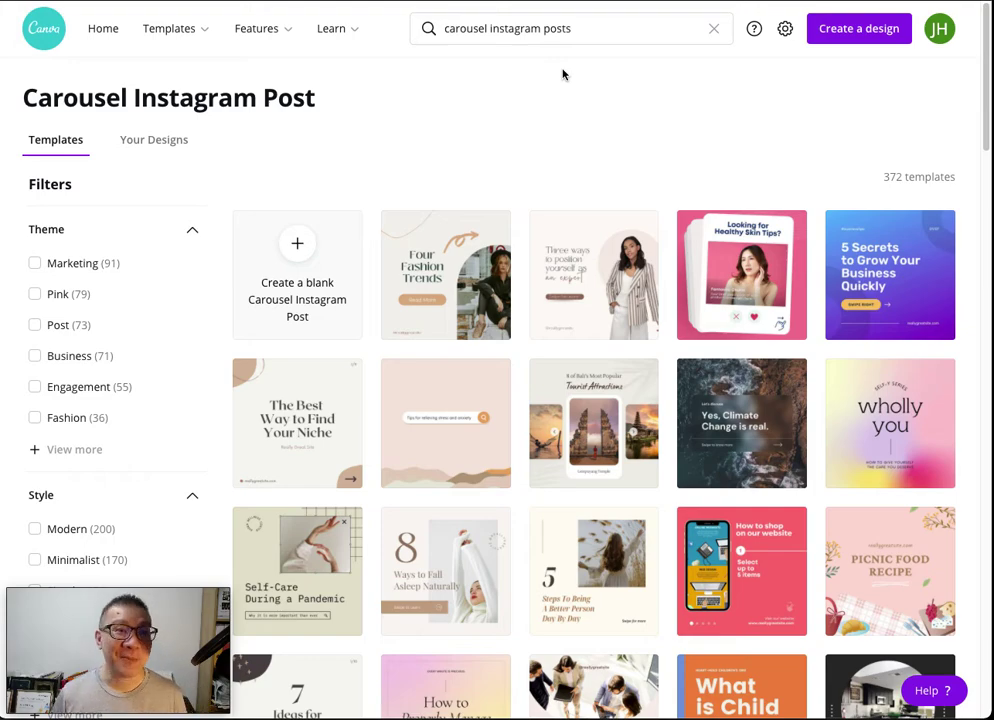
scroll(597, 285, down, 1)
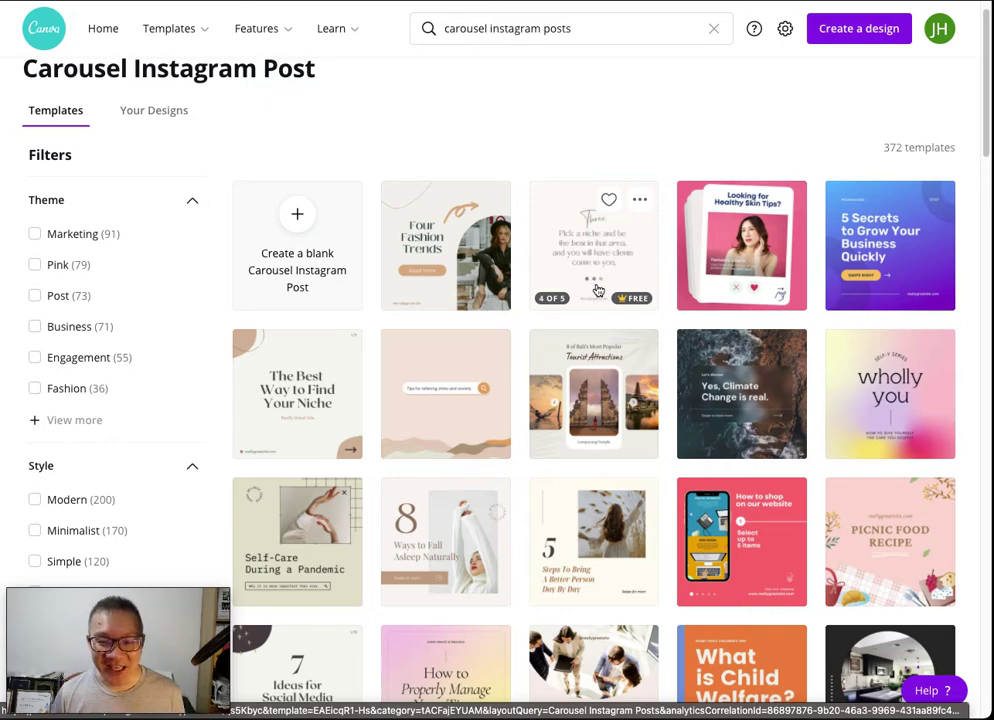
scroll(597, 290, down, 3)
scroll(597, 290, down, 1)
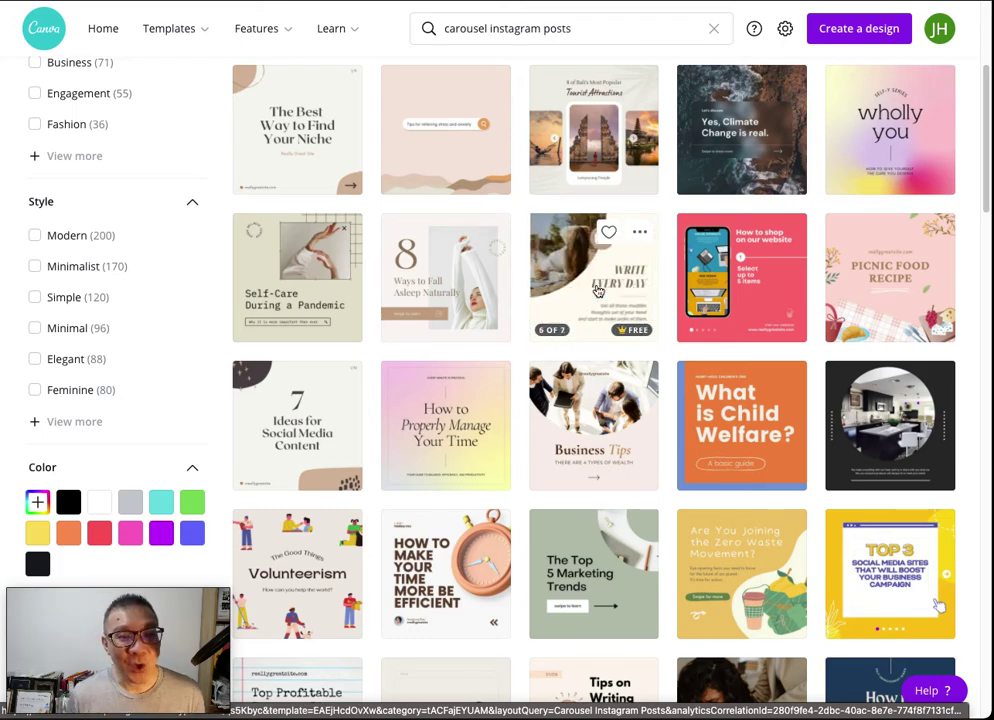
scroll(597, 290, up, 4)
scroll(597, 290, up, 1)
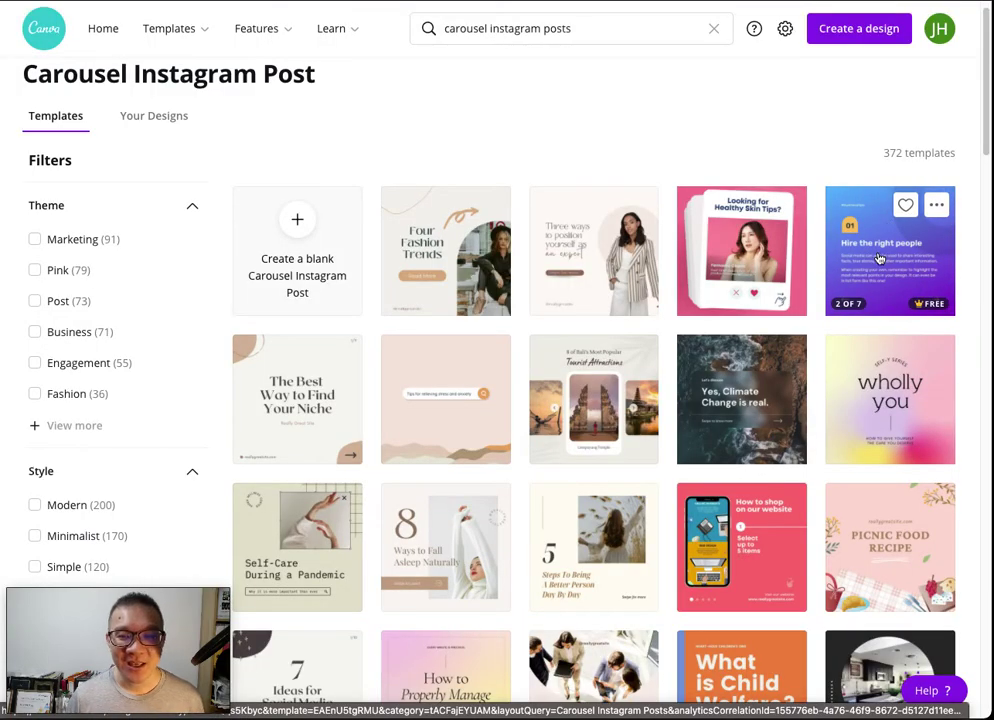
Browse the full range of carousel template designs further down the results.
scroll(878, 258, down, 3)
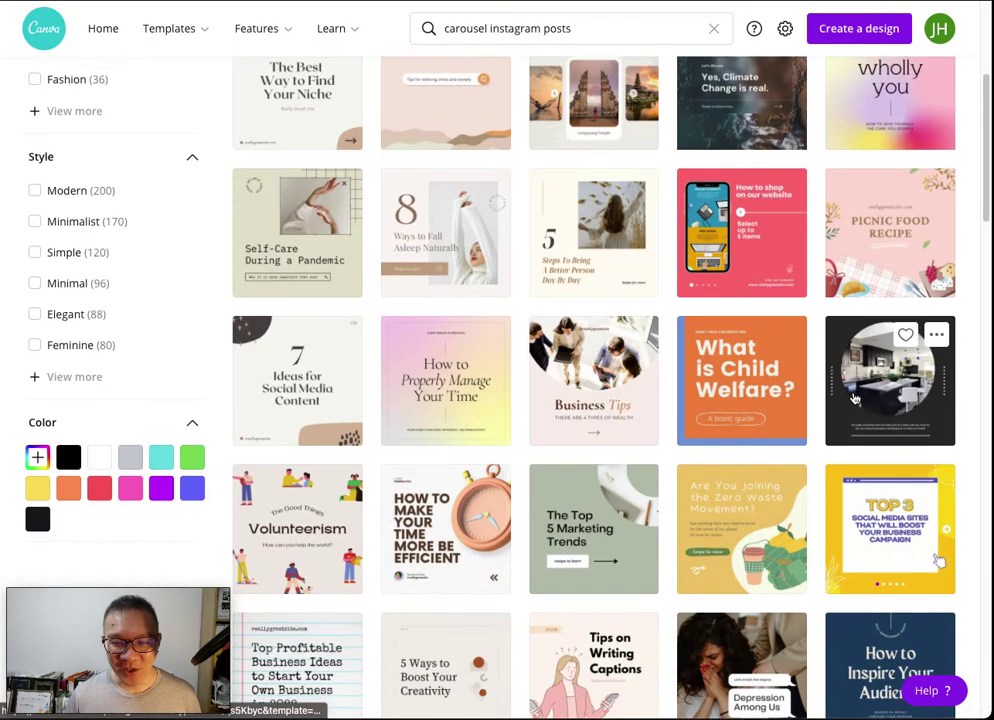
scroll(853, 399, down, 3)
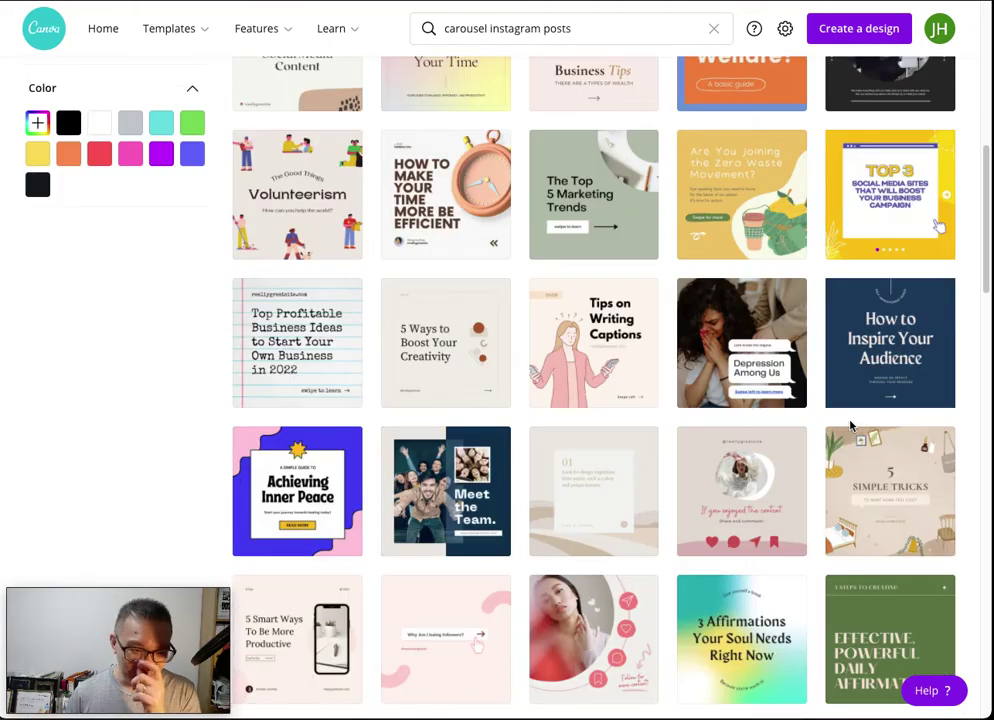
scroll(851, 426, down, 6)
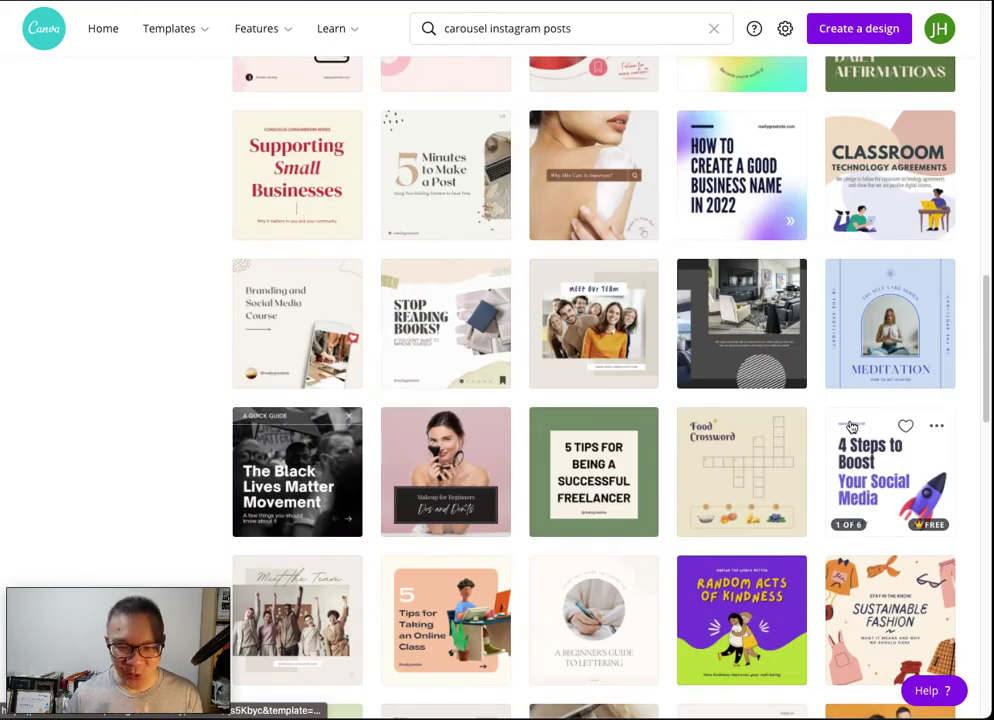
scroll(851, 426, down, 5)
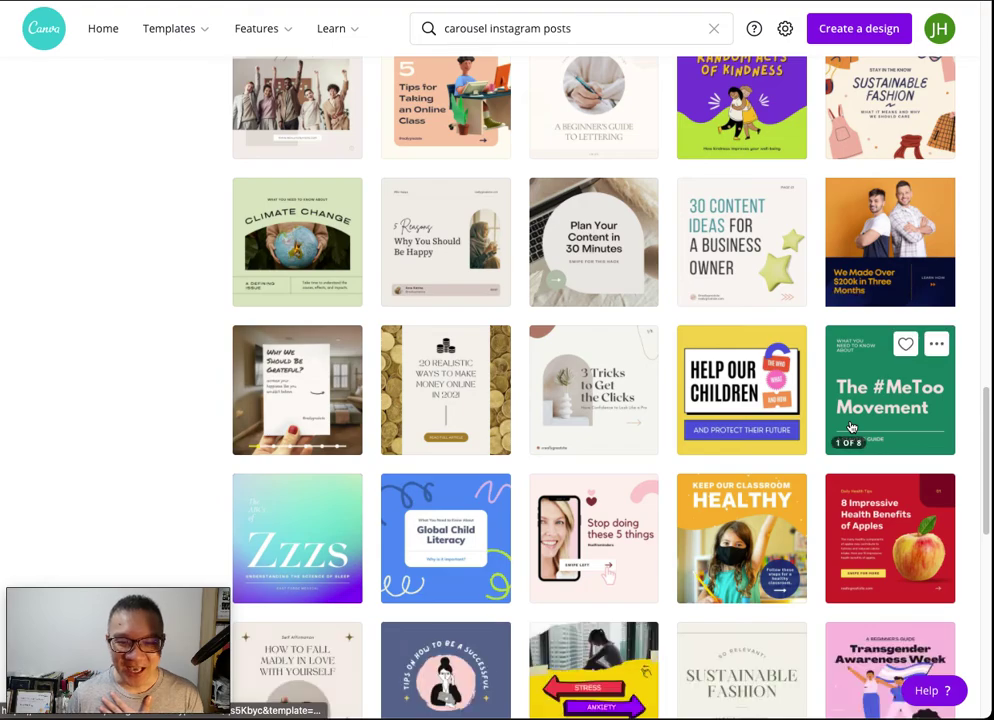
scroll(851, 426, down, 1)
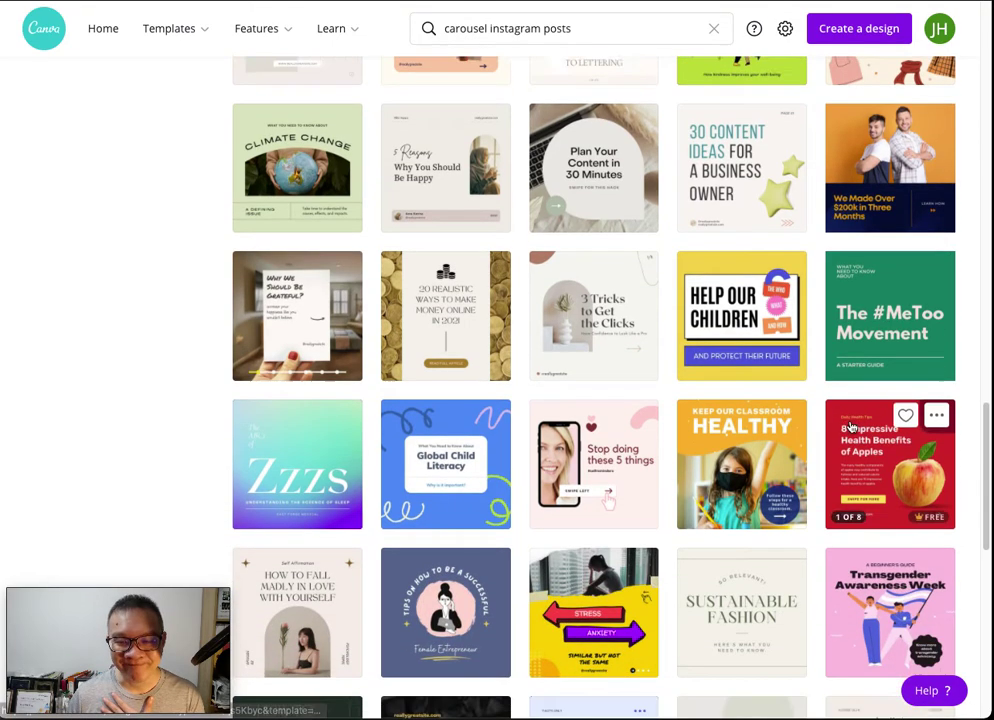
scroll(851, 426, down, 4)
scroll(851, 426, down, 6)
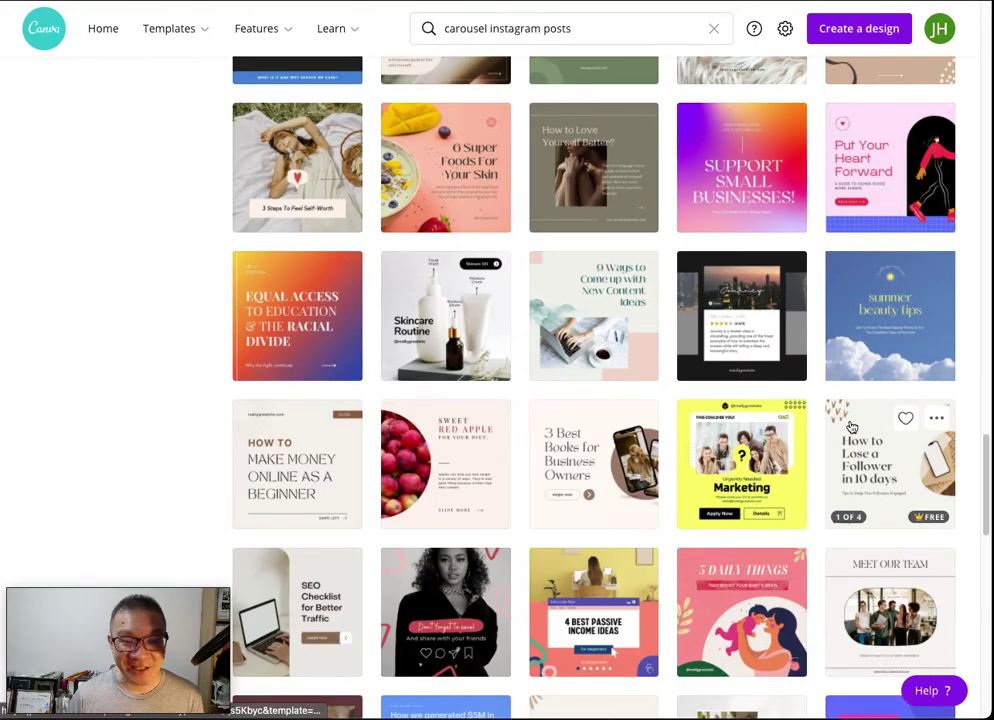
scroll(851, 426, down, 4)
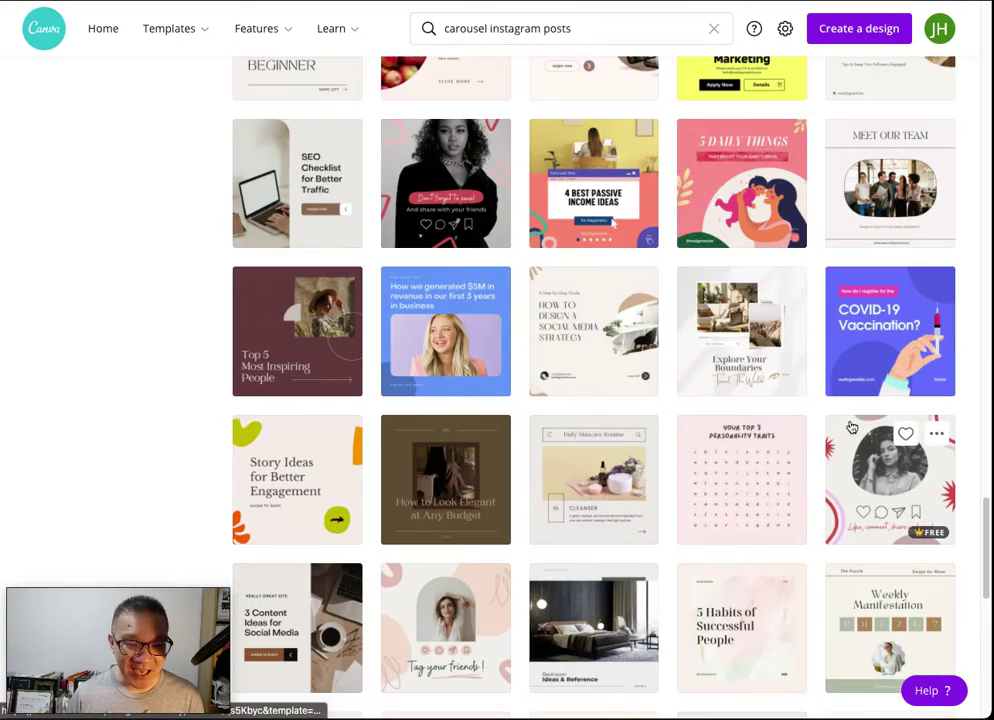
scroll(851, 426, down, 10)
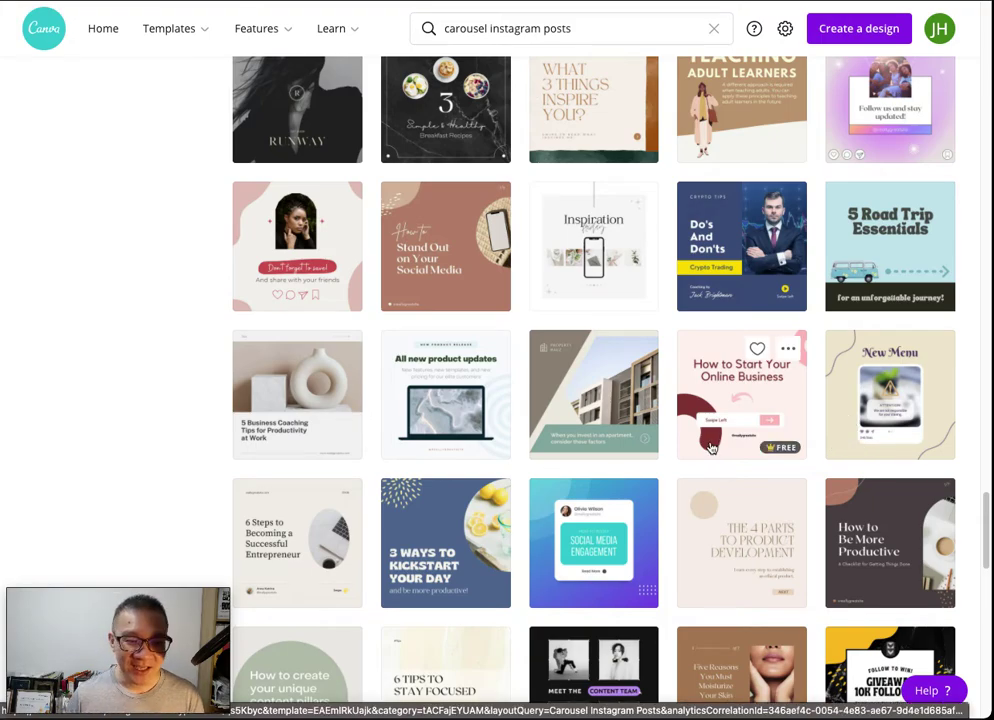
scroll(730, 420, down, 1)
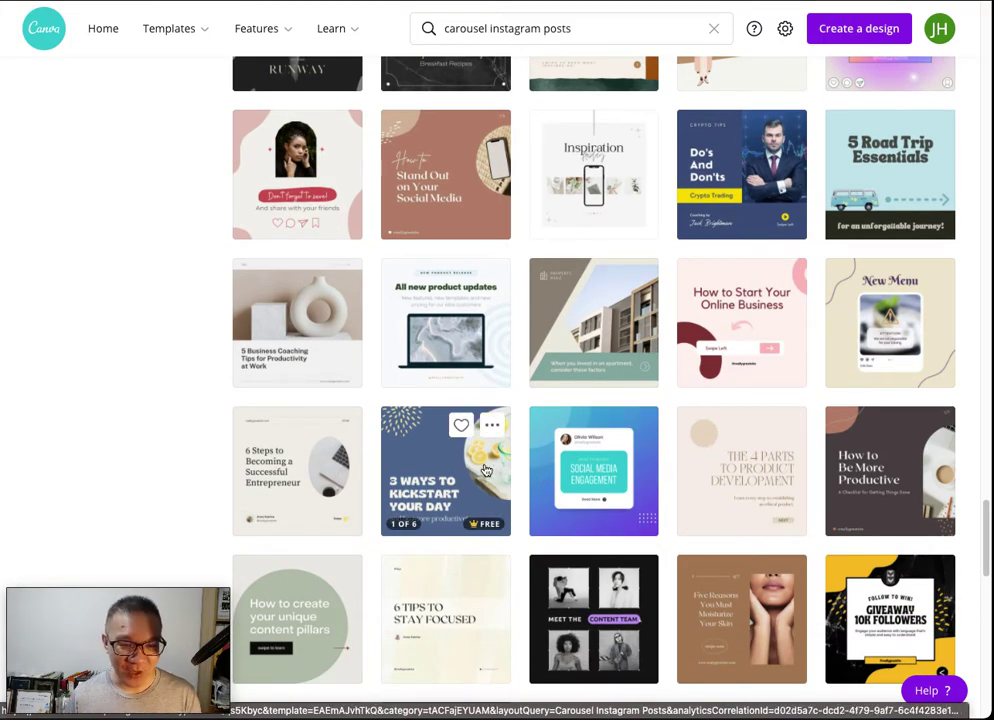
scroll(485, 470, down, 15)
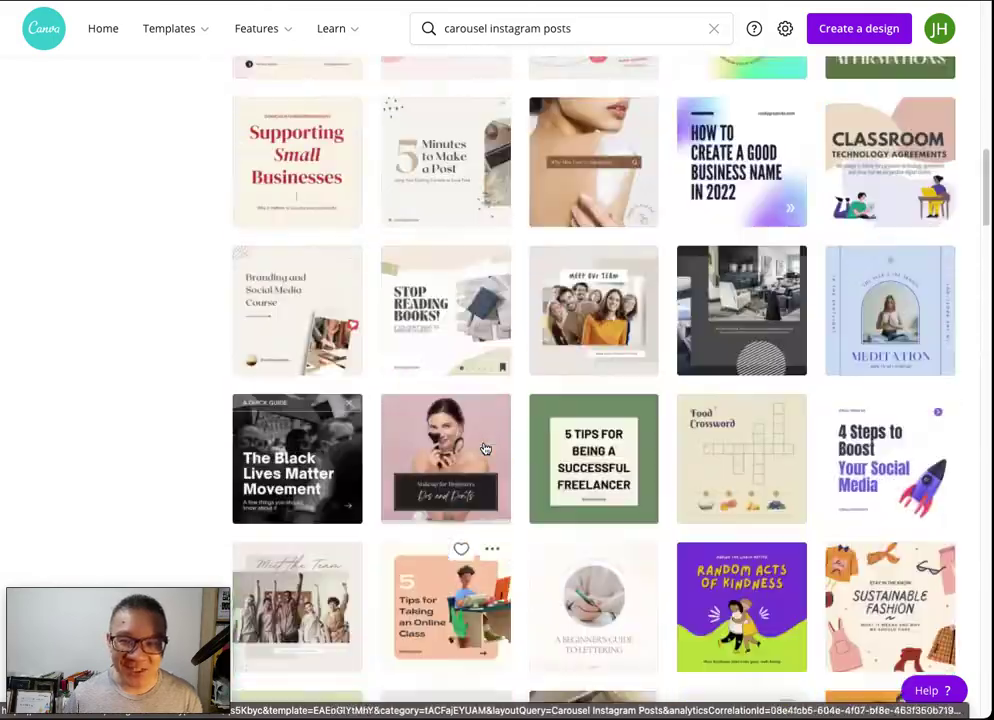
Filter the carousel templates by the Marketing theme.
scroll(485, 449, up, 2)
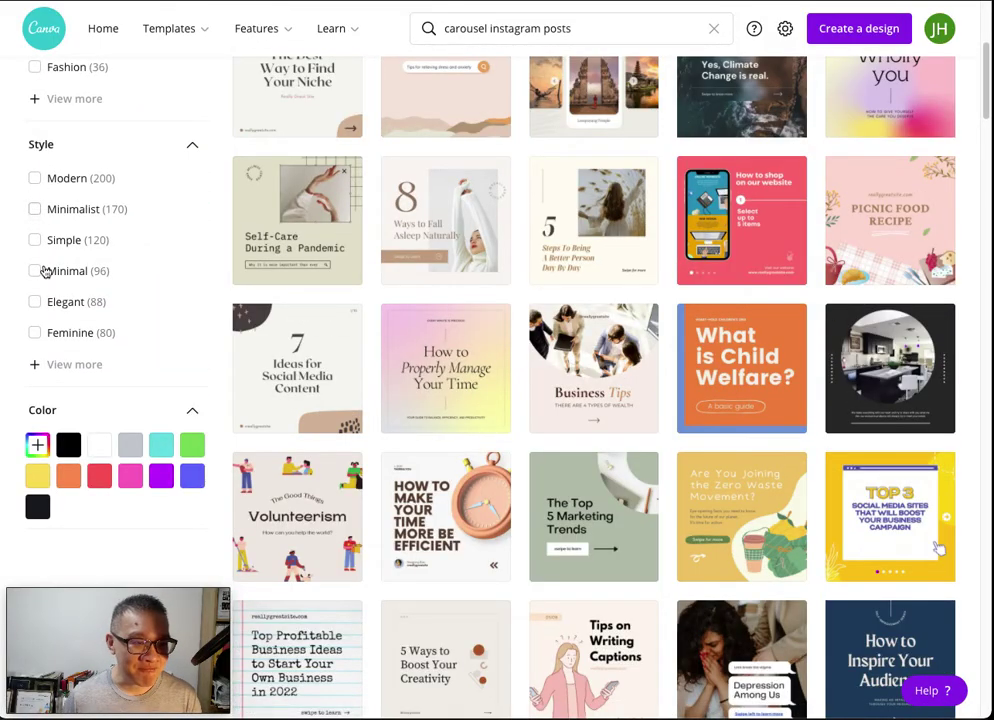
scroll(38, 200, up, 3)
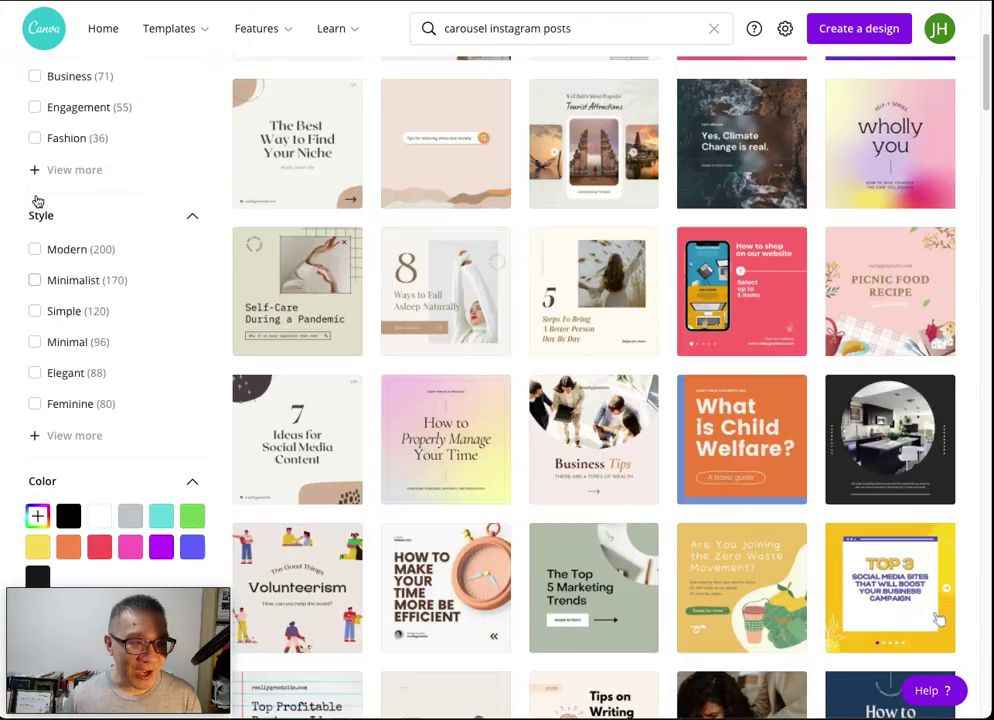
click(34, 114)
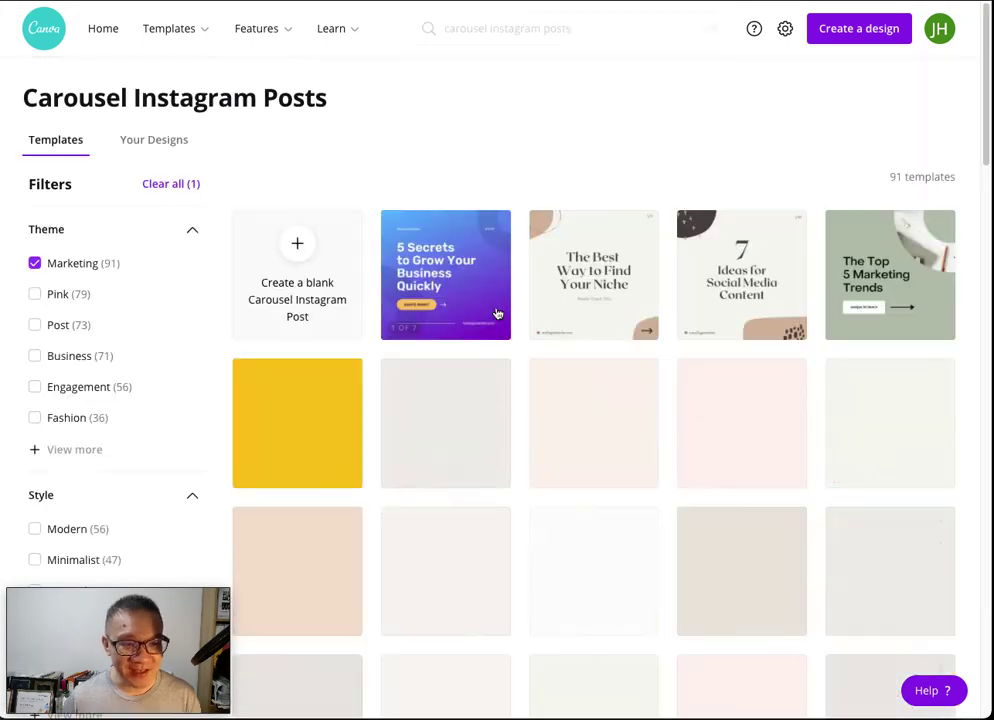
Preview the marketing carousel designs and open the nine-page "The Best Way to Find Your Niche" template for editing.
mouse_move(498, 314)
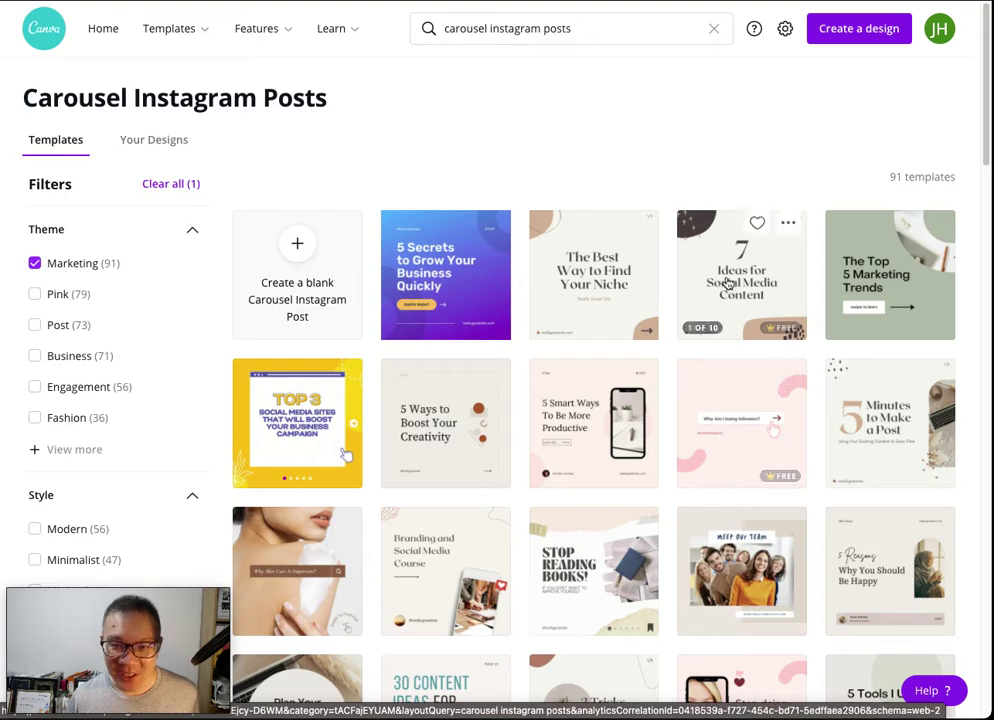
scroll(614, 284, down, 1)
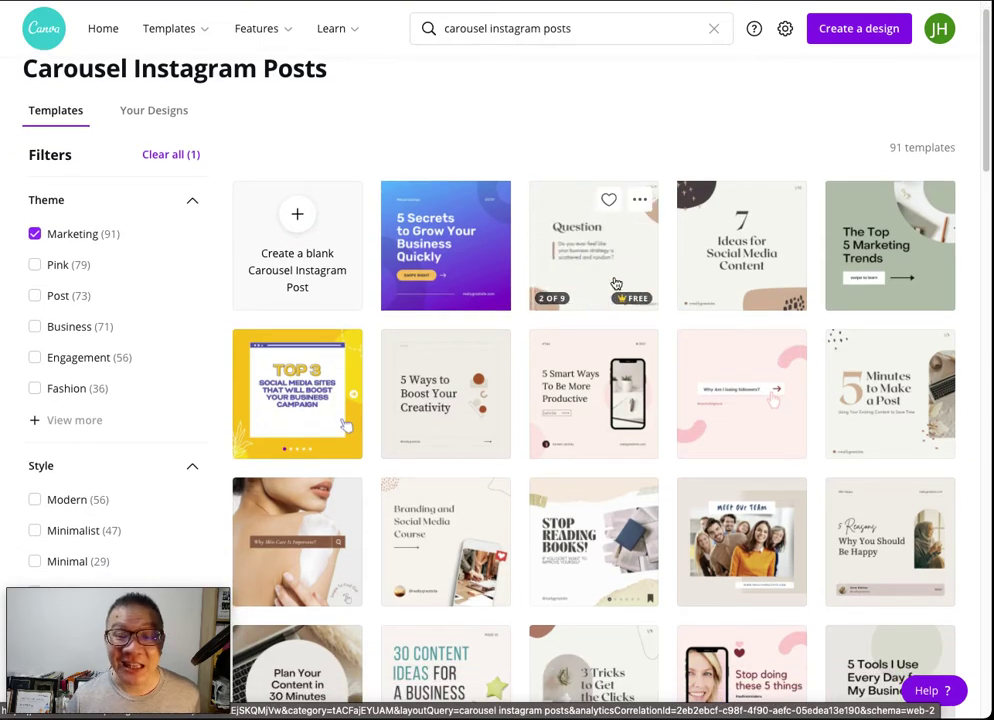
scroll(614, 284, down, 3)
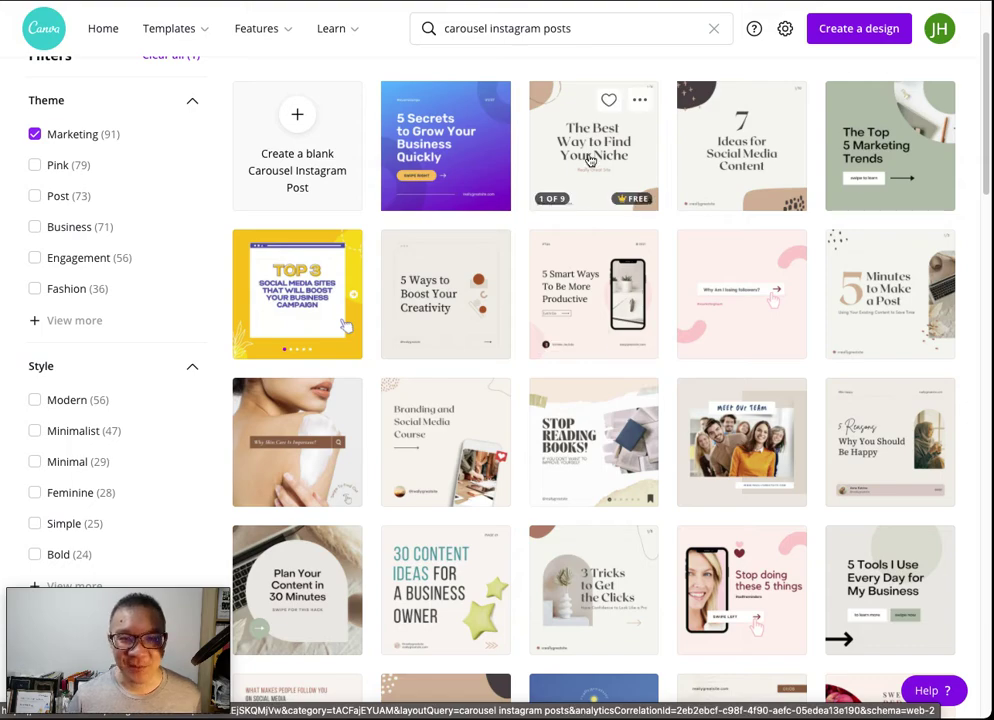
scroll(600, 230, down, 1)
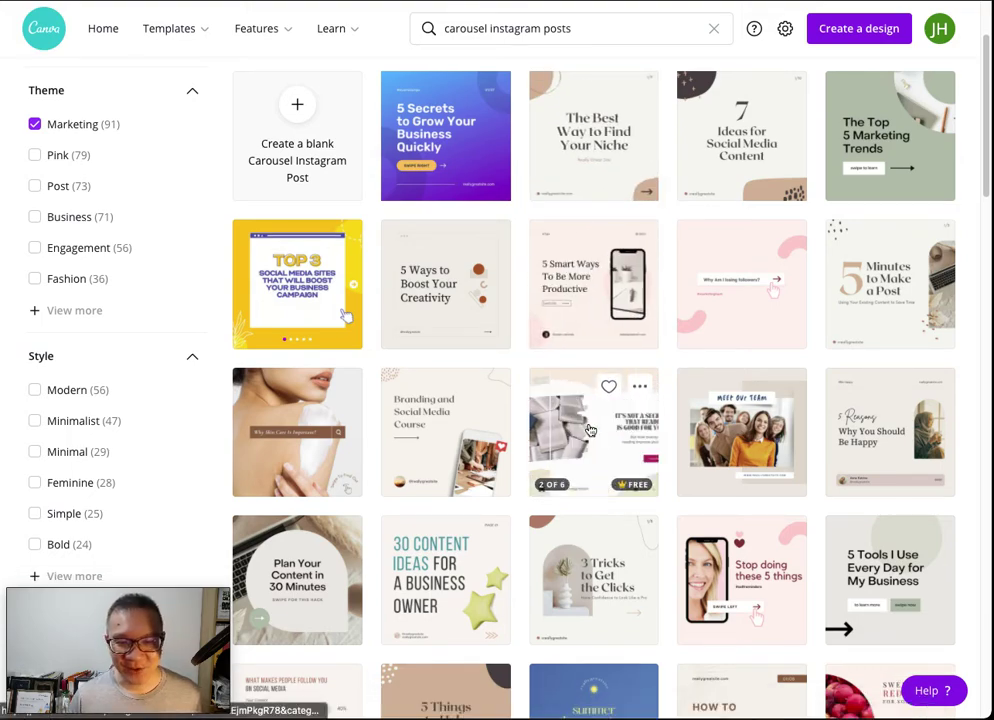
scroll(600, 290, up, 2)
click(616, 212)
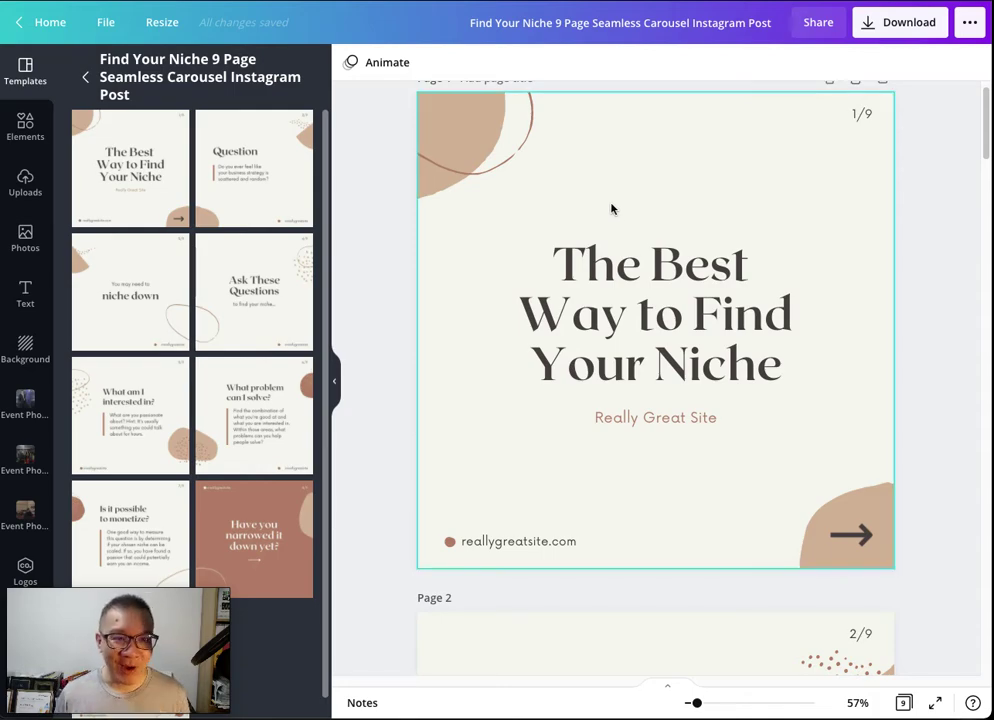
Change the background of page 1 to the dark blue brand colour.
click(569, 193)
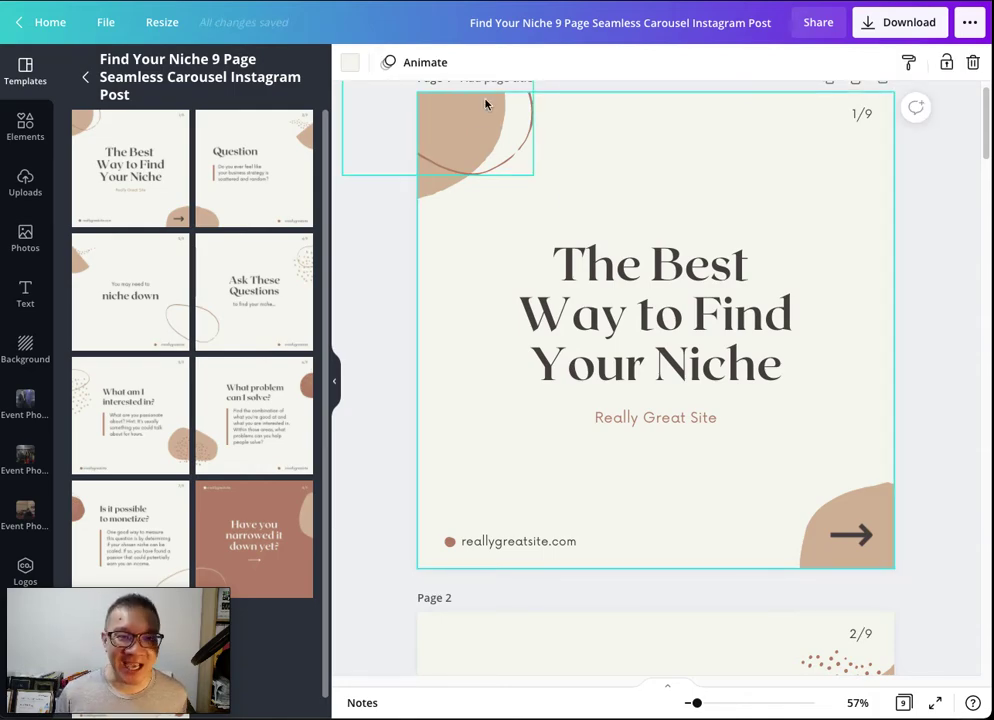
click(352, 65)
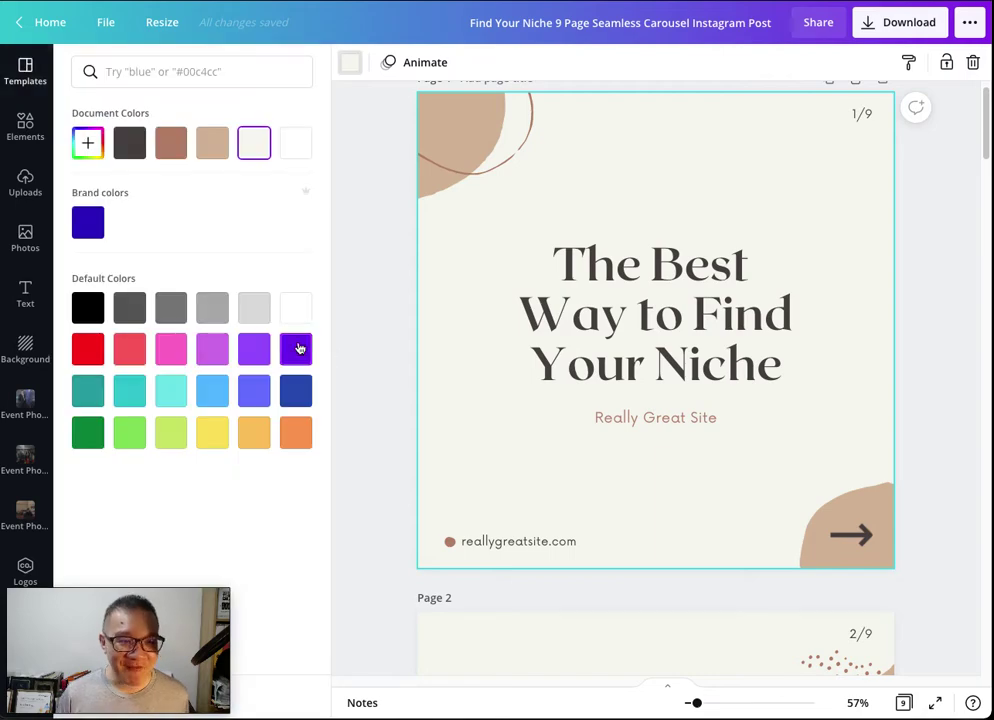
click(91, 230)
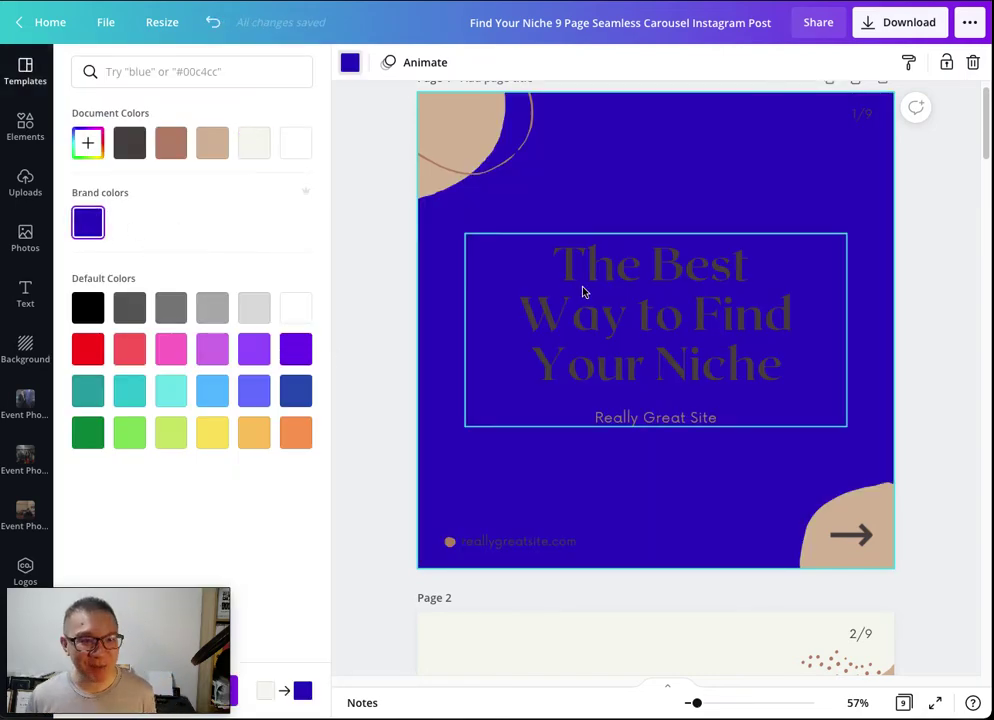
Change the backgrounds of pages 1, 2 and 3 to the dark blue from the default colours.
click(296, 391)
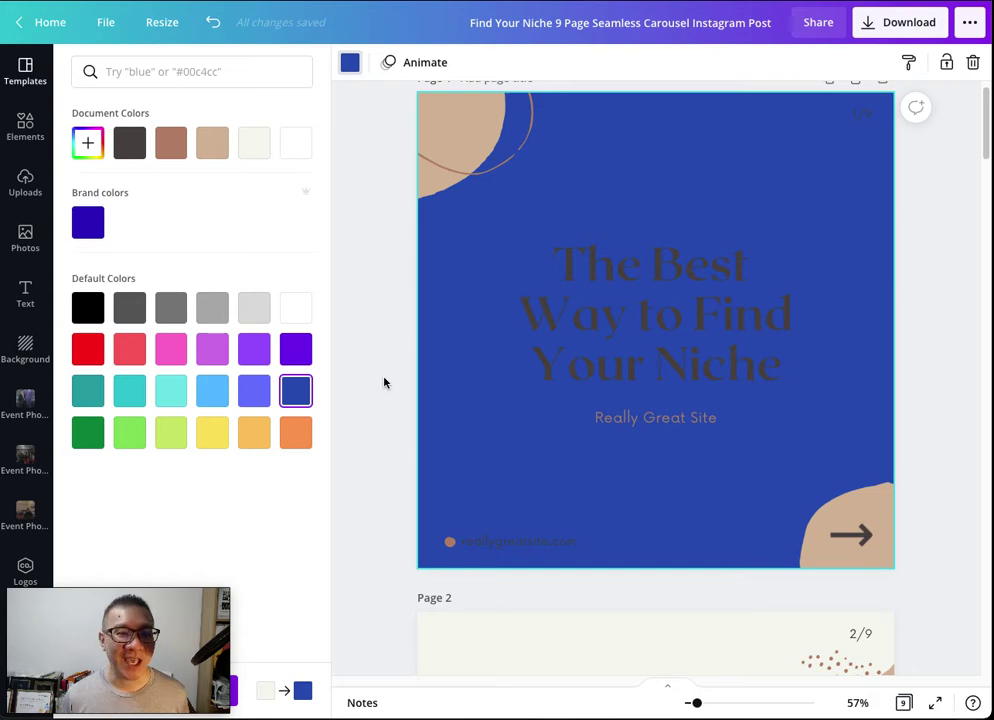
scroll(400, 380, down, 2)
click(437, 533)
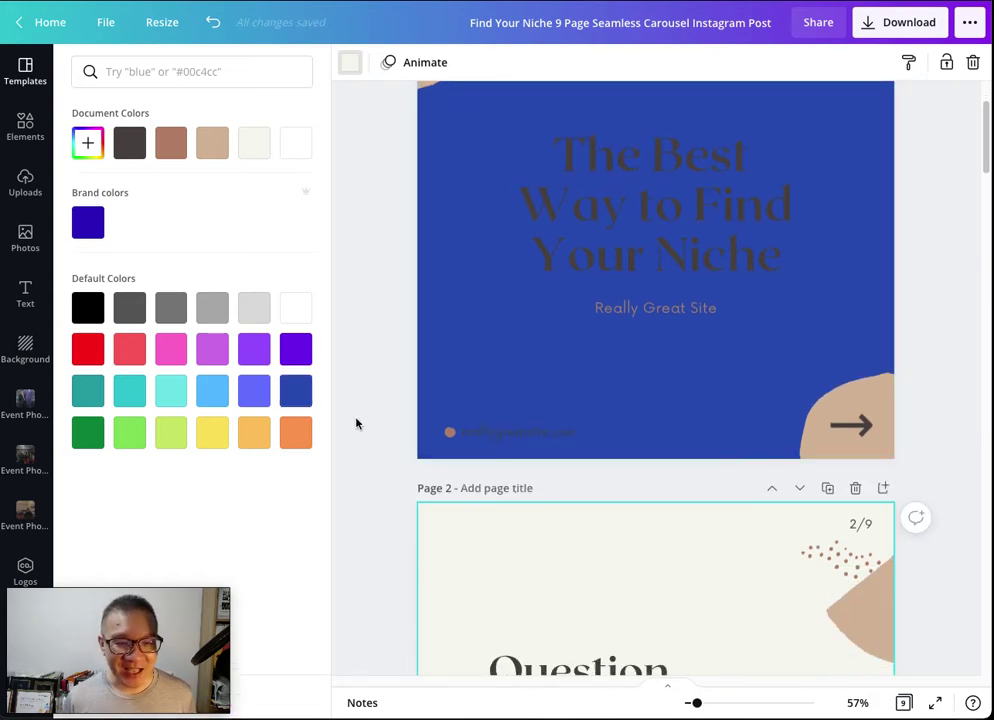
click(296, 391)
scroll(610, 373, down, 6)
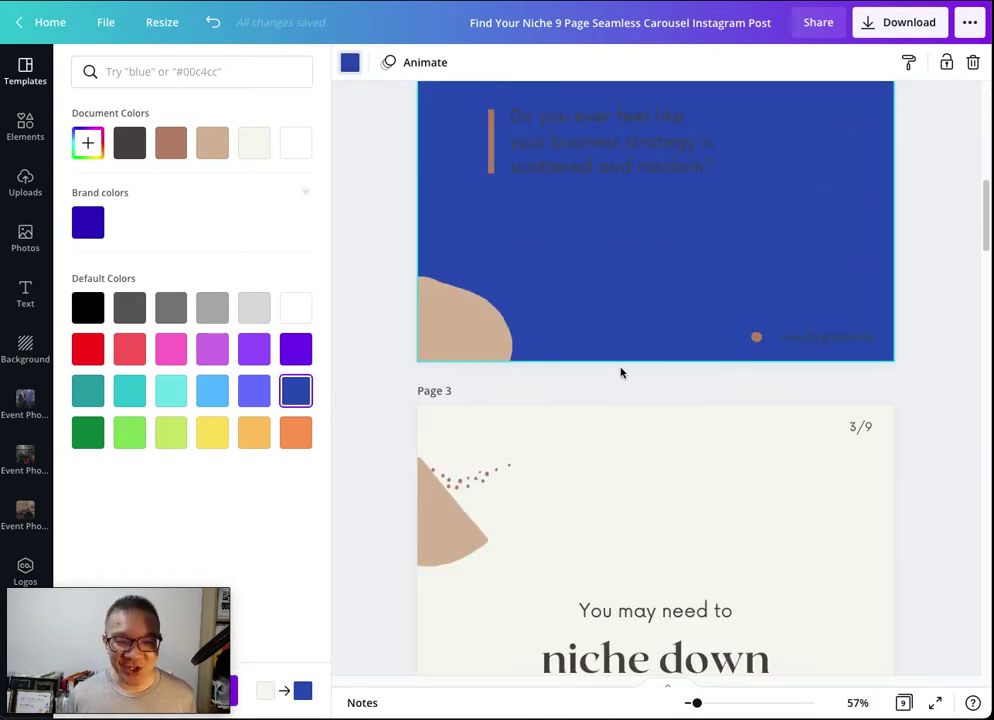
click(541, 439)
click(292, 391)
Change the backgrounds of pages 4, 5 and 6 to the same default dark blue.
scroll(577, 328, down, 10)
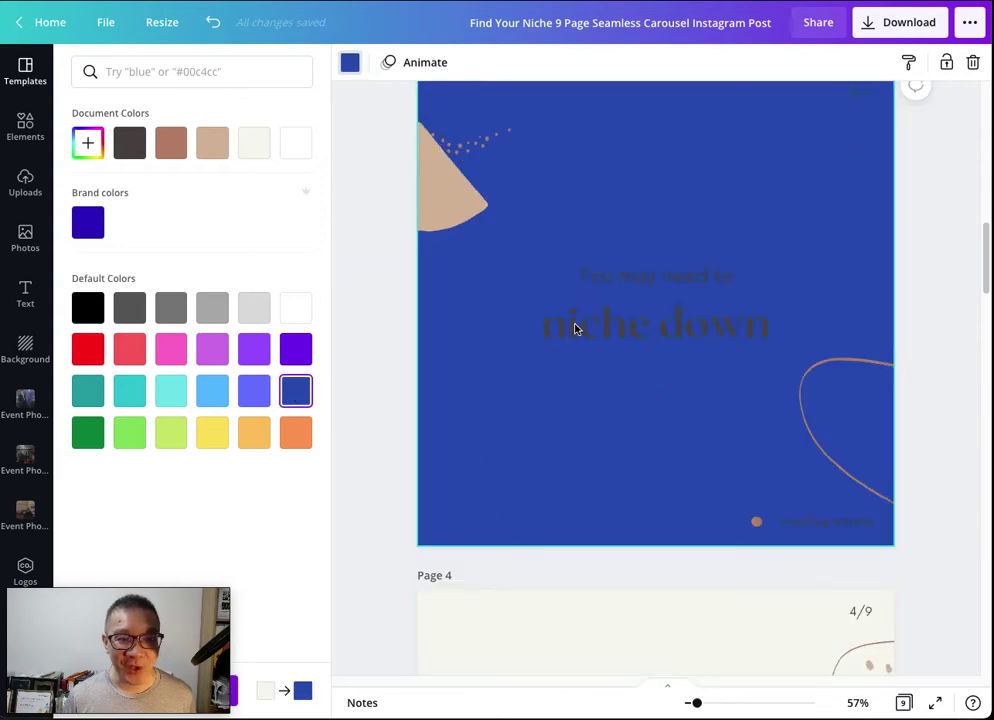
click(496, 445)
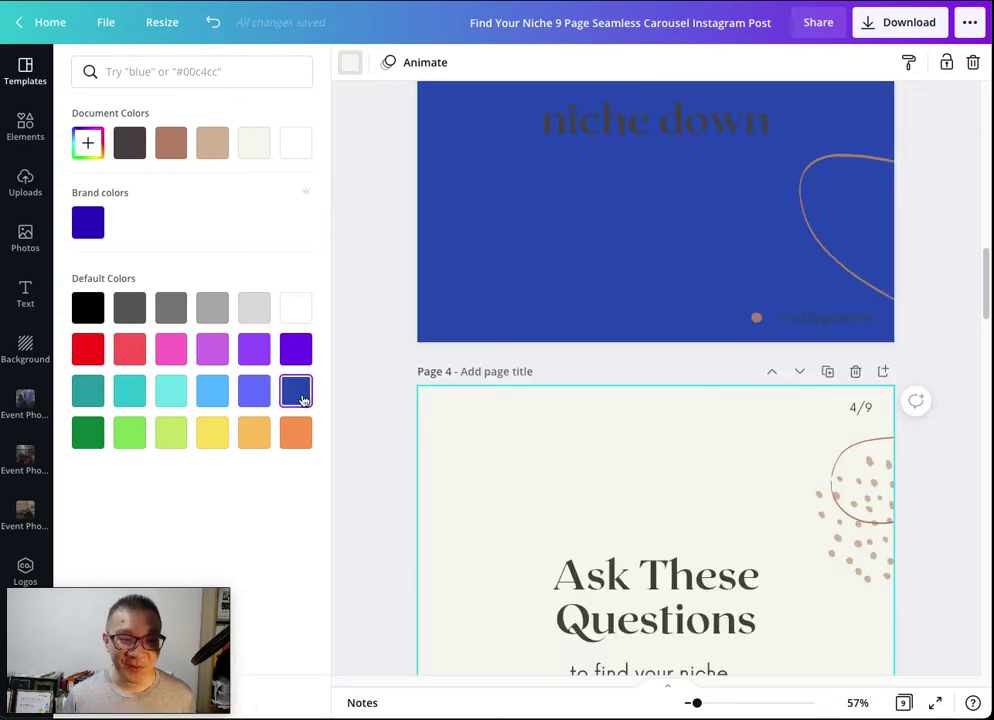
click(295, 391)
scroll(524, 370, down, 10)
click(515, 440)
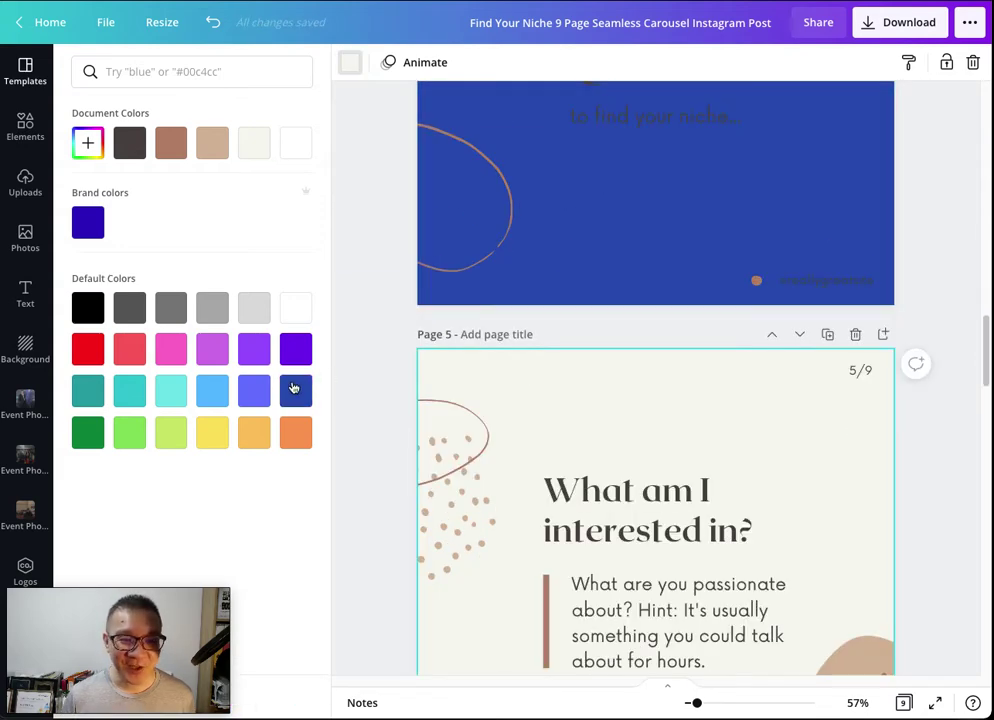
click(295, 391)
scroll(509, 321, down, 4)
scroll(509, 321, down, 3)
click(493, 417)
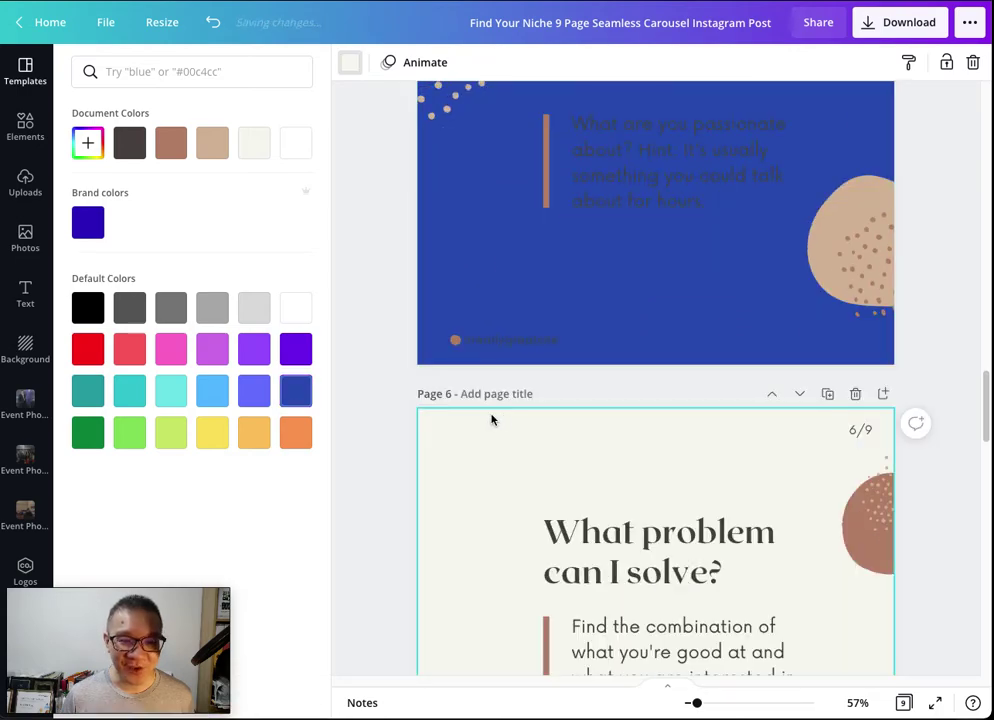
click(297, 393)
Apply the default dark blue background to the last three pages, 7, 8 and 9.
scroll(558, 327, down, 1)
scroll(558, 327, down, 5)
click(557, 328)
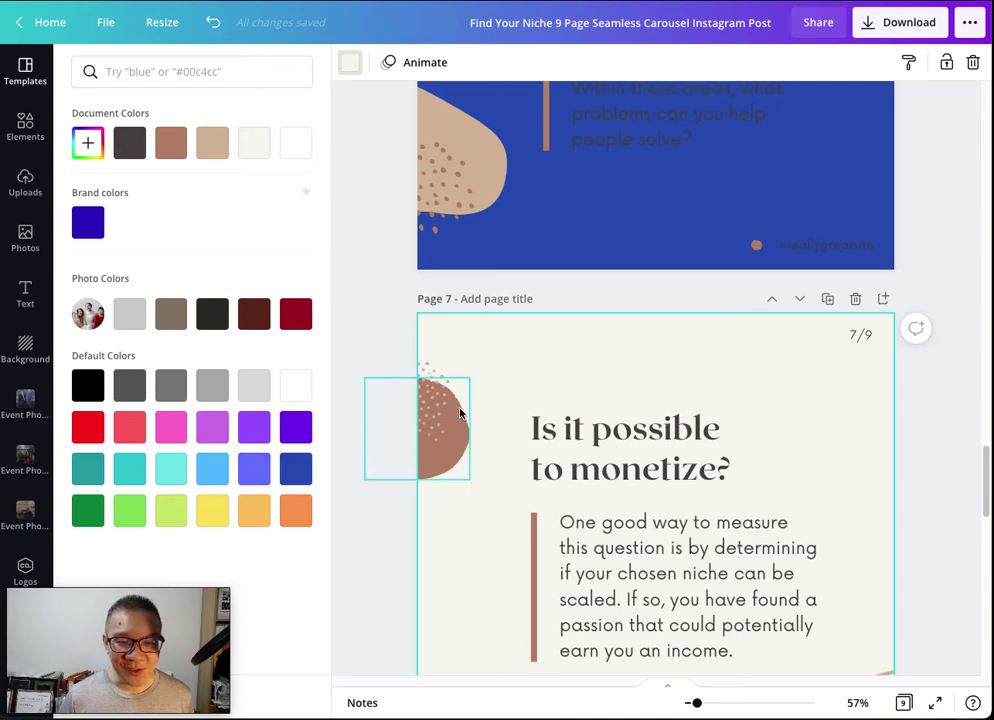
scroll(368, 459, down, 1)
click(300, 474)
scroll(391, 459, down, 5)
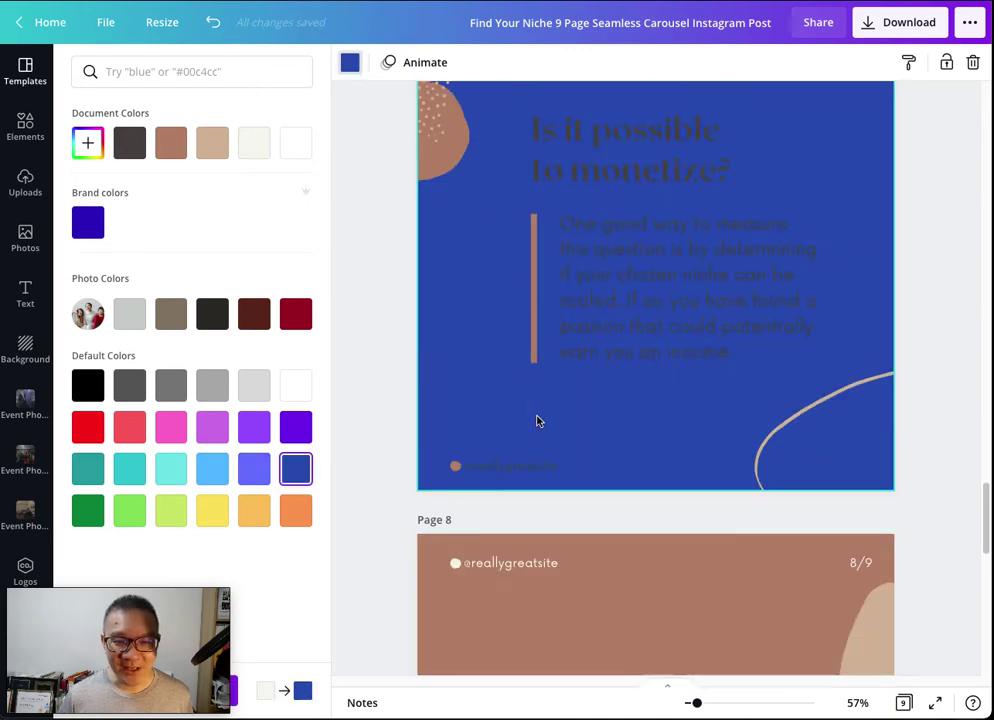
click(295, 469)
scroll(564, 417, down, 5)
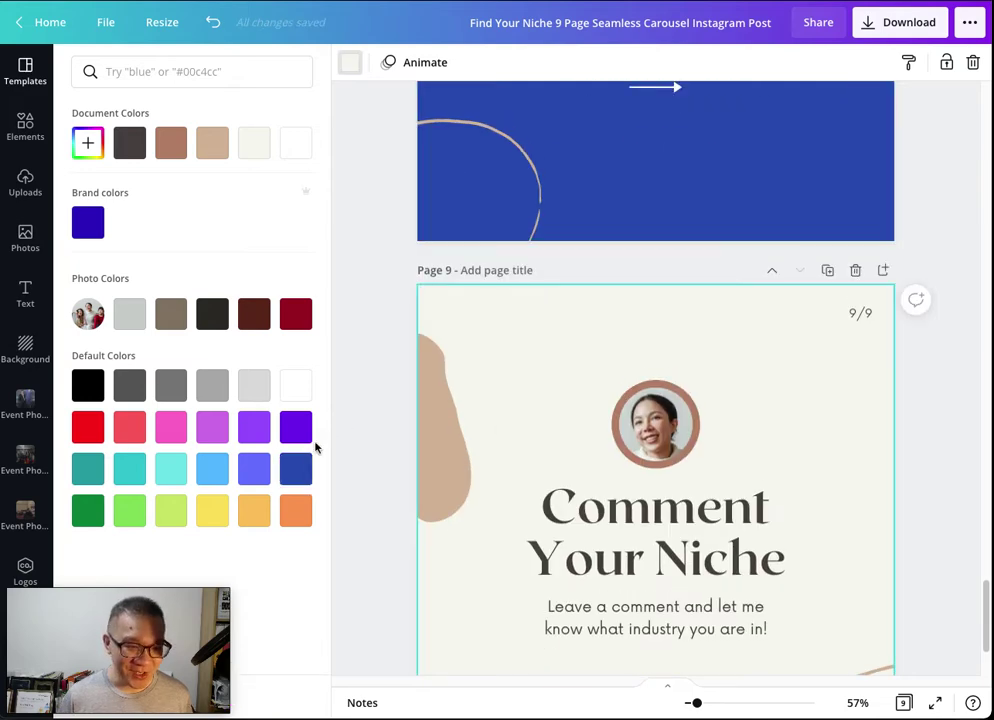
click(296, 468)
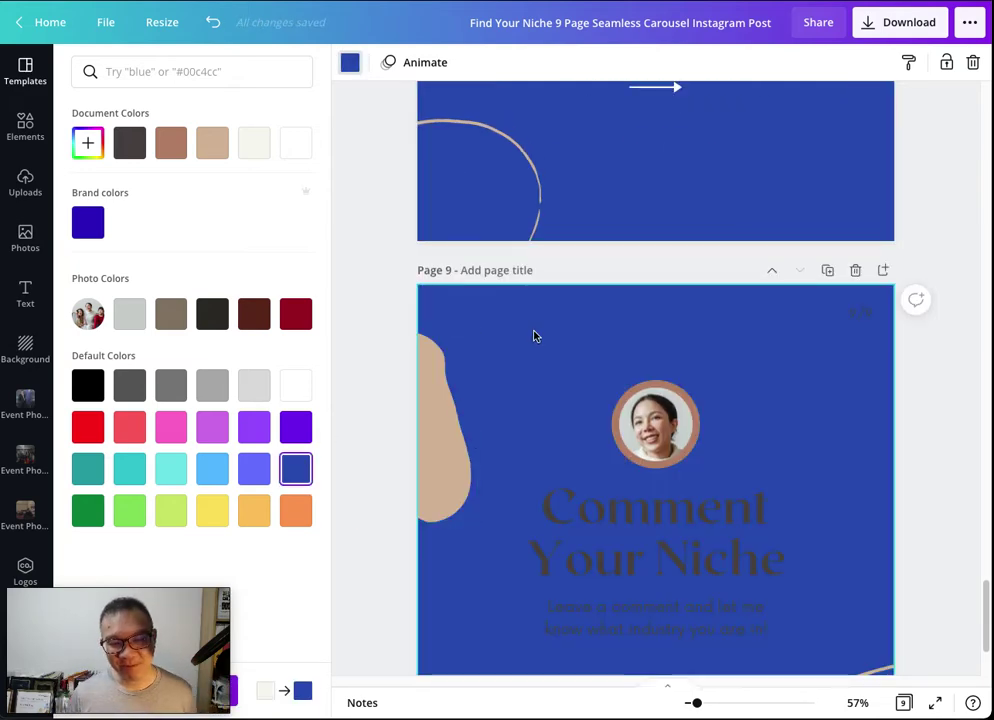
scroll(534, 336, up, 20)
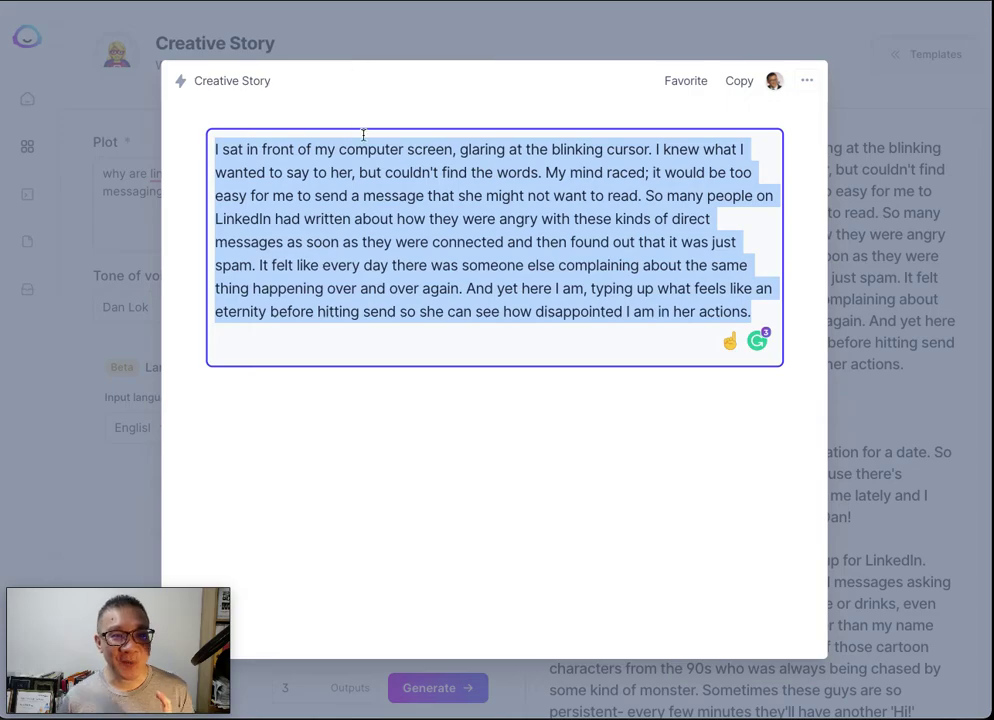
In Jarvis, close the opened Creative Story output and go to the full list of writing templates.
click(869, 105)
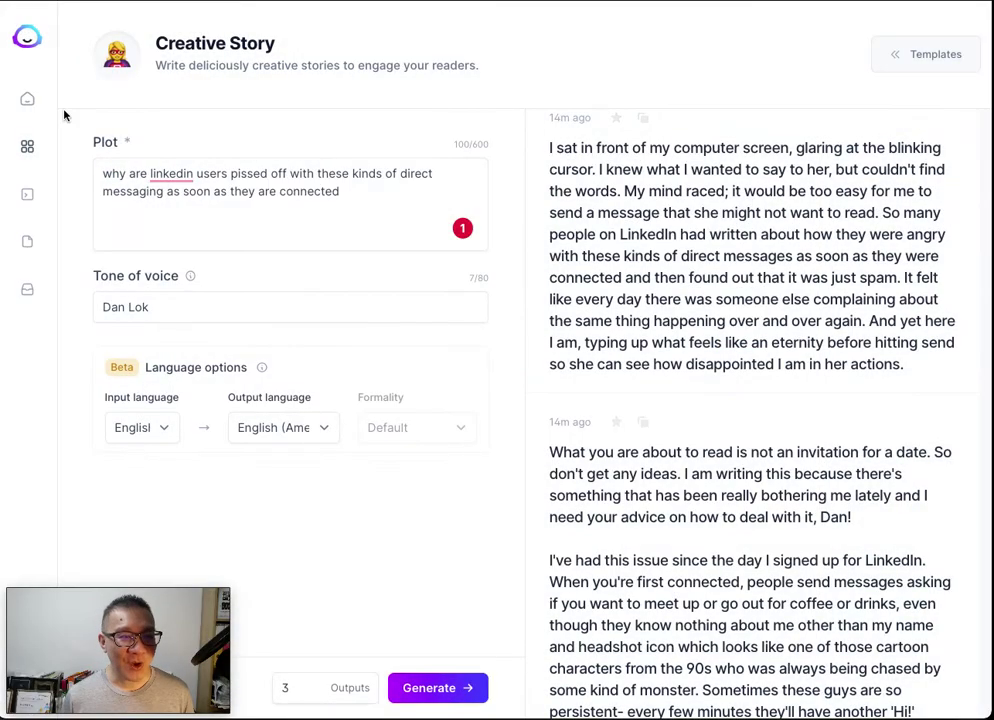
click(34, 100)
click(108, 140)
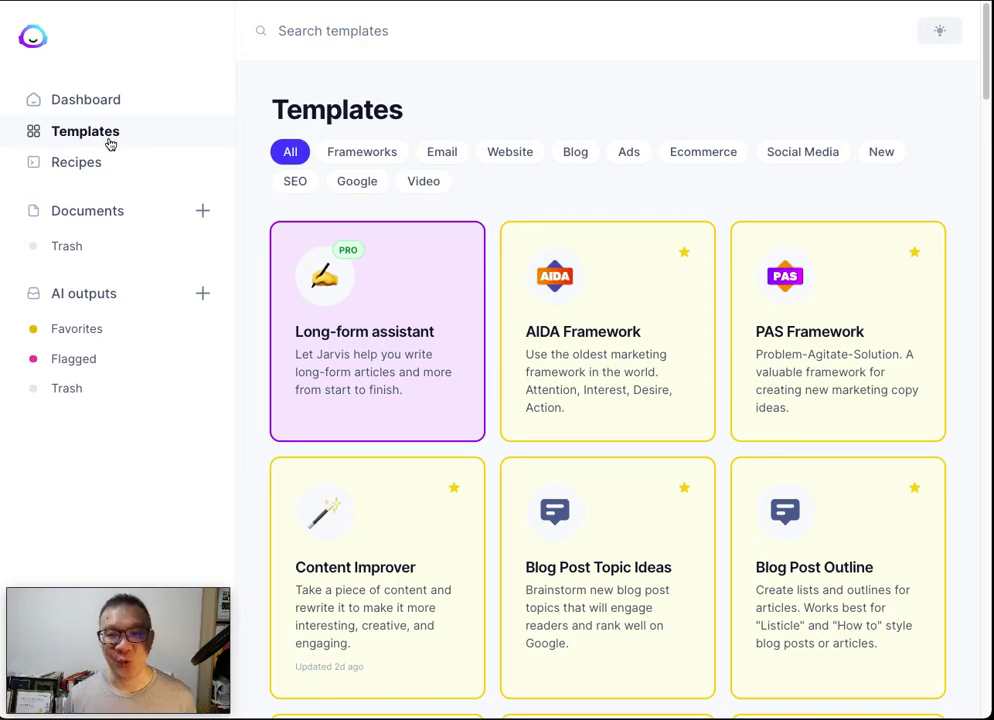
Find and open the "Poll Questions & Multiple Choice Answers" template.
scroll(455, 291, down, 10)
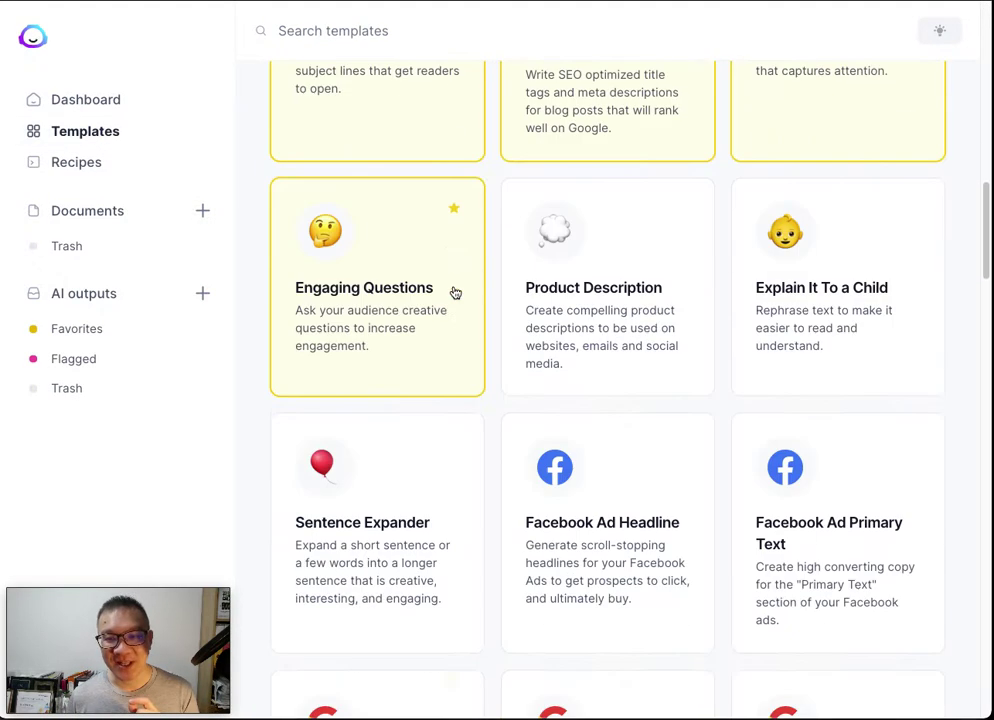
scroll(455, 291, down, 12)
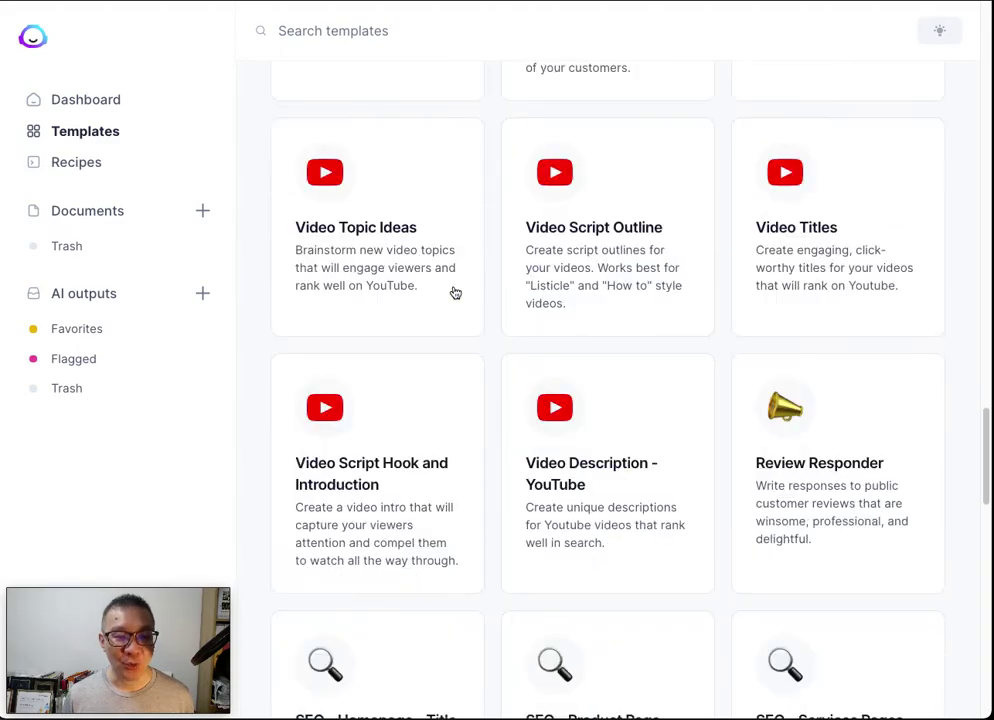
scroll(455, 291, down, 10)
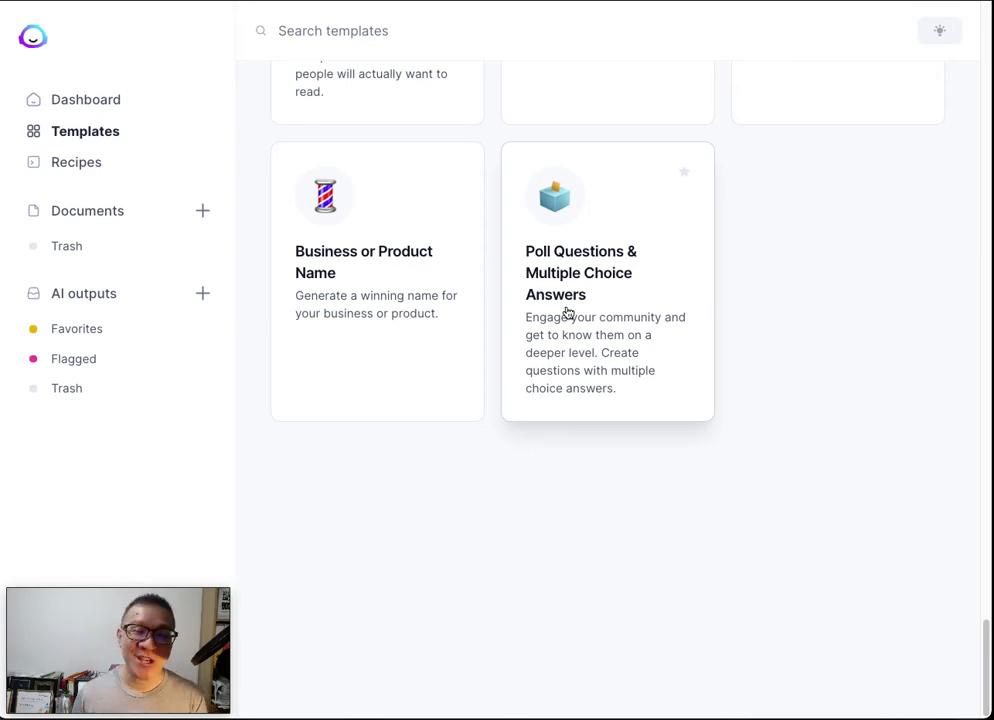
click(568, 309)
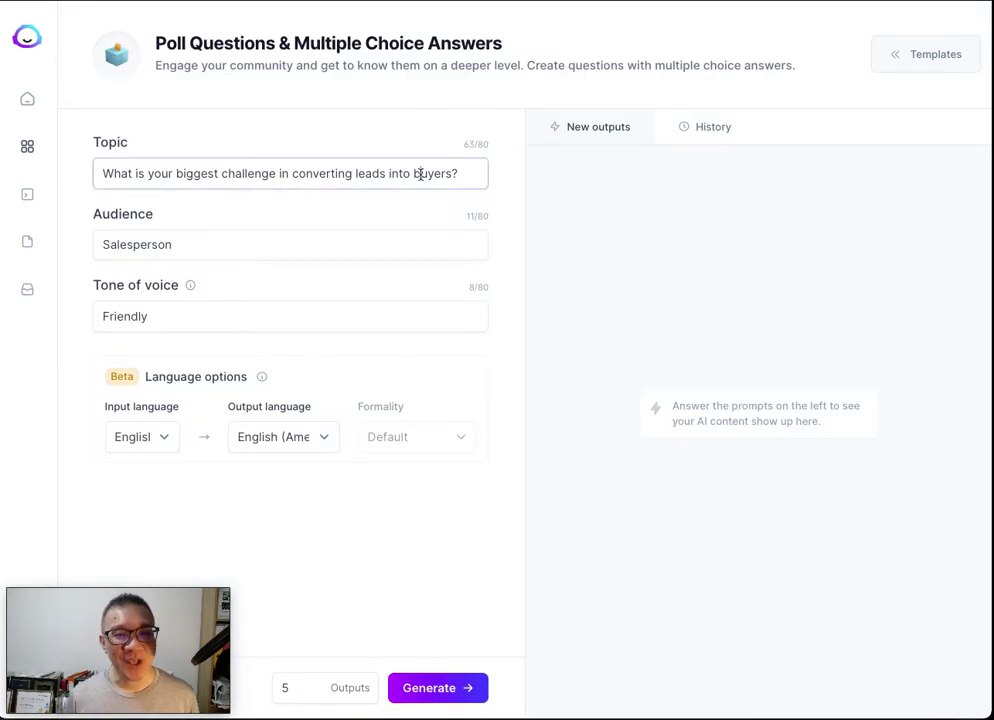
Replace the existing poll topic with text beginning "How to".
drag(461, 171, 79, 176)
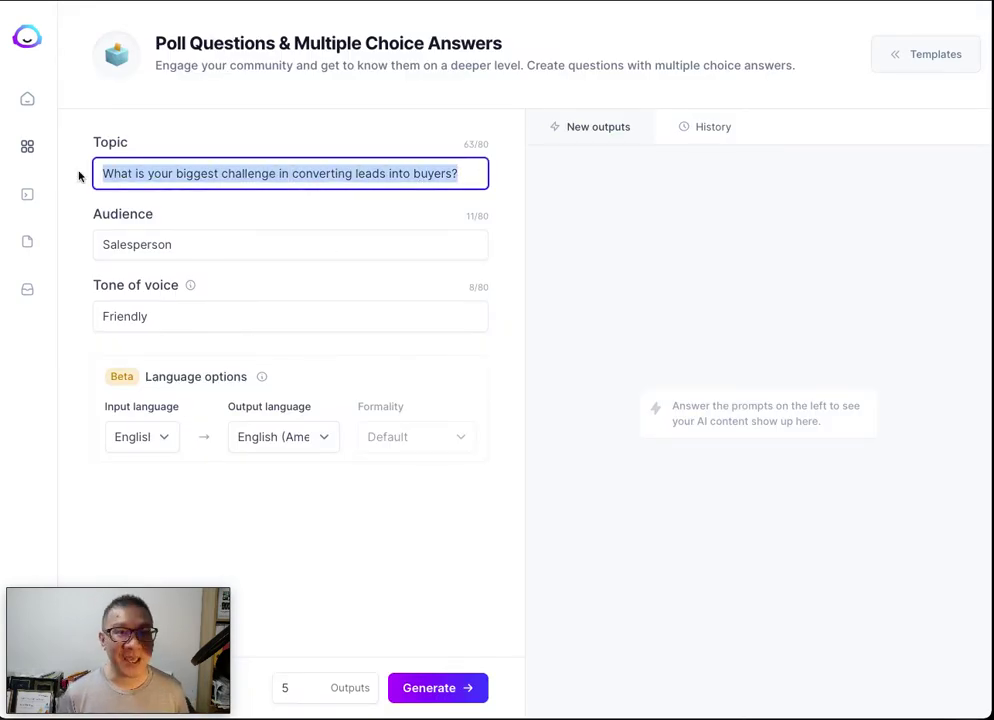
text(WQ)
key(BackSpace)
key(BackSpace)
text(What)
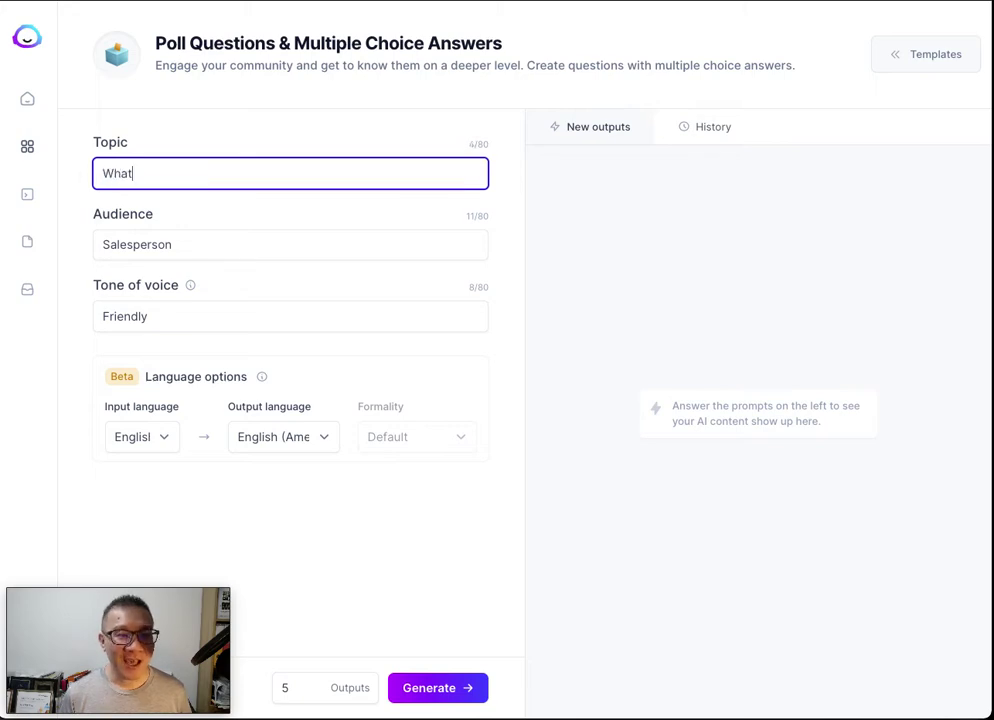
key(BackSpace)
key(BackSpace)
key(BackSpace)
key(BackSpace)
text(Ho)
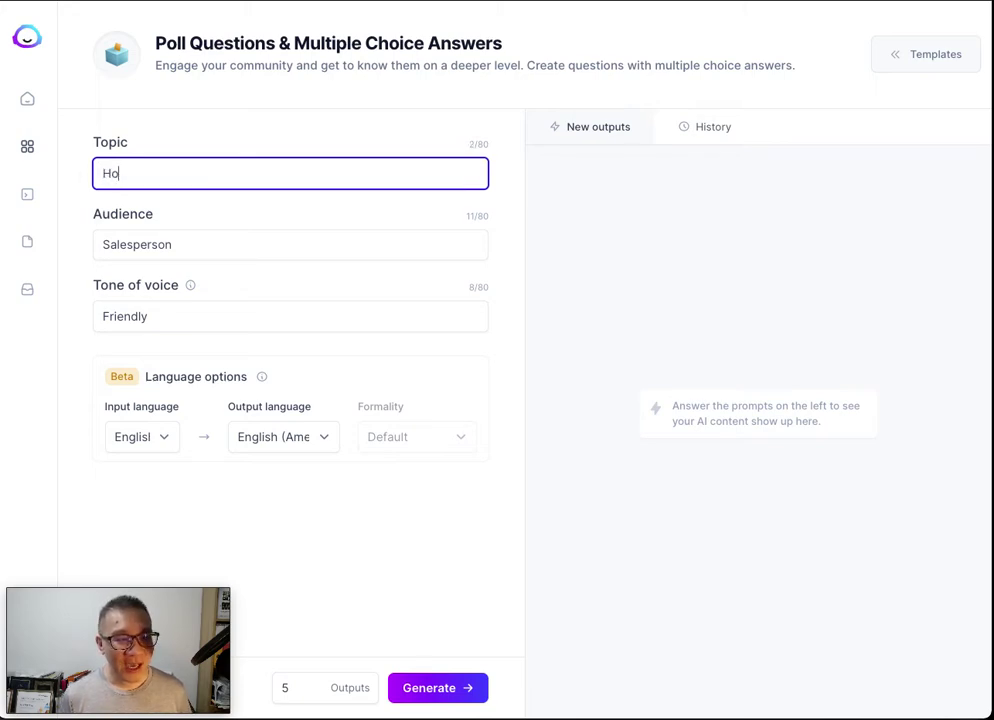
text(w to )
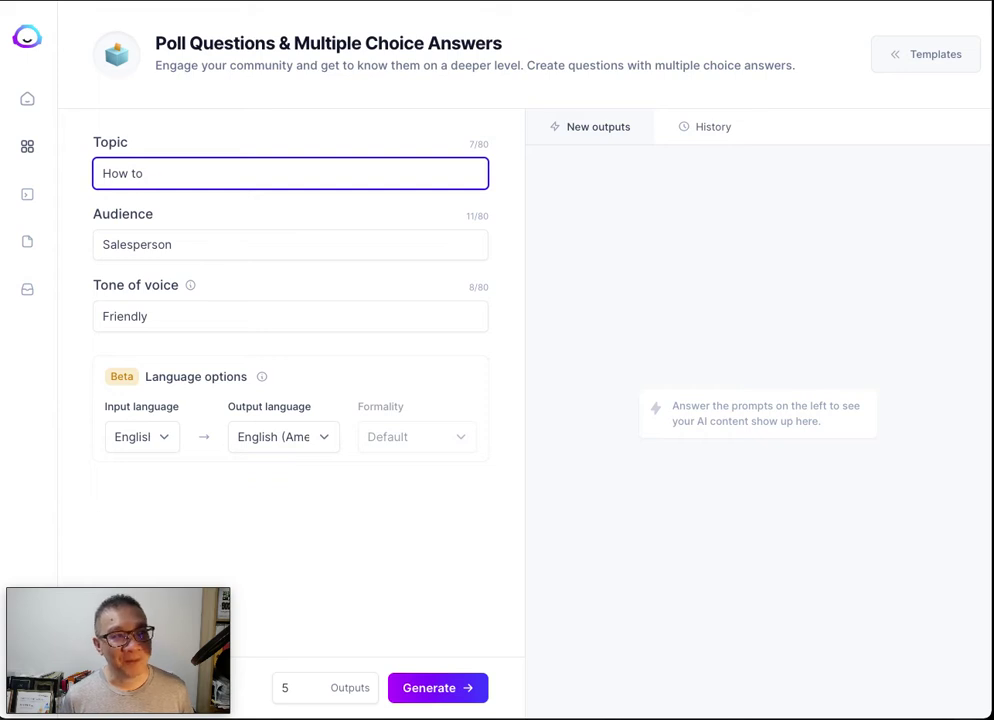
text(Genera)
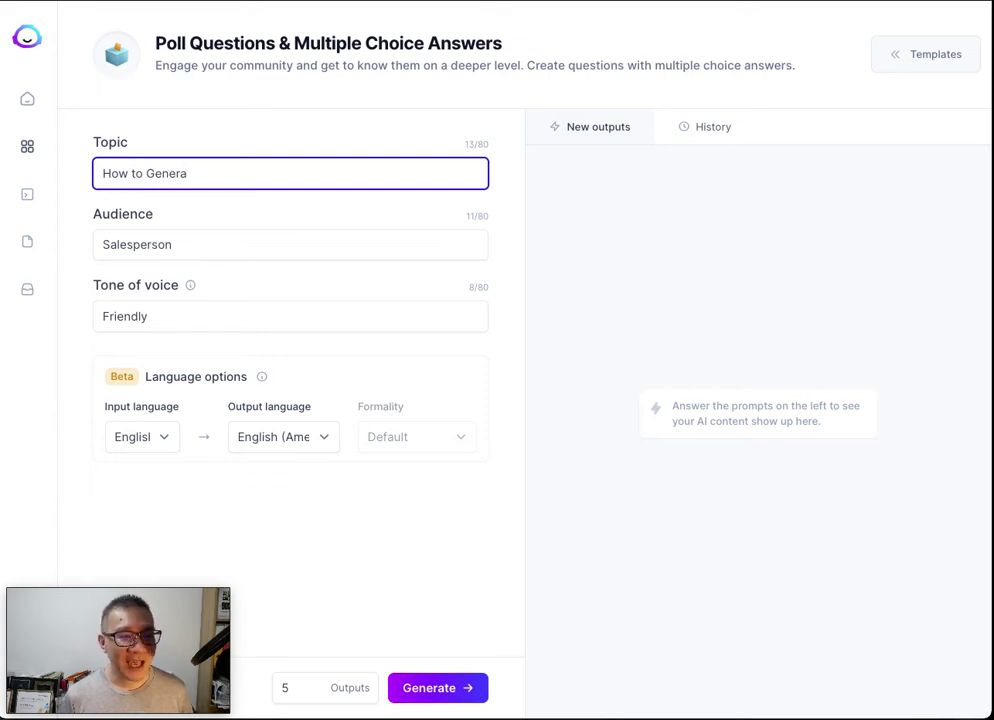
text(te Lea)
key(BackSpace)
key(BackSpace)
key(BackSpace)
key(BackSpace)
key(BackSpace)
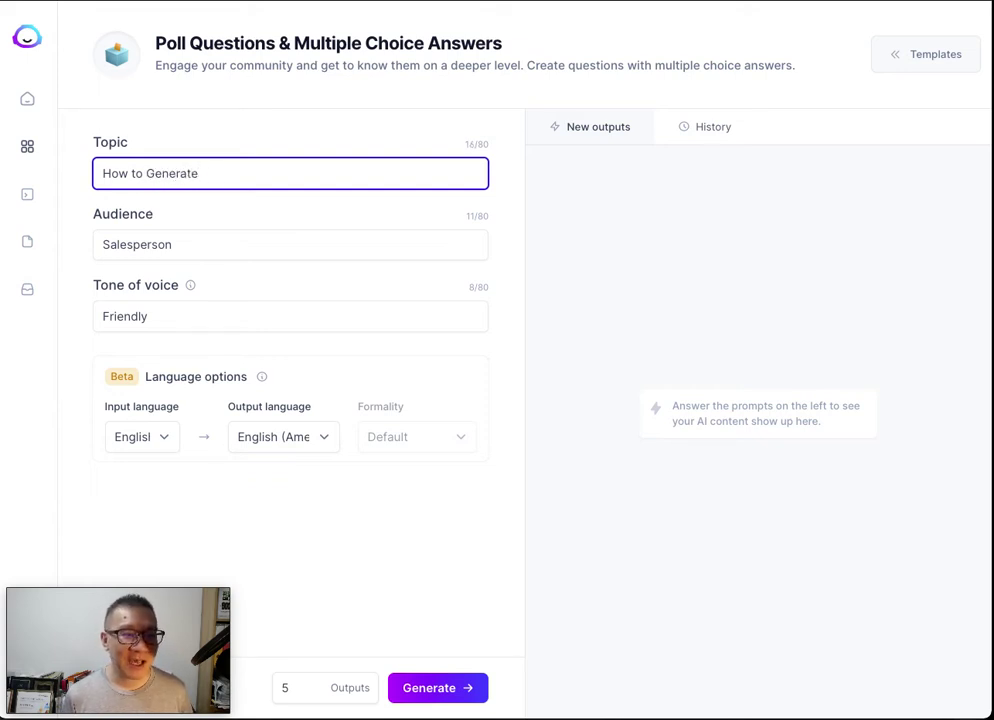
key(BackSpace)
key(BackSpace)
key(BackSpace)
key(BackSpace)
key(BackSpace)
key(BackSpace)
key(BackSpace)
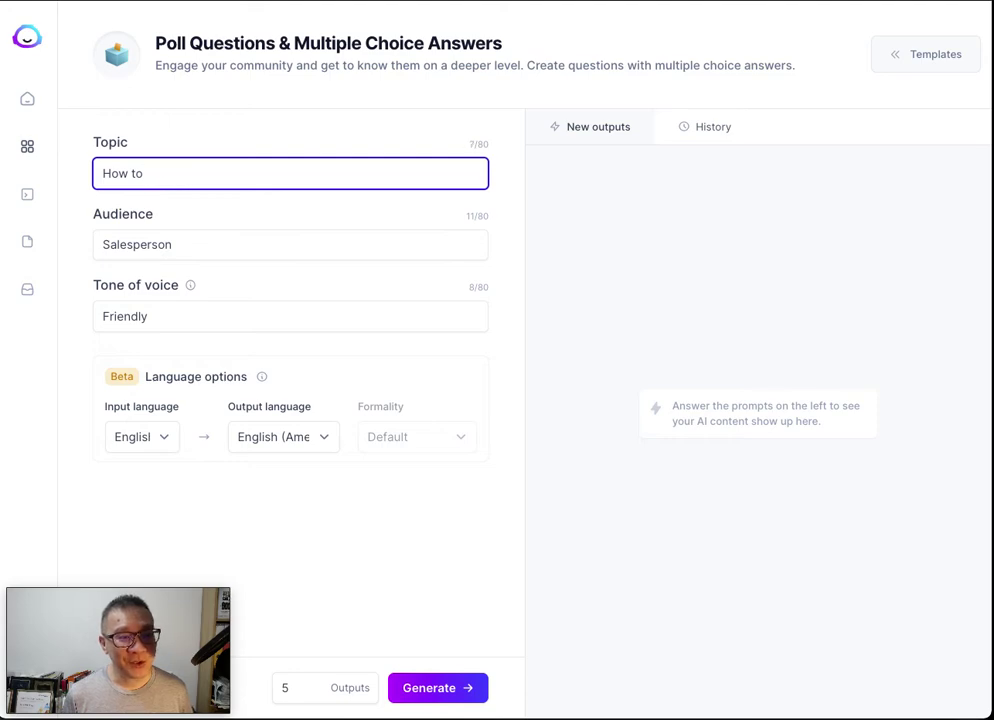
text(Create More Fol)
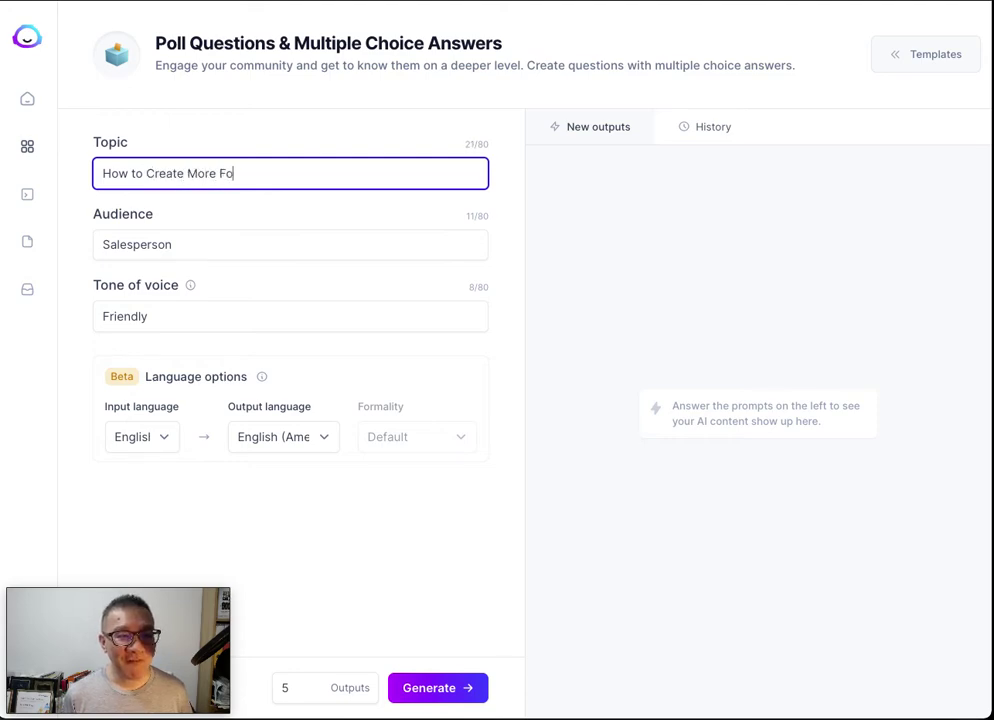
key(BackSpace)
key(BackSpace)
key(BackSpace)
key(BackSpace)
key(BackSpace)
key(BackSpace)
key(BackSpace)
key(BackSpace)
key(BackSpace)
key(BackSpace)
key(BackSpace)
key(BackSpace)
key(BackSpace)
key(BackSpace)
key(BackSpace)
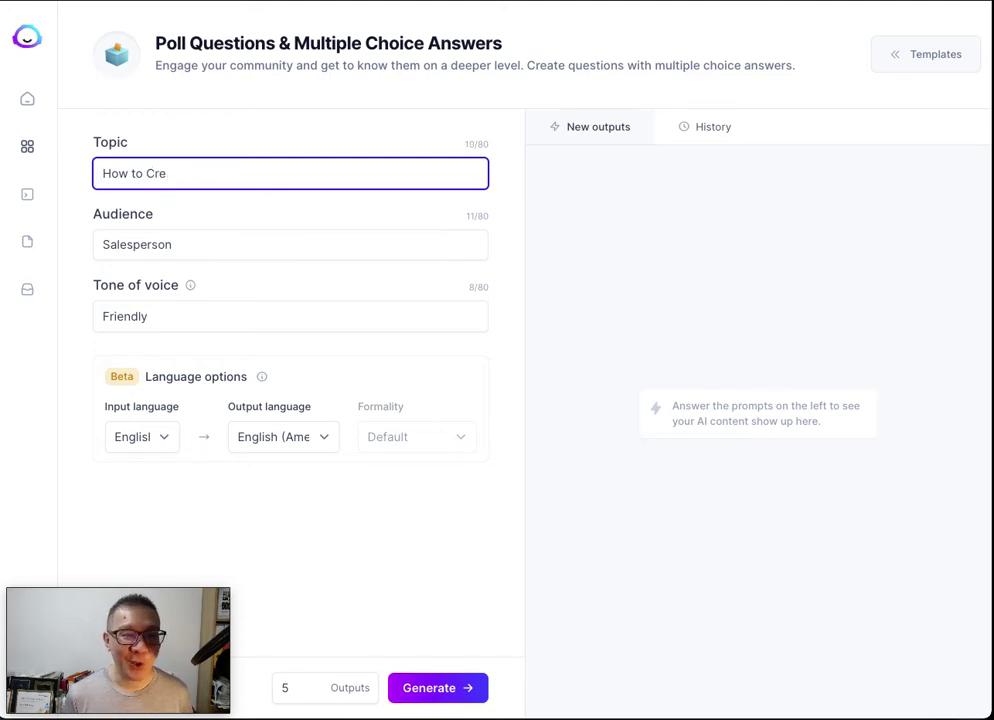
Complete the poll topic as "How to Have More Followers on Instagram?".
text(Have More )
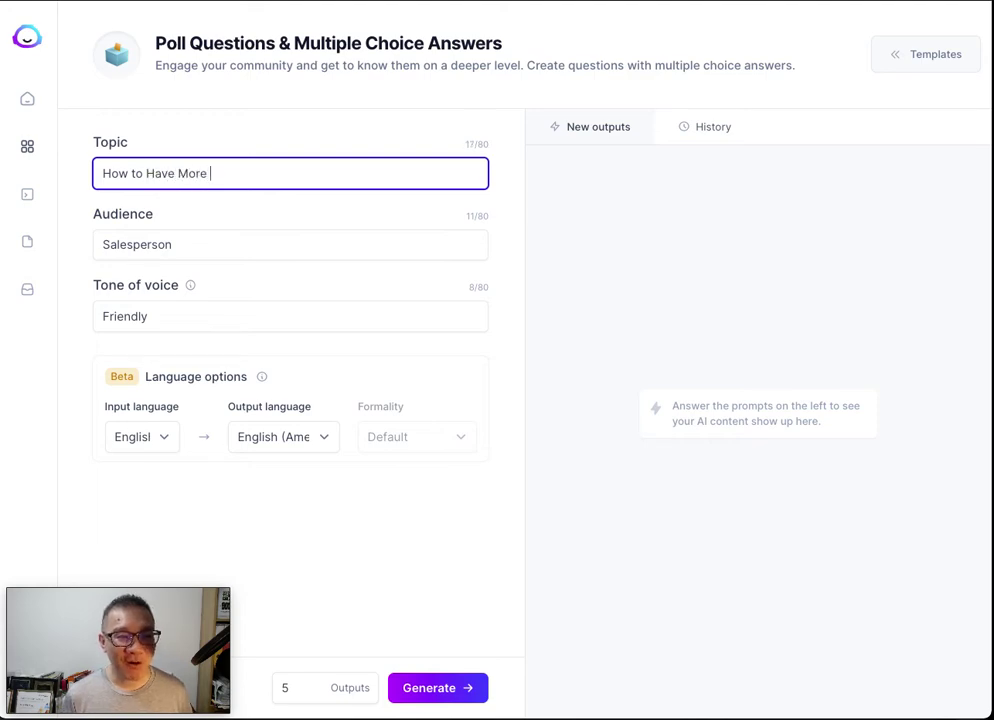
text(Followers on )
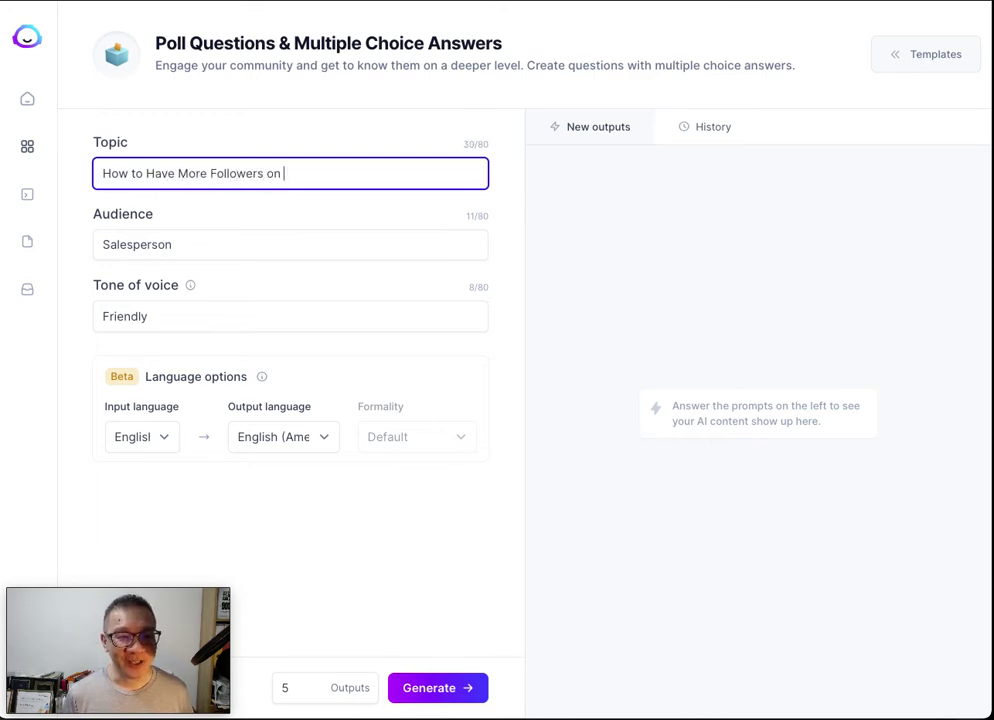
text(Instagram?)
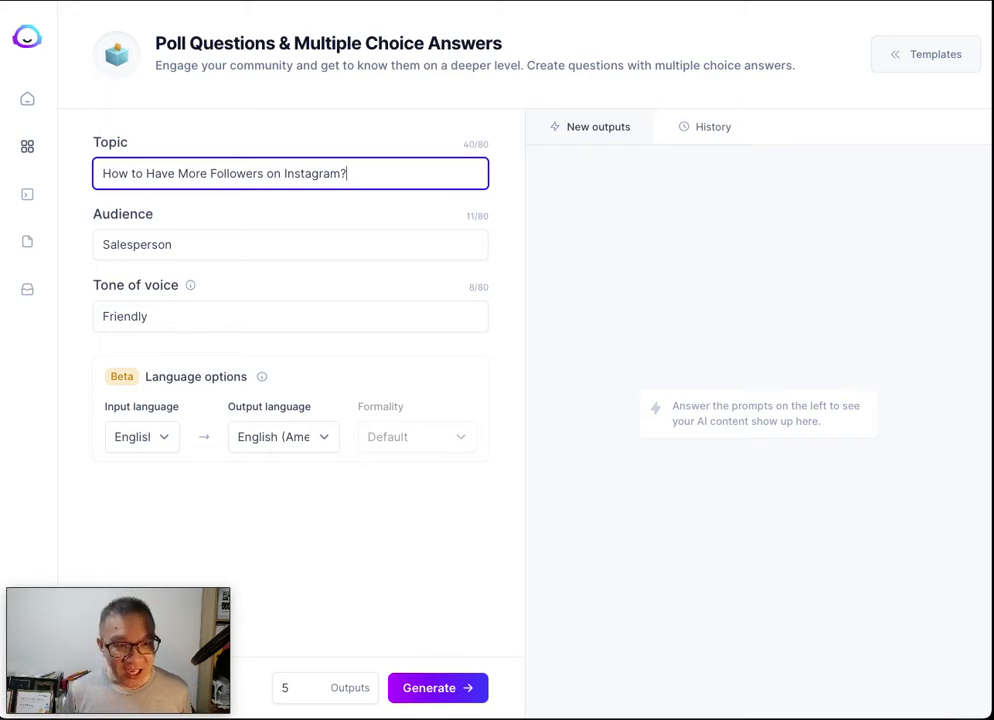
Replace the poll topic with "How to Generate High Engaging and Convertible Copy".
key(ctrl+a)
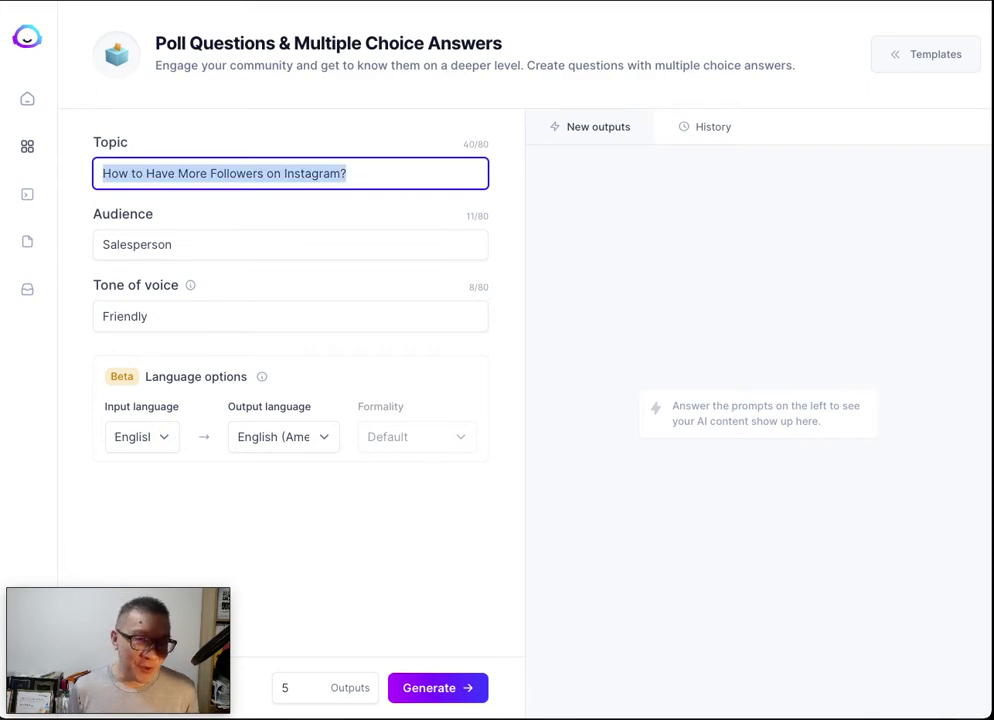
text(Ho)
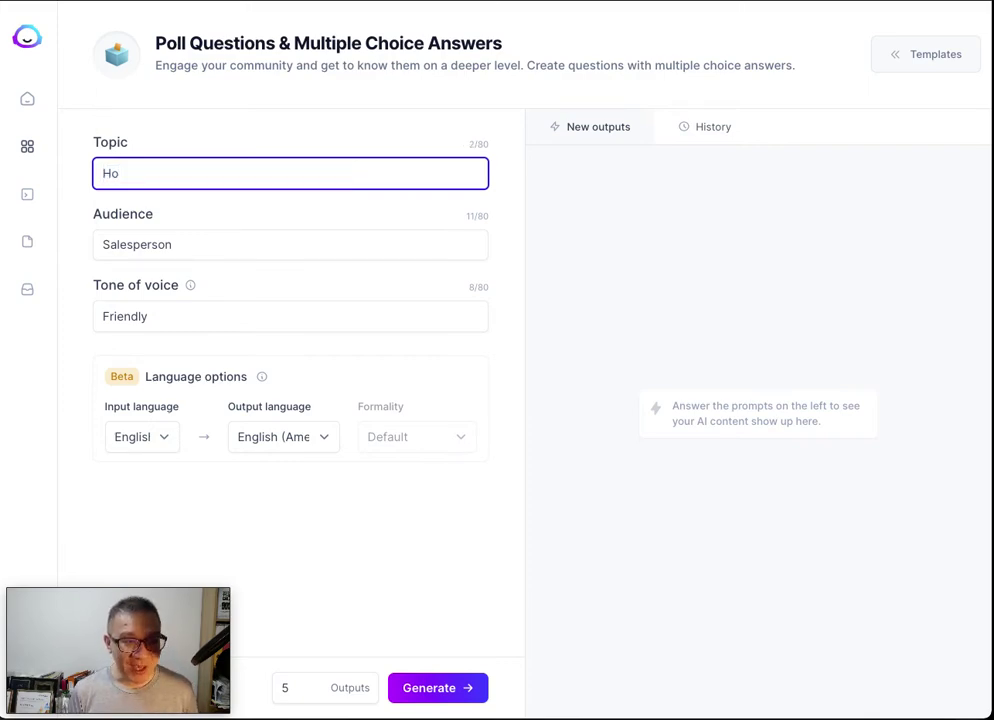
text(w to Generate High)
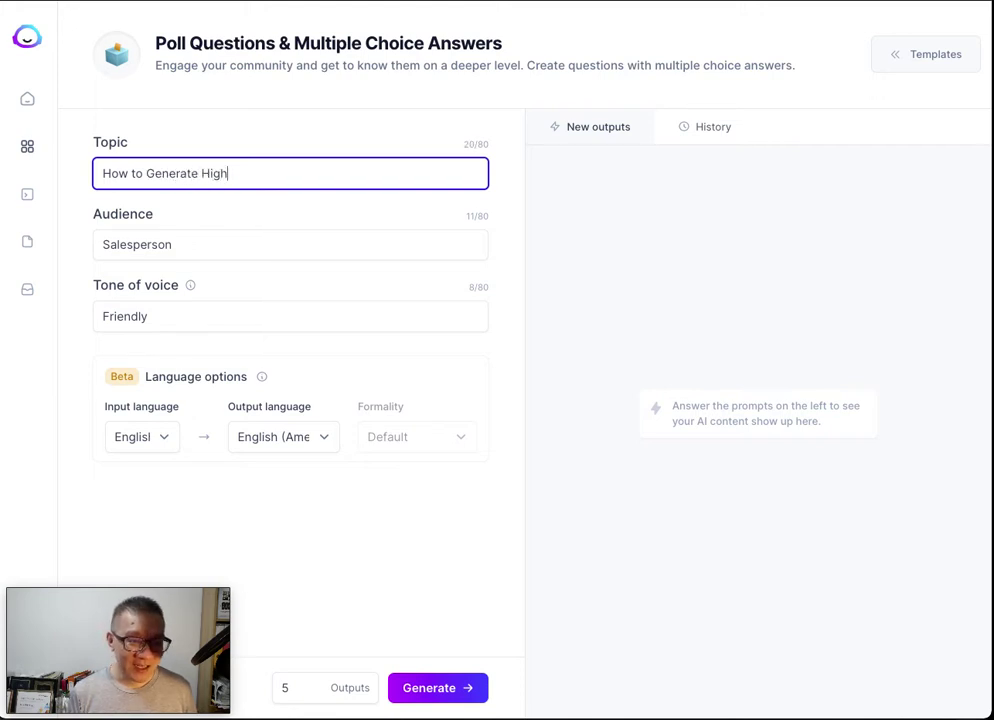
text( Engag)
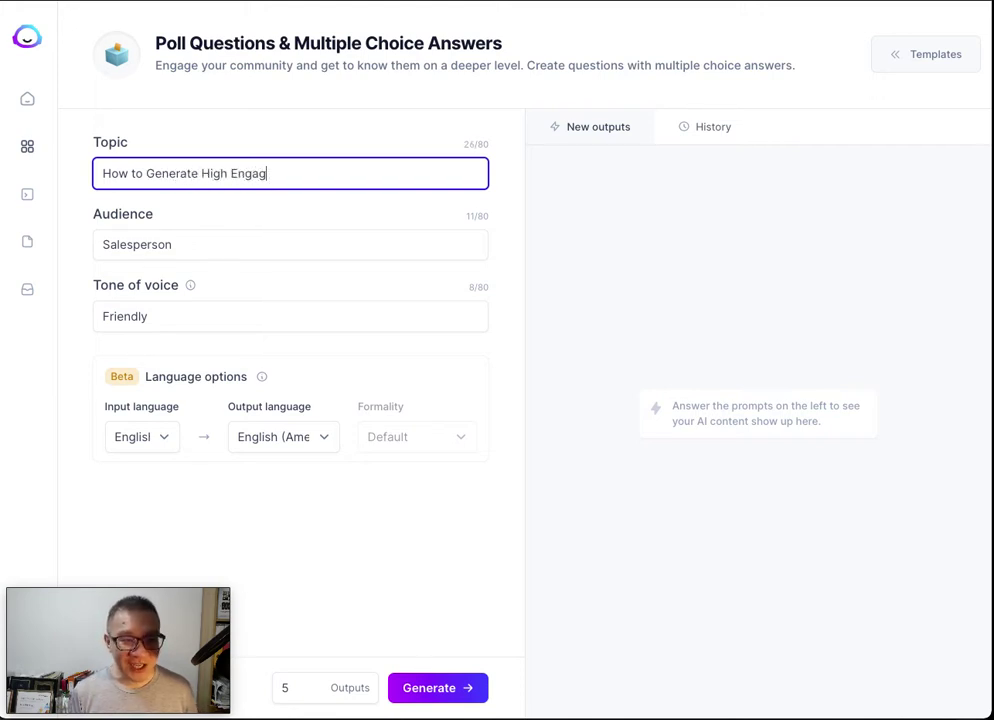
text(ing)
key(BackSpace)
key(BackSpace)
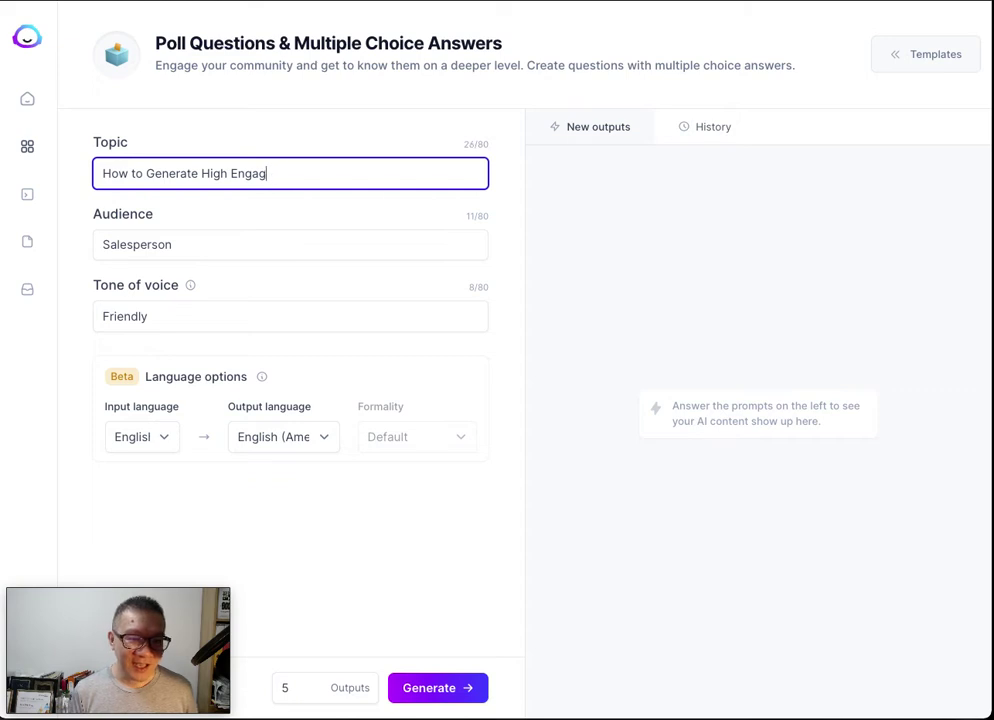
text(ing and COnve)
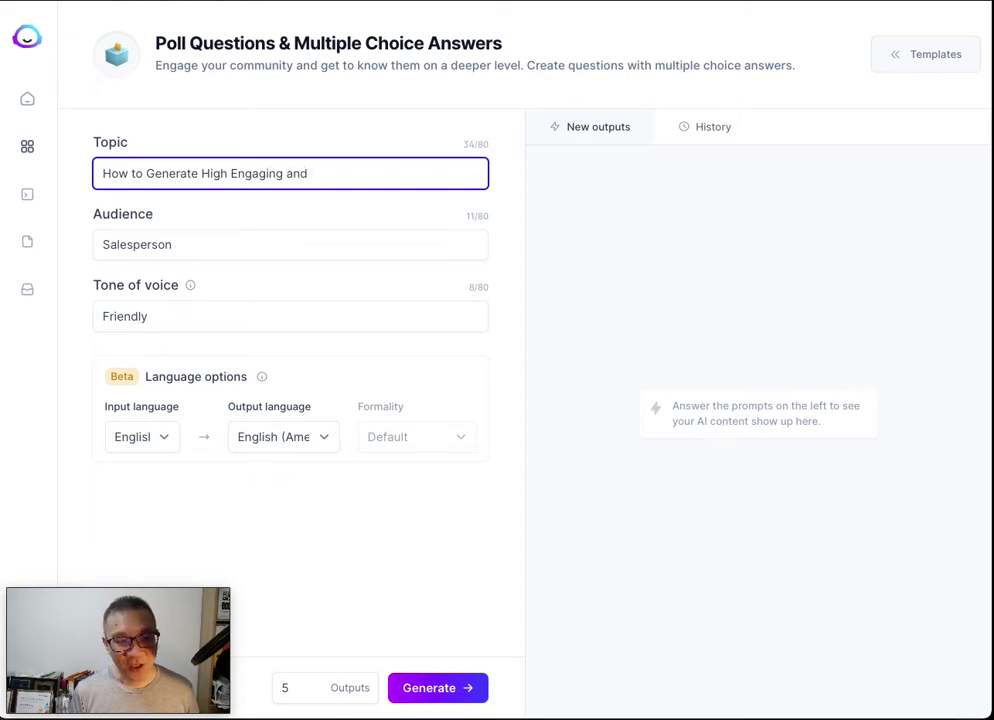
key(BackSpace)
key(BackSpace)
key(BackSpace)
key(BackSpace)
text(onv)
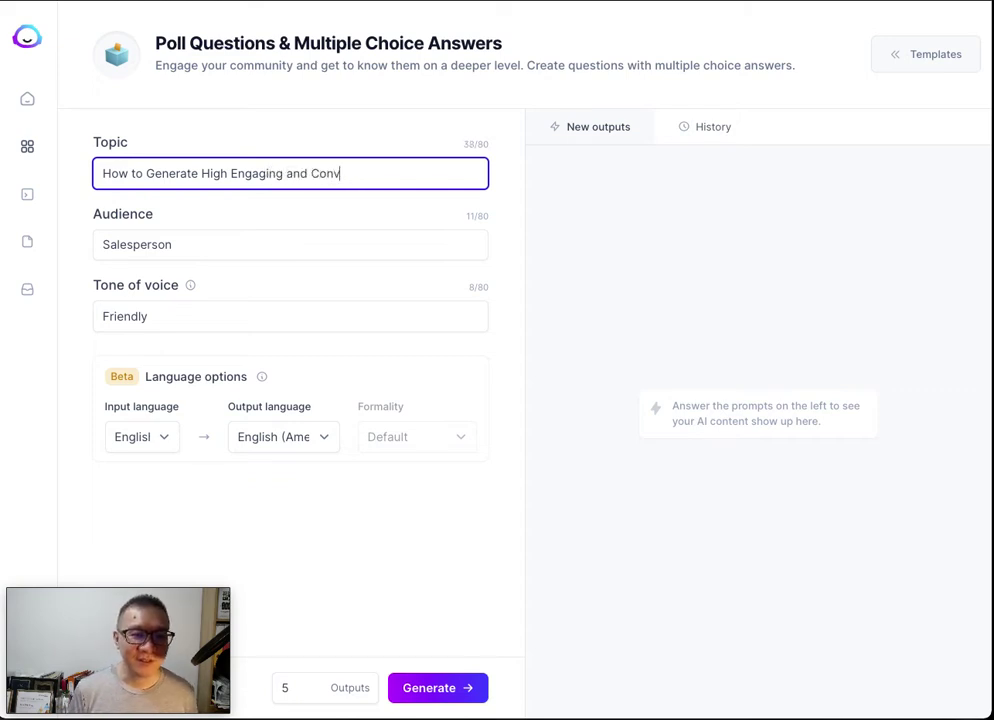
text(ertible )
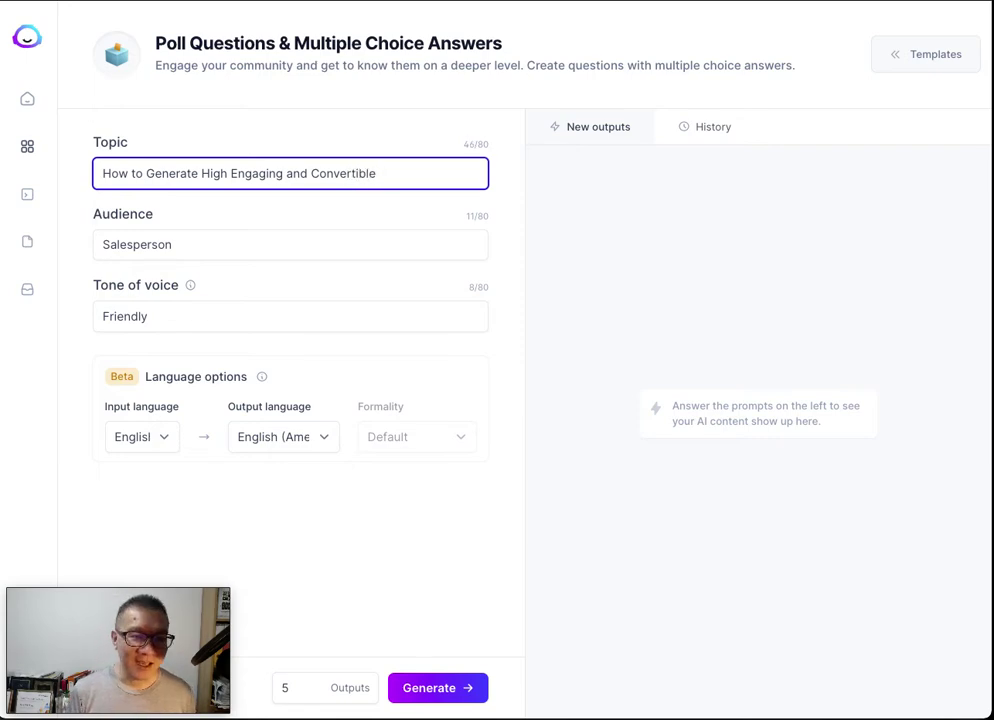
text(Copy)
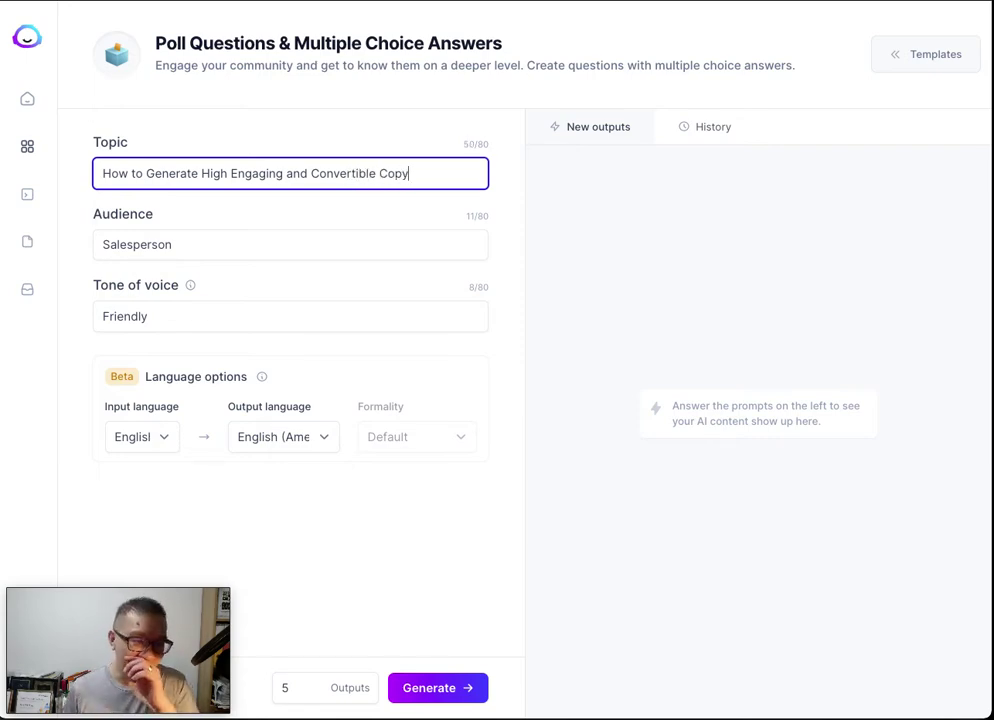
Set the audience to "Copywriters" and generate five poll outputs in the Friendly tone.
double_click(191, 237)
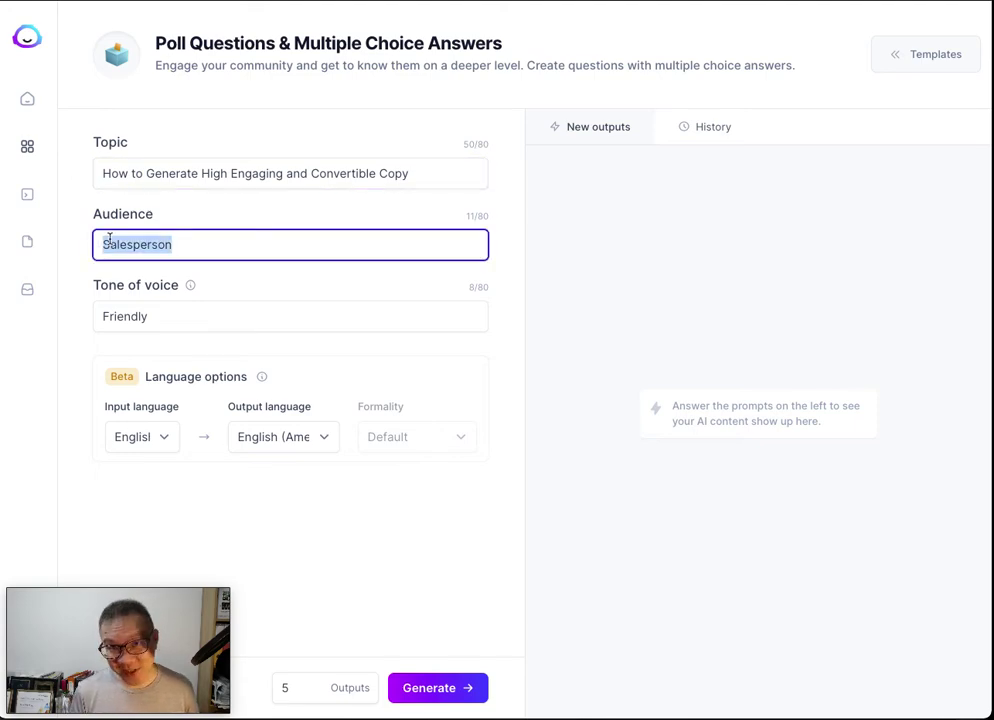
text(Copywriters)
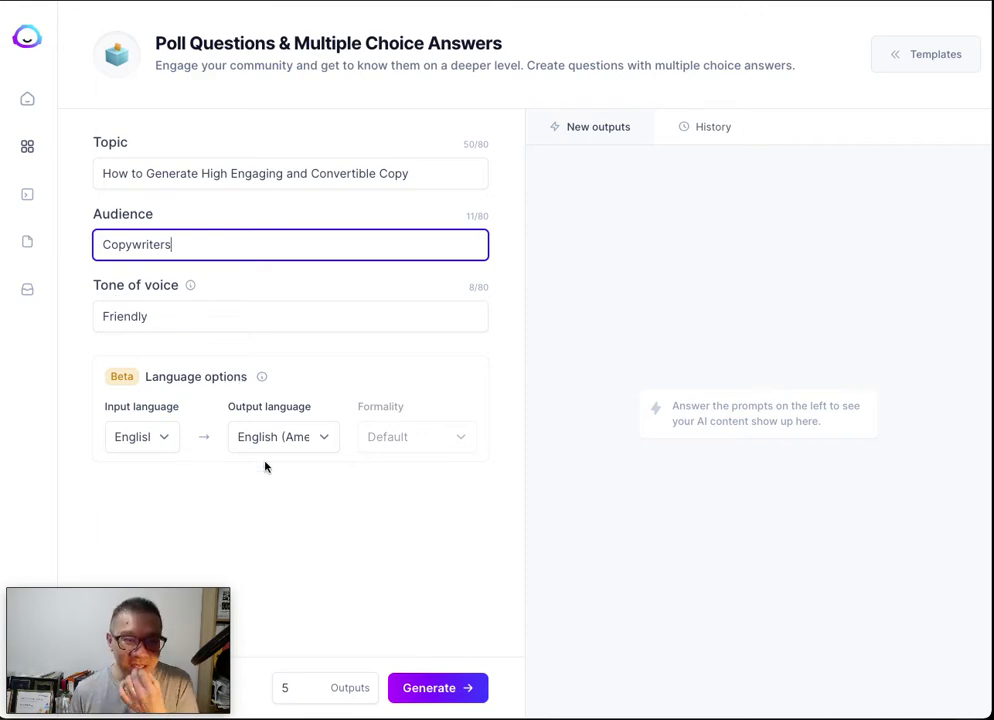
click(421, 691)
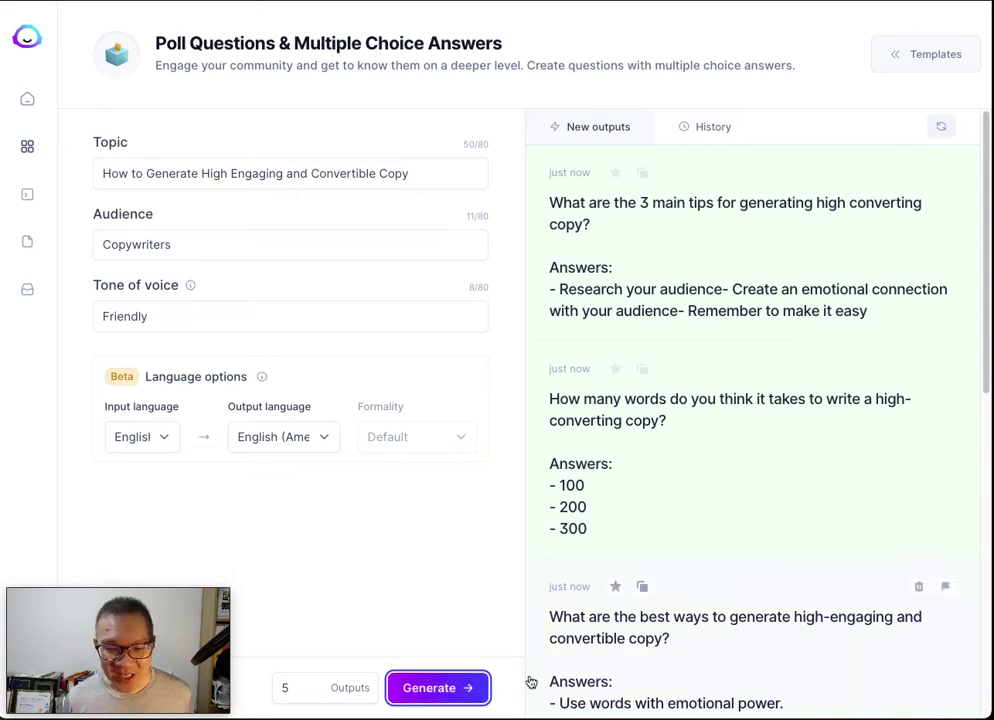
Open the generated poll about the first thing to do before writing a single word of copy and copy its question.
scroll(781, 579, down, 2)
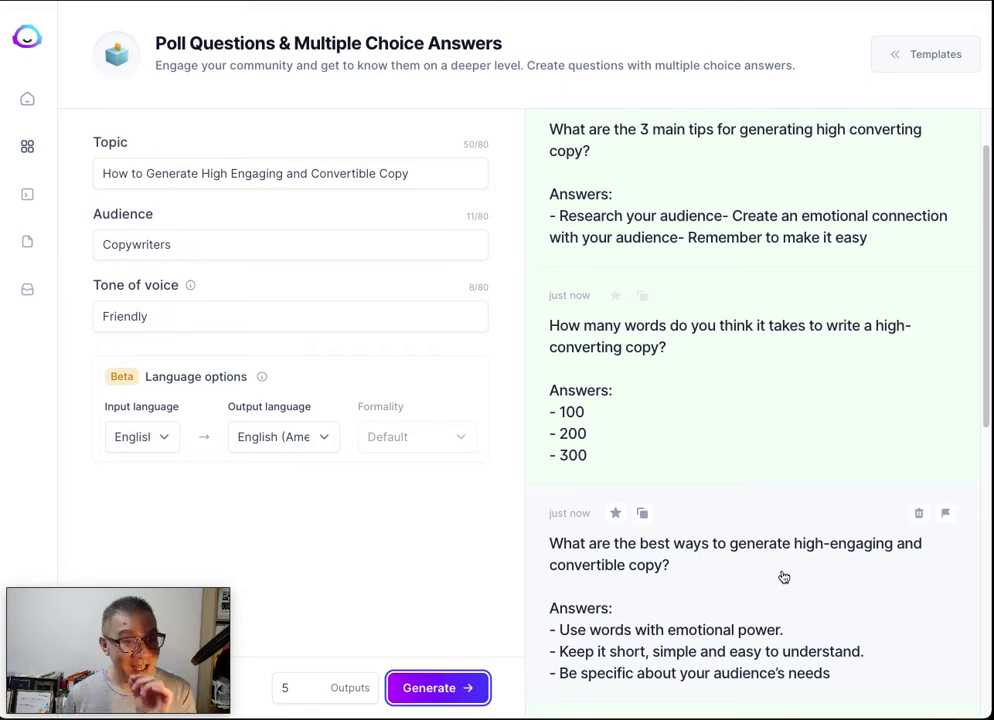
scroll(784, 577, down, 6)
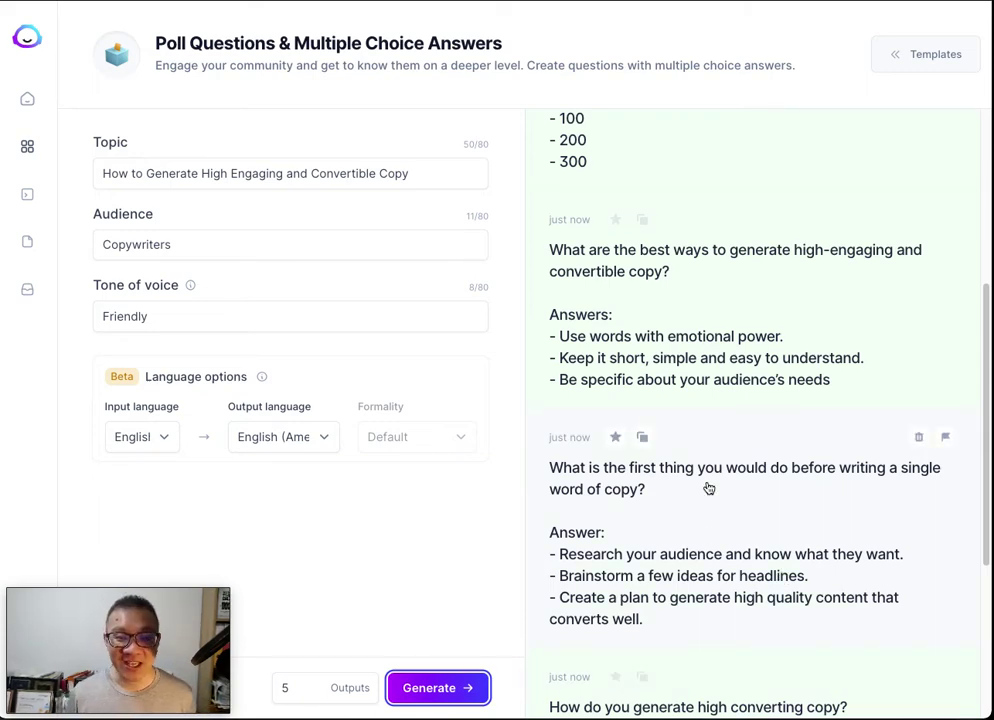
scroll(708, 488, down, 1)
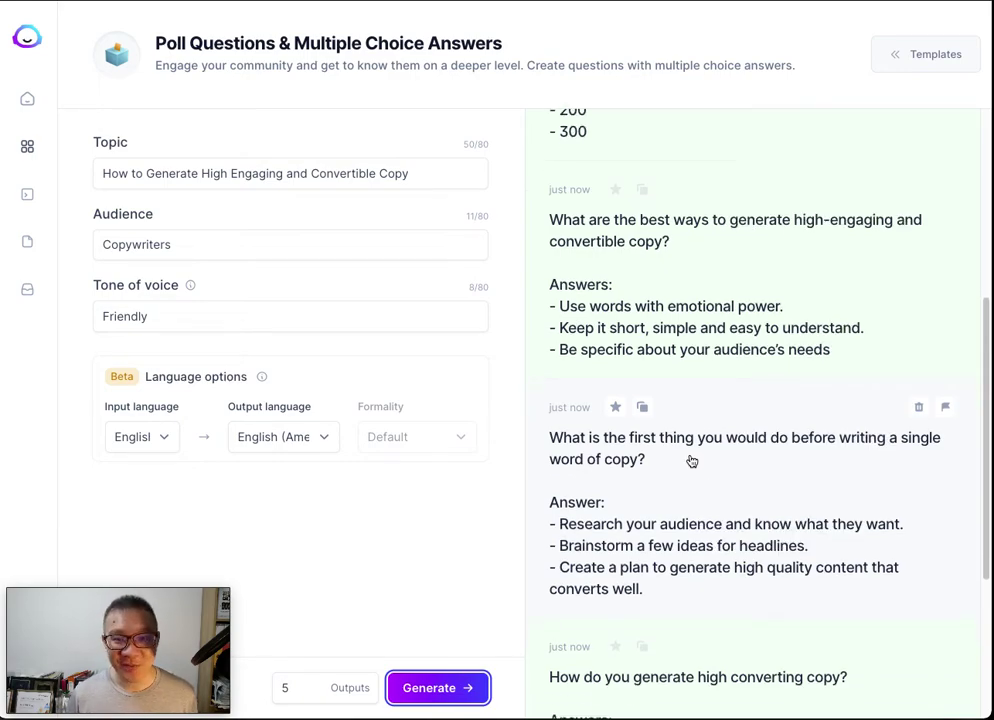
click(690, 460)
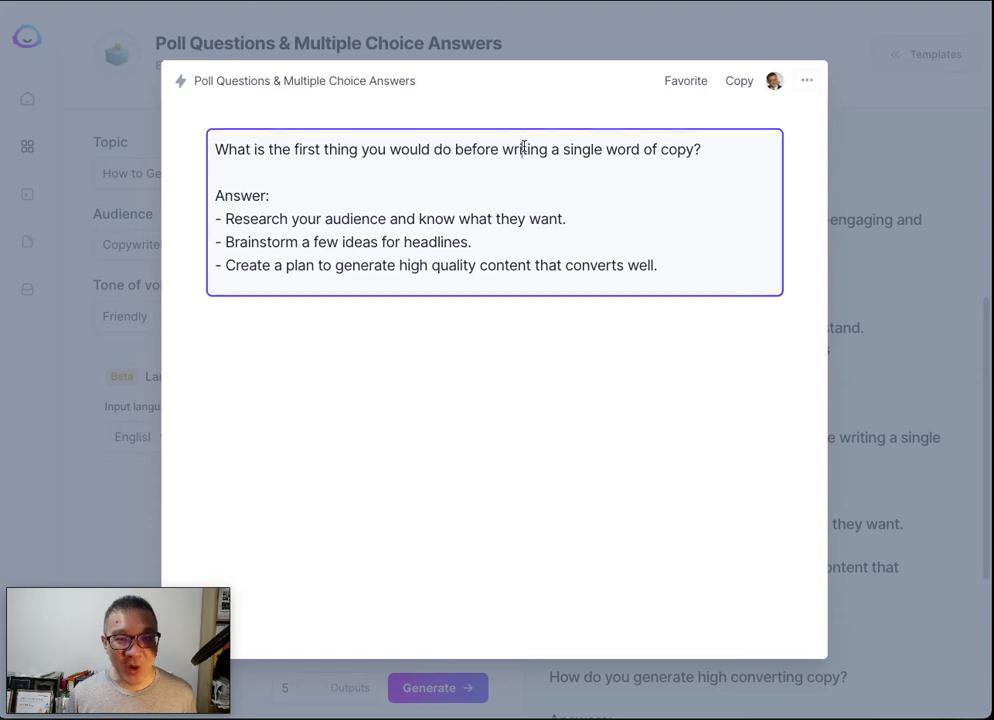
drag(723, 140, 213, 142)
key(ctrl+c)
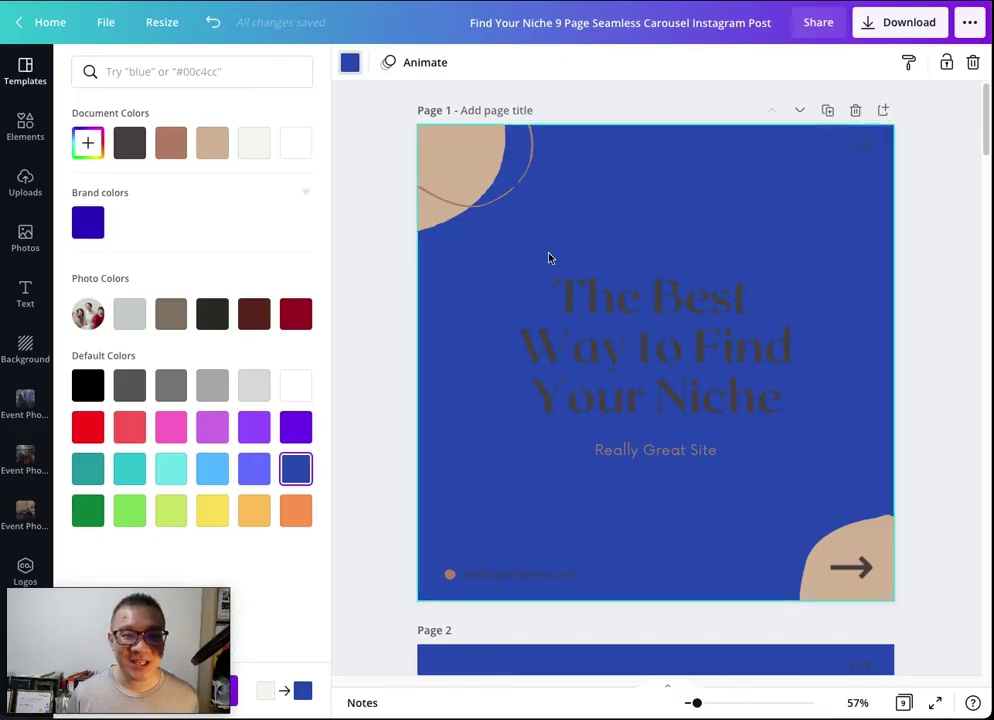
Switch to the Canva carousel and replace the page 1 title "The Best Way to Find Your Niche" with the copied question.
click(548, 317)
click(548, 317)
double_click(554, 298)
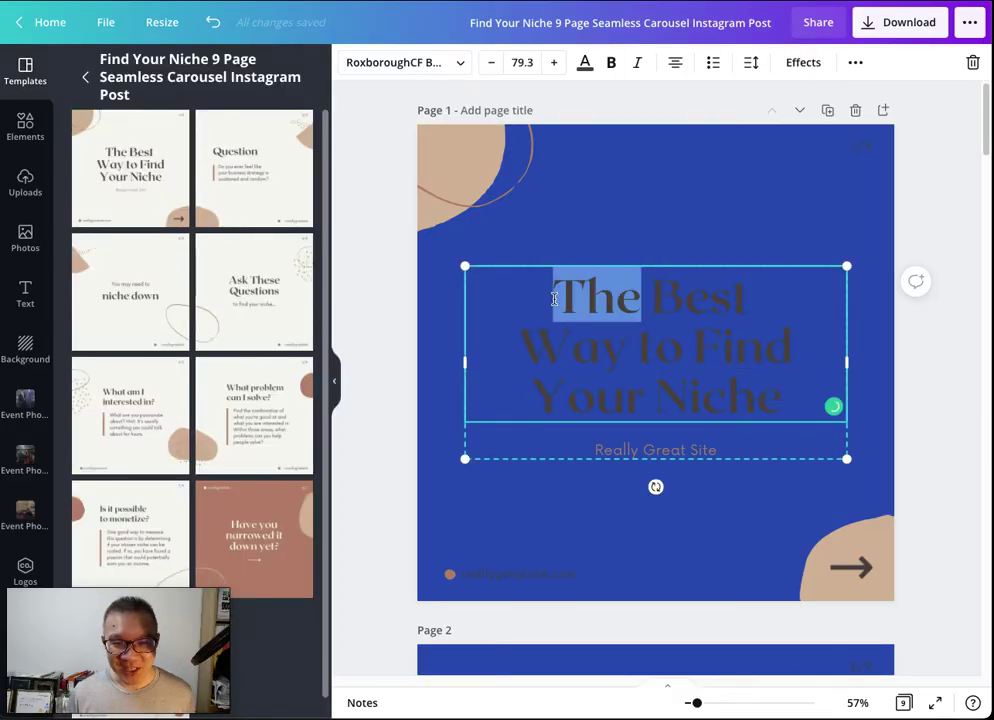
drag(554, 298, 768, 398)
key(ctrl+v)
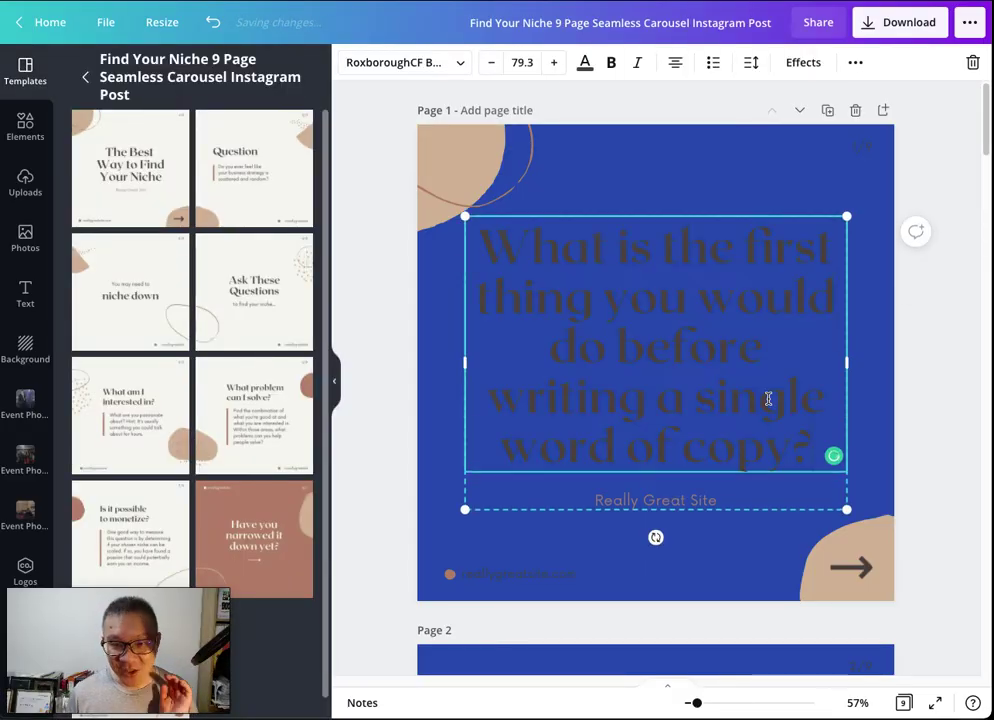
Try yellow on the whole page 1 title, then recolour it with the off-white document colour.
key(ctrl+a)
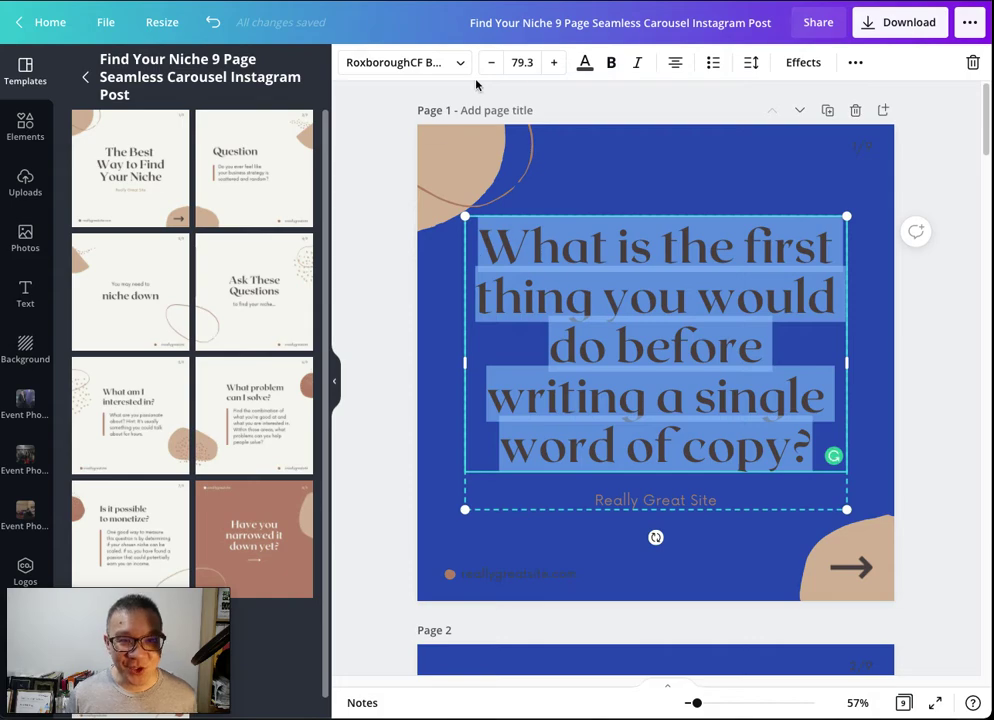
click(585, 62)
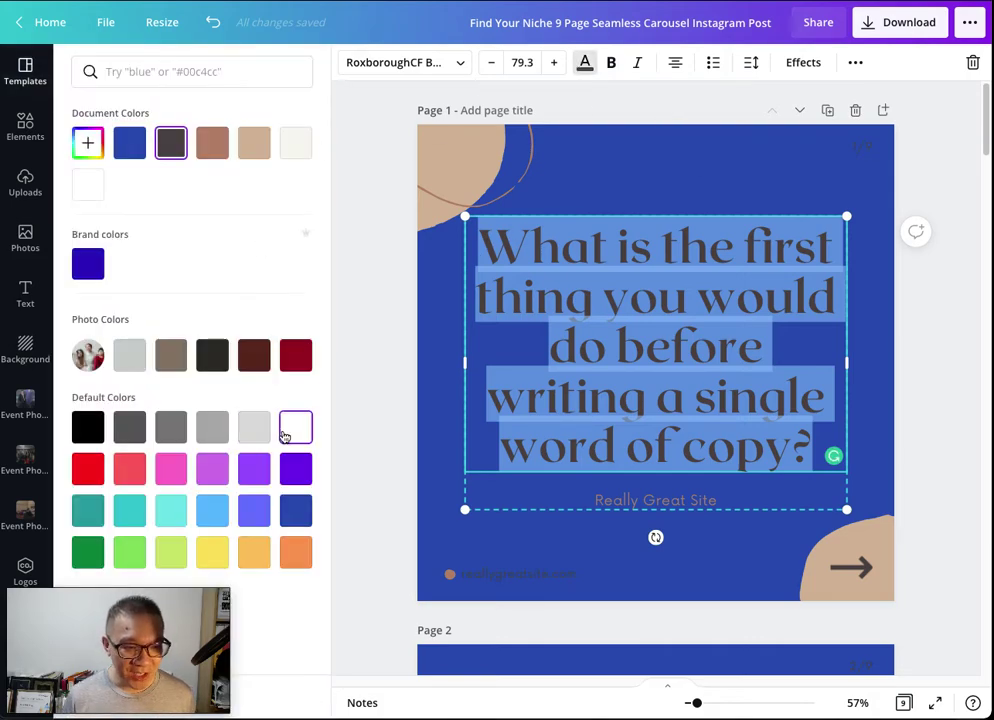
click(218, 550)
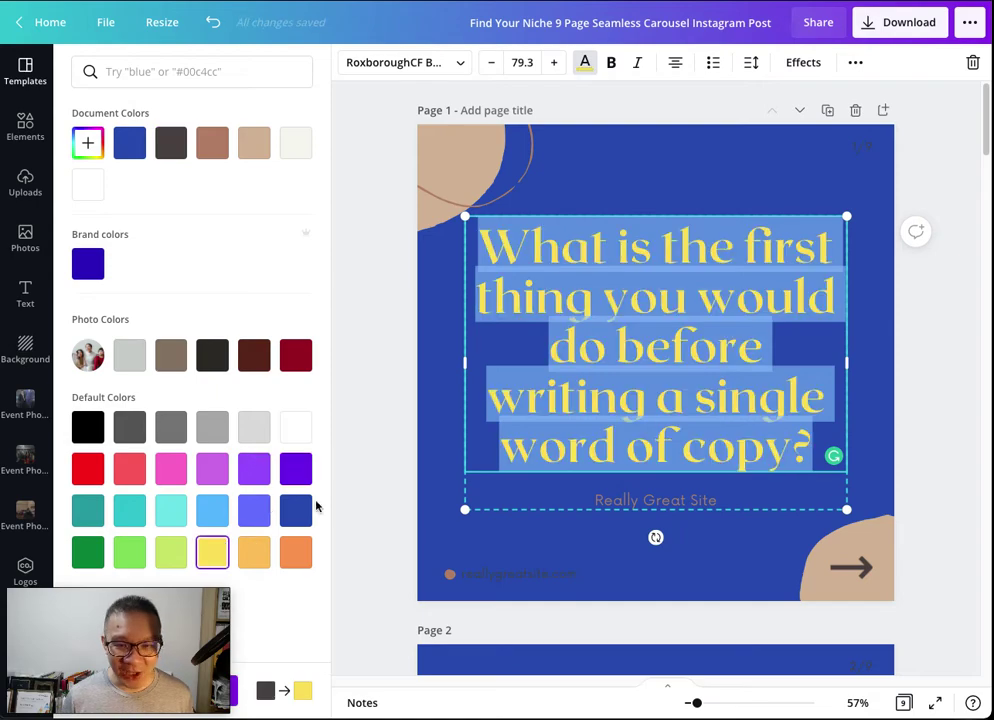
click(296, 142)
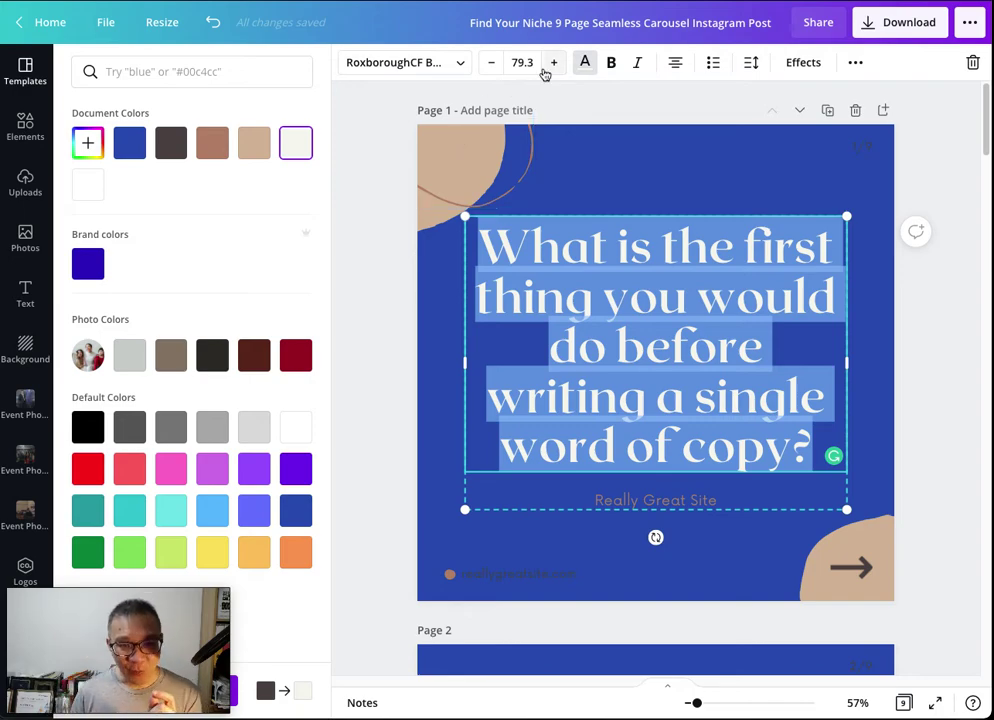
Change the page 1 title's font to Archivo Black.
click(459, 66)
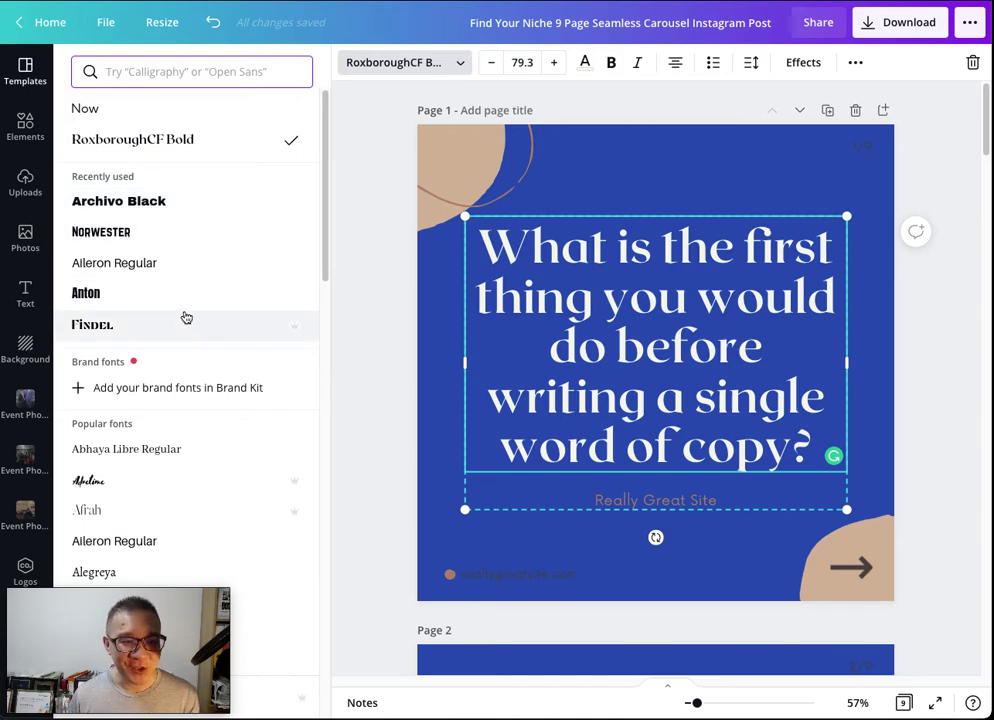
scroll(185, 321, down, 2)
scroll(186, 317, up, 2)
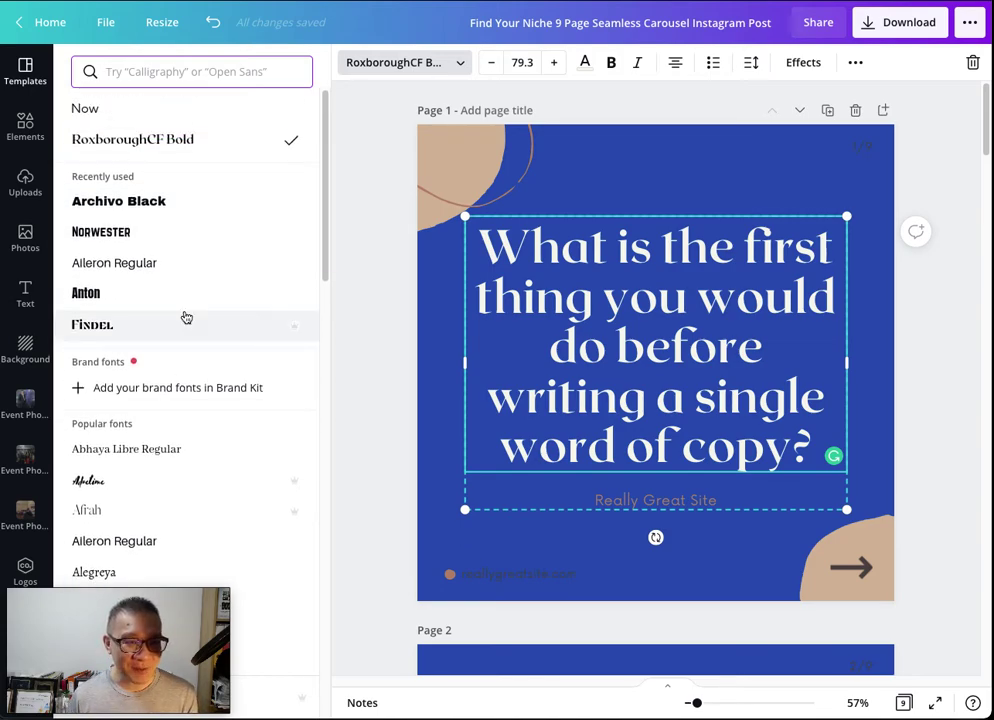
click(176, 206)
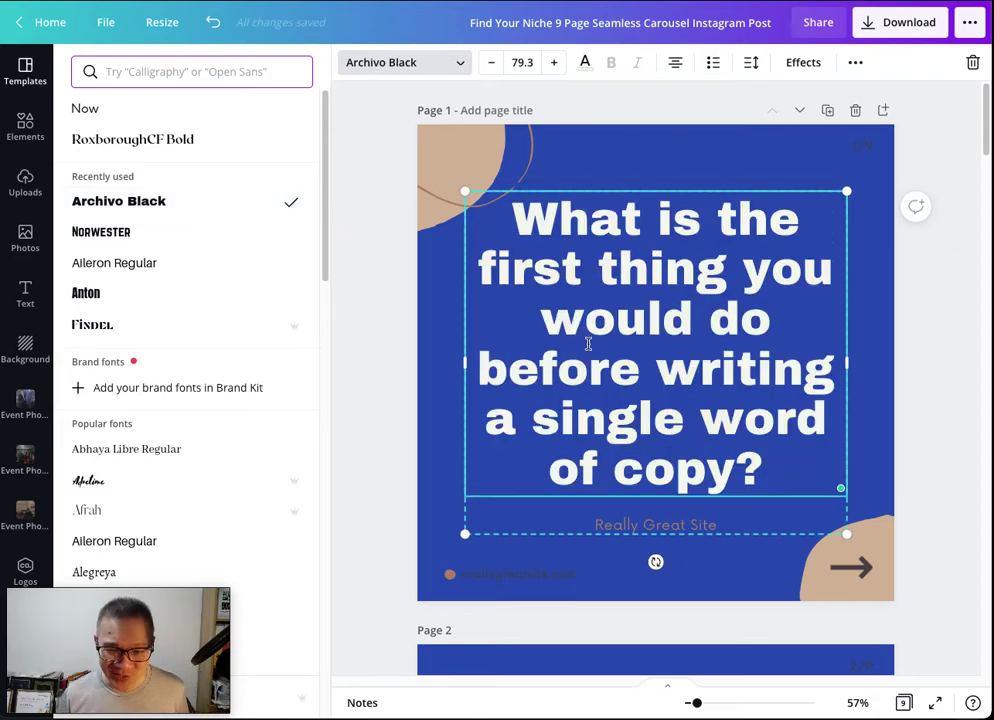
Replace the "Really Great Site" subtitle on page 1 with the creator's Instagram handle and copy that handle.
click(668, 526)
drag(595, 525, 719, 521)
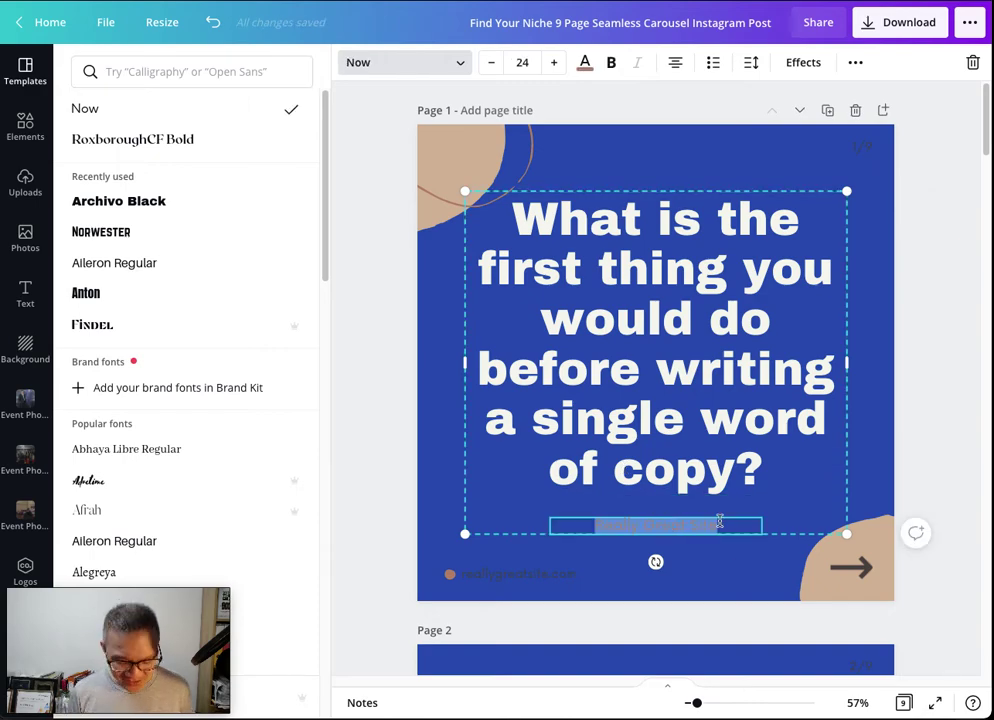
text(@r)
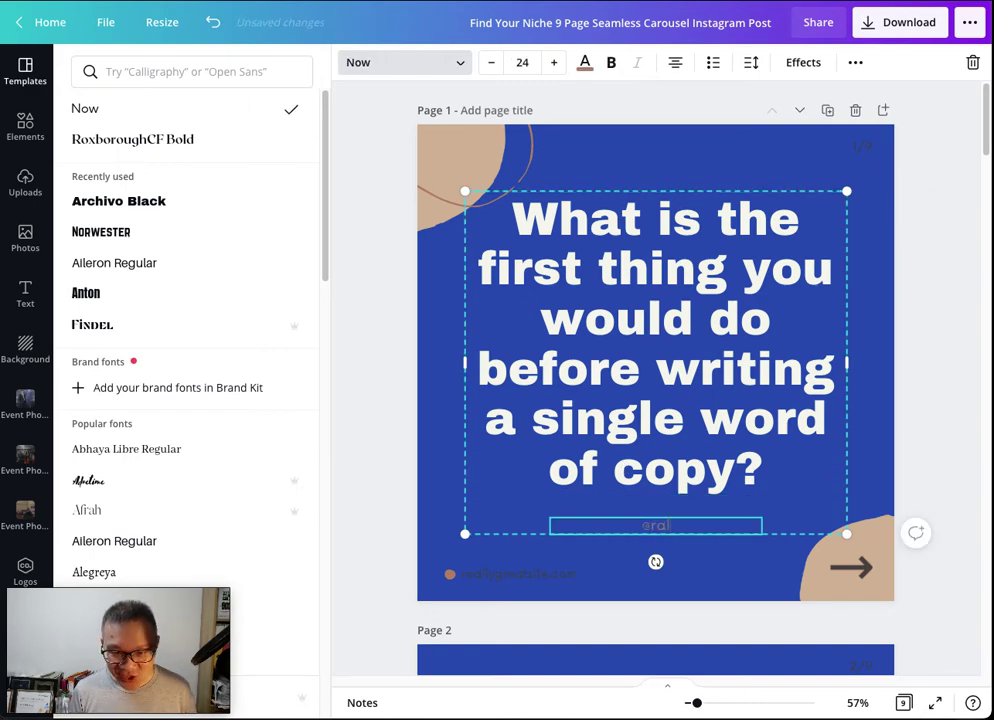
text(ealjackwonghm)
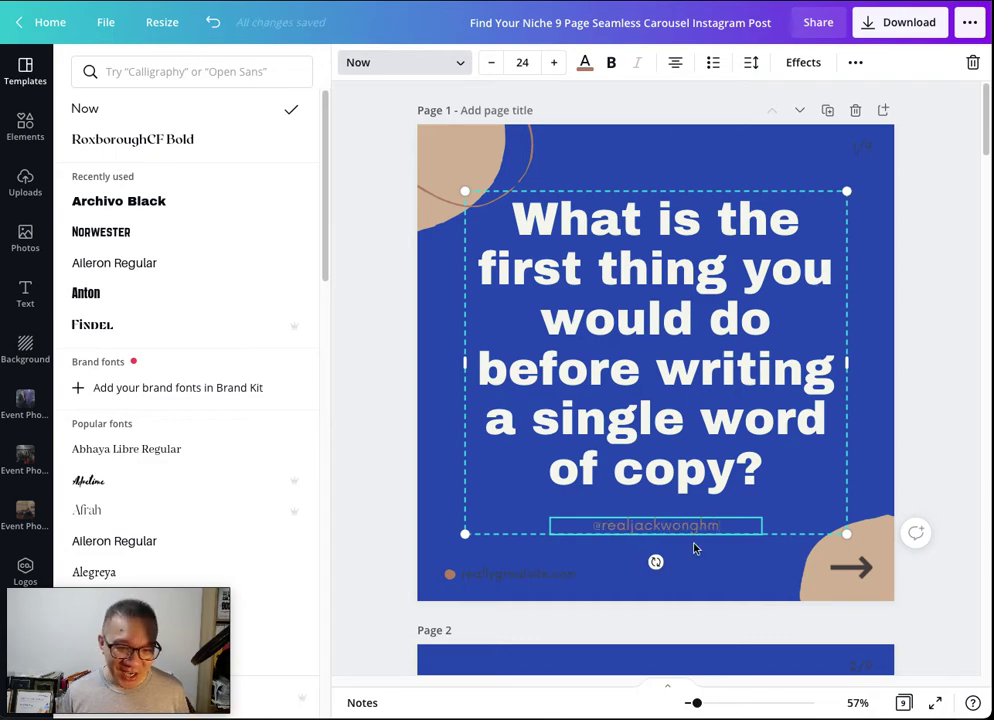
key(ctrl+a)
key(ctrl+c)
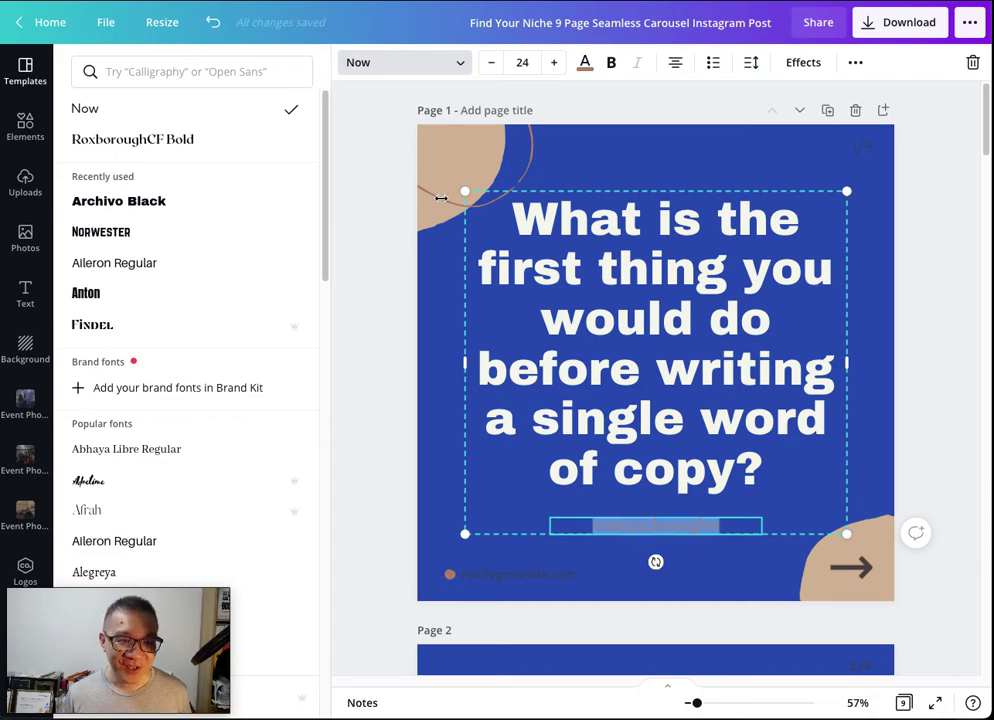
Recolour the handle below the page 1 title with the off-white document colour.
click(587, 64)
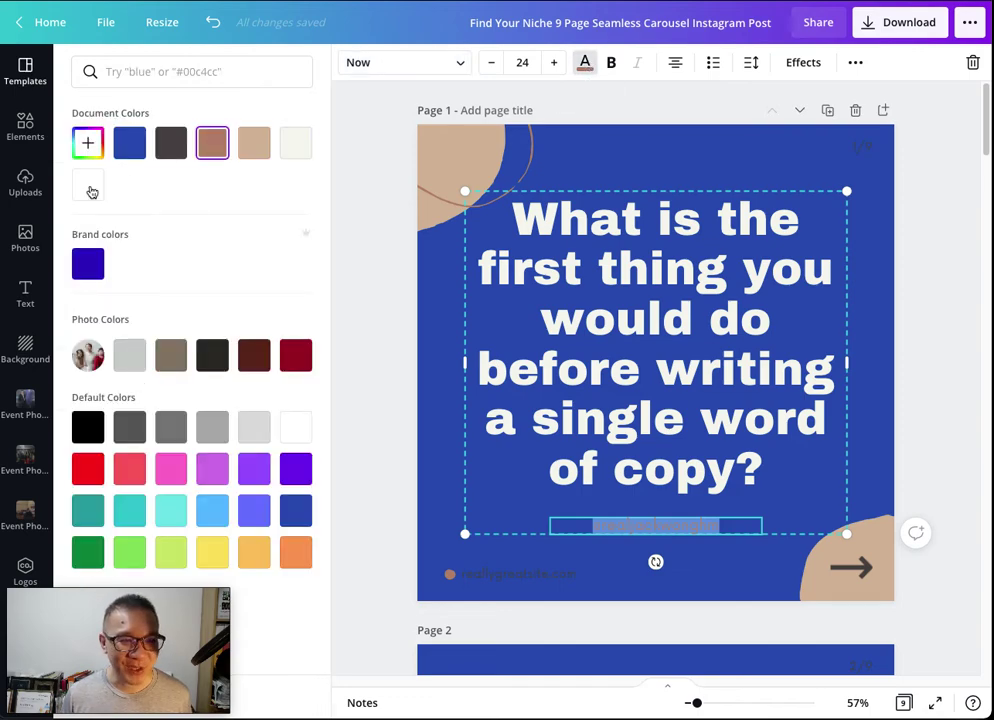
click(295, 145)
click(520, 267)
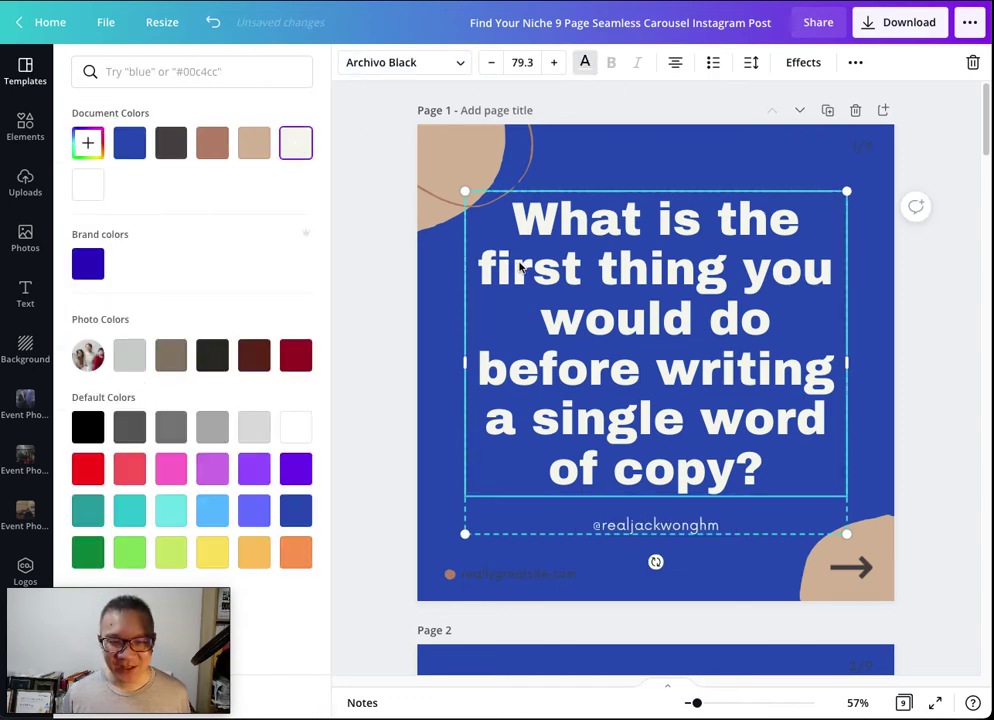
Replace the "reallygreatsite.com" footer on page 1 with the copied Instagram handle and recolour it off-white.
double_click(540, 573)
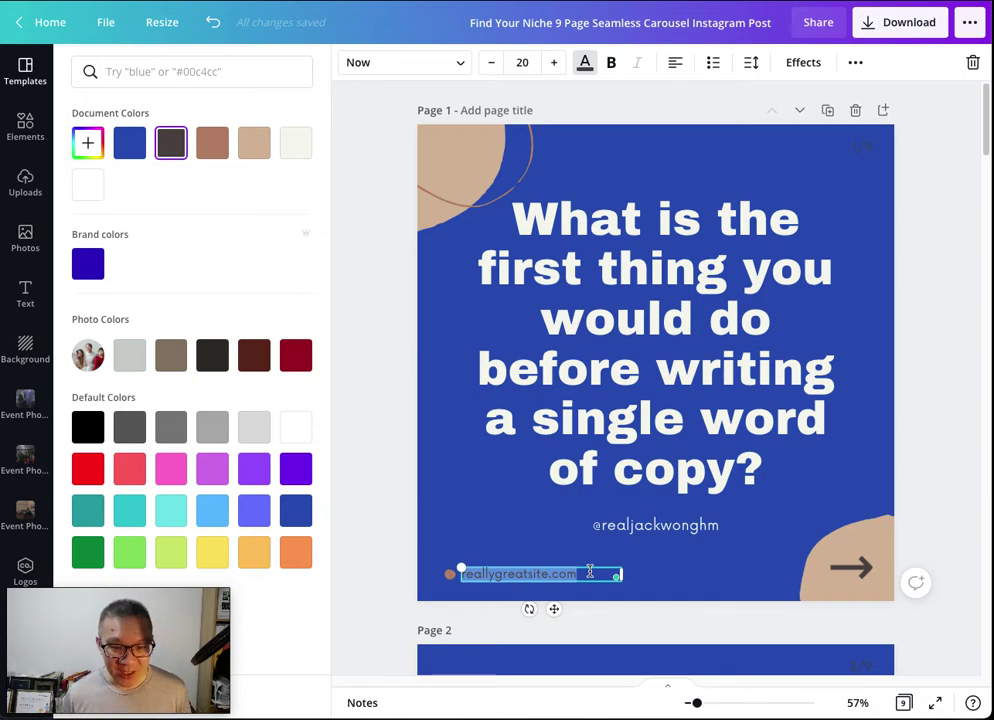
key(BackSpace)
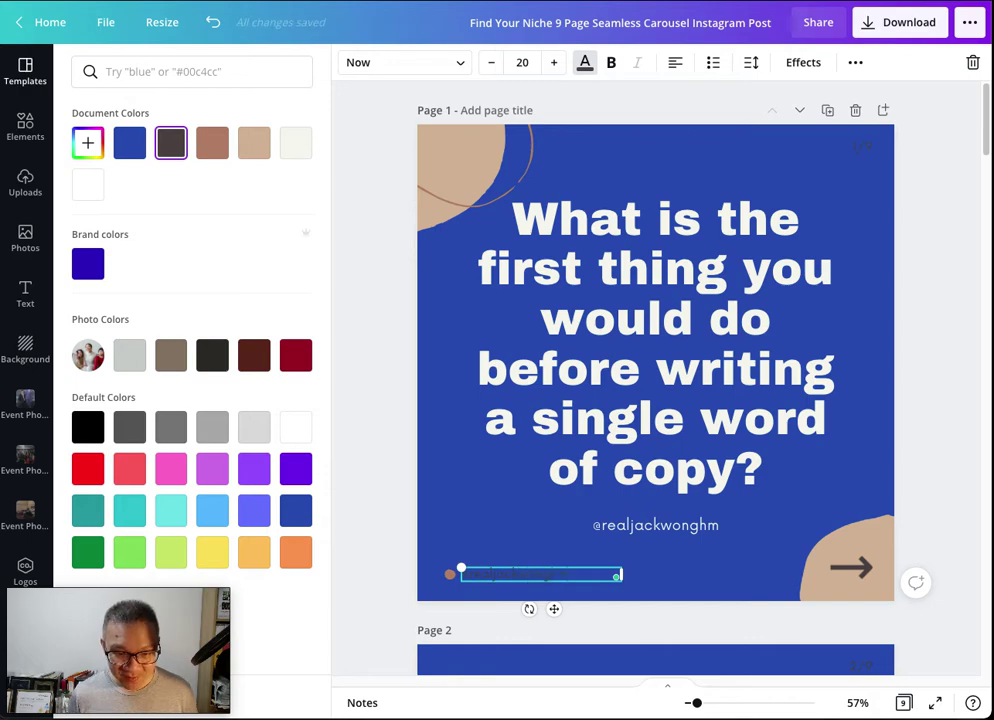
key(ctrl+v)
click(295, 145)
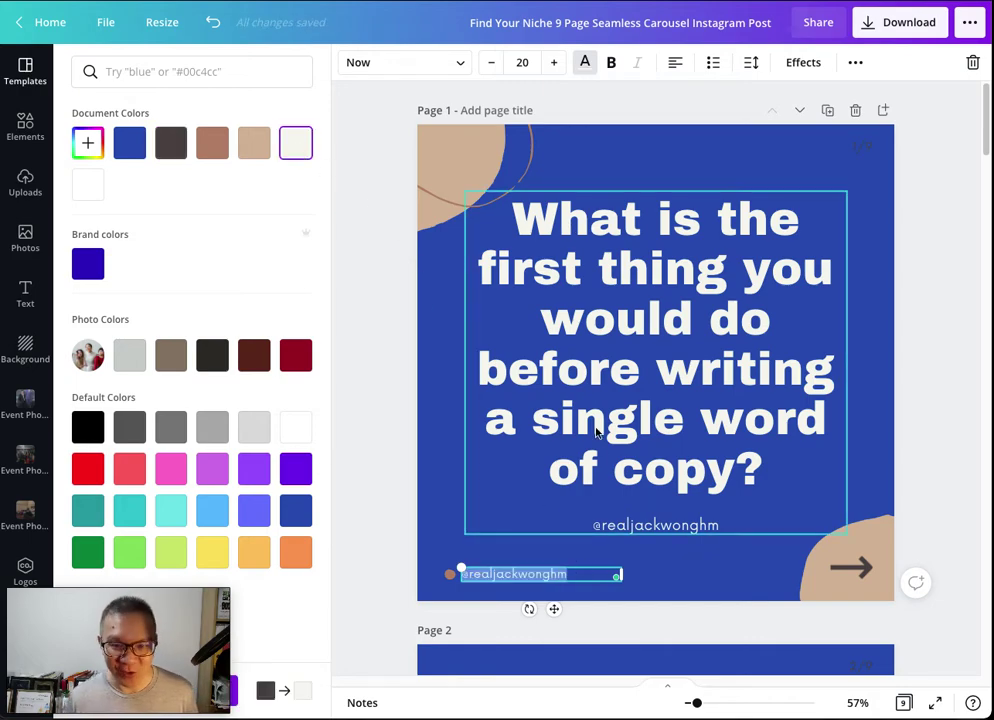
Delete the Instagram handle text directly below the page 1 title, keeping the footer handle.
click(612, 512)
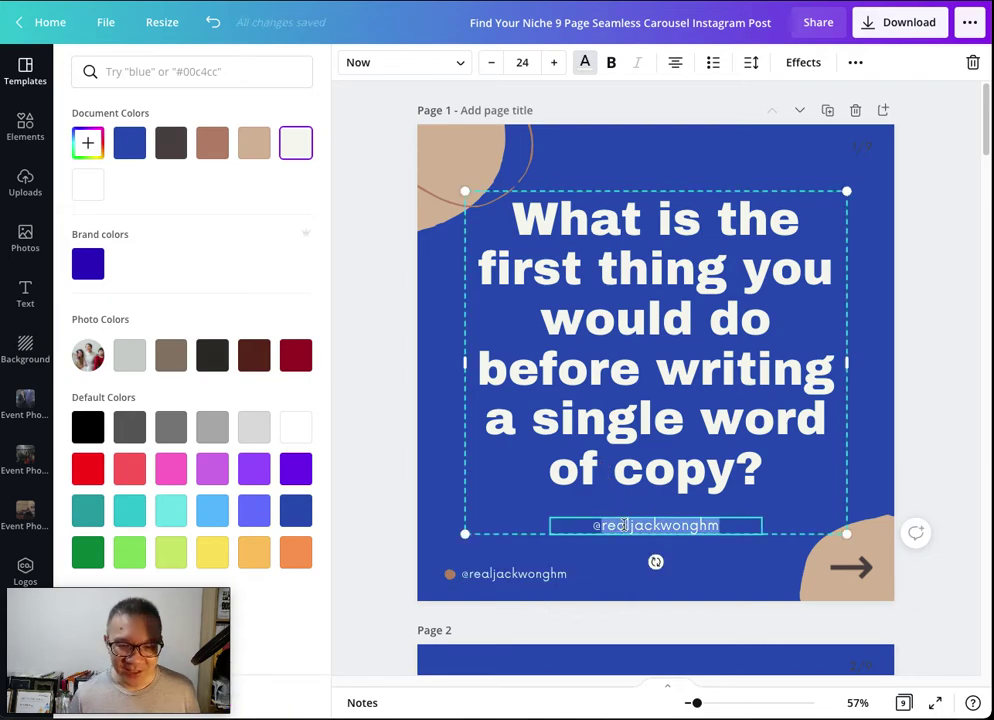
key(ctrl+a)
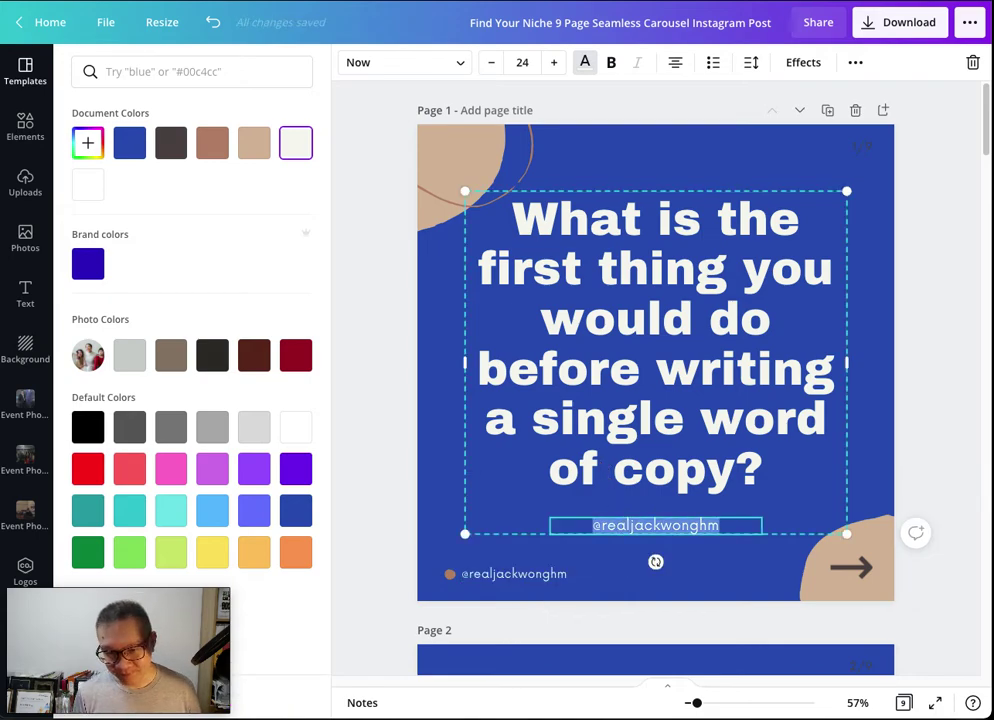
key(BackSpace)
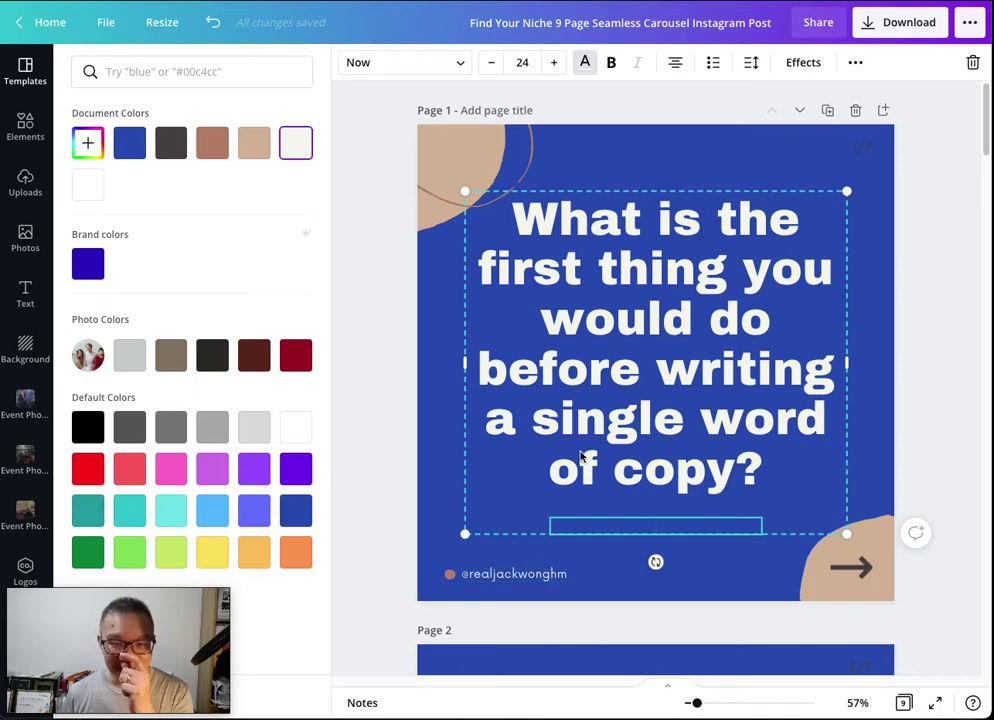
Capitalise the words "First" and "Thing" in the page 1 title.
click(546, 333)
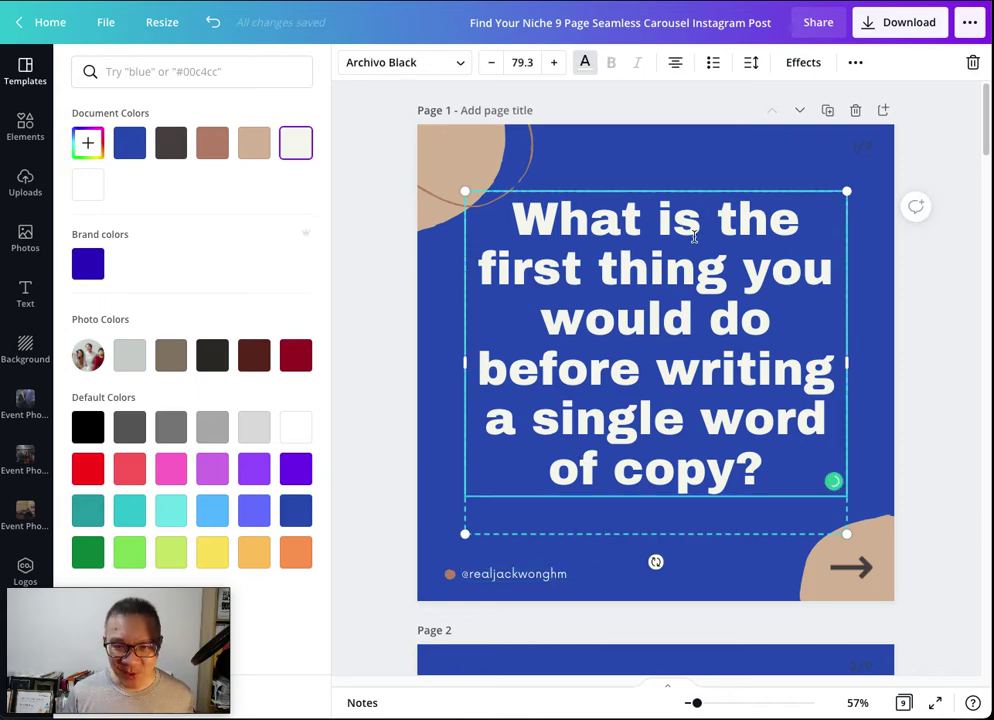
click(745, 216)
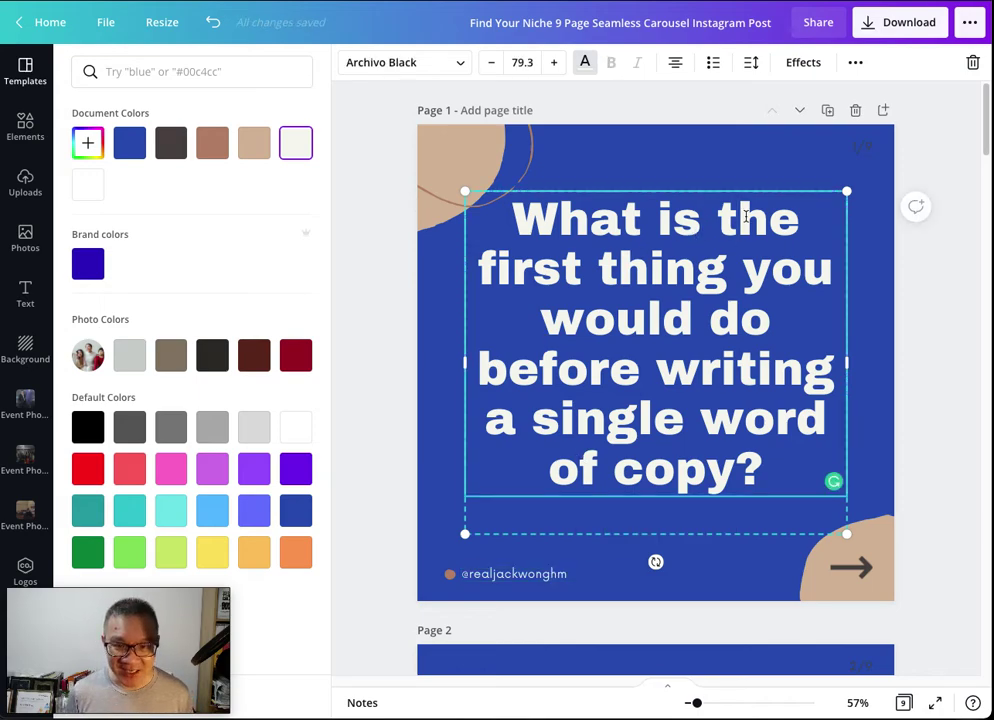
click(502, 268)
key(BackSpace)
text(F)
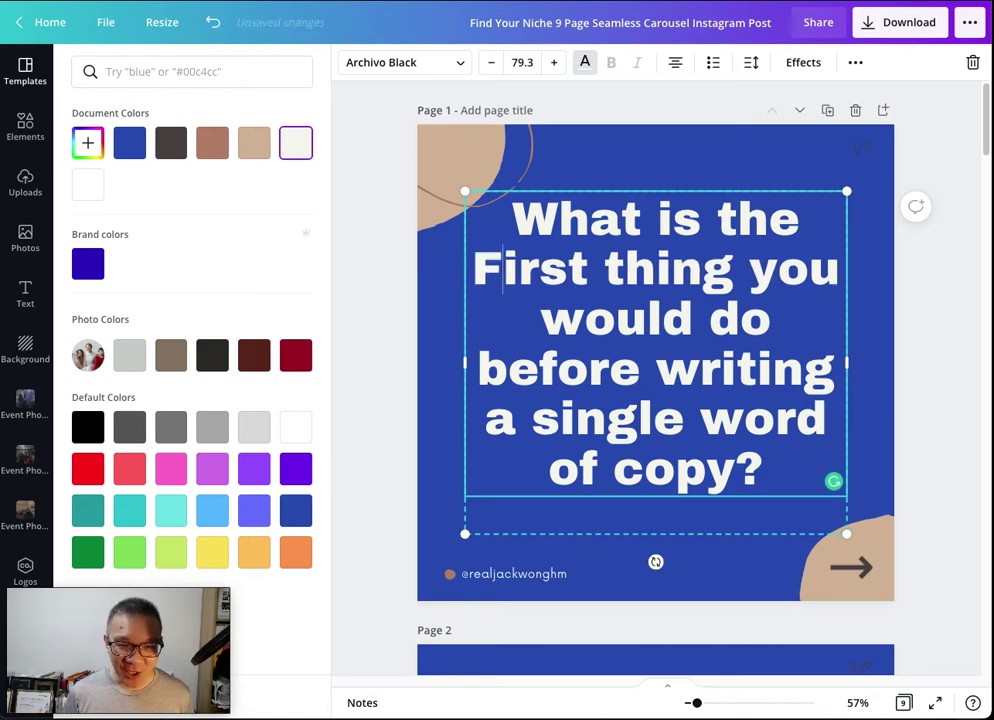
key(Right)
key(Right)
key(Right)
key(Right)
key(Right)
key(Delete)
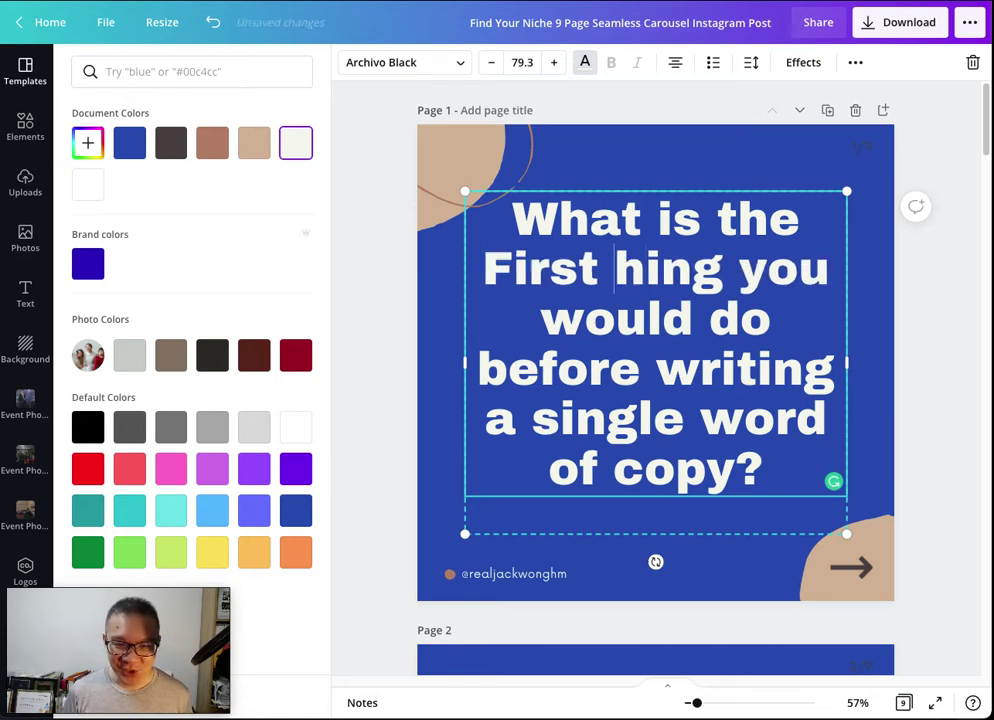
text(T)
Capitalise the word "Writing" in the page 1 title.
key(Right)
key(Right)
key(Right)
key(Right)
key(Right)
key(Right)
key(Right)
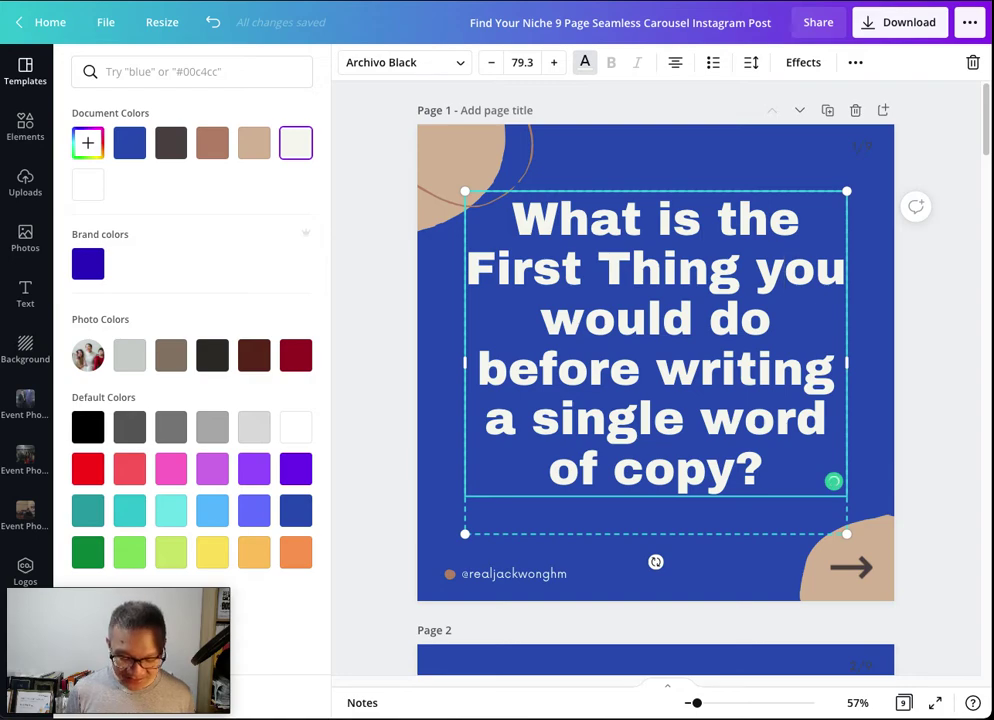
key(Right)
key(Right)
key(Right)
key(Right)
key(Right)
key(Right)
key(Right)
key(Right)
key(Right)
key(BackSpace)
text(W)
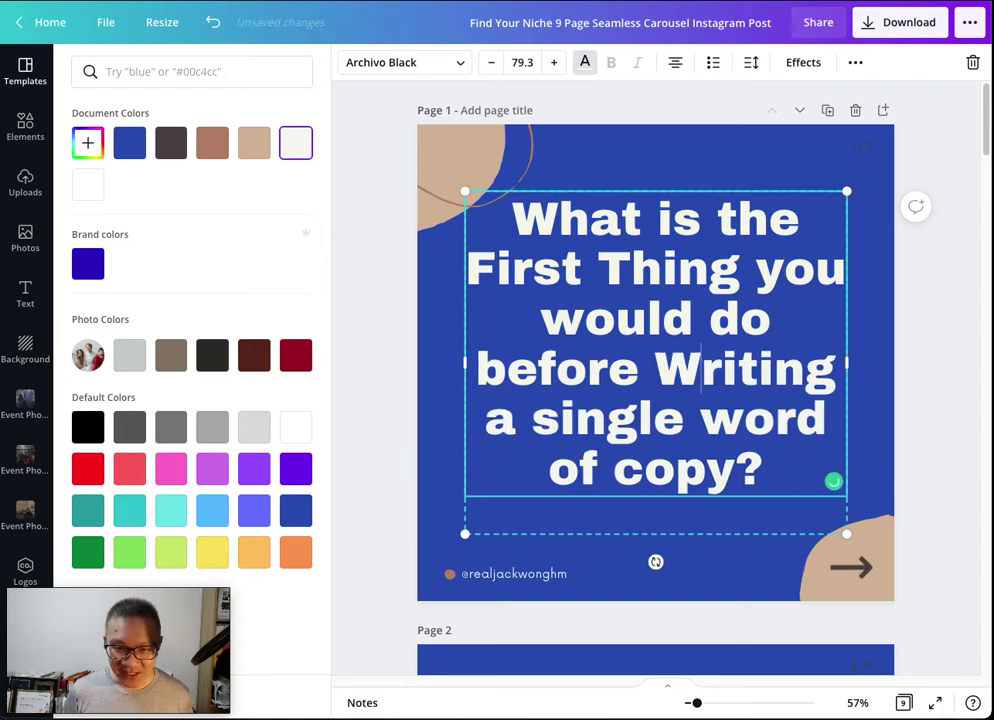
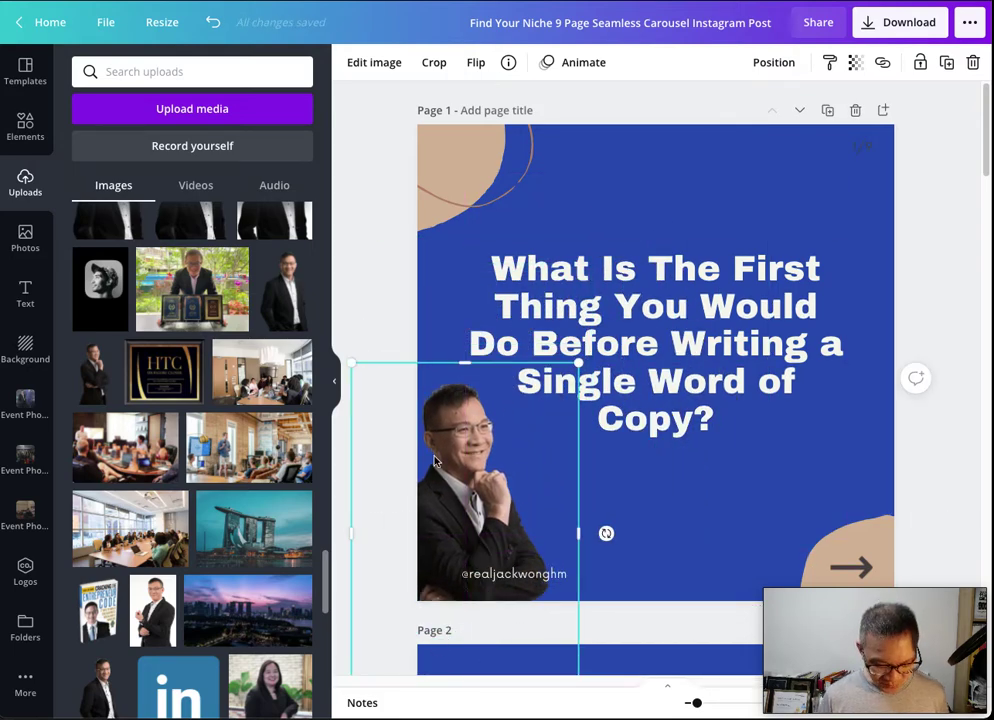
Paste the creator's cut-out portrait from page 1 into the lower-left corner of pages 2, 3 and 4.
scroll(434, 460, down, 5)
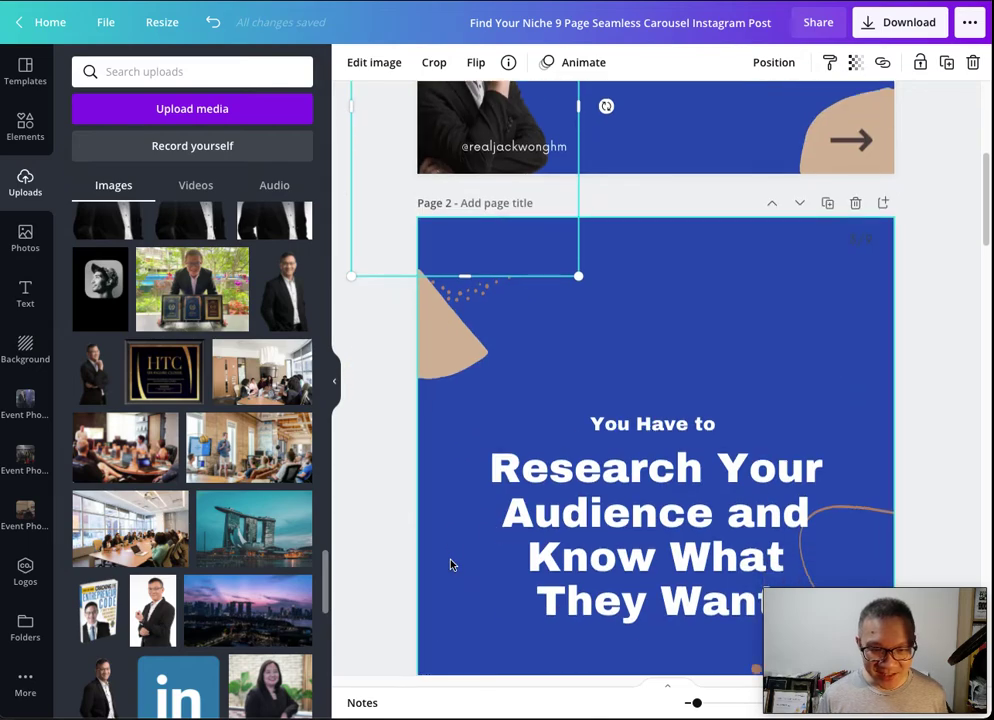
scroll(452, 560, down, 6)
click(458, 554)
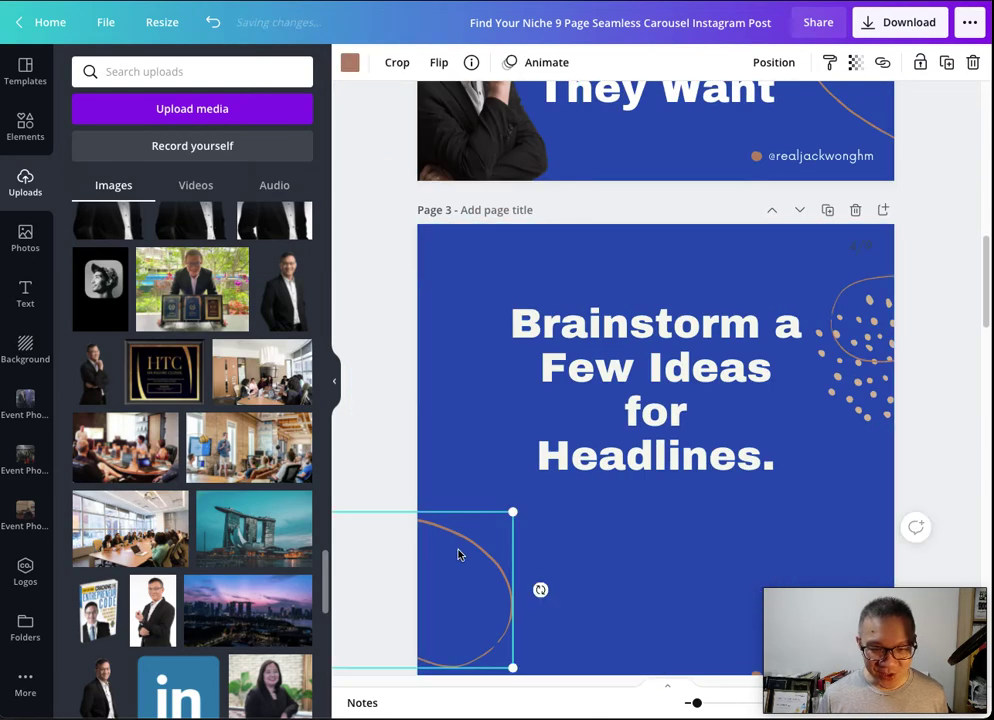
scroll(458, 554, down, 7)
click(461, 520)
key(ctrl+v)
scroll(461, 520, down, 5)
Paste the same portrait into the lower-left corner of pages 5 and 6.
click(461, 520)
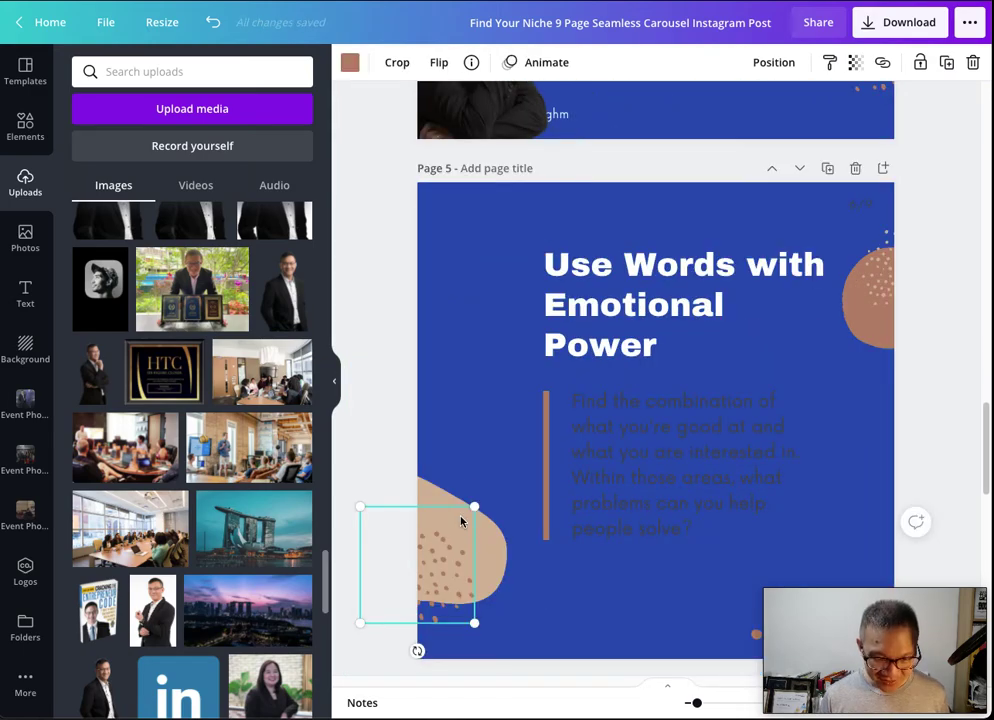
key(ctrl+v)
scroll(468, 474, down, 5)
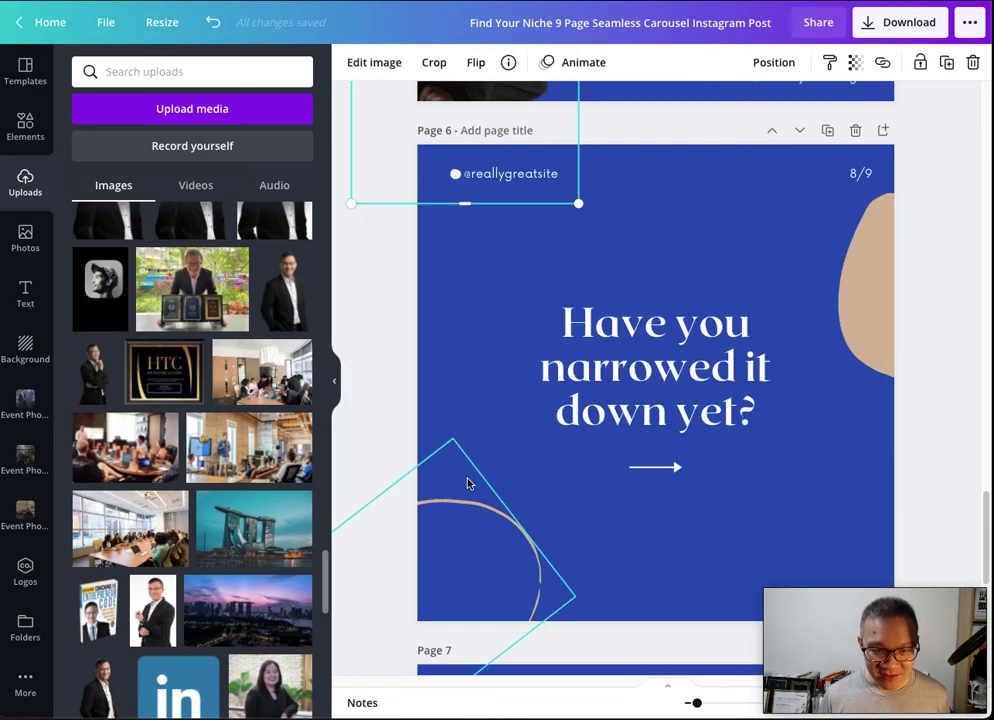
click(499, 450)
key(ctrl+v)
Review the carousel pages to check how the portrait sits against the titles and decorations.
scroll(499, 450, down, 5)
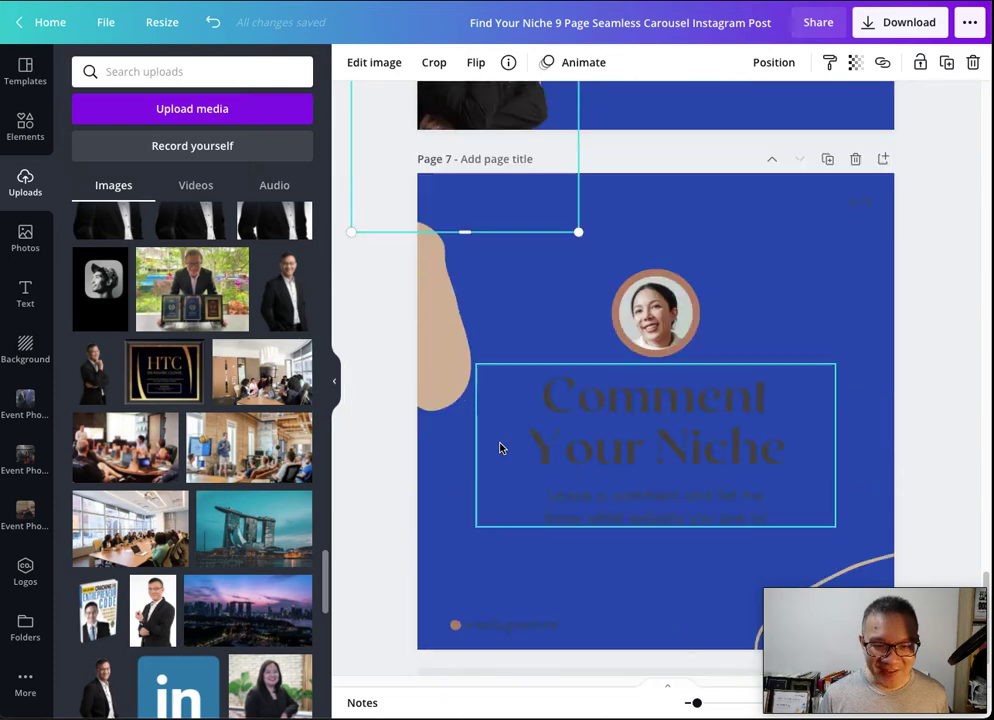
scroll(495, 457, up, 3)
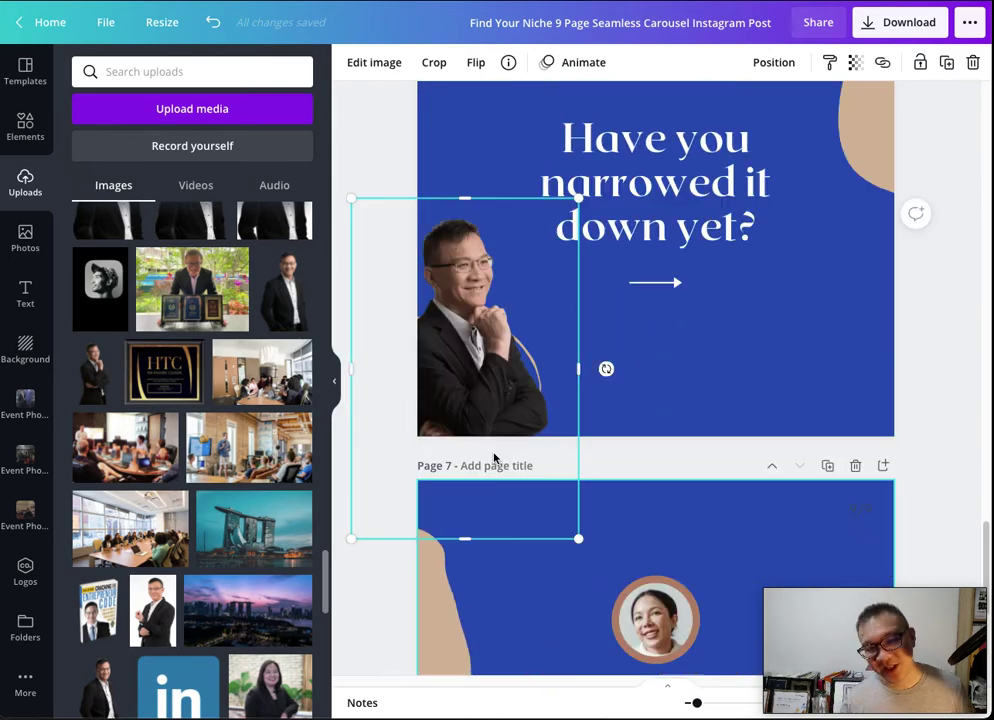
scroll(494, 457, up, 5)
drag(788, 590, 71, 643)
scroll(573, 300, up, 1)
scroll(573, 300, up, 12)
scroll(573, 300, down, 4)
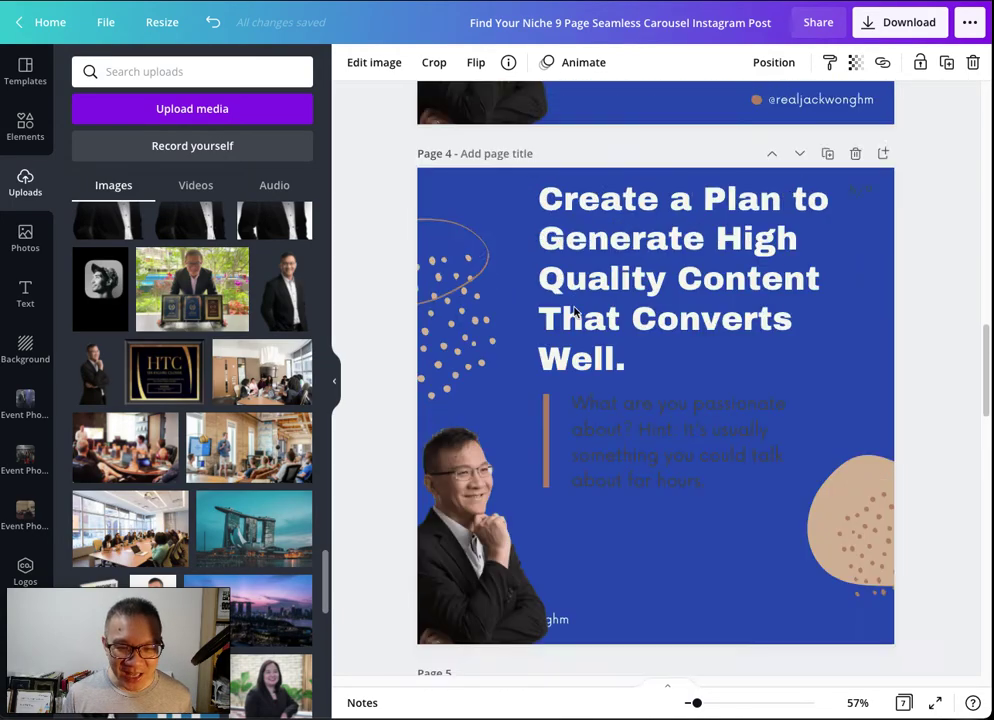
scroll(578, 404, up, 5)
scroll(577, 406, down, 3)
scroll(546, 343, up, 4)
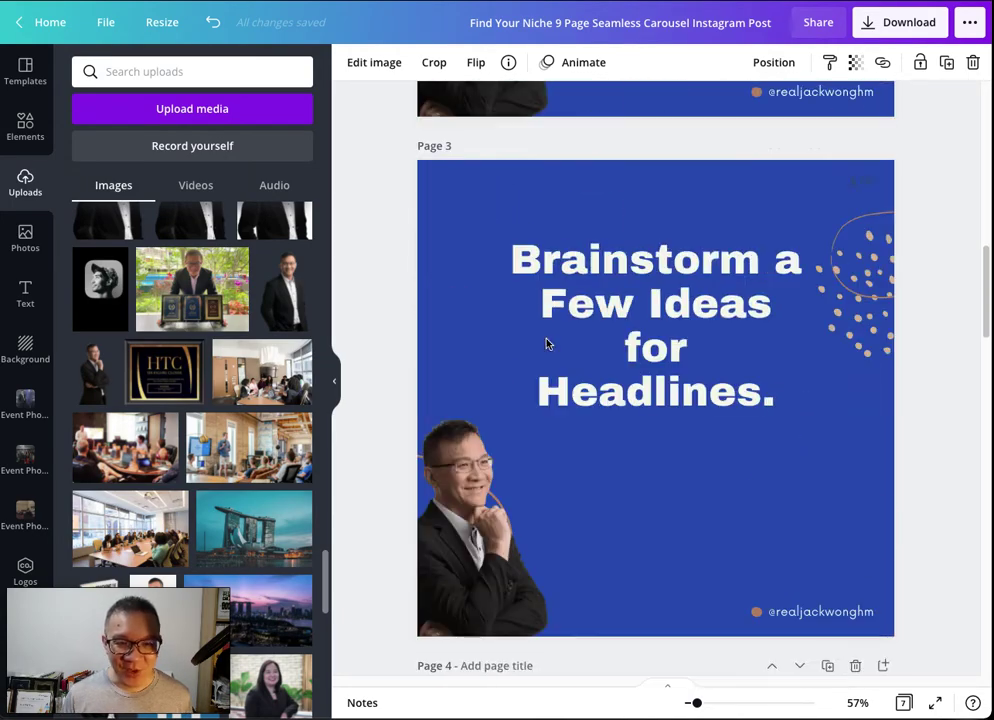
scroll(546, 343, up, 9)
scroll(546, 343, down, 5)
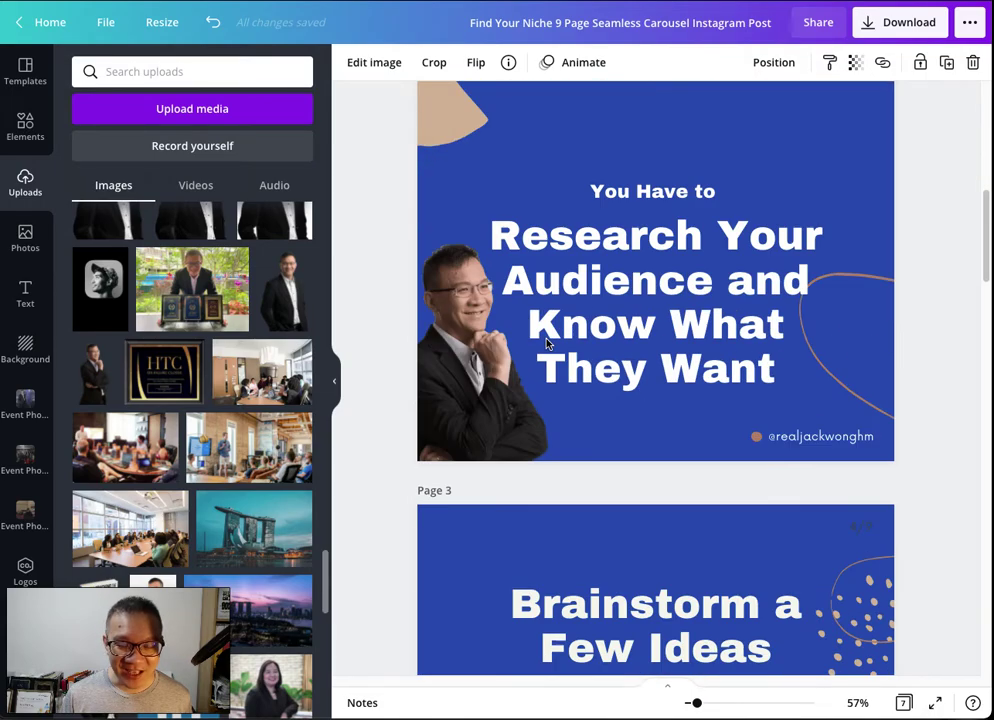
scroll(546, 343, up, 5)
scroll(530, 245, down, 6)
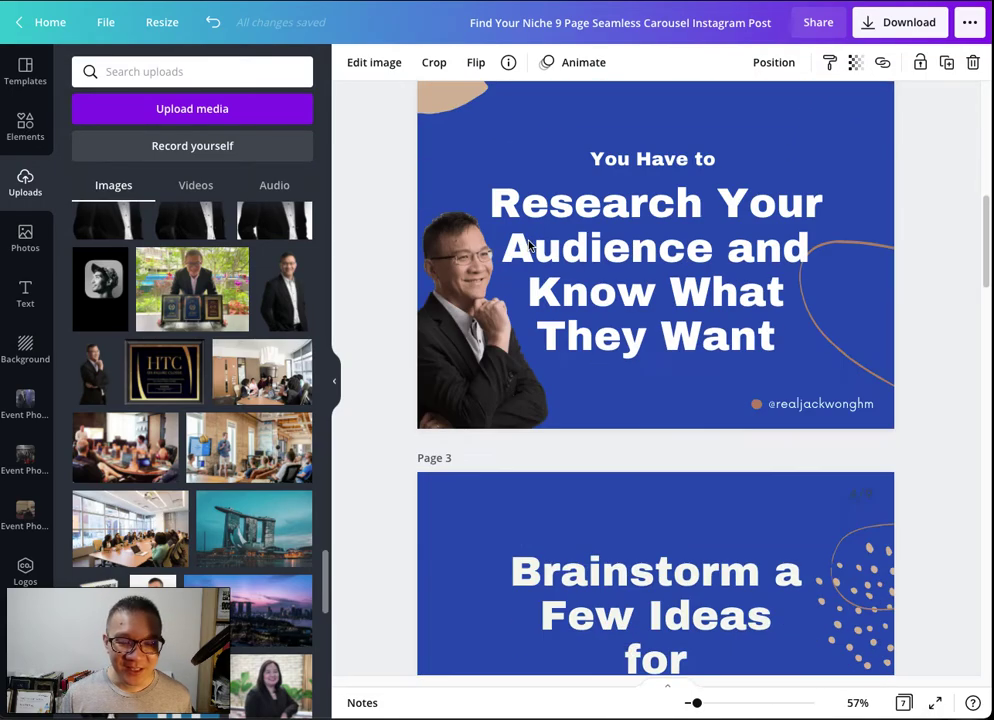
Shift the page 2 title right, clear of the portrait, and widen and reposition the page 3 title so it wraps onto three lines.
drag(668, 203, 705, 215)
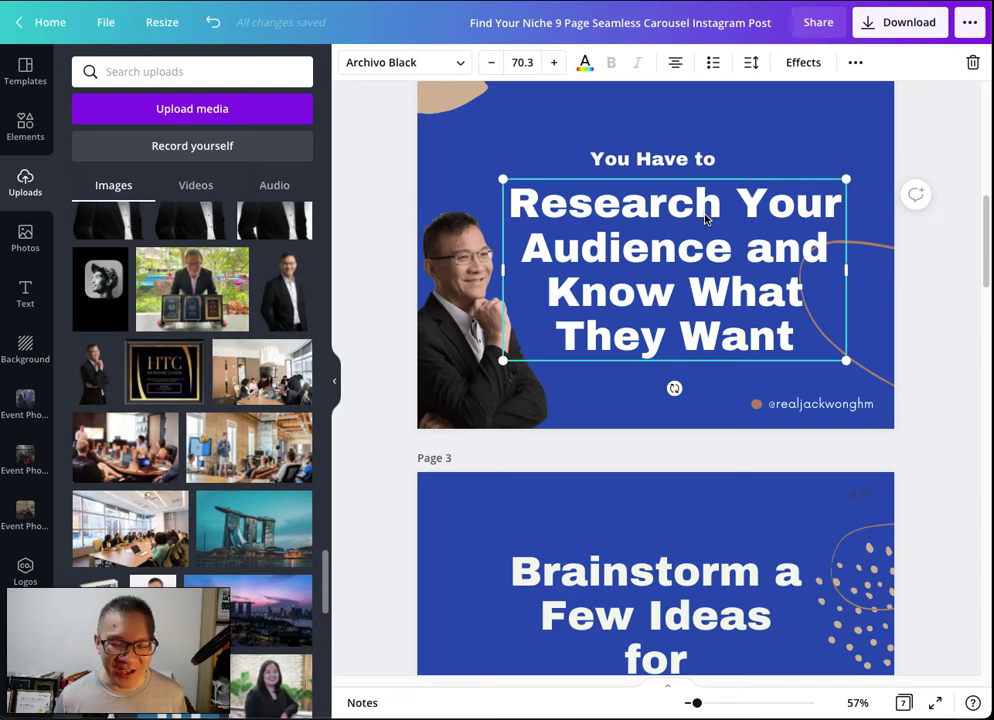
scroll(705, 218, down, 3)
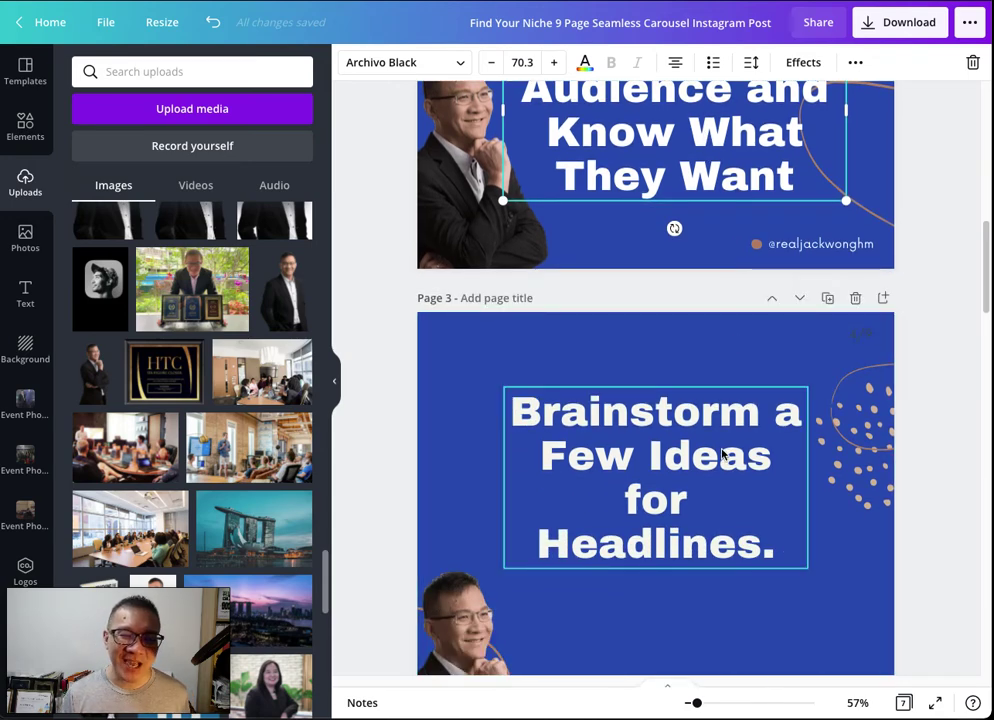
click(778, 491)
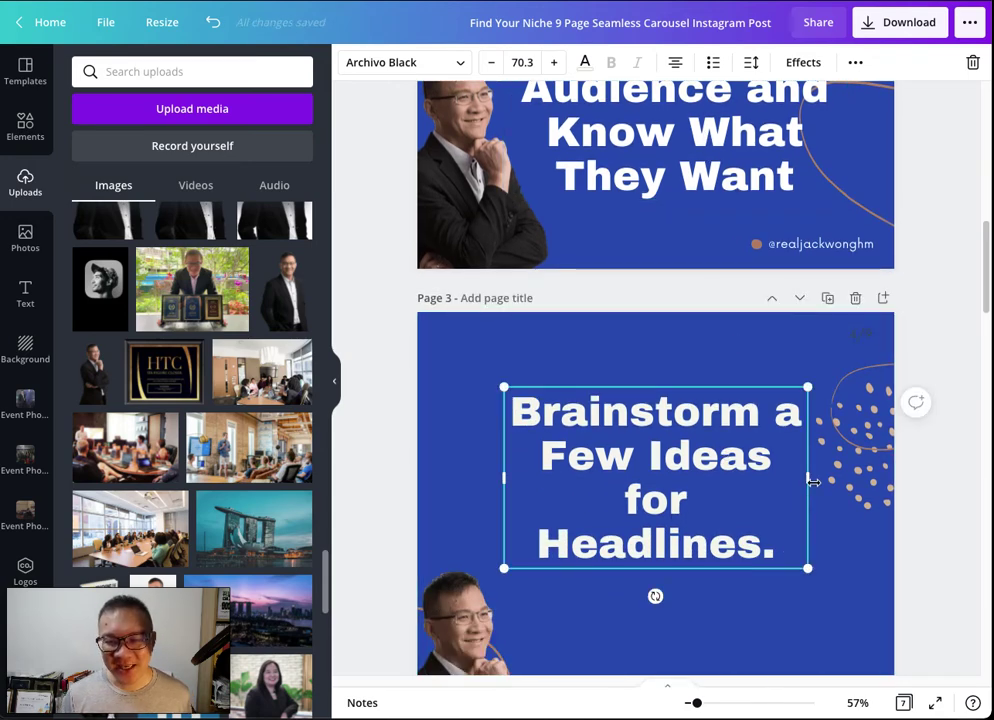
drag(814, 482, 825, 485)
mouse_move(710, 481)
mouse_down()
mouse_move(703, 469)
mouse_move(712, 471)
mouse_up()
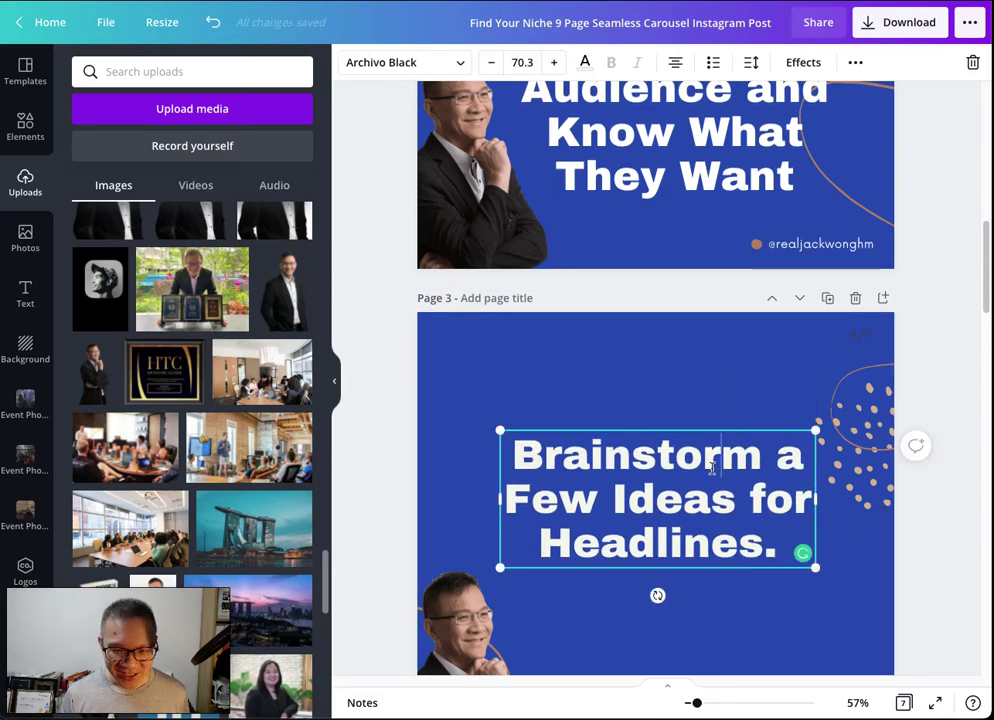
click(712, 468)
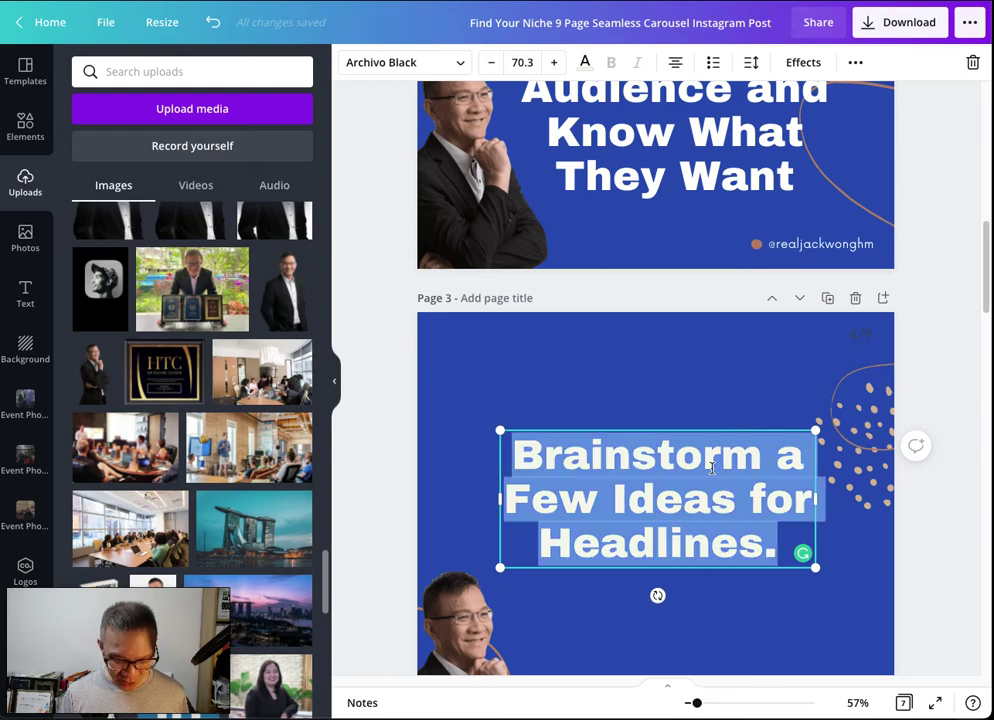
click(730, 402)
Widen the page 4 title's text box towards the page's right edge and align its left edge with the vertical bar below.
scroll(730, 402, down, 6)
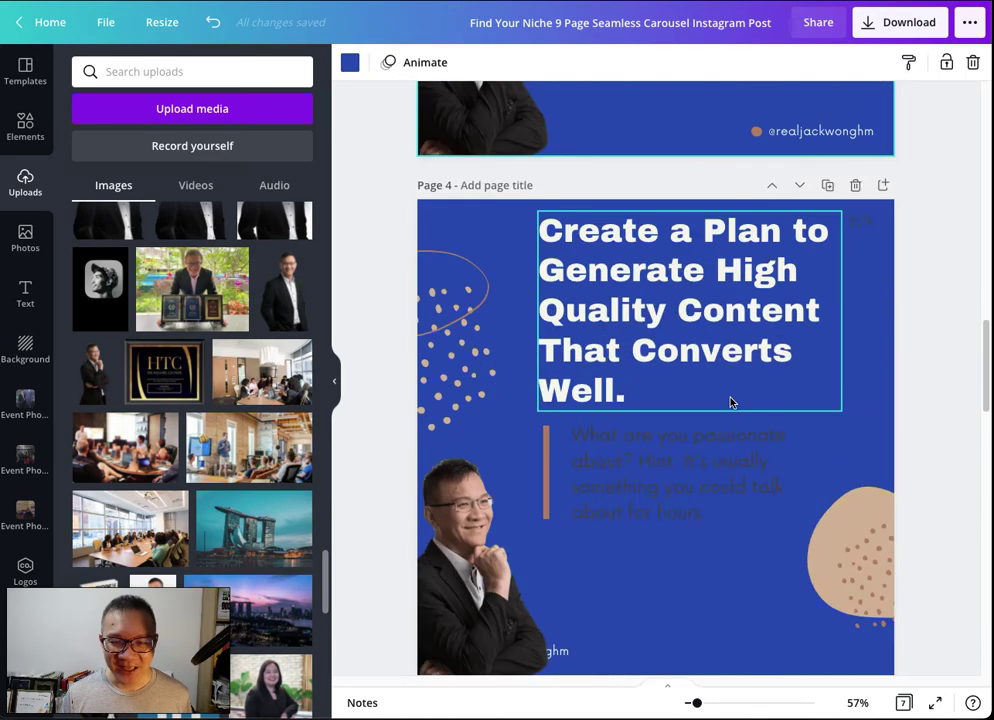
click(693, 352)
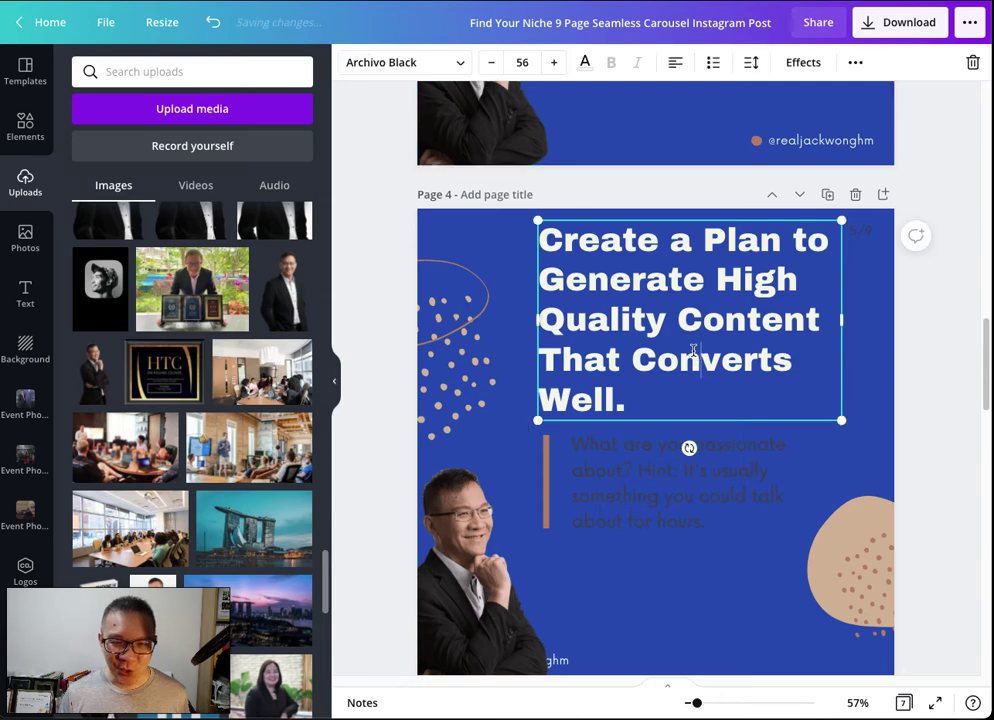
key(ctrl+a)
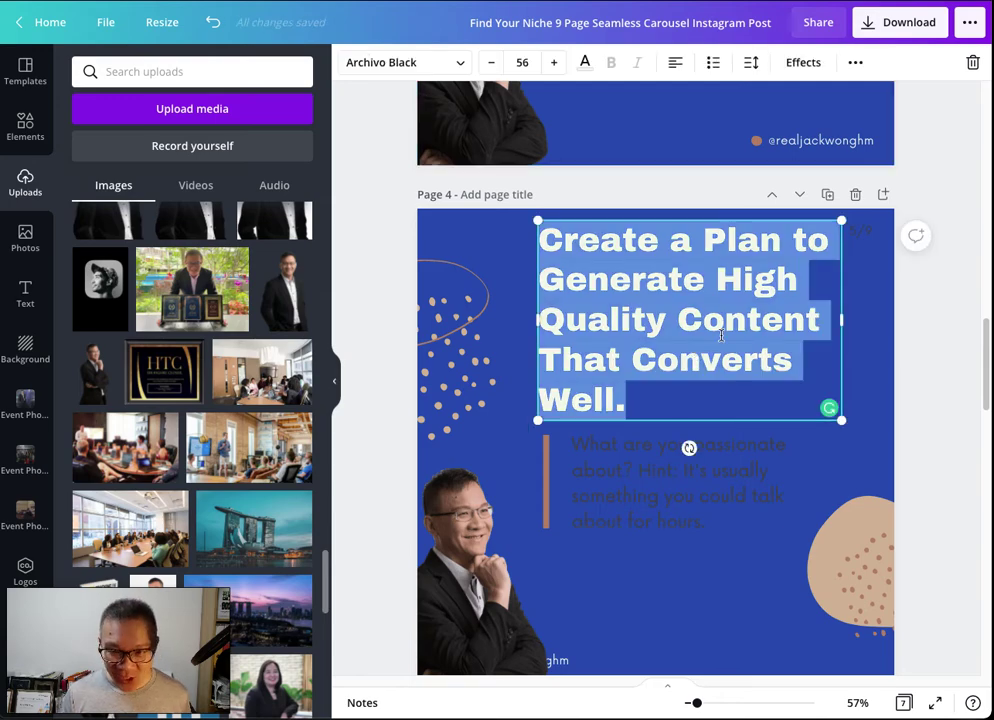
drag(843, 319, 894, 321)
click(720, 253)
click(706, 288)
mouse_move(706, 288)
mouse_down()
mouse_move(701, 268)
mouse_move(710, 295)
mouse_up()
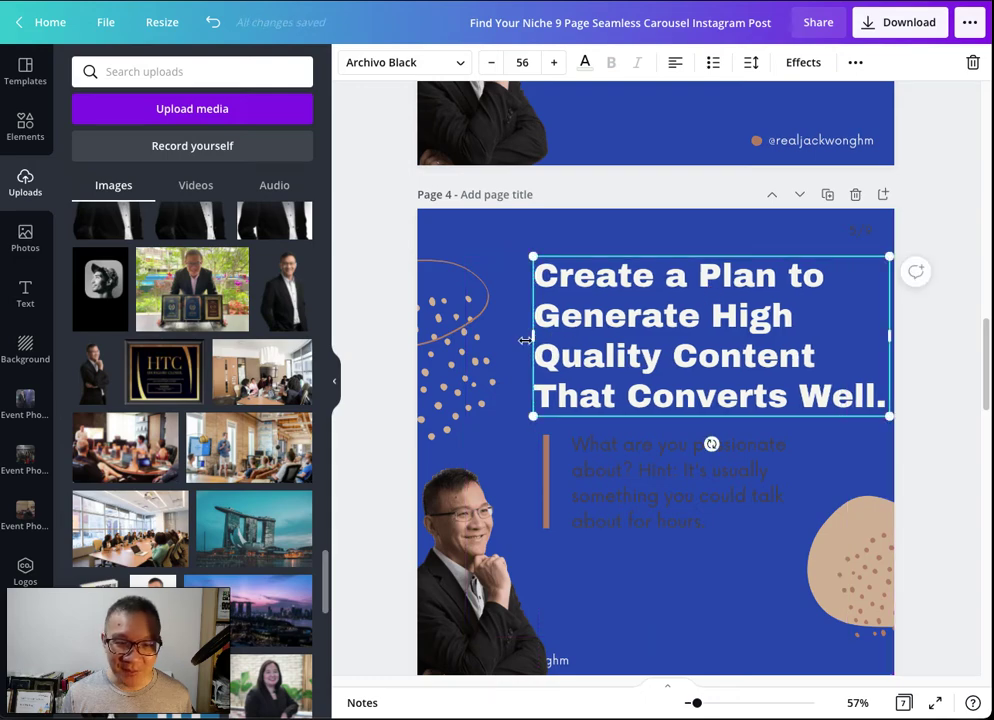
drag(536, 336, 539, 338)
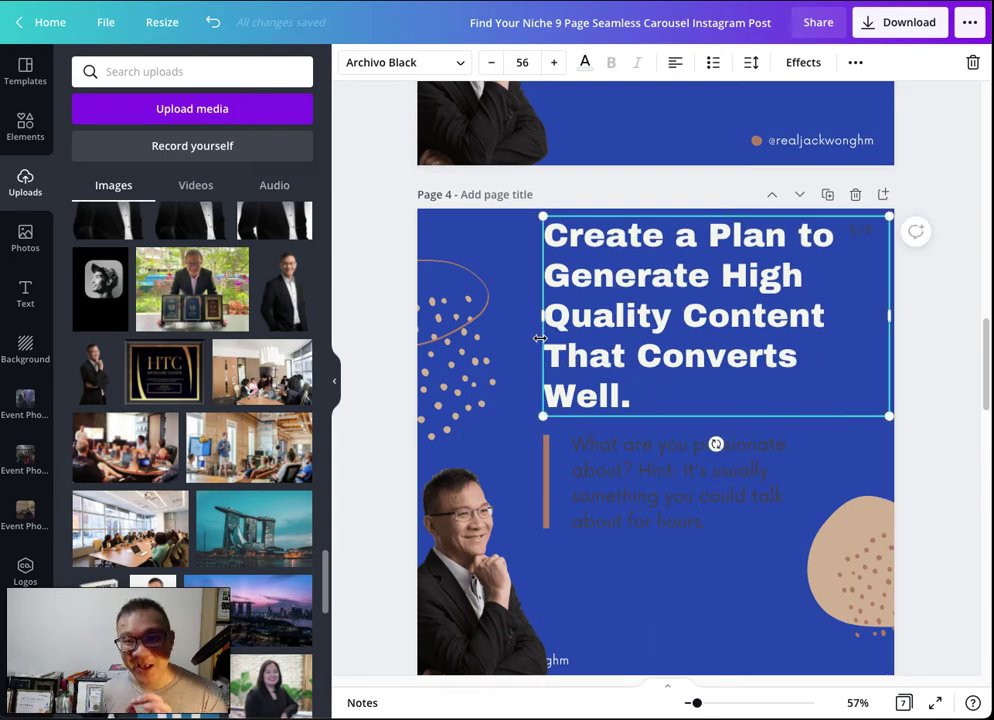
Copy the full text of the page 4 title.
double_click(676, 393)
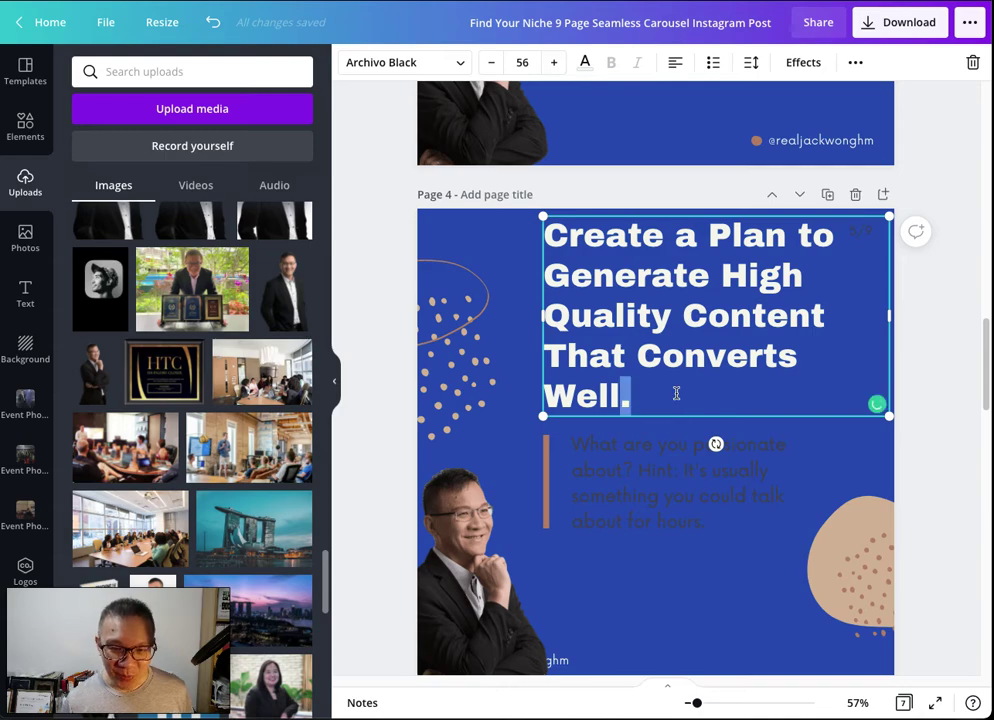
key(ctrl+a)
key(ctrl+c)
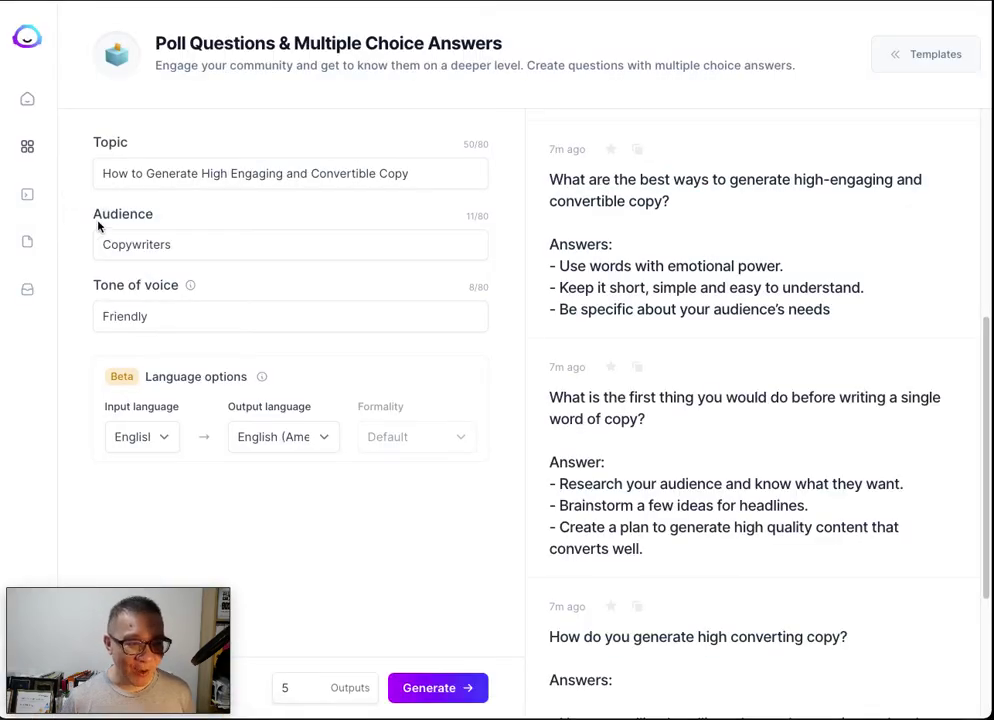
Switch Jarvis to the Blog Post Intro Paragraph template and set the blog post title to "Create a Plan to Generate High Quality Content That Converts Well".
click(898, 52)
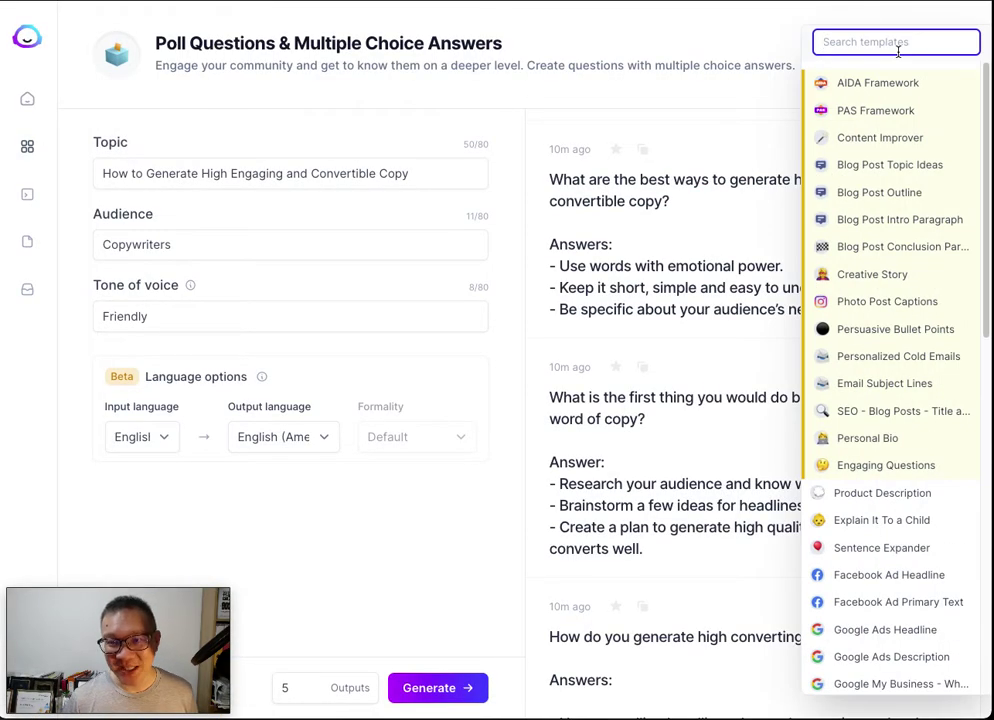
click(900, 219)
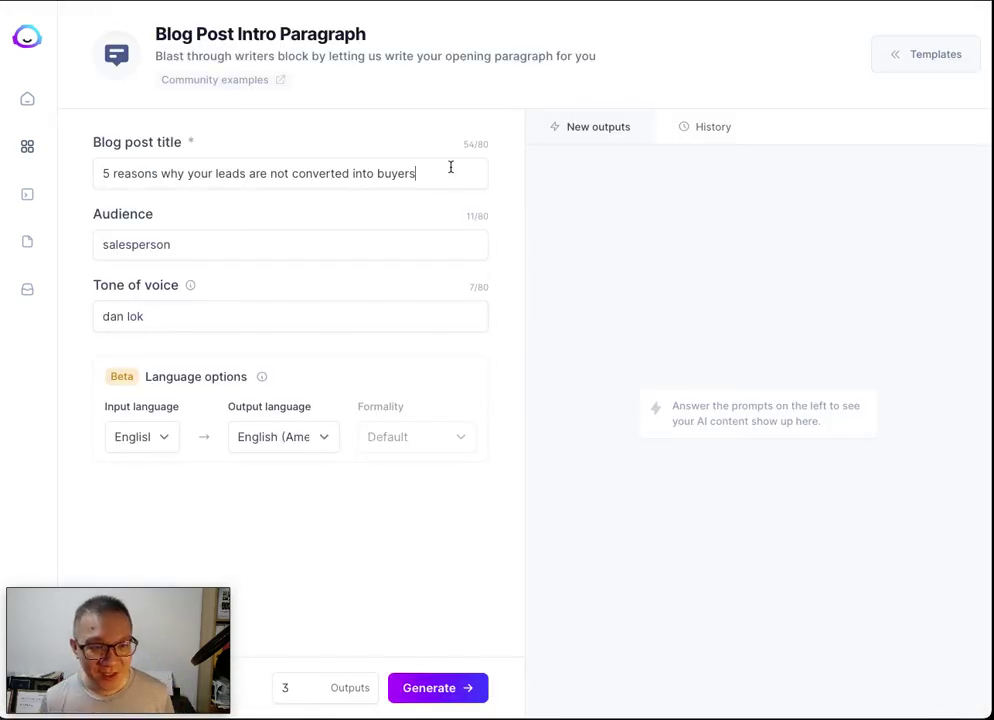
drag(450, 167, 20, 162)
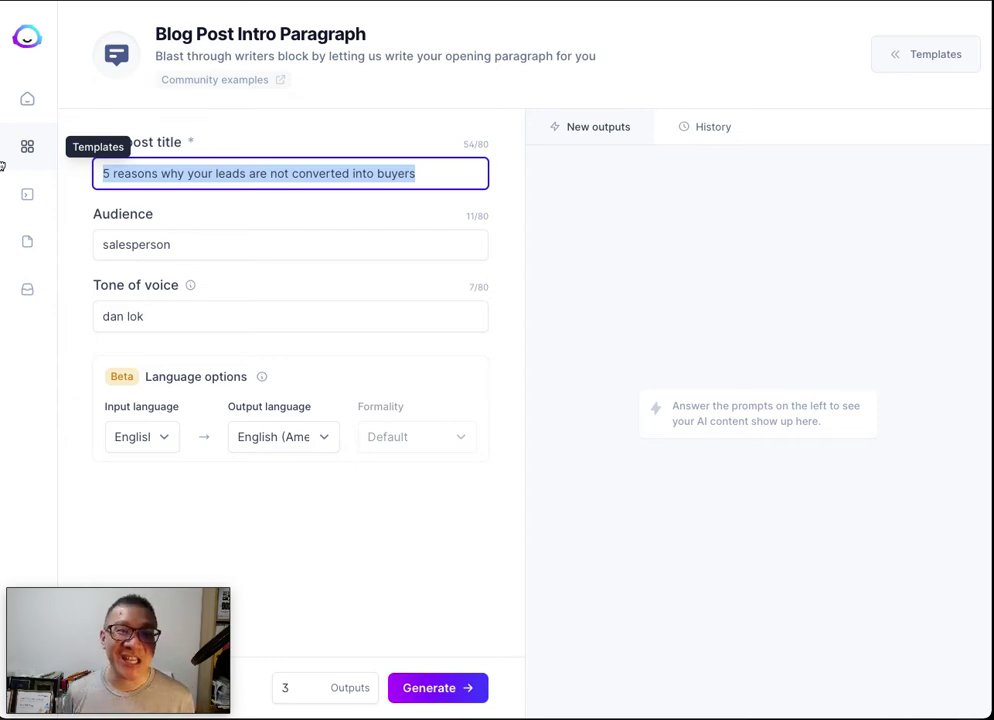
key(ctrl+v)
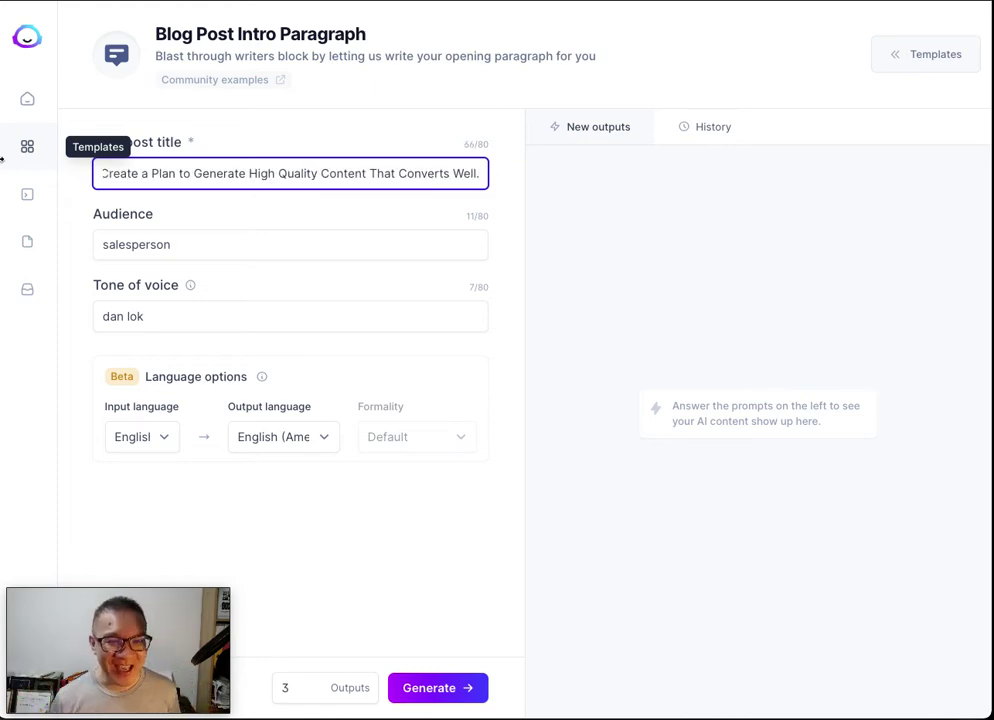
key(BackSpace)
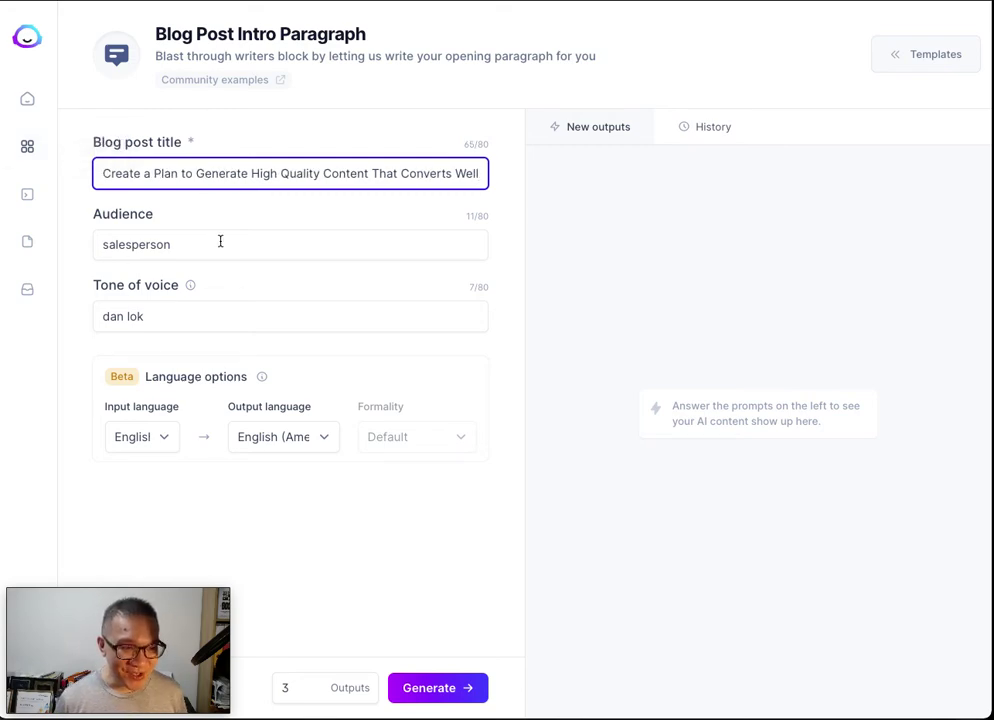
Set the audience for the intro paragraph to "Copywriter".
key(Tab)
text(Copwriter)
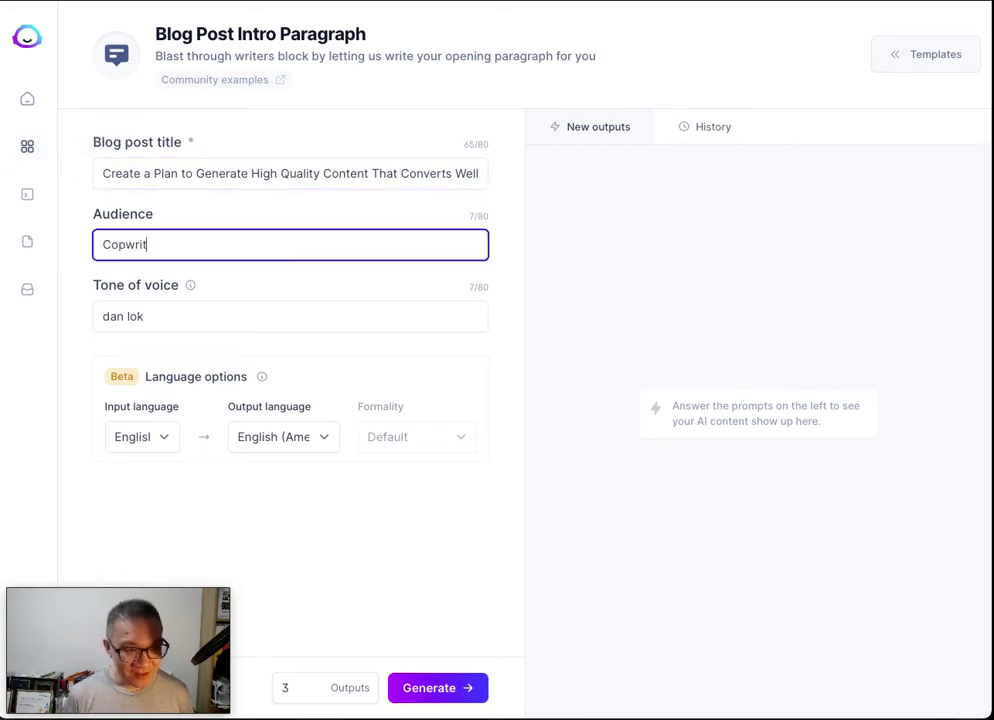
key(BackSpace)
key(BackSpace)
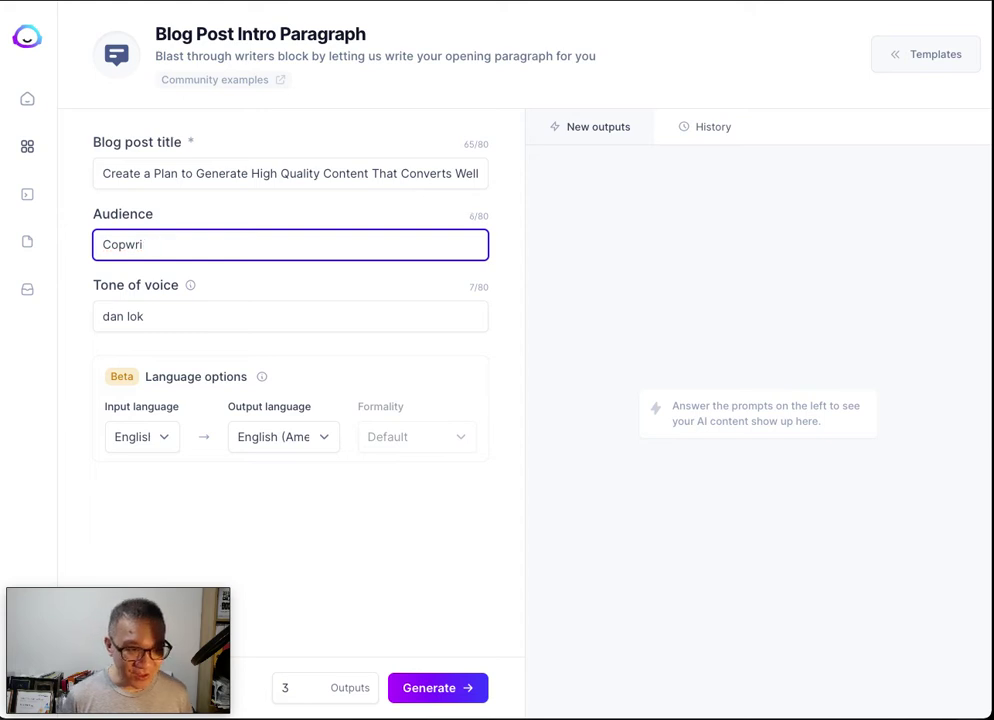
key(BackSpace)
text(ywriter)
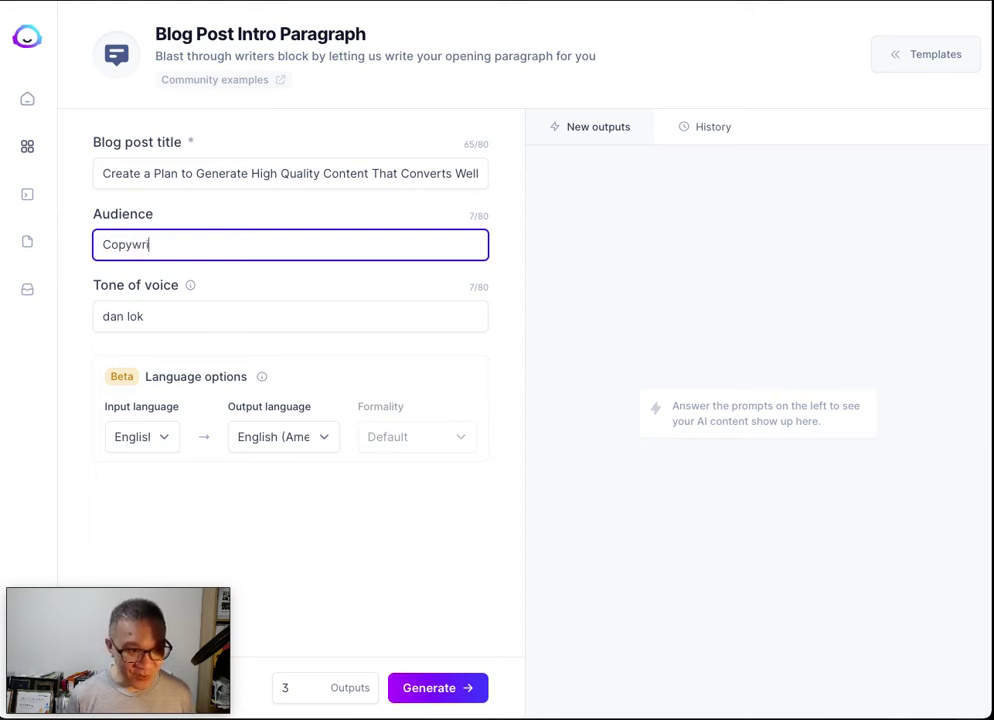
Set the tone of voice to "Friendly" and generate three intro paragraphs.
click(177, 316)
key(BackSpace)
key(BackSpace)
key(BackSpace)
key(BackSpace)
key(BackSpace)
key(BackSpace)
key(BackSpace)
text(Frie)
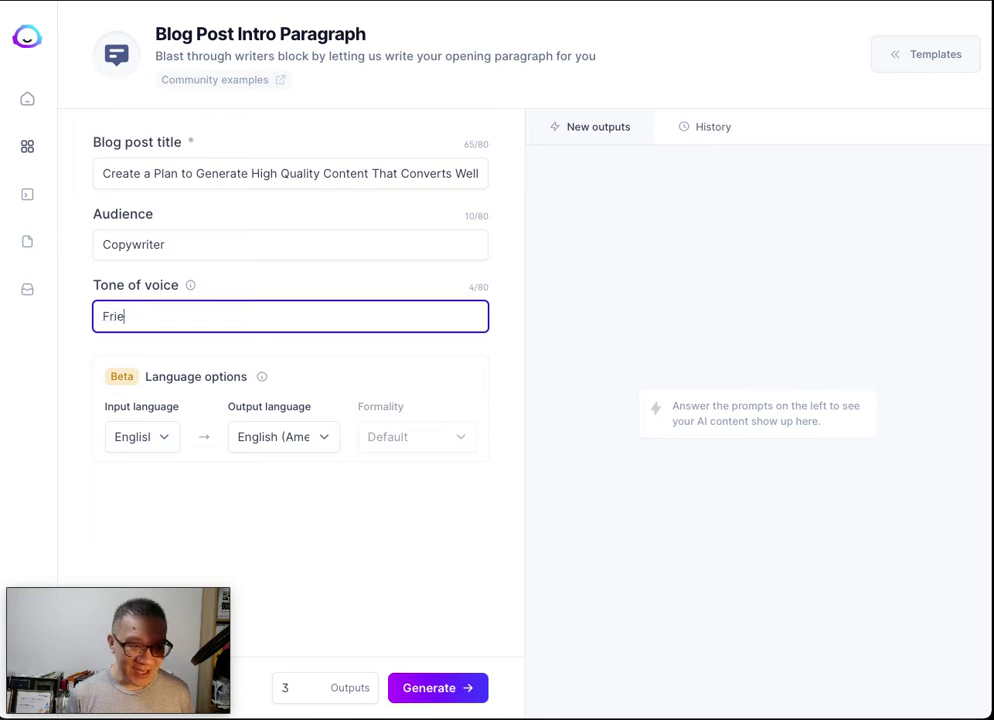
text(nmdlly)
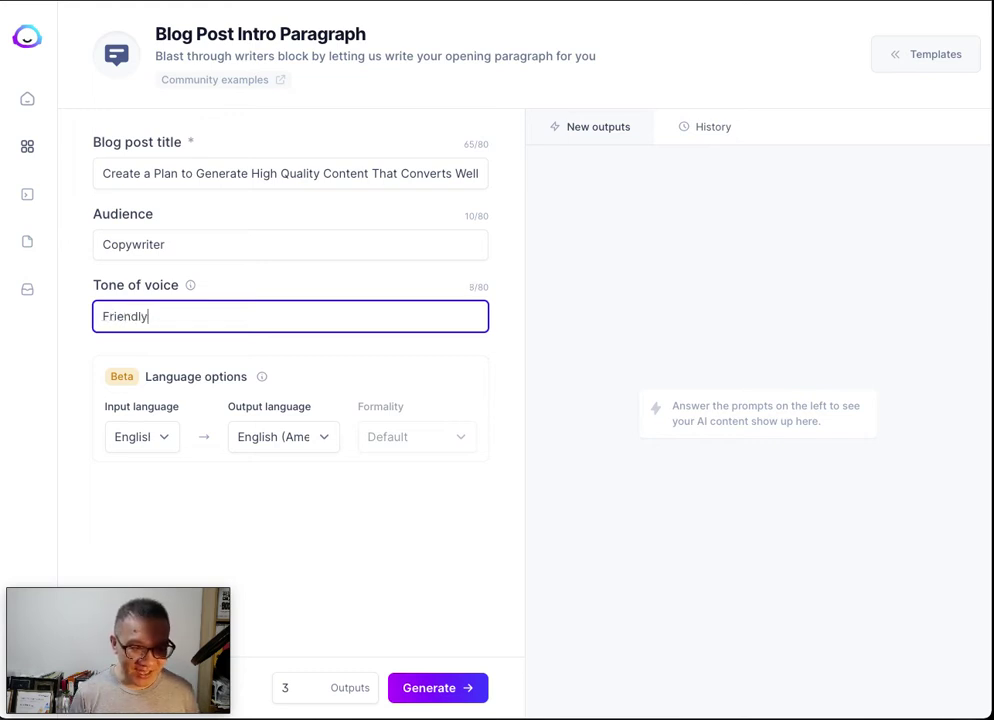
click(413, 690)
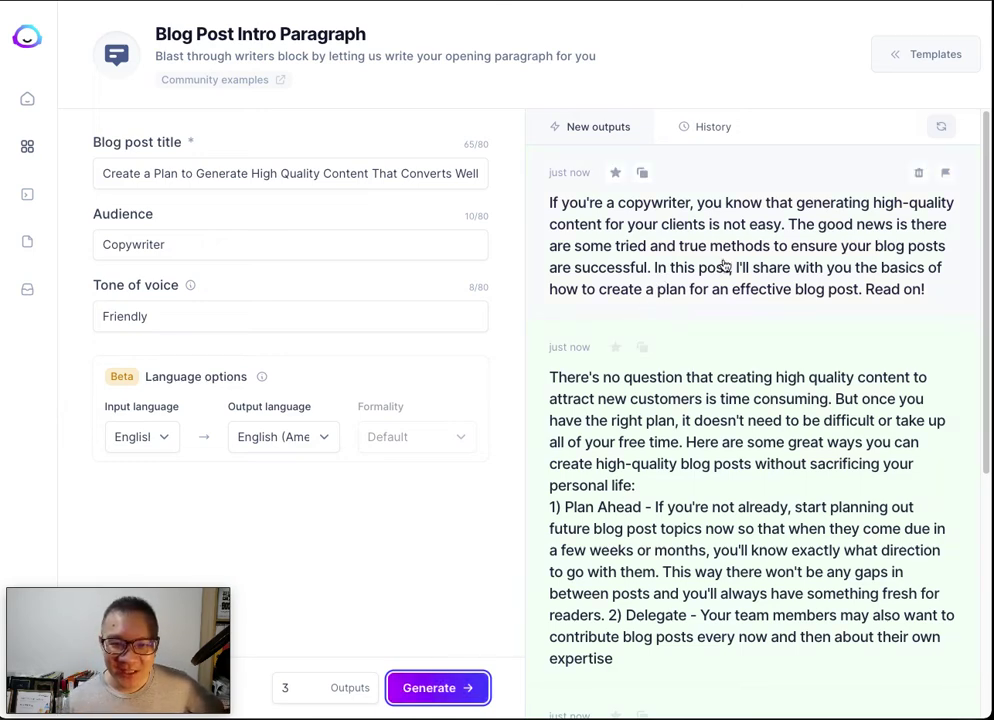
Read through the generated intro paragraphs and generate another set of three with the same settings.
scroll(741, 262, down, 4)
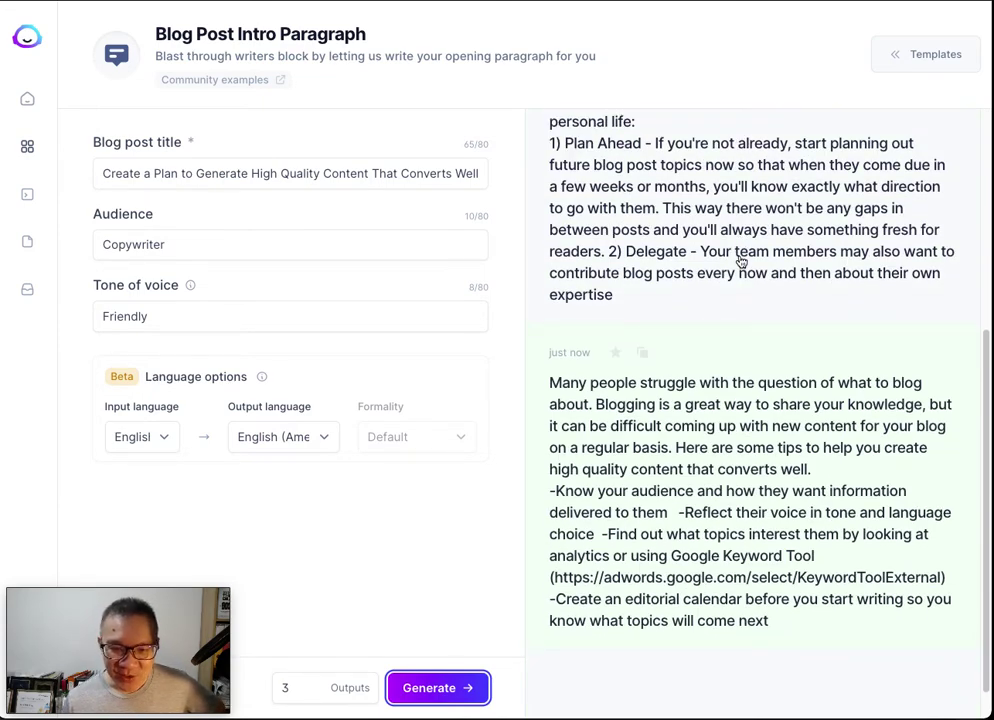
scroll(740, 262, down, 1)
click(422, 690)
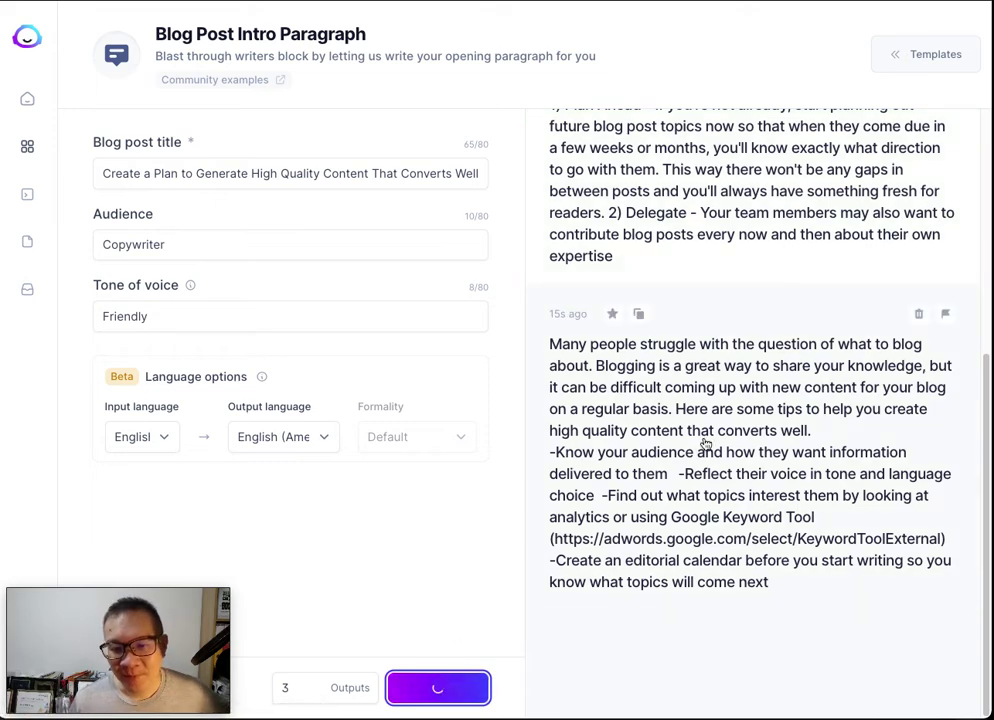
Open the generated paragraph beginning "When you're a copywriter" and copy its text up to "just isn't up to par.".
scroll(705, 444, up, 1)
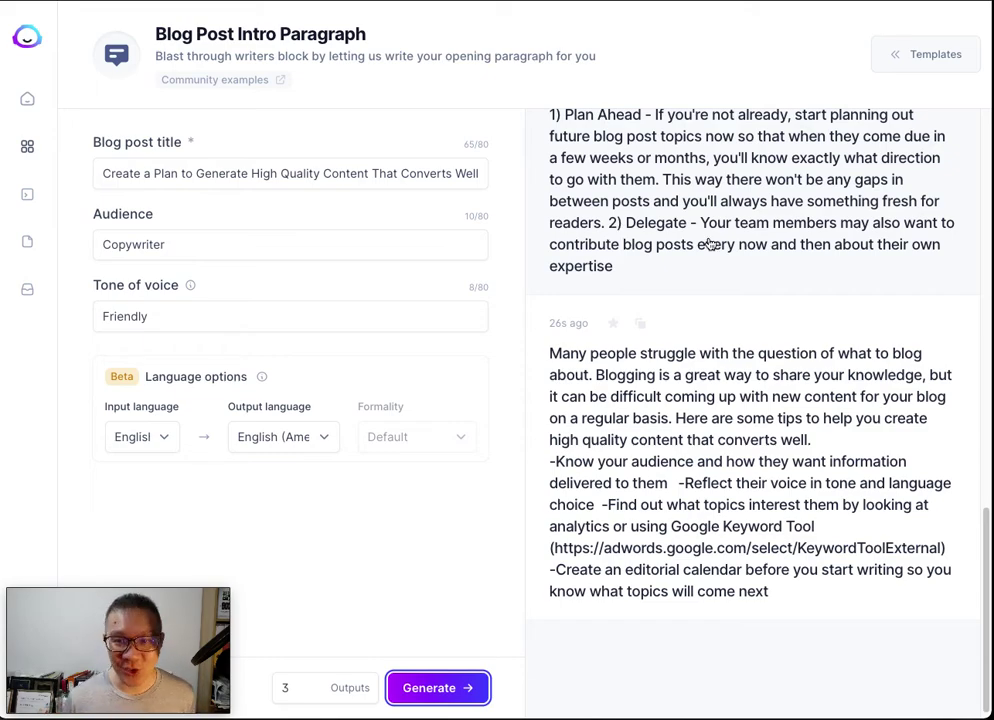
scroll(709, 244, down, 1)
scroll(709, 244, up, 10)
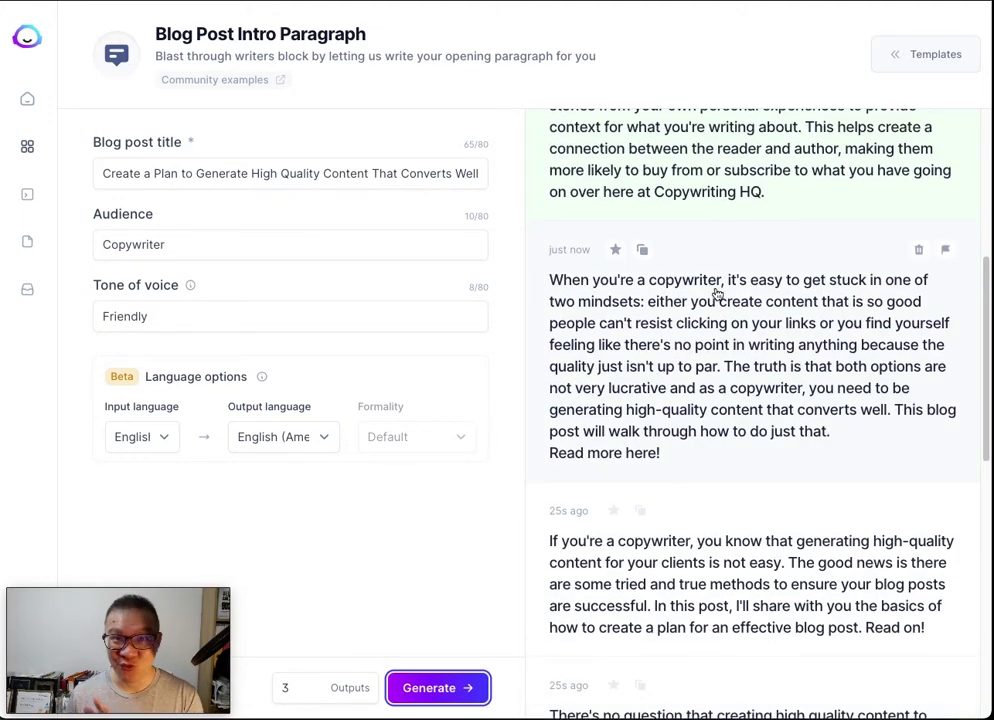
scroll(754, 324, up, 5)
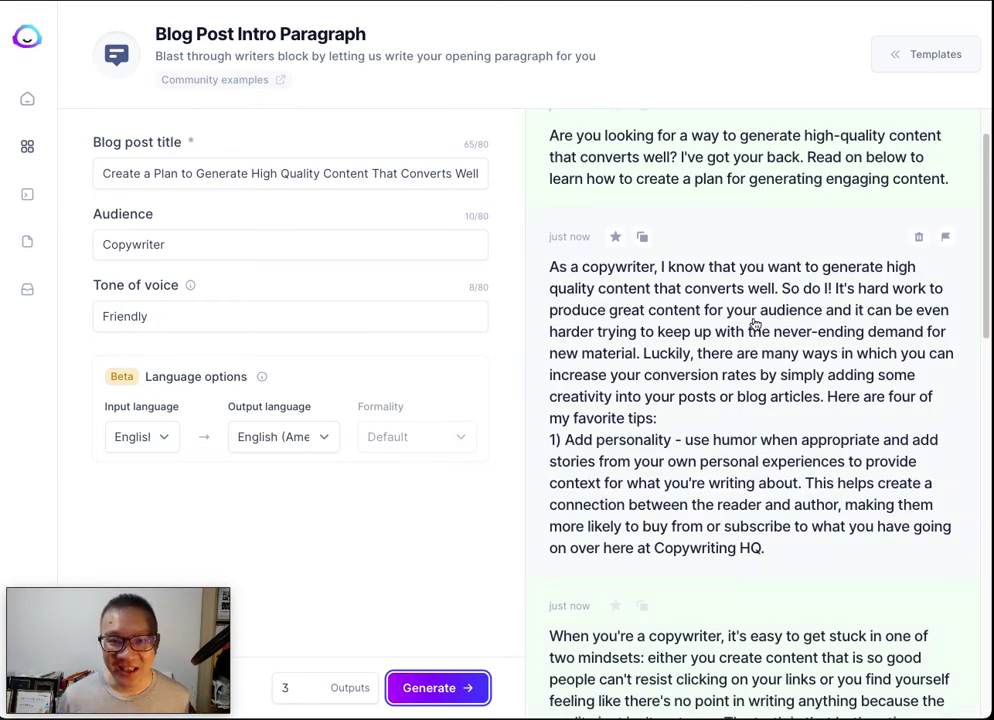
scroll(755, 324, up, 2)
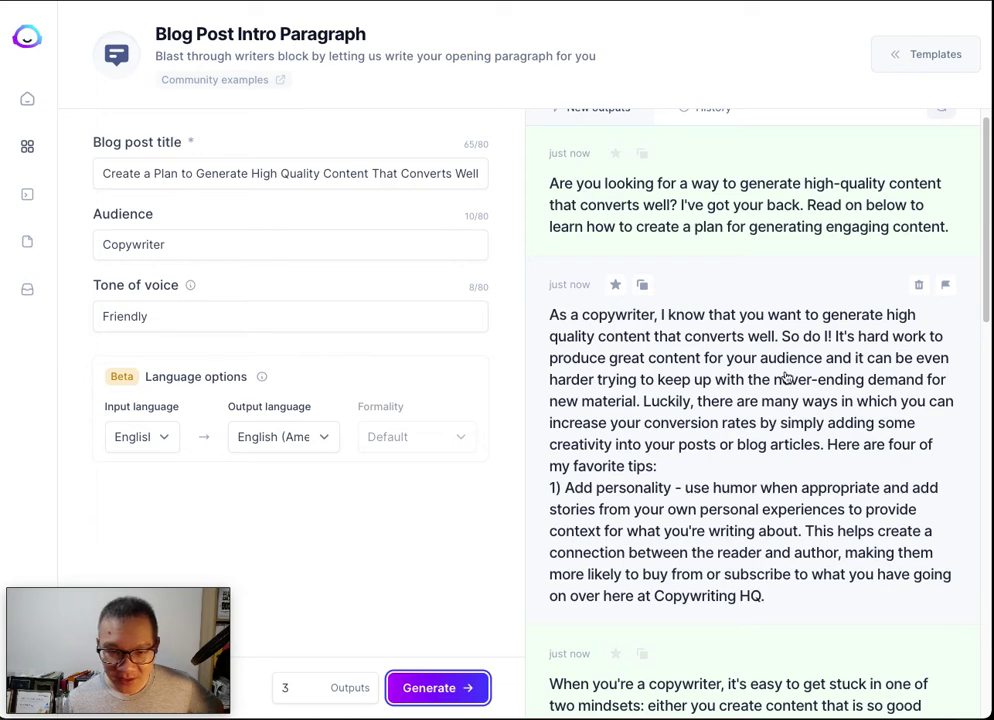
scroll(785, 377, down, 4)
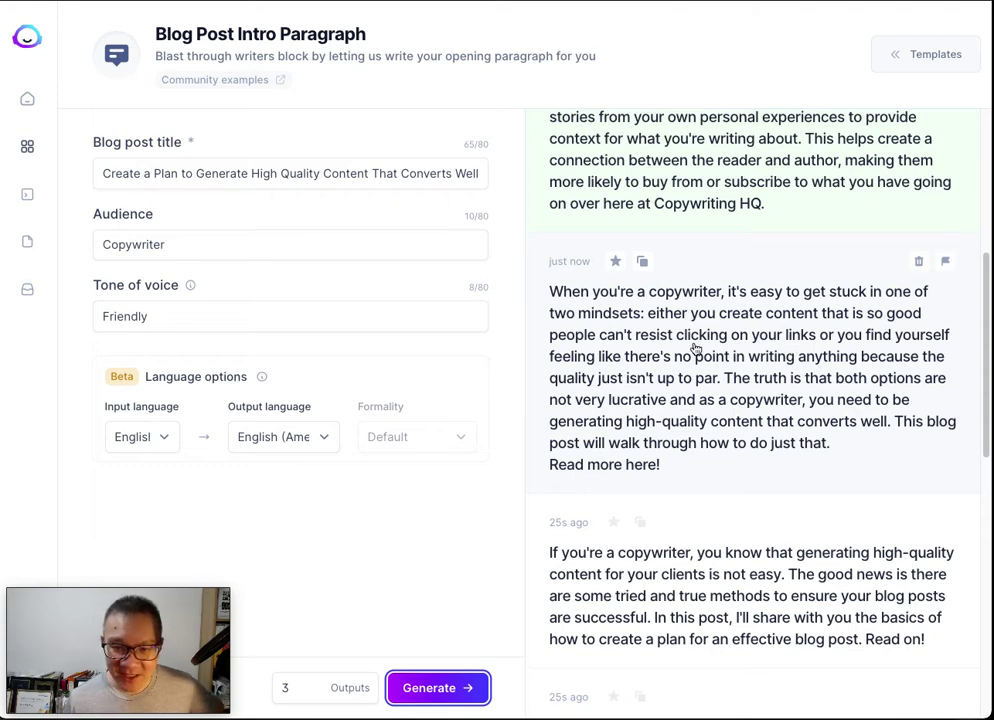
click(752, 371)
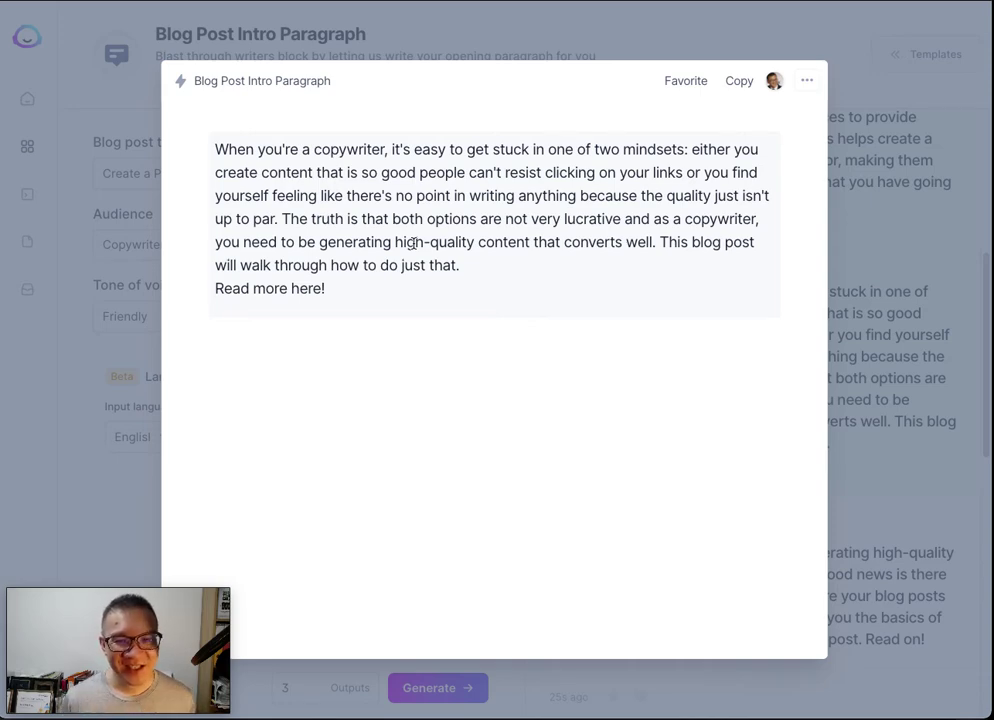
drag(276, 224, 213, 140)
key(ctrl+c)
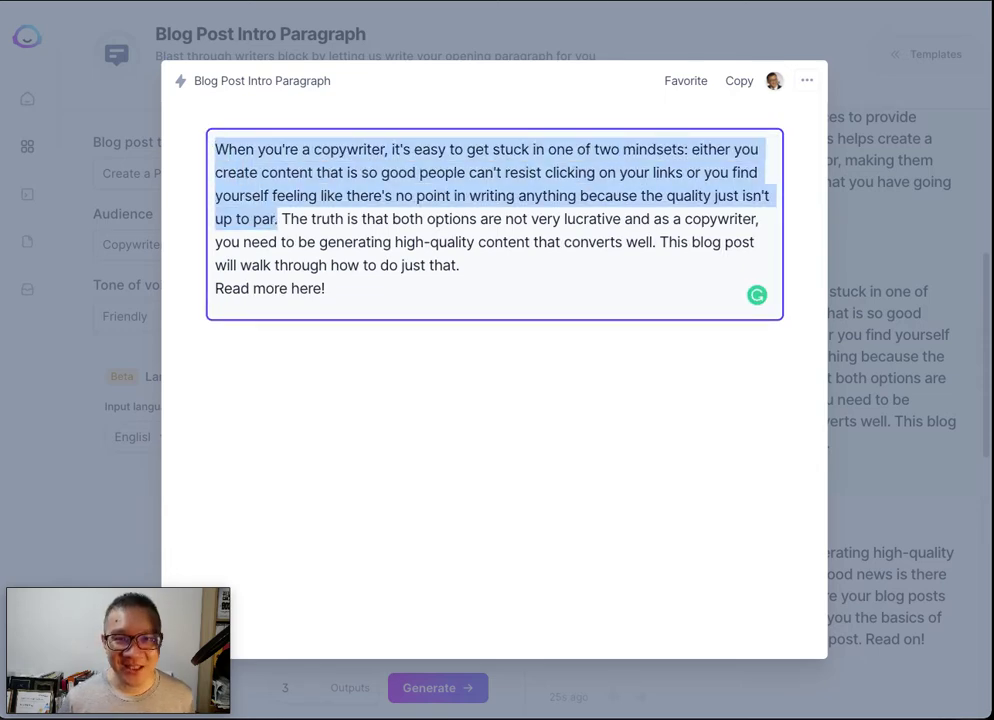
Switch to the Canva carousel and replace the page 4 body text with the copied opening sentence.
click(640, 2)
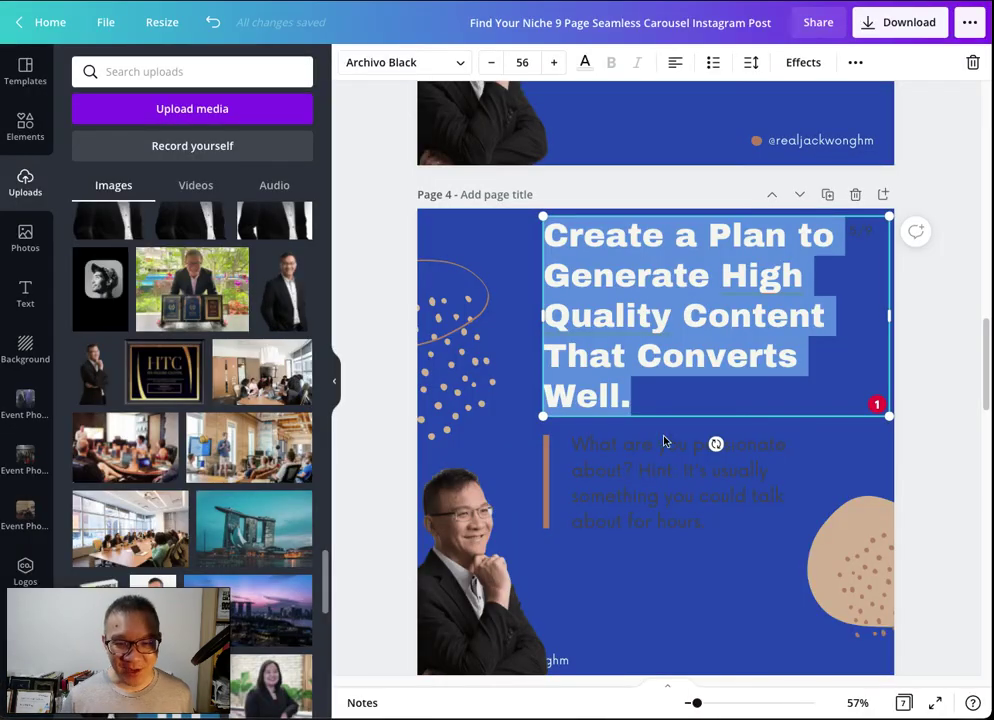
click(636, 497)
click(636, 496)
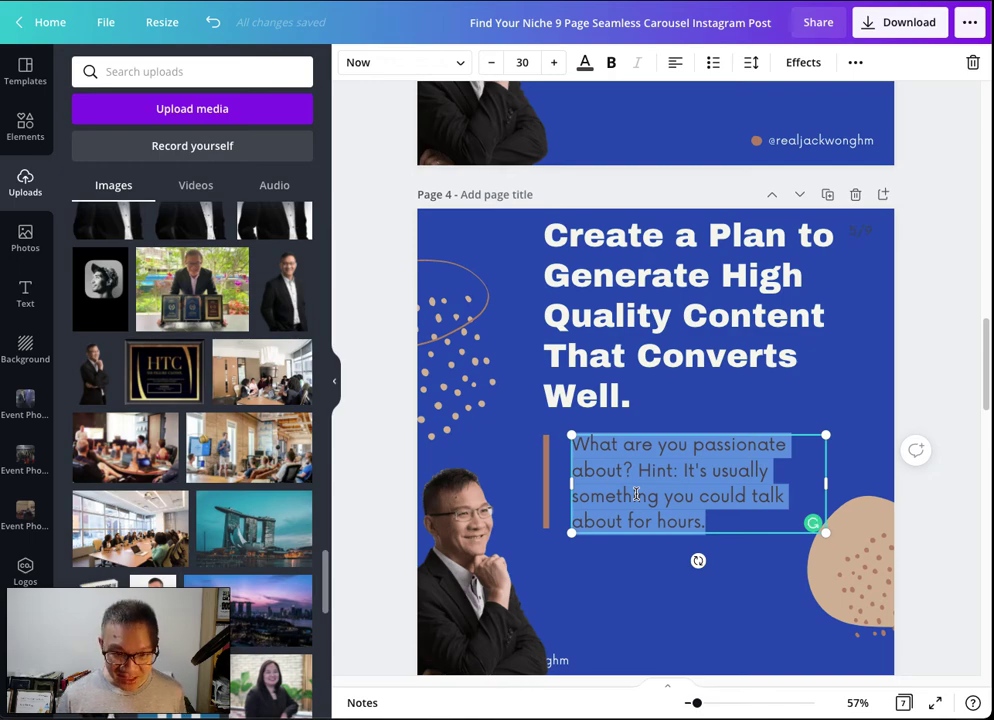
key(ctrl+v)
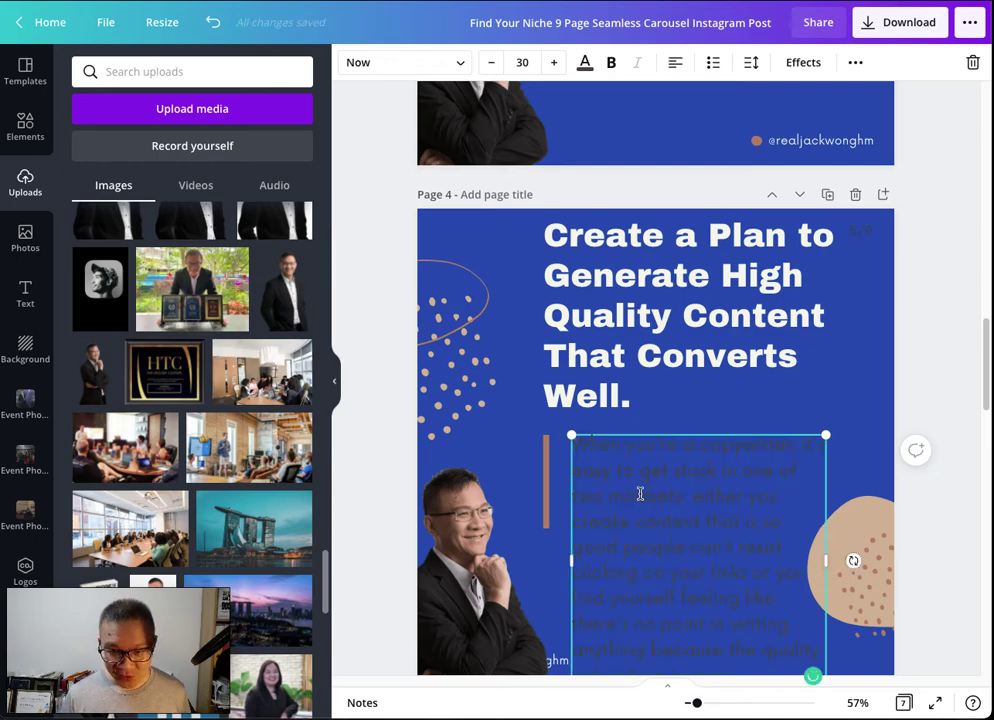
Change the colour of the whole page 4 body text to the off-white document colour.
key(ctrl+a)
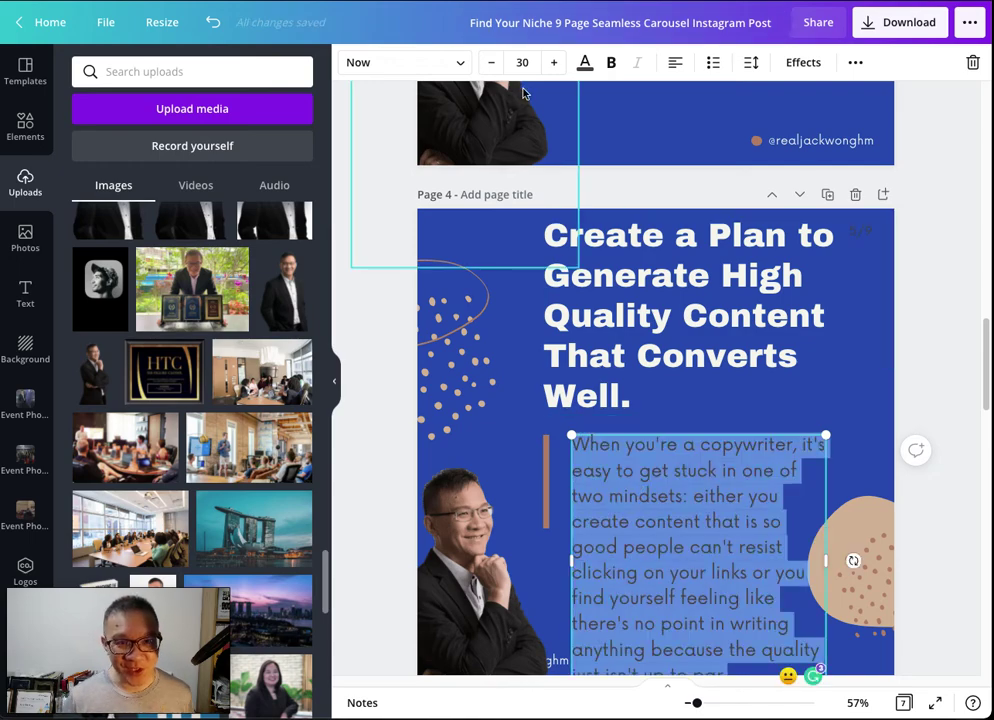
click(584, 64)
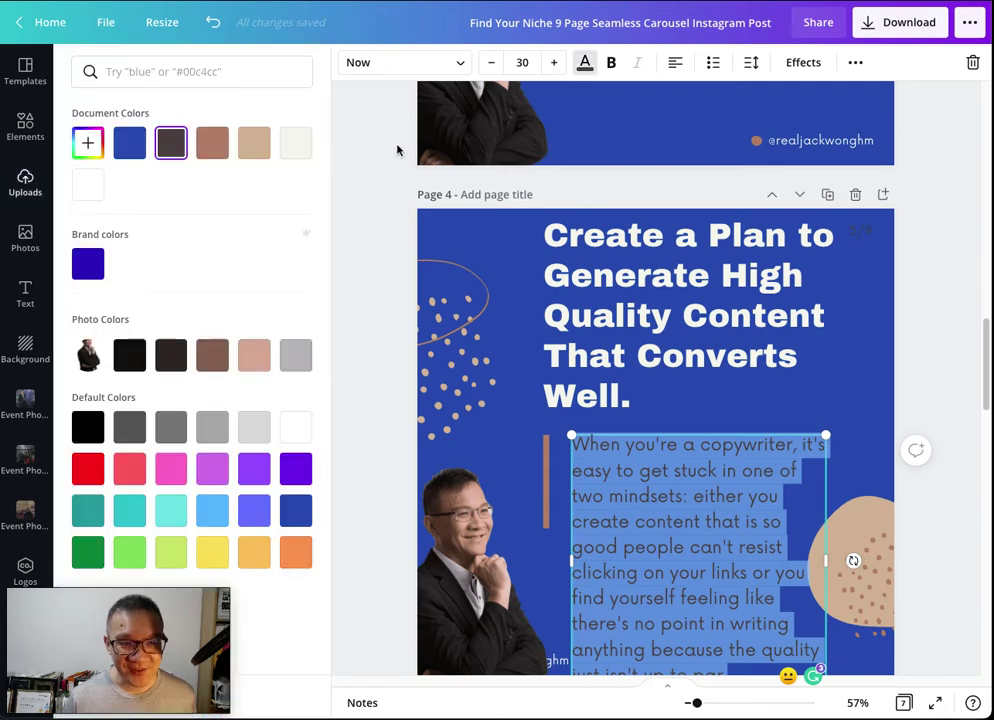
click(296, 144)
scroll(690, 460, down, 2)
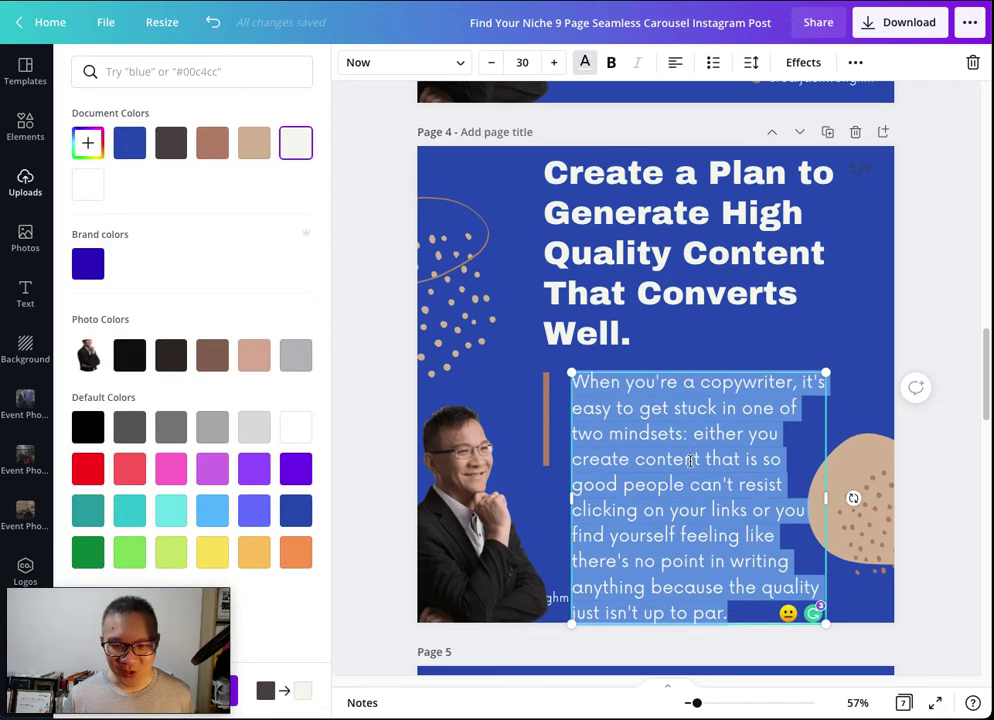
Move the page 4 body text up so it sits directly beneath the title.
click(707, 484)
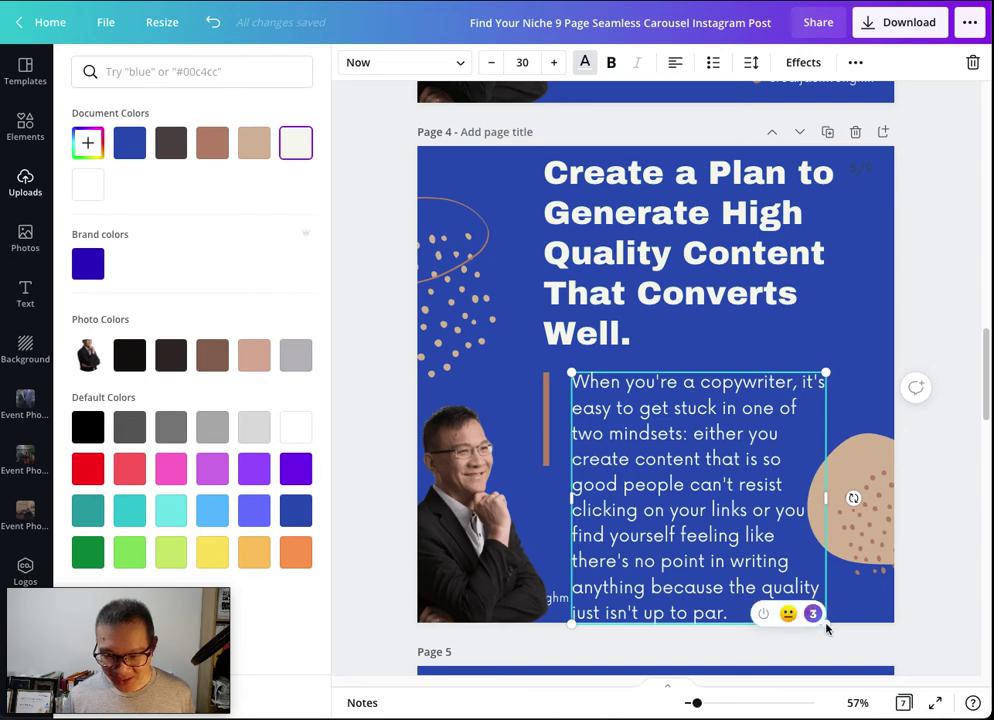
drag(760, 459, 768, 485)
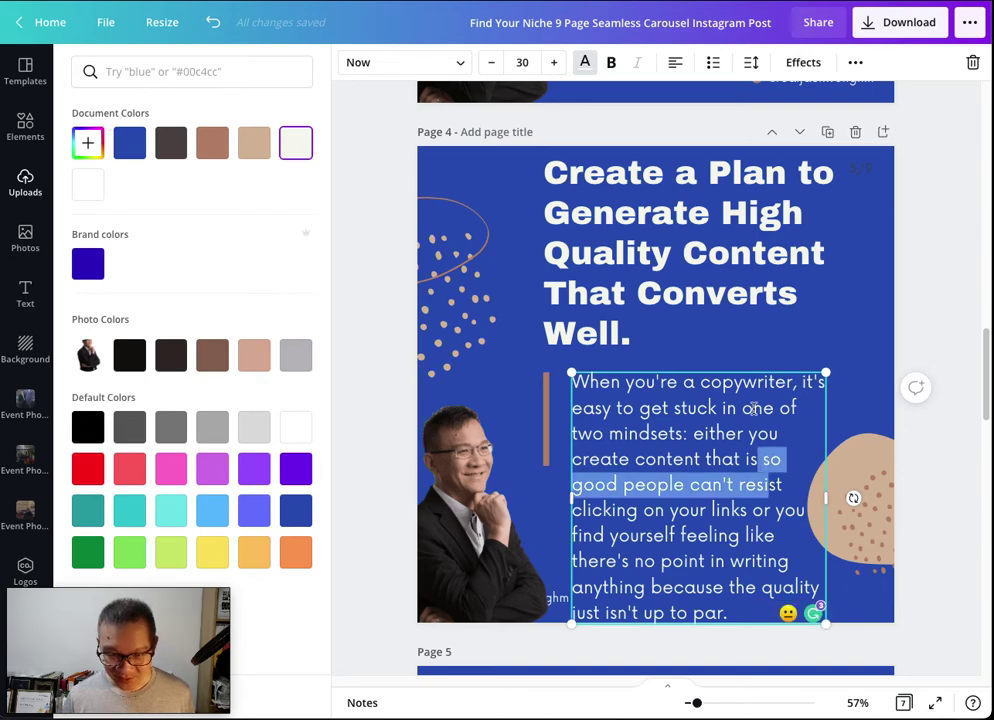
drag(740, 406, 724, 386)
click(765, 347)
click(712, 410)
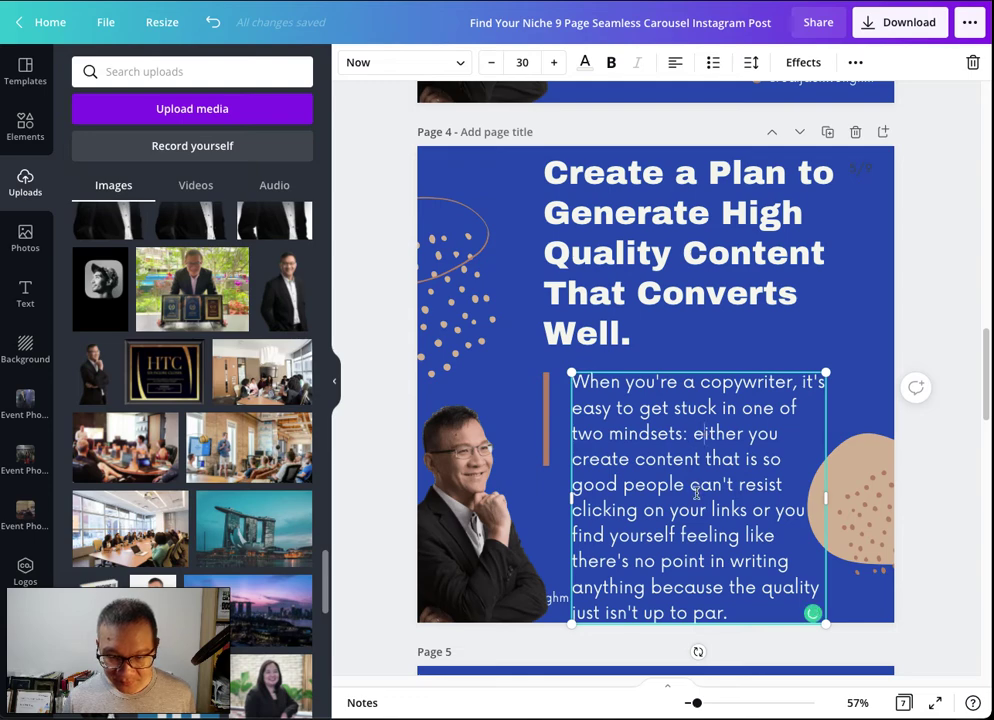
click(683, 340)
click(612, 432)
drag(612, 432, 606, 408)
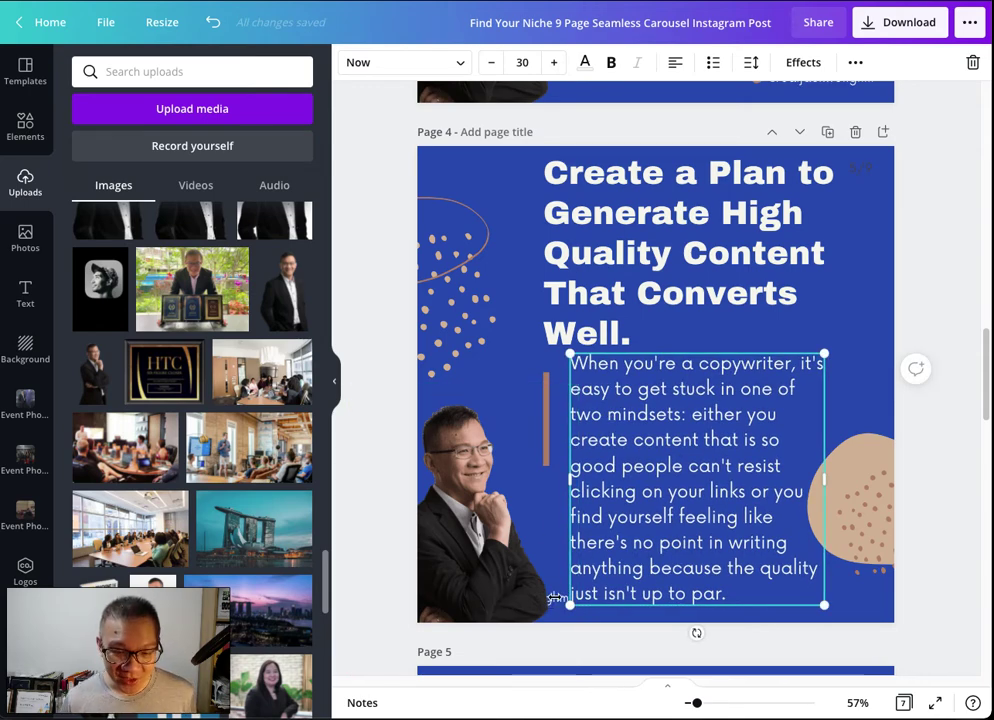
Send the page 4 portrait to the back and shift the social media handle left over the portrait, clear of the body text.
click(473, 540)
double_click(473, 540)
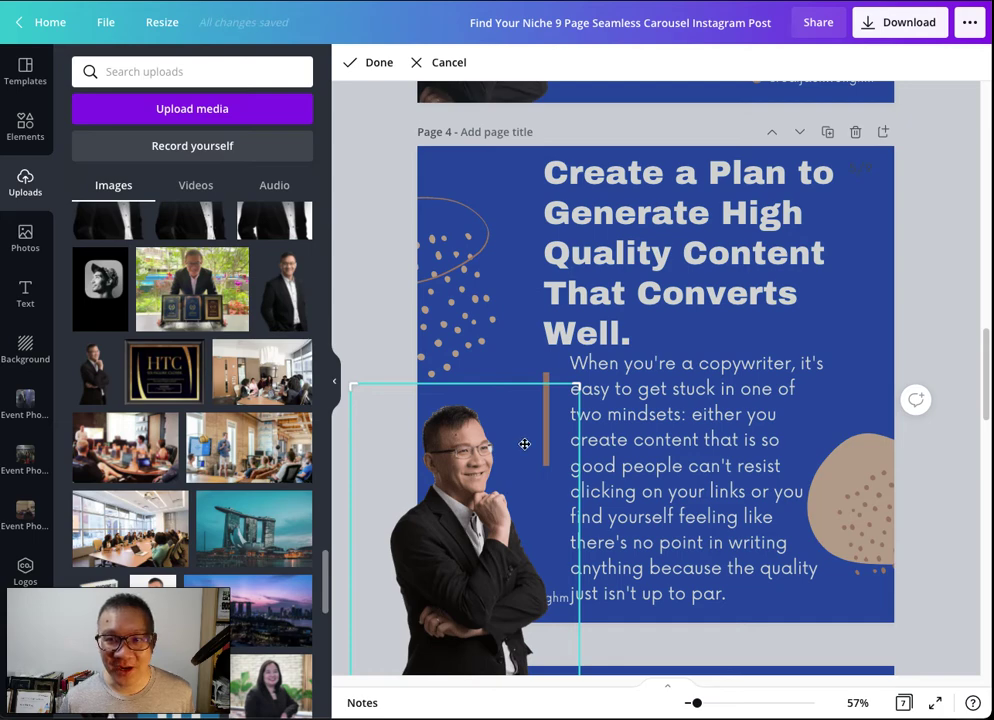
click(566, 316)
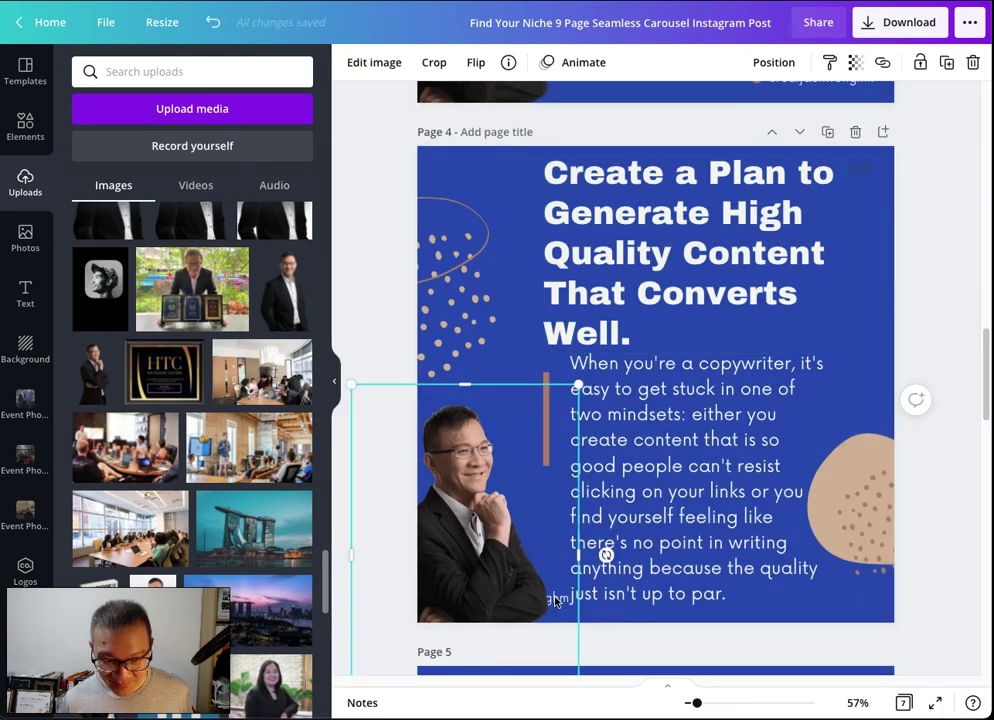
click(776, 62)
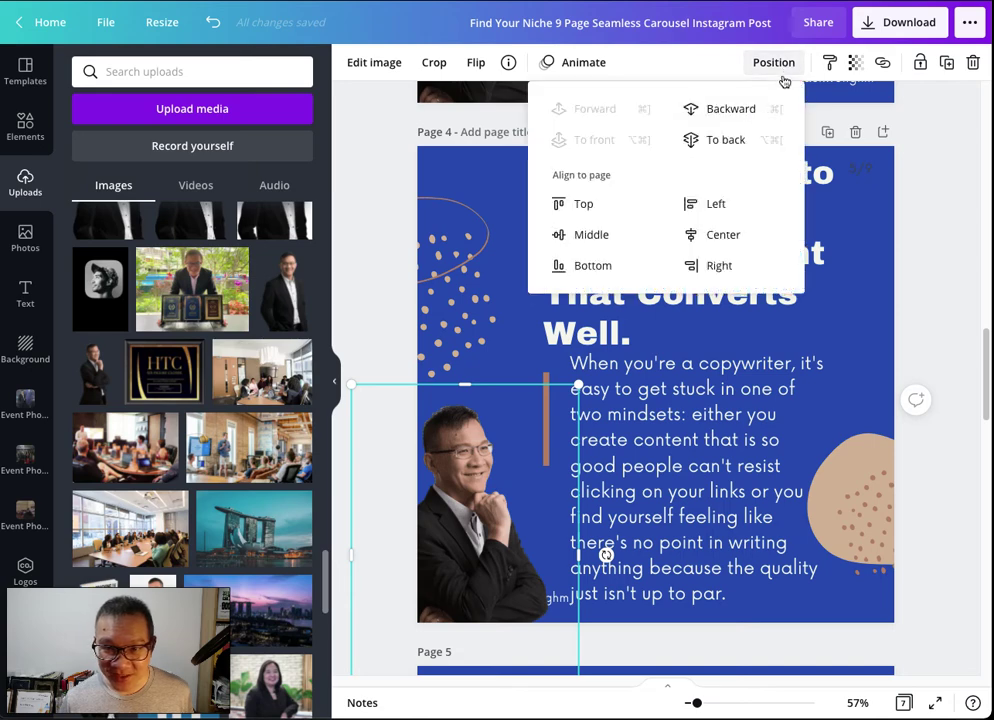
click(726, 140)
click(505, 597)
drag(505, 597, 468, 598)
Copy the whole page 5 title "Use Words with Emotional Power".
scroll(710, 355, down, 5)
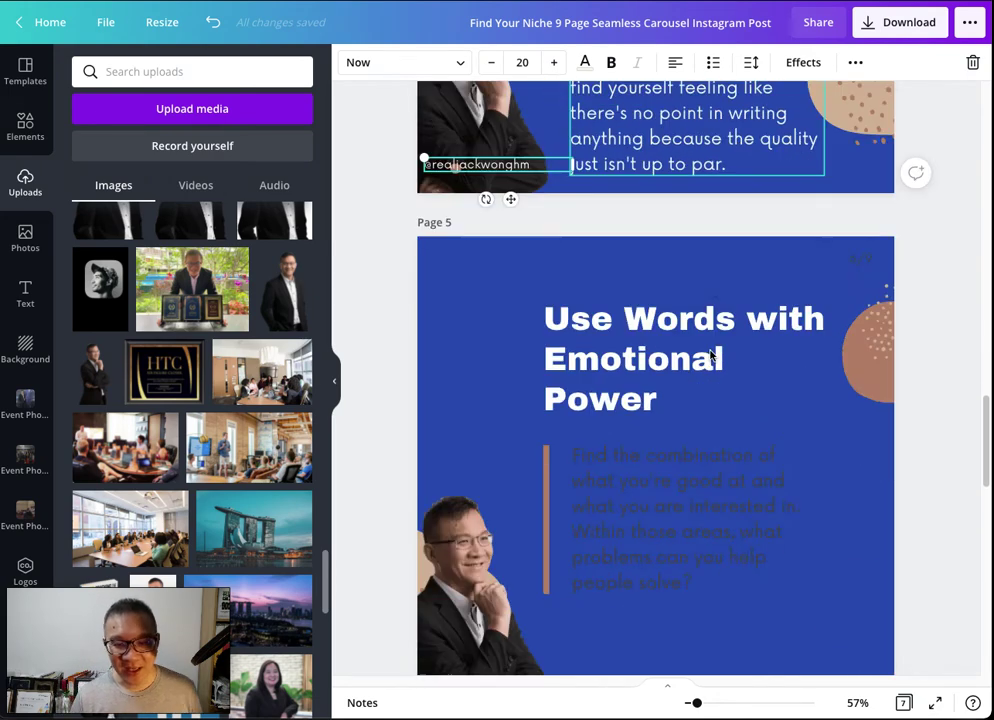
click(687, 387)
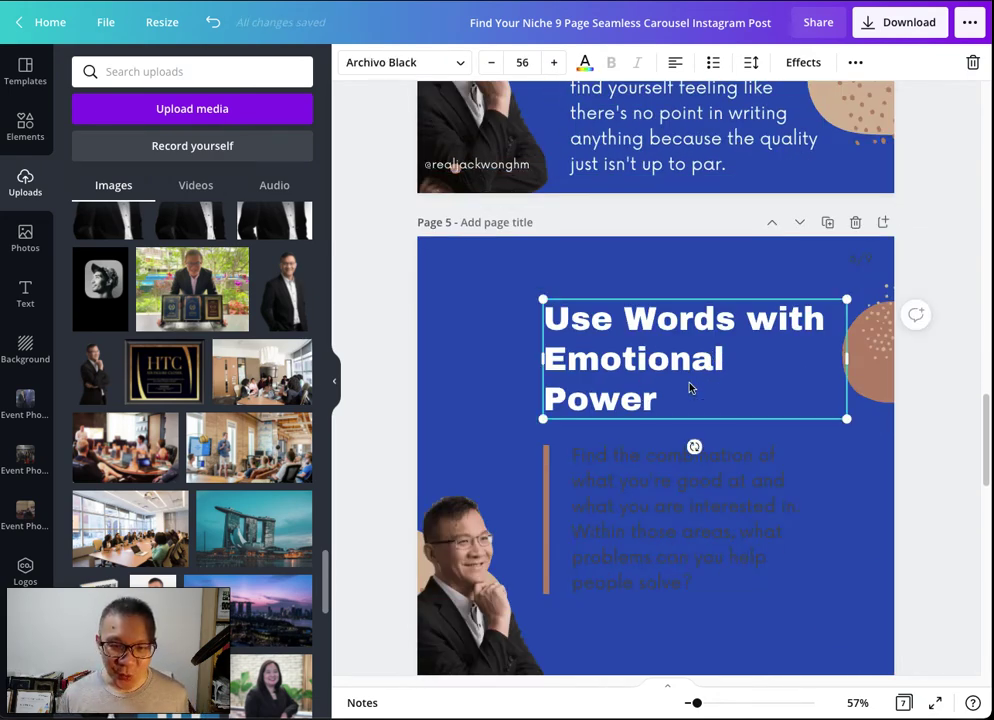
key(ctrl+a)
key(ctrl+c)
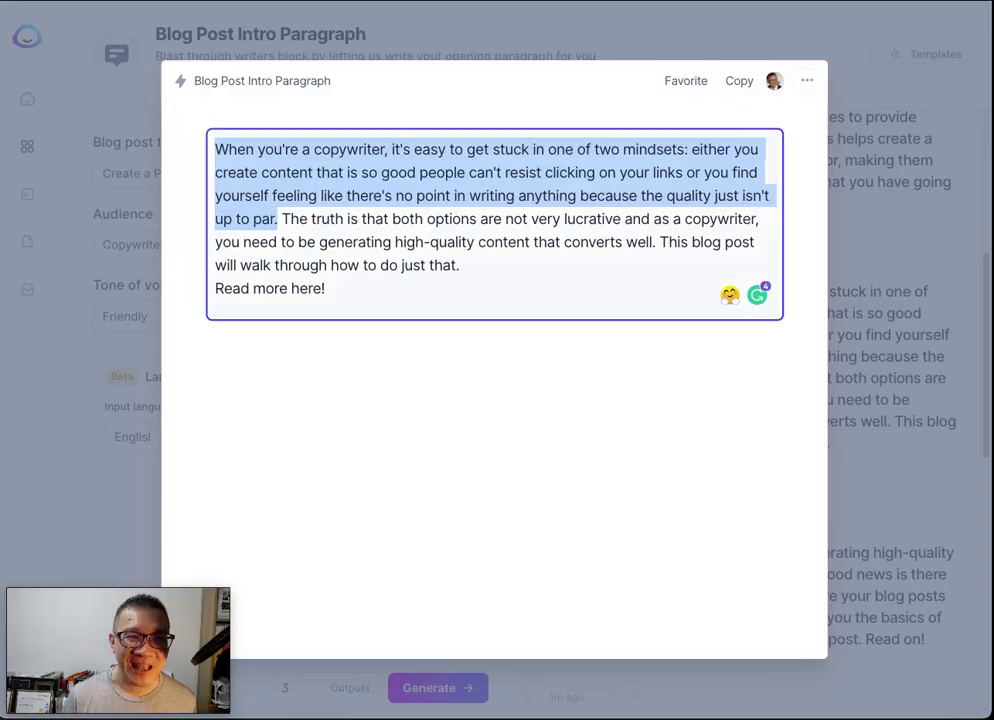
Switch to Jarvis, close the open intro paragraph and replace the blog post title with "Use Words with Emotional Power".
click(282, 220)
click(826, 214)
click(428, 175)
key(ctrl+a)
key(BackSpace)
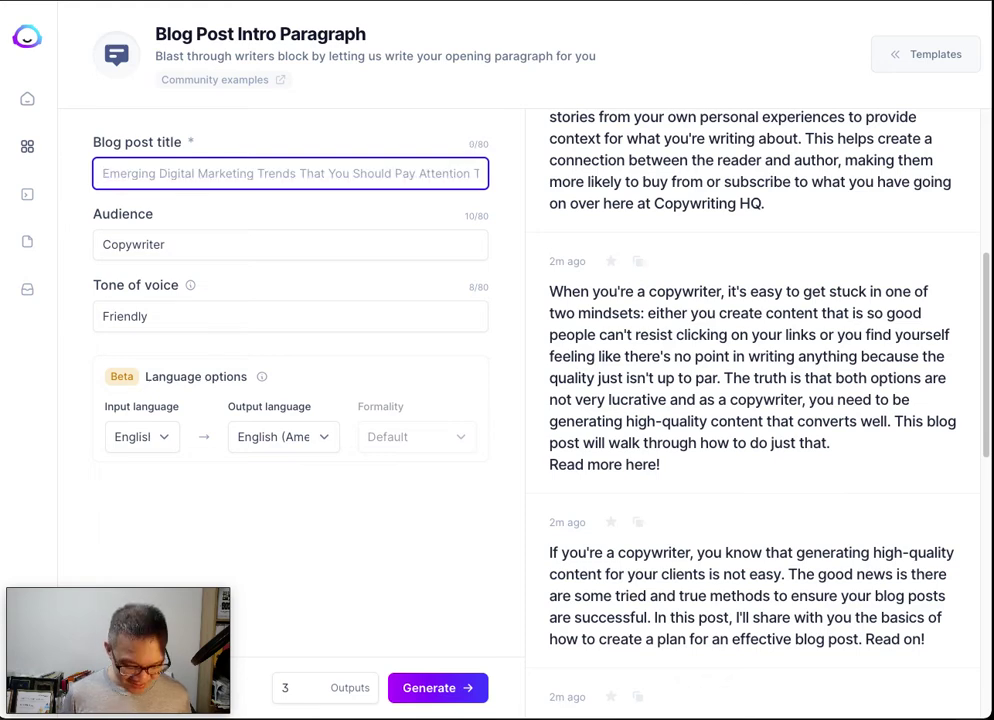
key(ctrl+v)
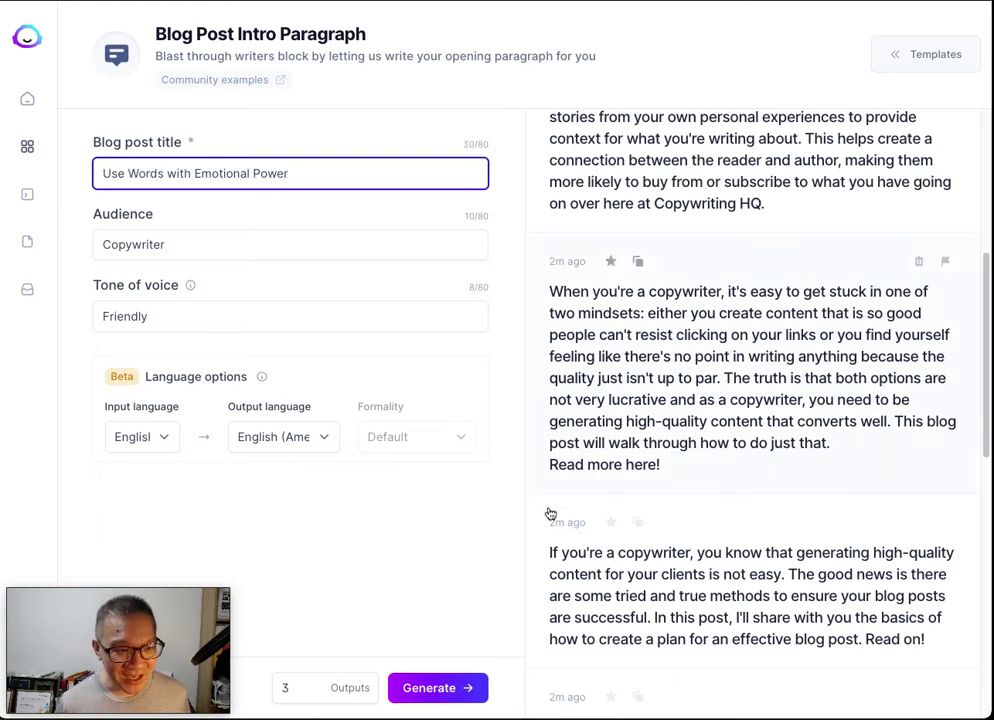
Generate three intro paragraphs for the new title and open the output beginning "Ever noticed how some words make you feel".
click(437, 684)
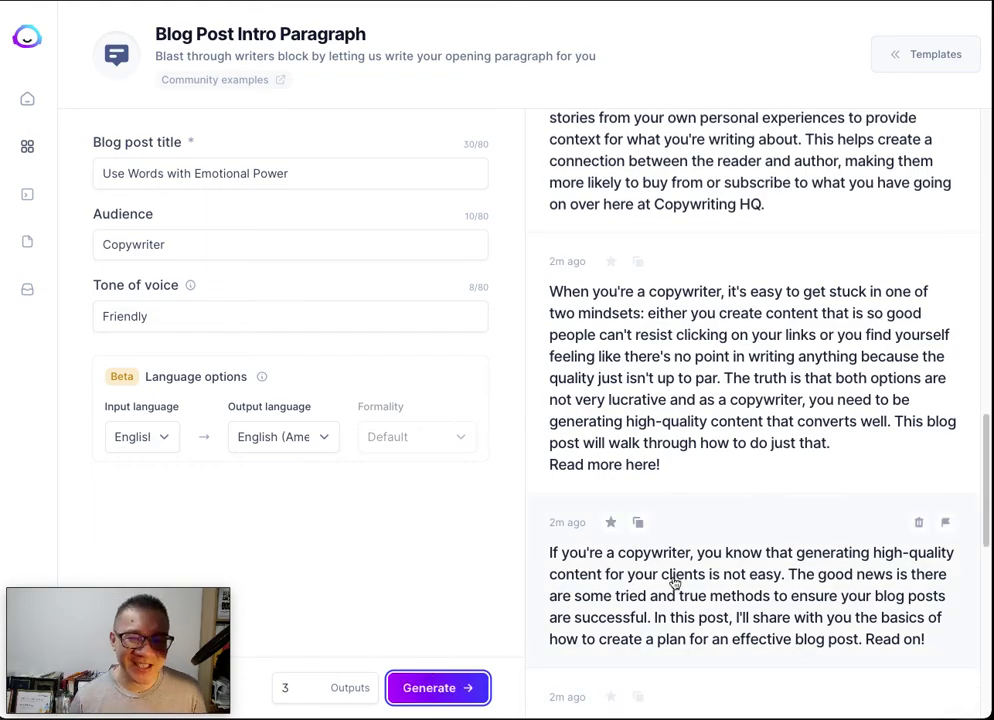
scroll(675, 583, up, 3)
scroll(675, 583, up, 10)
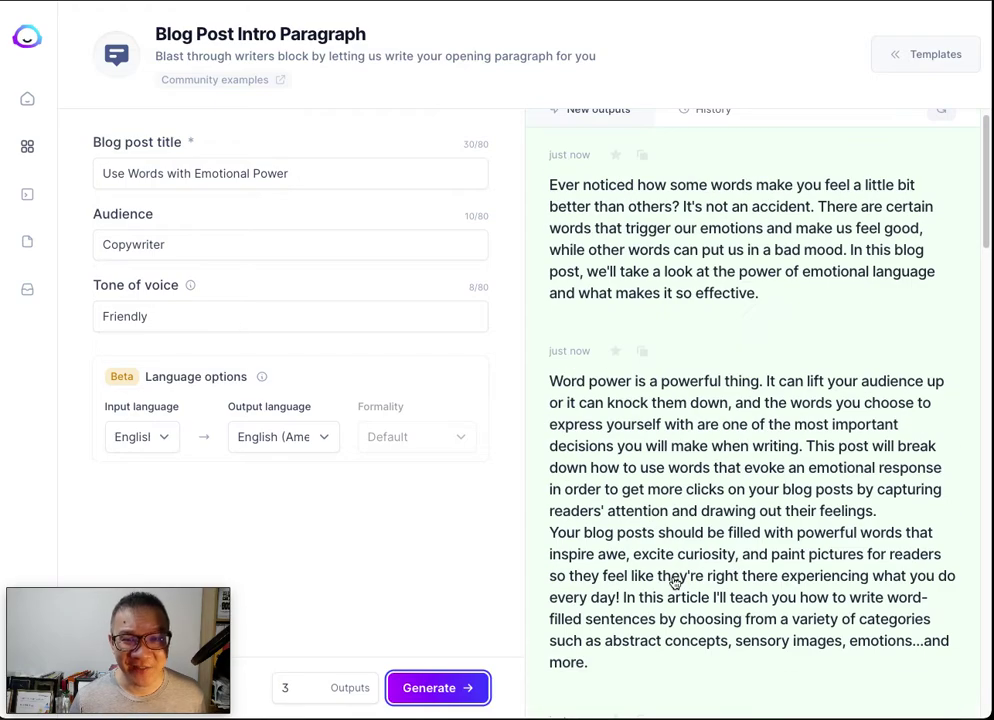
scroll(675, 583, up, 1)
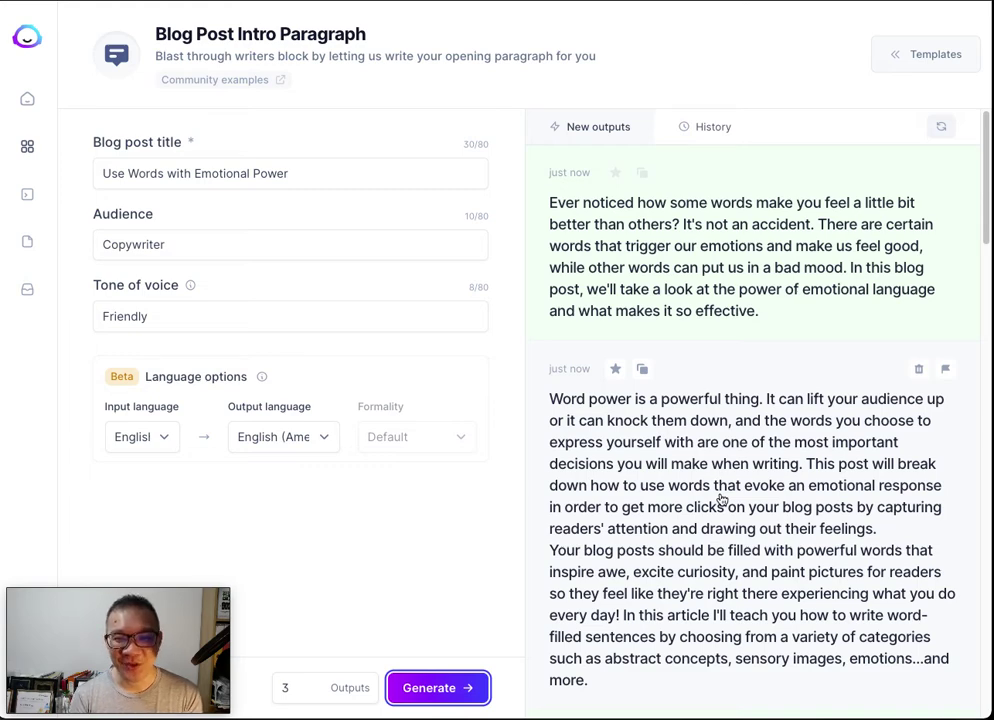
click(706, 264)
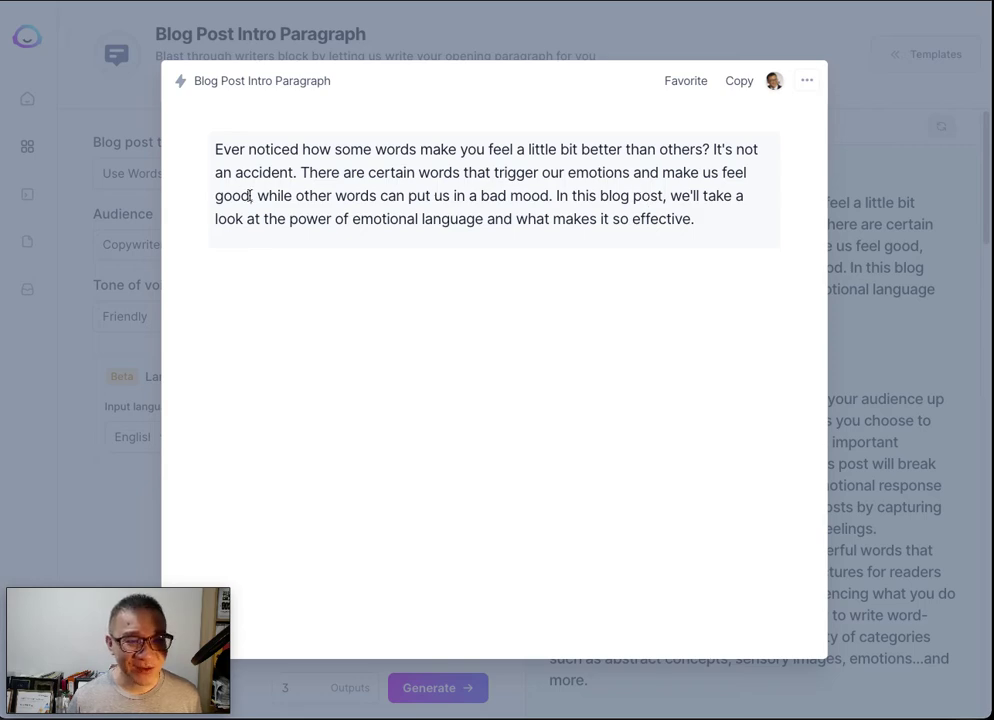
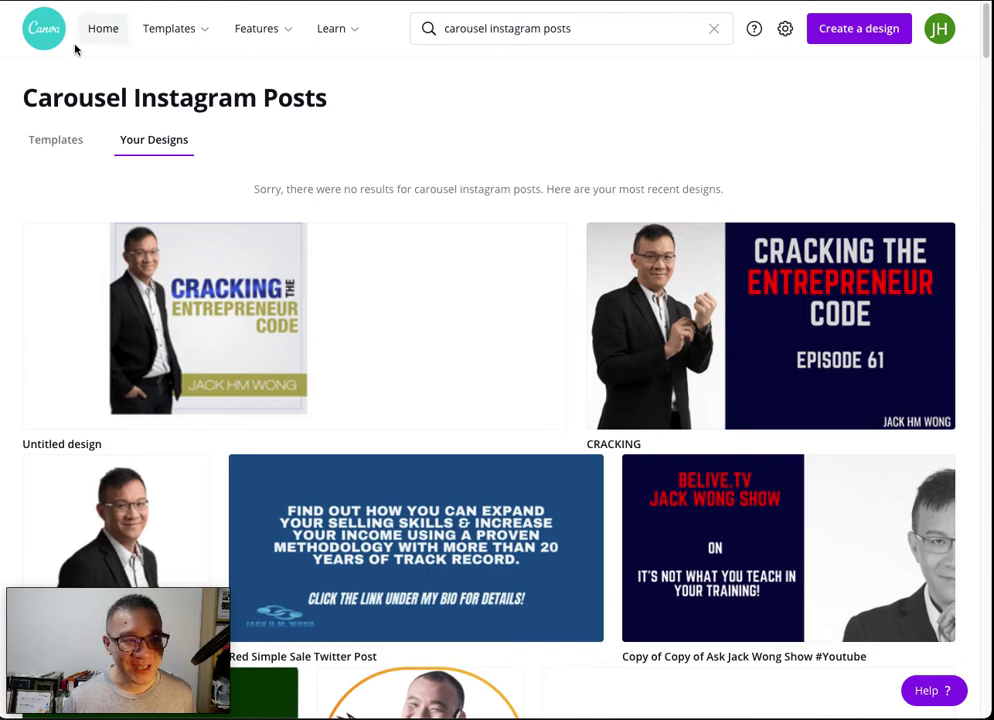
Go to the Canva home page and look through the recent designs and the full list of all designs.
click(36, 38)
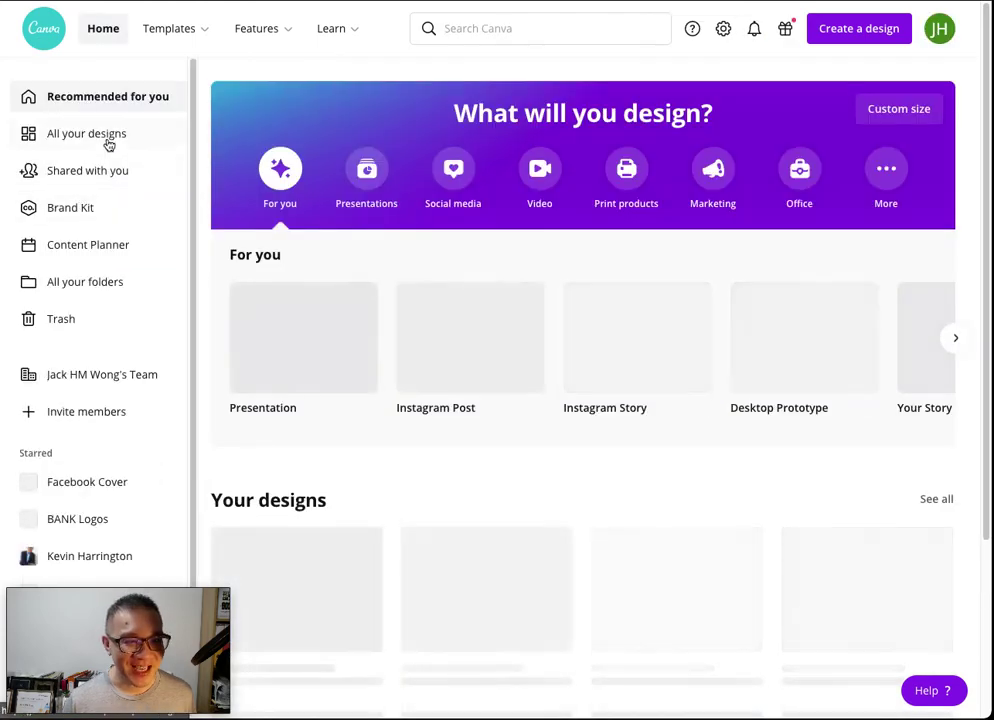
scroll(470, 261, down, 3)
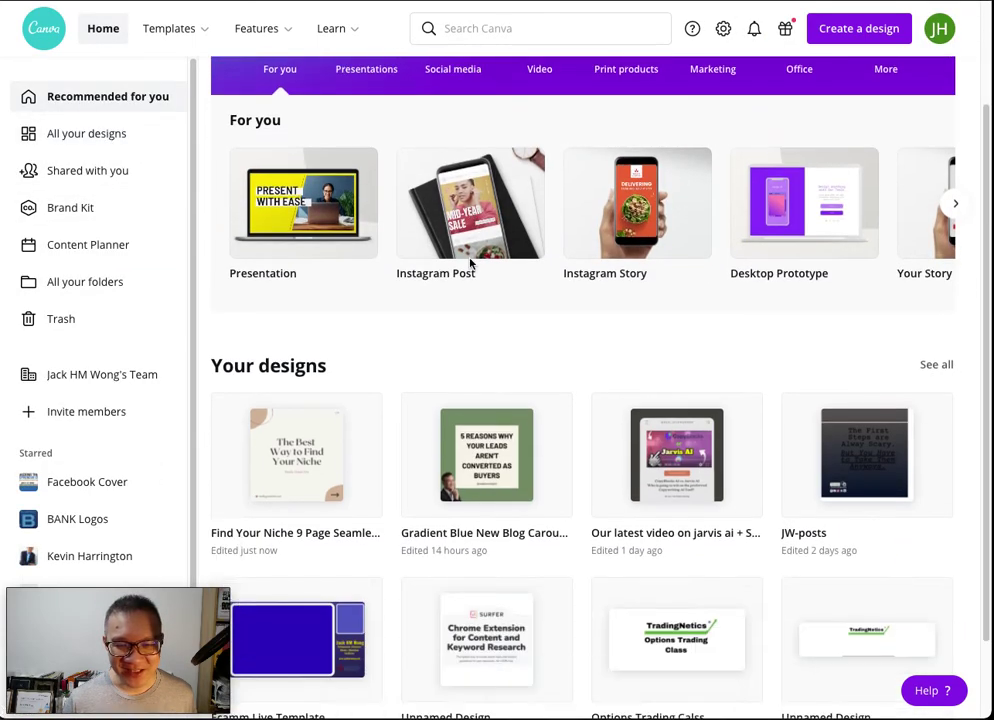
scroll(505, 446, down, 1)
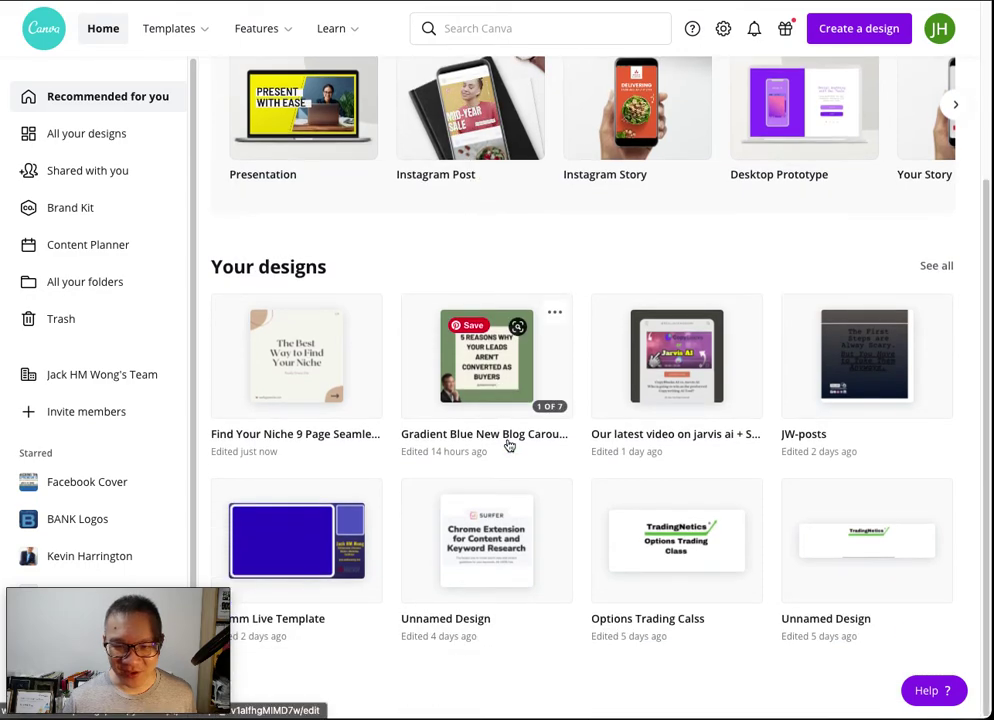
scroll(507, 445, up, 5)
scroll(508, 444, down, 4)
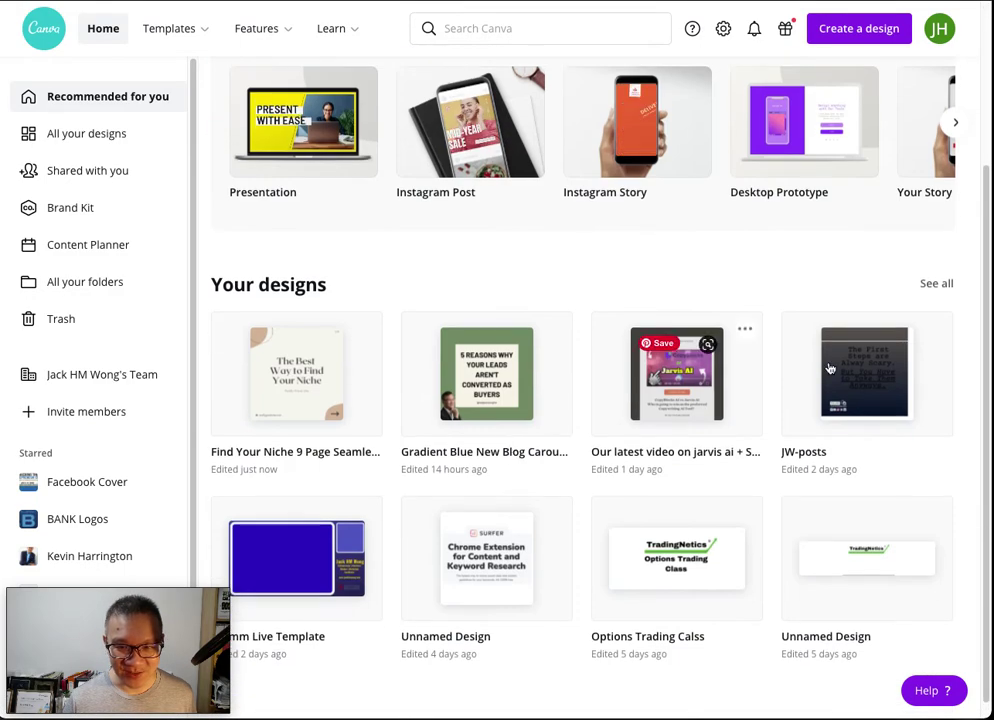
click(937, 284)
scroll(756, 311, down, 3)
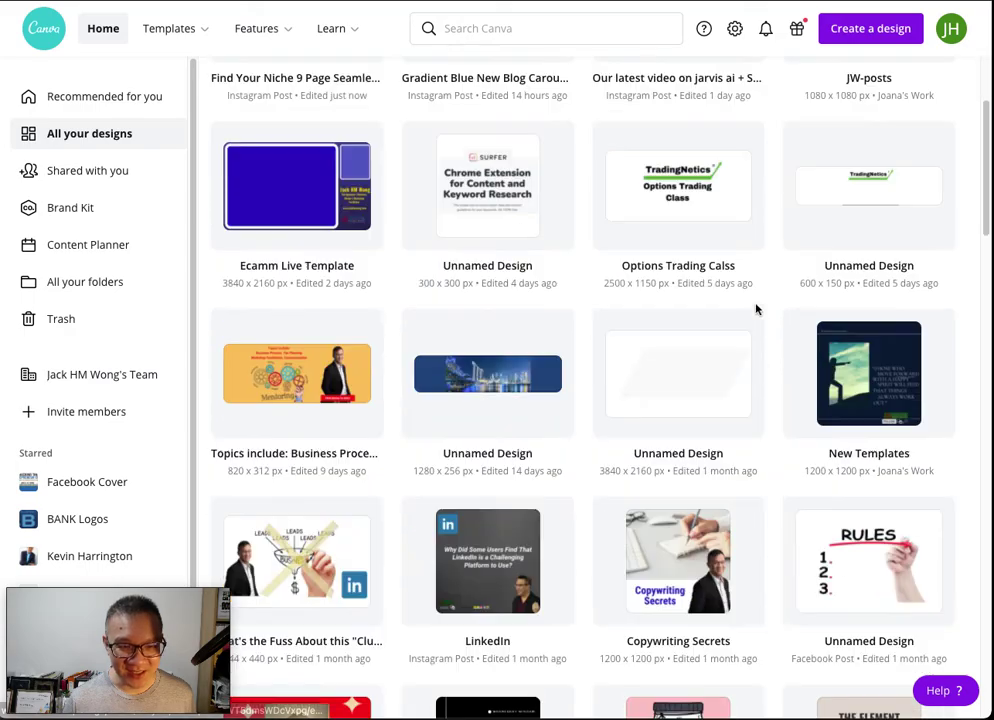
scroll(756, 311, down, 3)
scroll(757, 311, up, 3)
scroll(757, 311, down, 3)
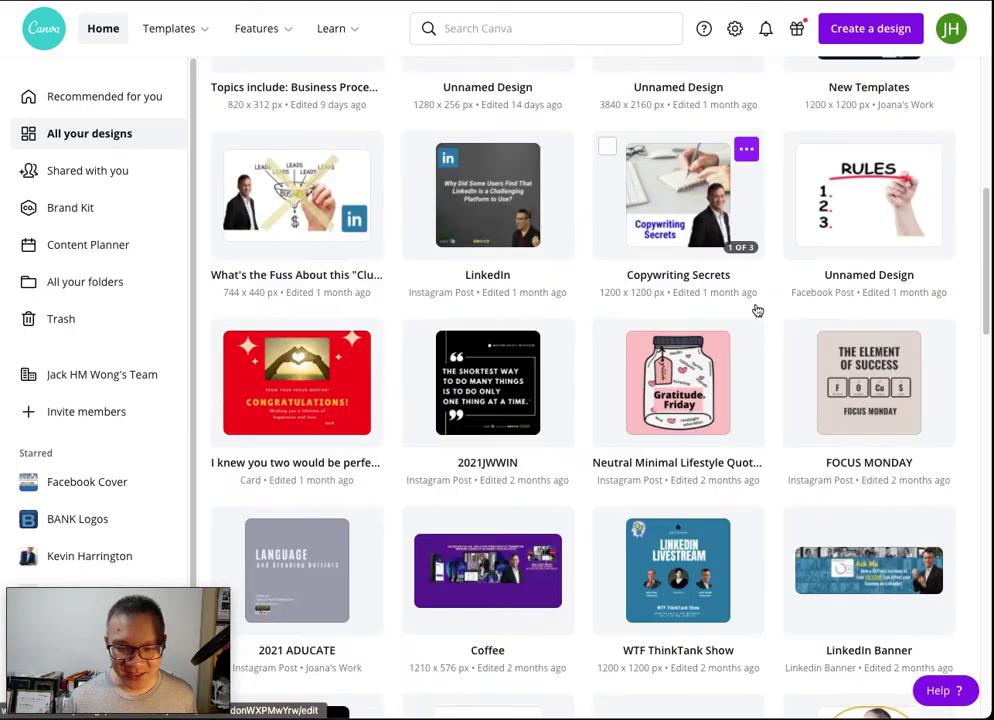
scroll(756, 310, up, 6)
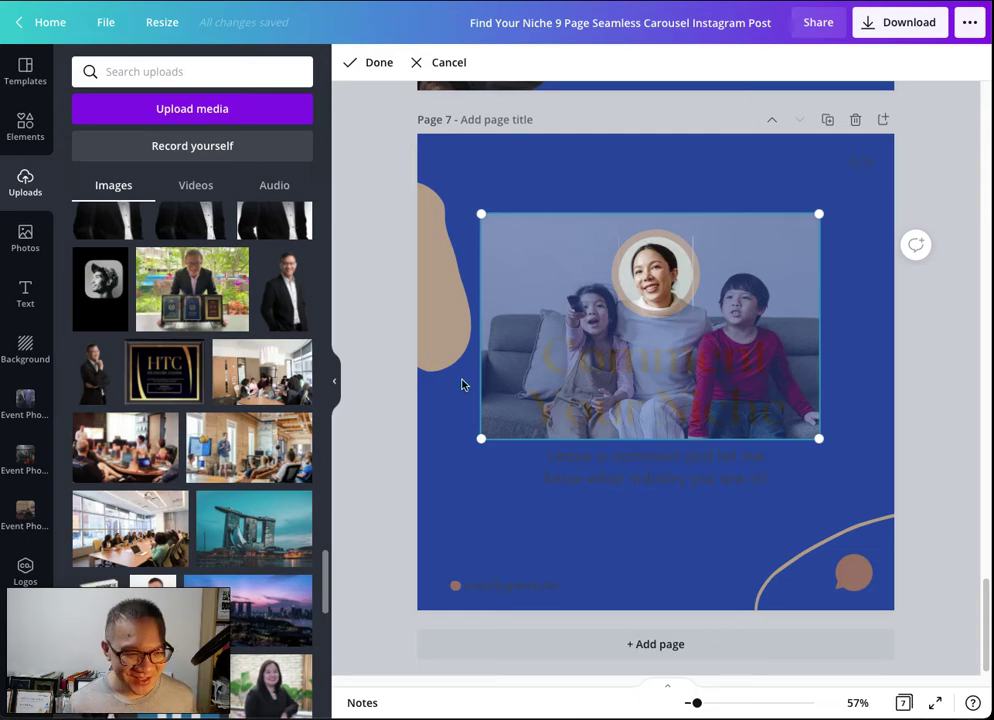
Add the uploaded cut-out portrait of the creator with raised hands to page 7 of the carousel, over the round photo.
scroll(320, 430, down, 10)
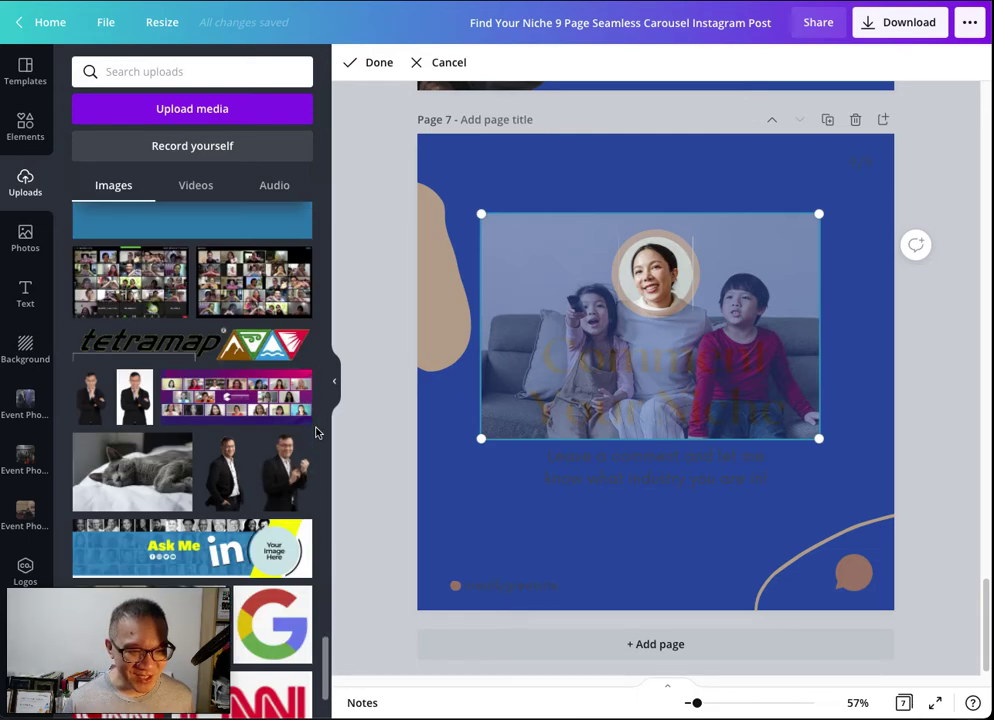
scroll(316, 432, down, 2)
click(285, 378)
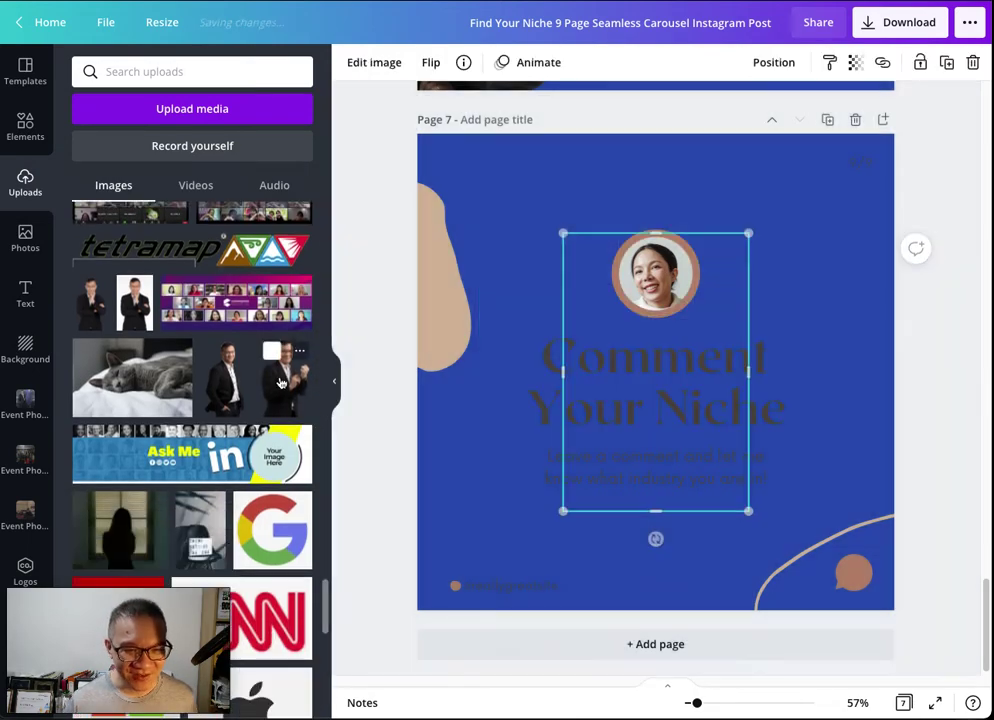
drag(622, 360, 632, 355)
Crop the page 7 portrait to the head and shoulders and place it inside the round frame.
click(434, 62)
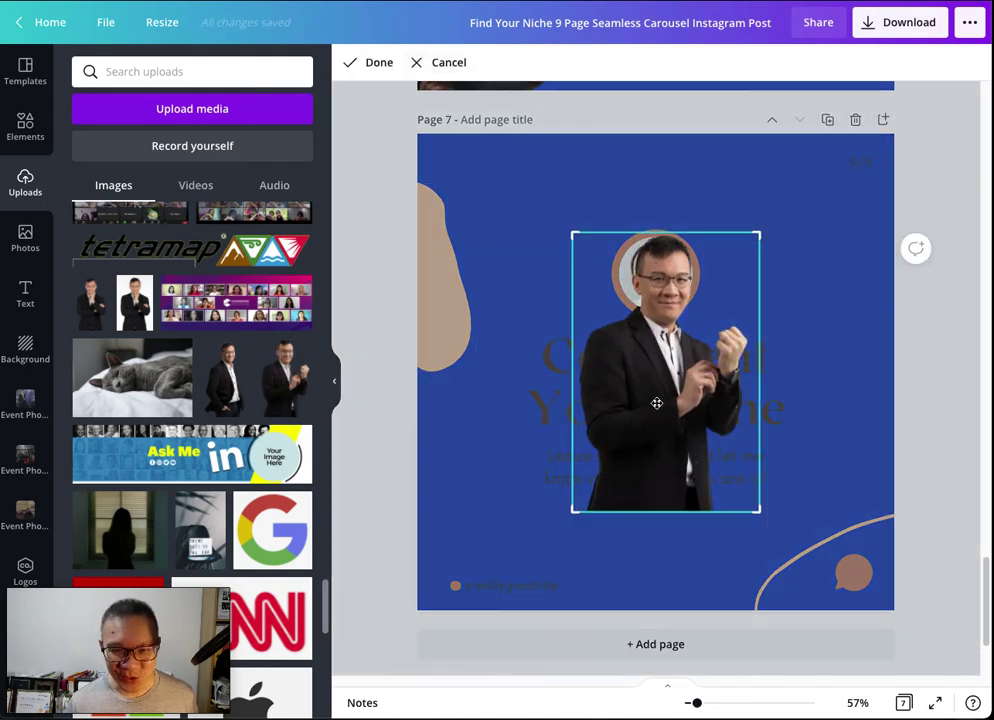
drag(576, 510, 626, 335)
drag(752, 335, 697, 329)
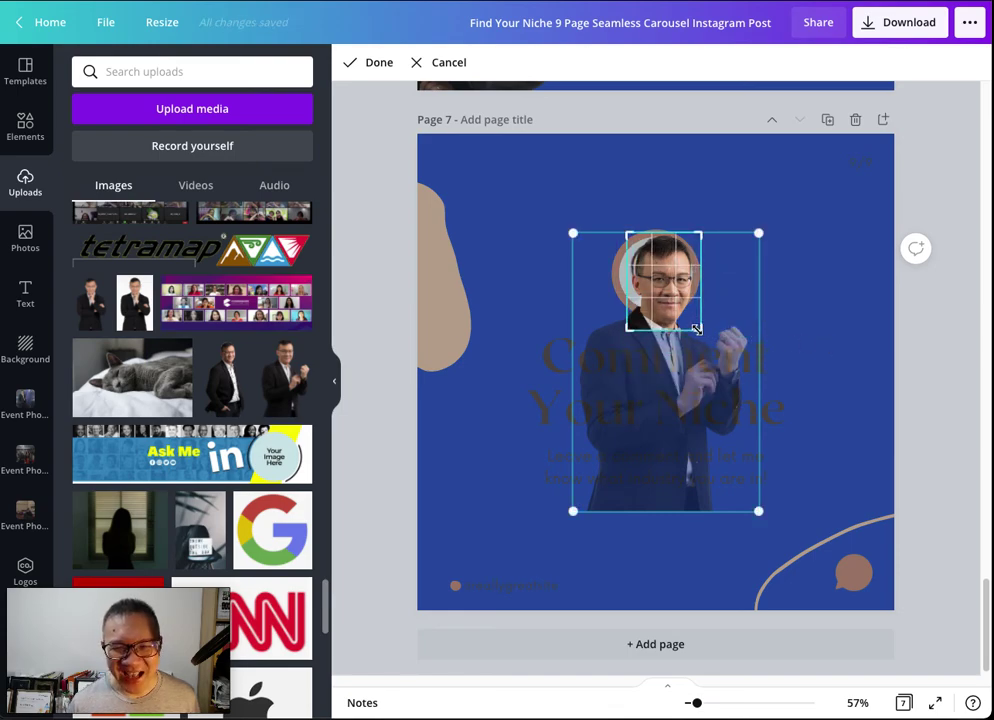
click(873, 303)
mouse_move(670, 277)
mouse_down()
mouse_move(596, 288)
mouse_move(662, 276)
mouse_up()
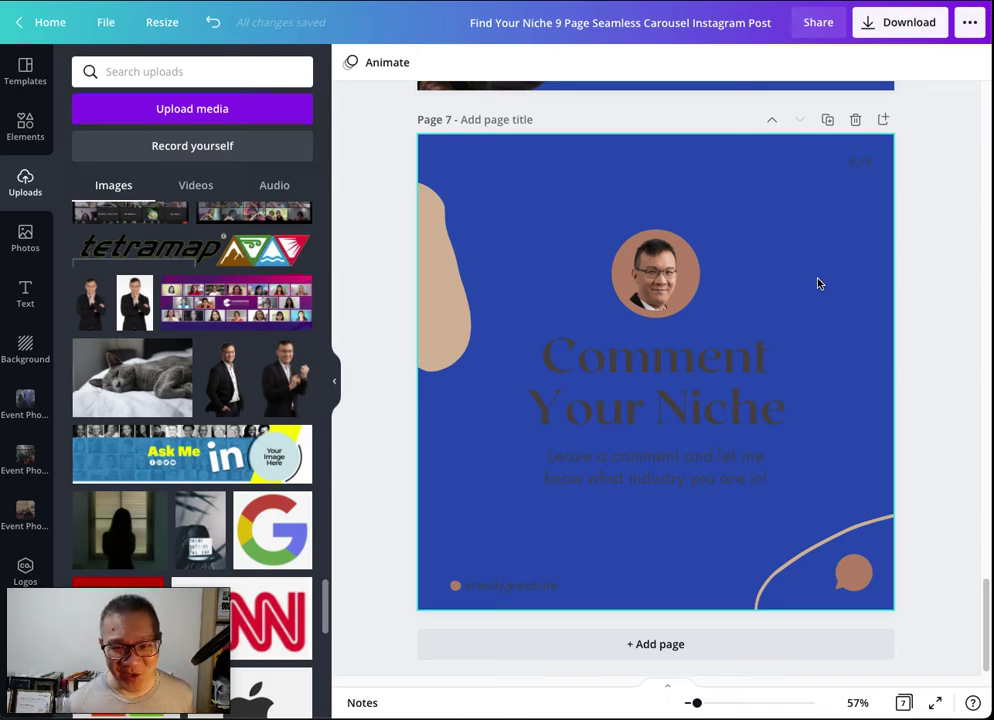
Change the background colour of the round portrait frame on page 7 to the off-white document colour.
click(697, 276)
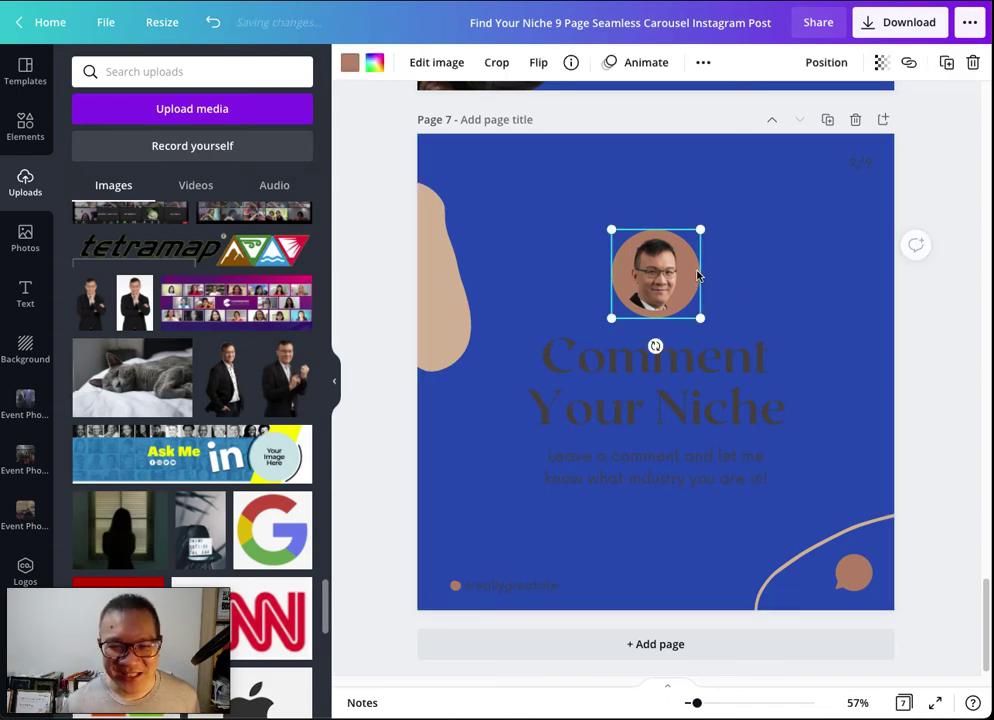
click(349, 62)
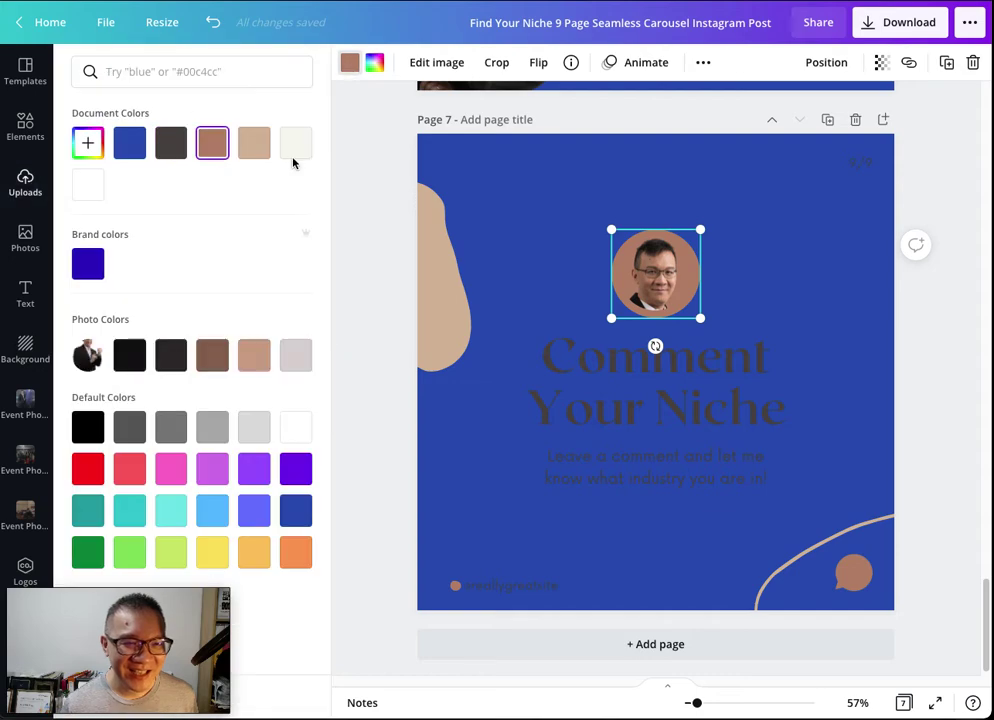
click(295, 143)
Change the colour of the whole page 7 title to the off-white document colour.
click(652, 419)
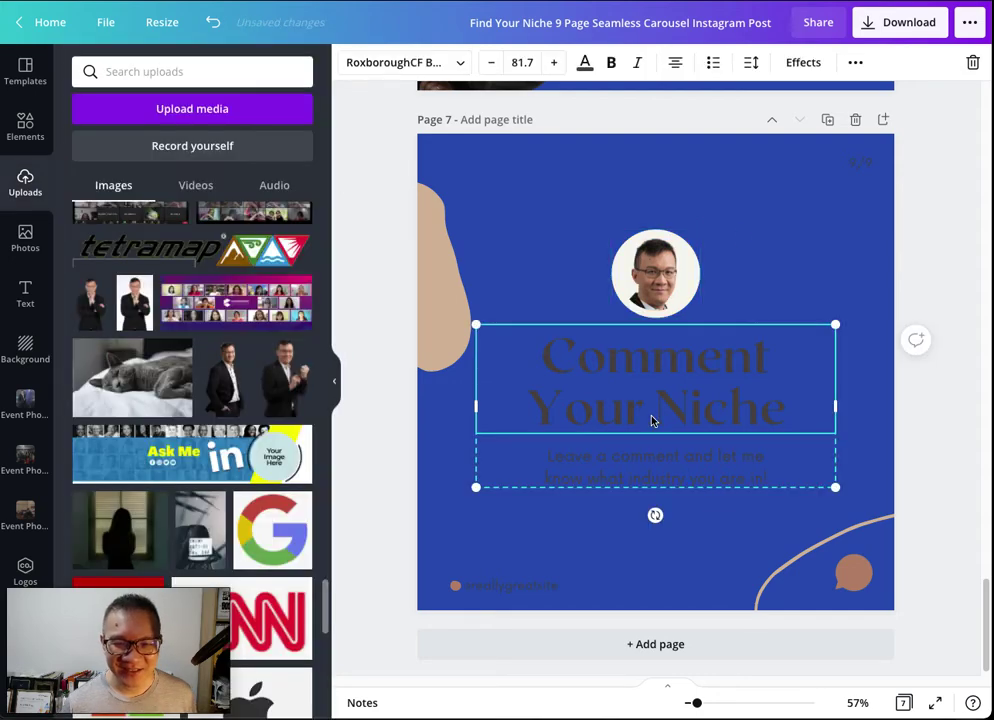
click(653, 406)
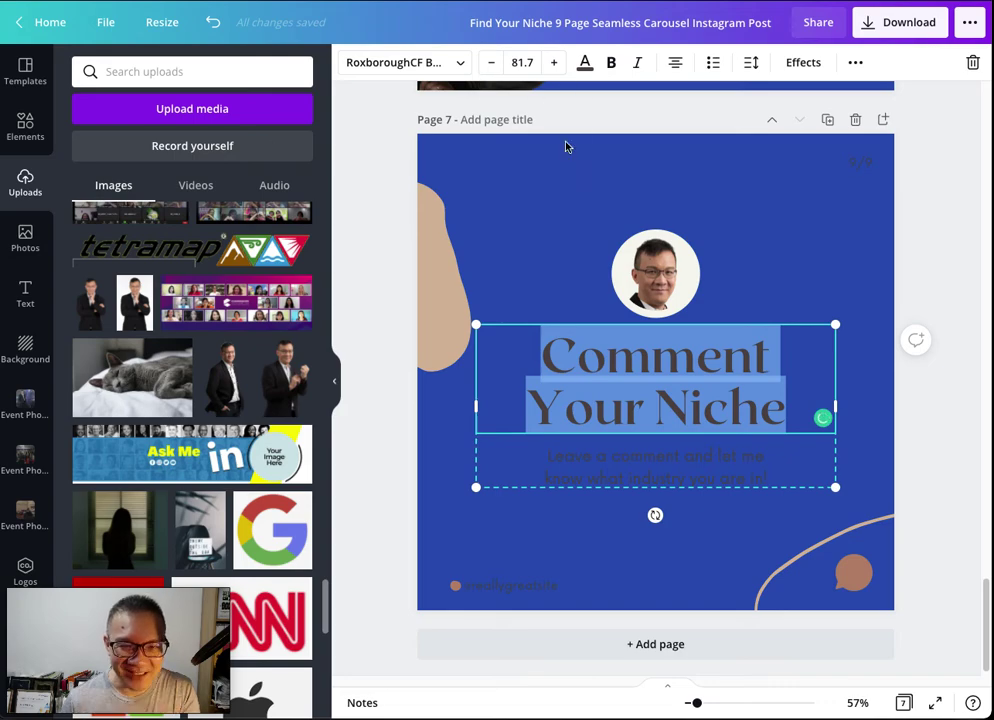
click(585, 63)
click(304, 145)
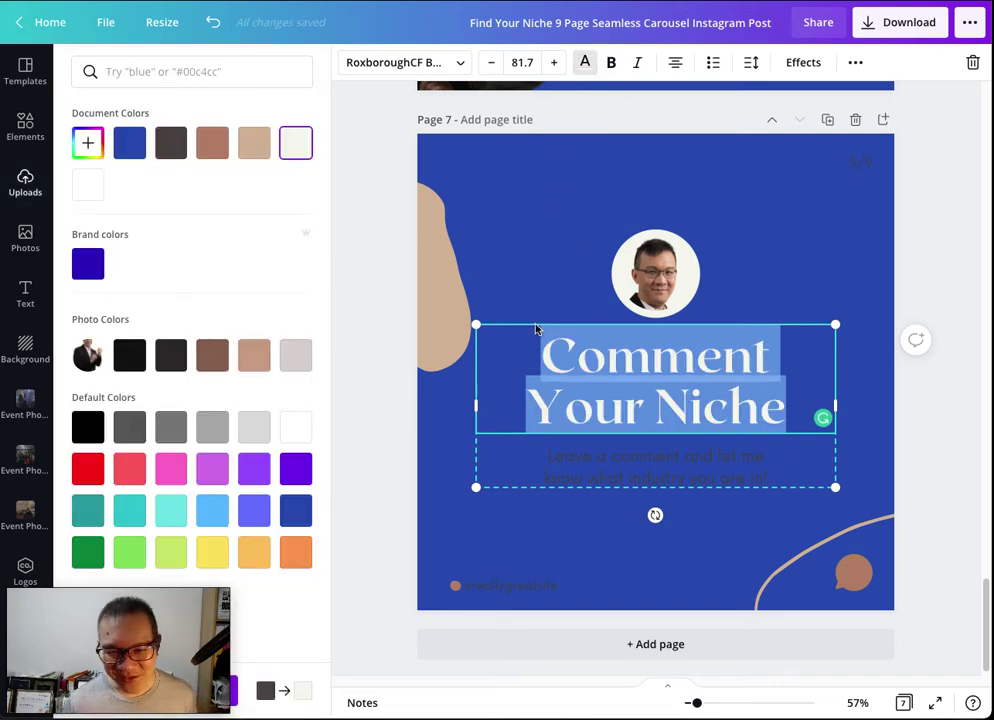
Delete the word "Niche" from the end of the page 7 title.
click(568, 370)
key(ctrl+a)
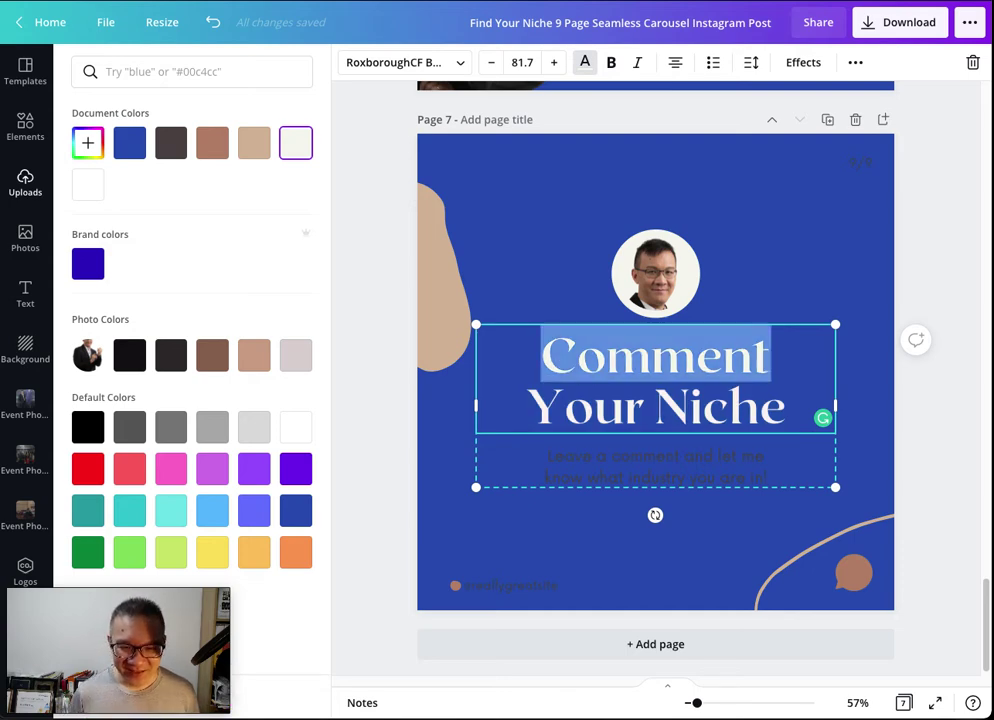
click(786, 406)
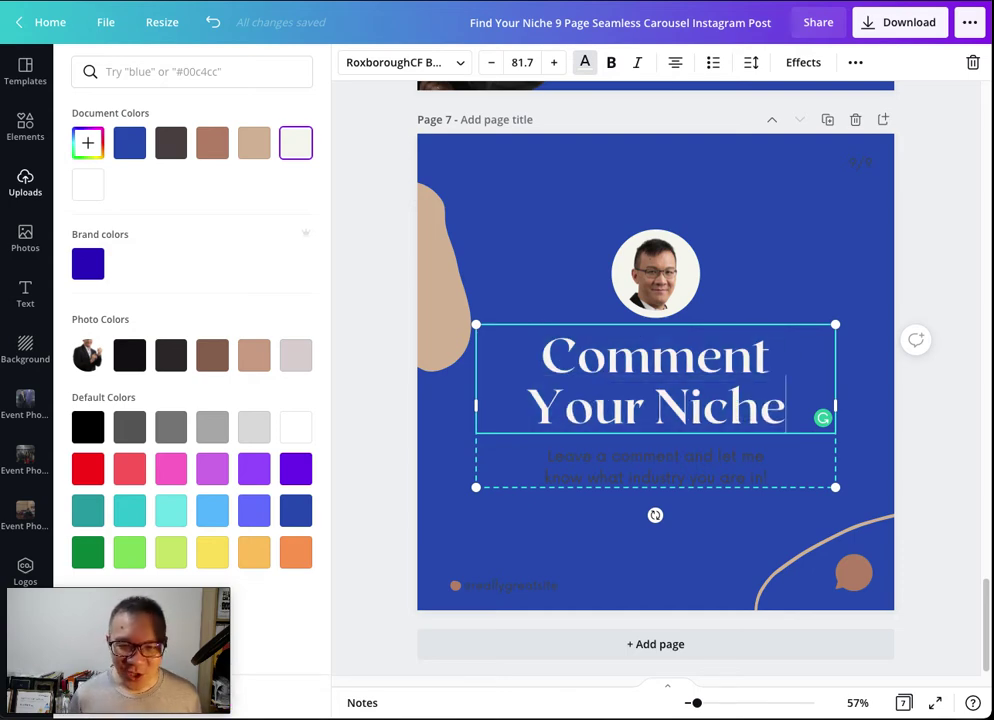
key(BackSpace)
key(BackSpace)
key(BackSpace)
key(BackSpace)
key(BackSpace)
key(BackSpace)
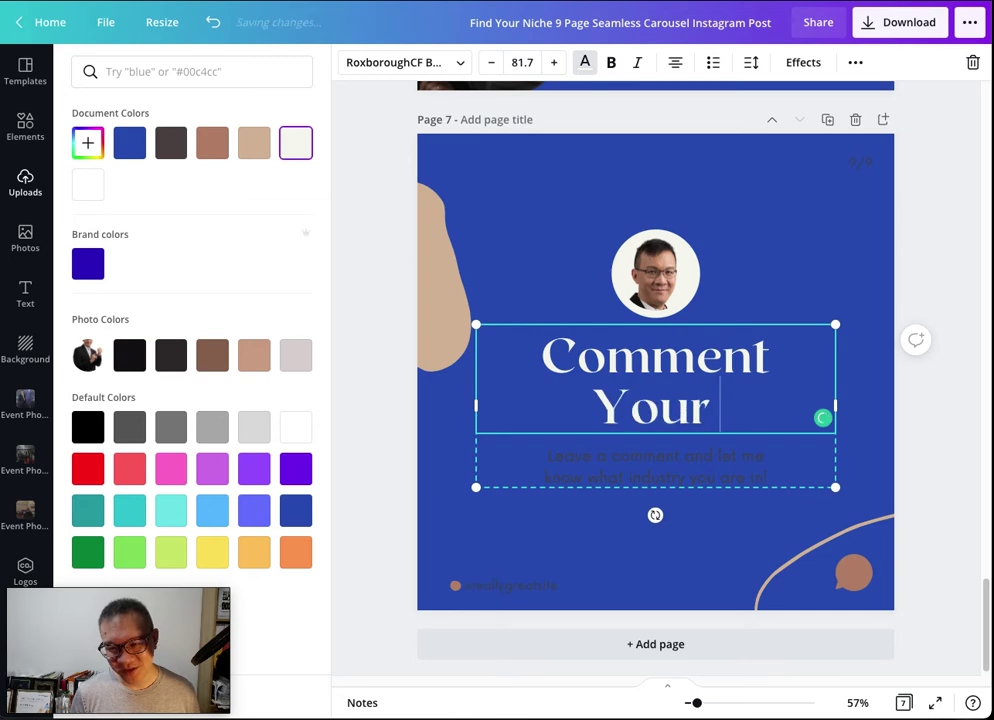
Insert "Leave me with a" before "Comment" and remove "Your" so the page 7 title reads "Leave me with a Comment".
key(Up)
key(Left)
key(Left)
key(Left)
key(Left)
key(Left)
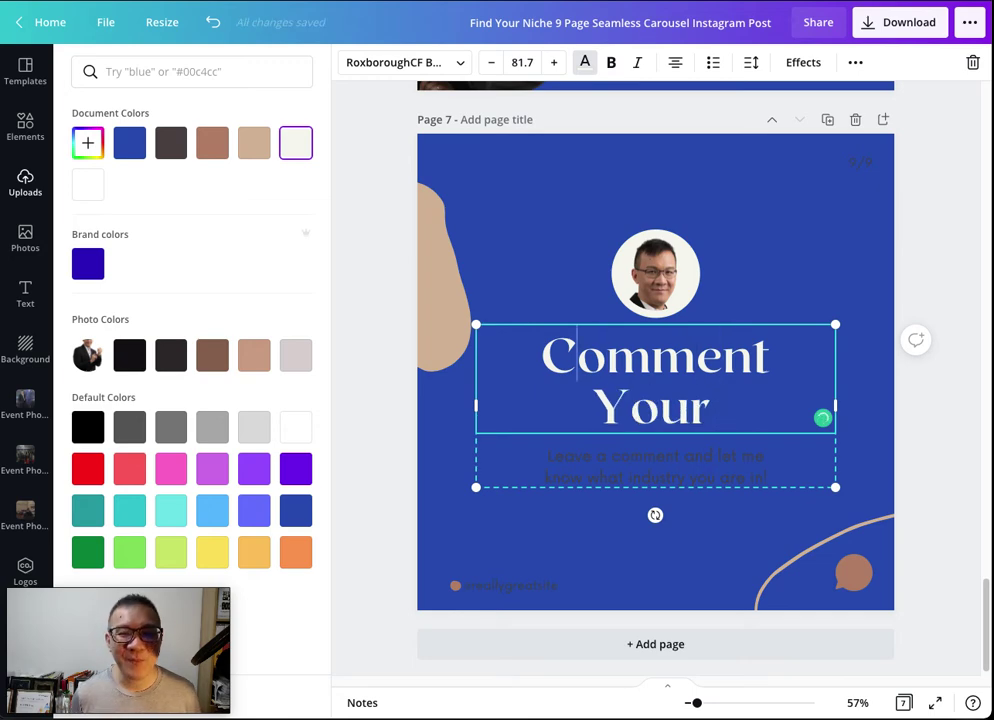
text(Leave me wit)
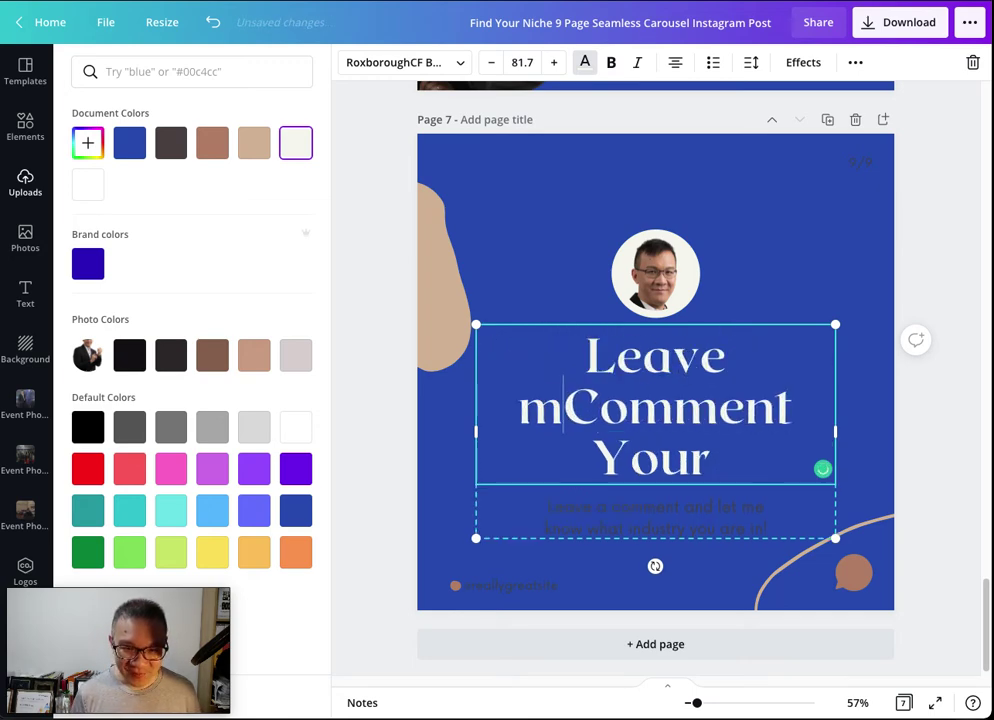
text(h a)
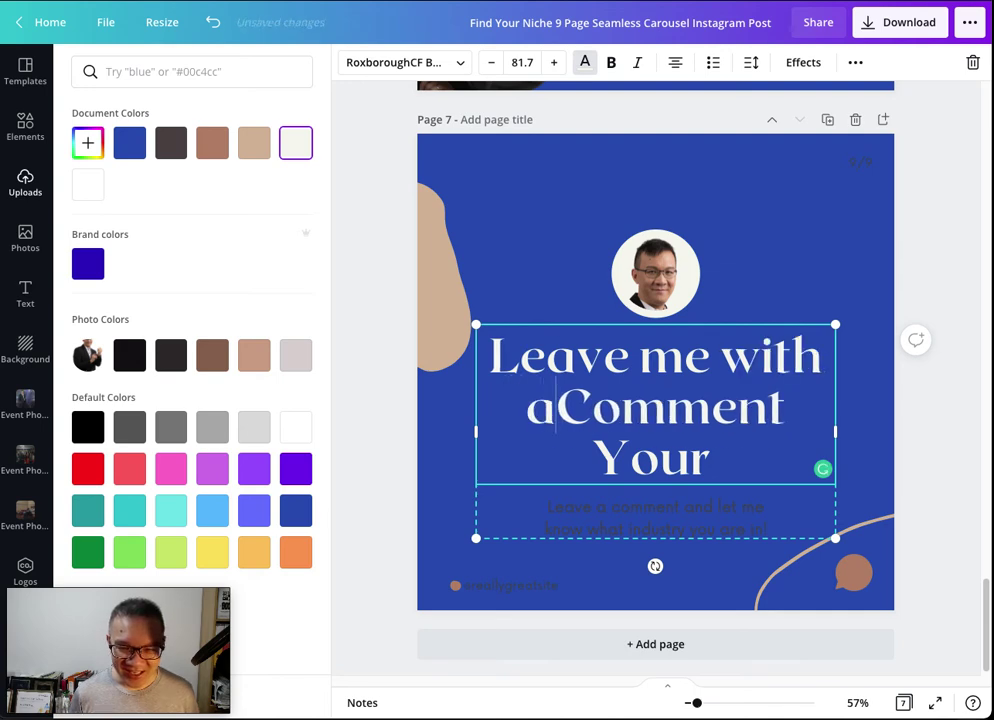
double_click(655, 458)
key(BackSpace)
key(BackSpace)
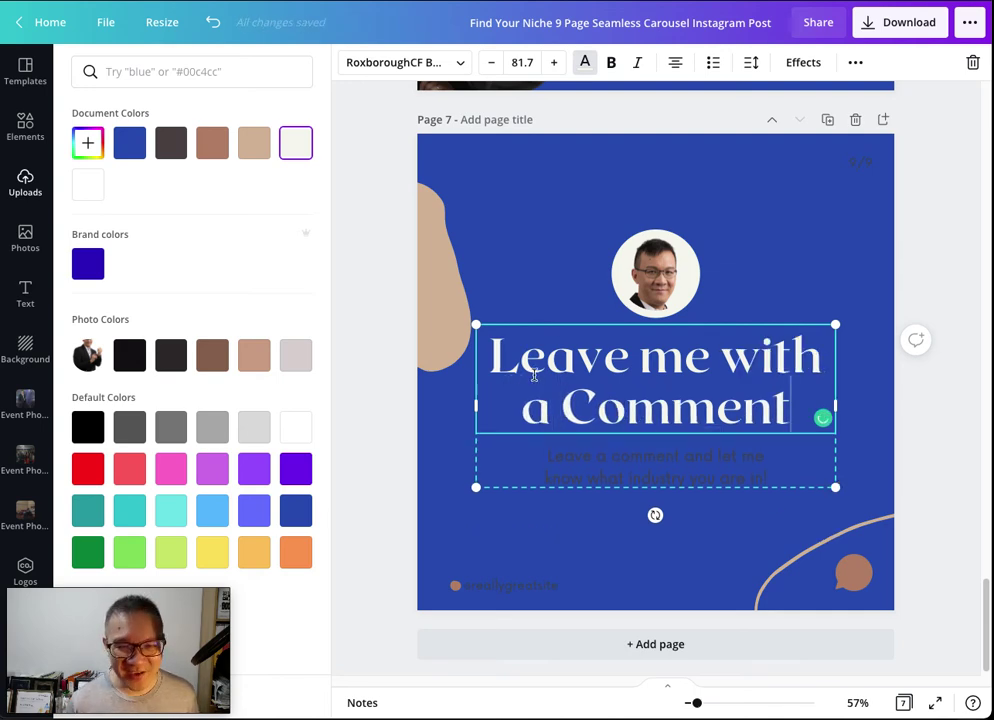
Set the font of the whole page 7 title to Archivo Black.
key(ctrl+a)
click(456, 62)
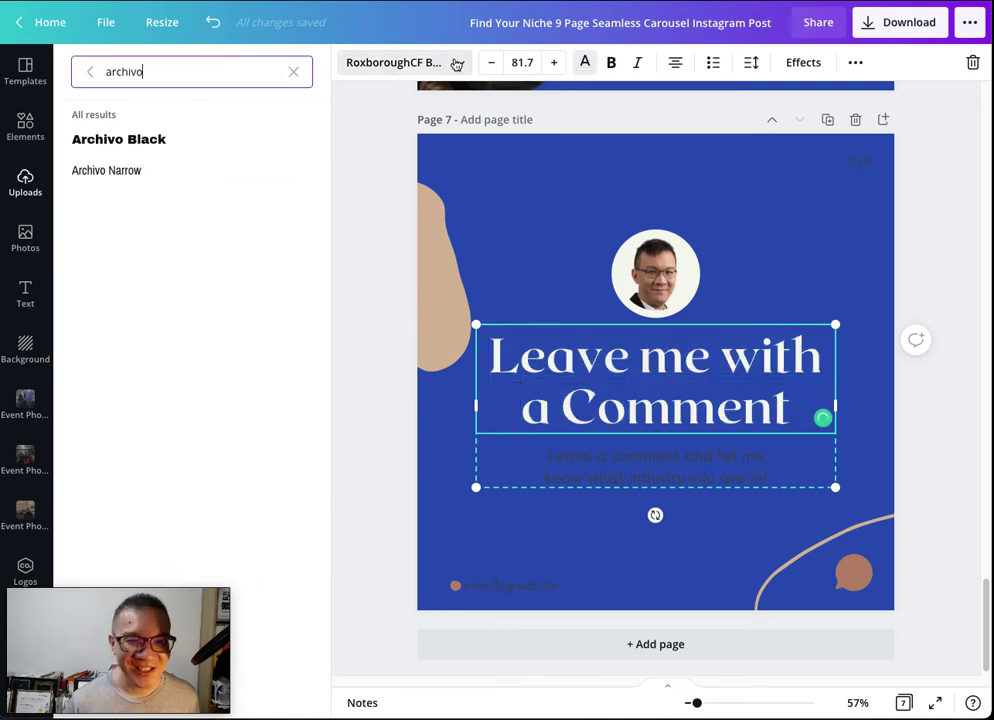
click(205, 148)
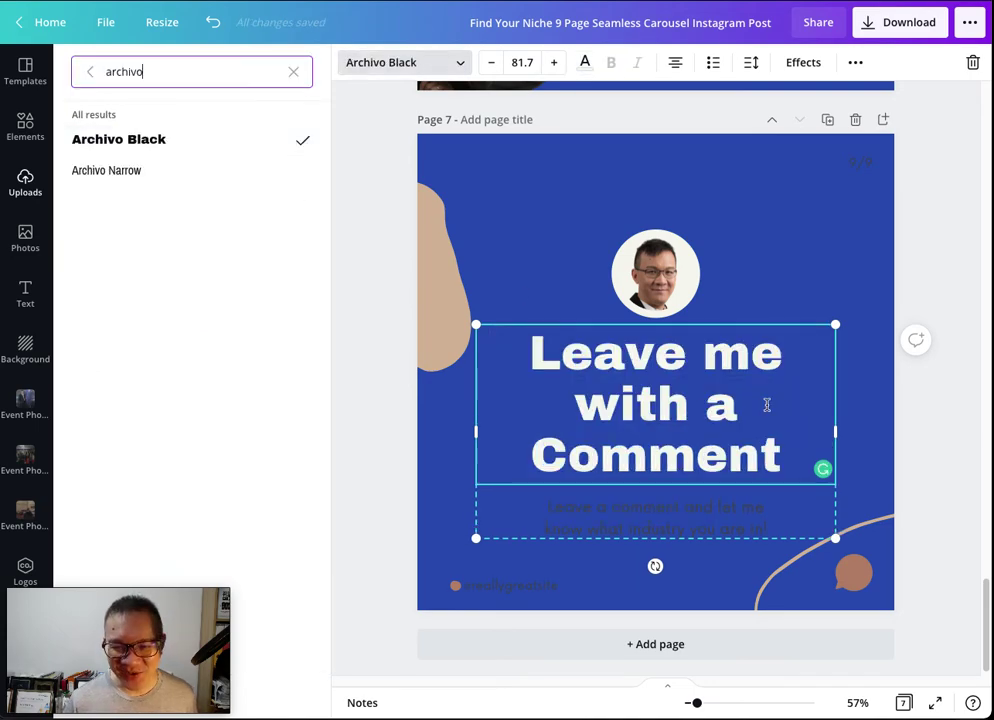
key(Escape)
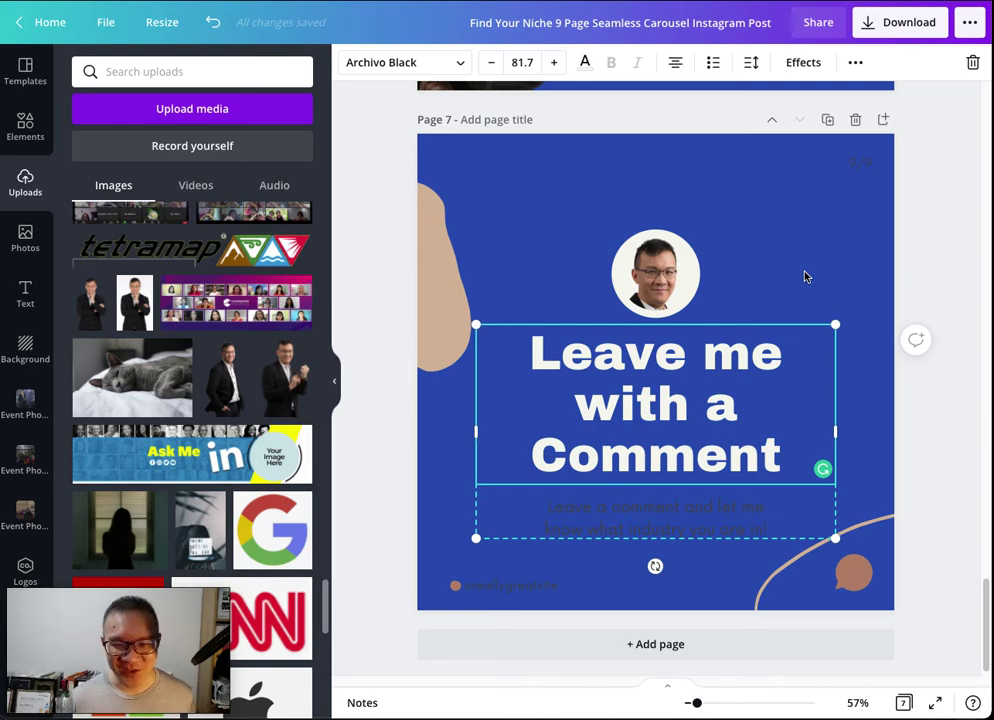
Change the colour of the subtitle text beneath the page 7 title to the off-white document colour.
double_click(659, 512)
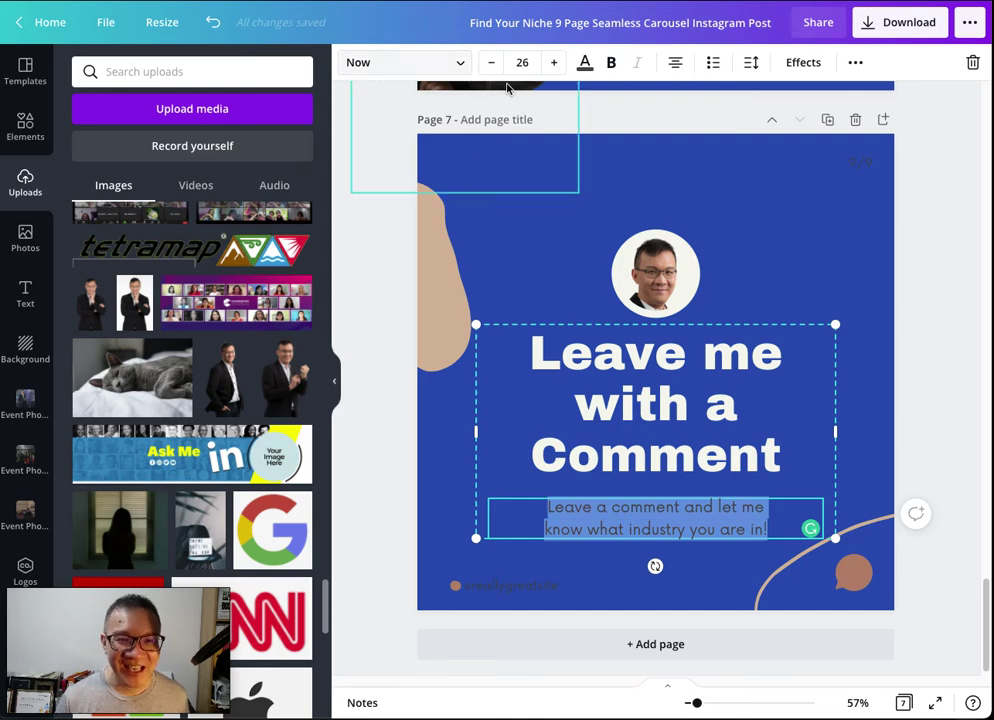
click(585, 63)
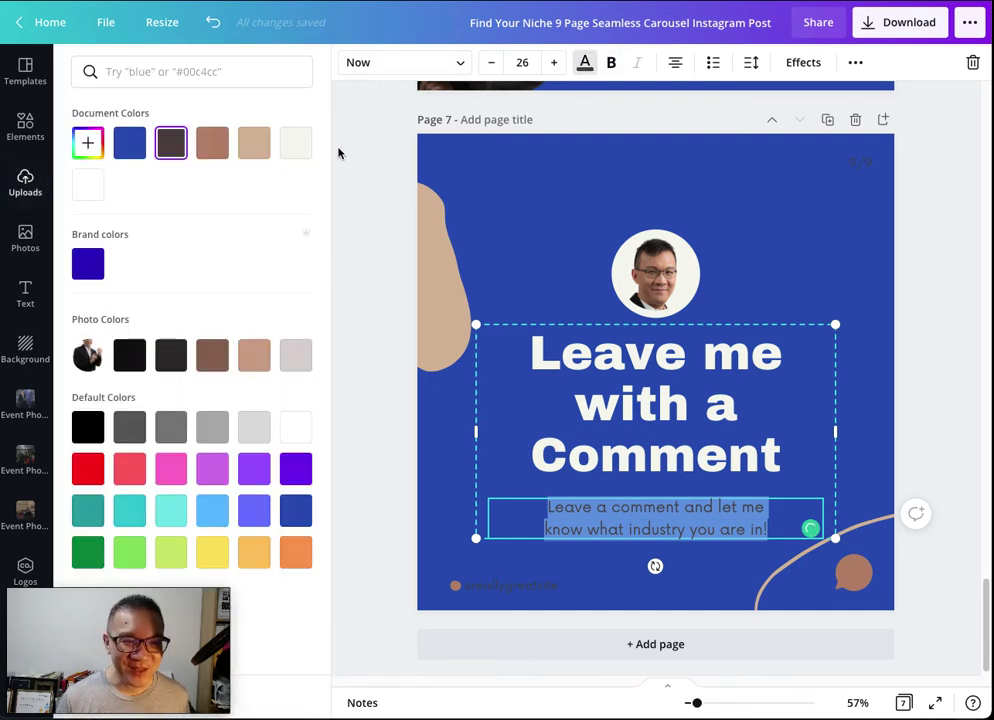
click(300, 150)
Replace "industry you are in!" in the page 7 subtitle with "copywriting questions you have" and make the whole subtitle bold.
double_click(658, 510)
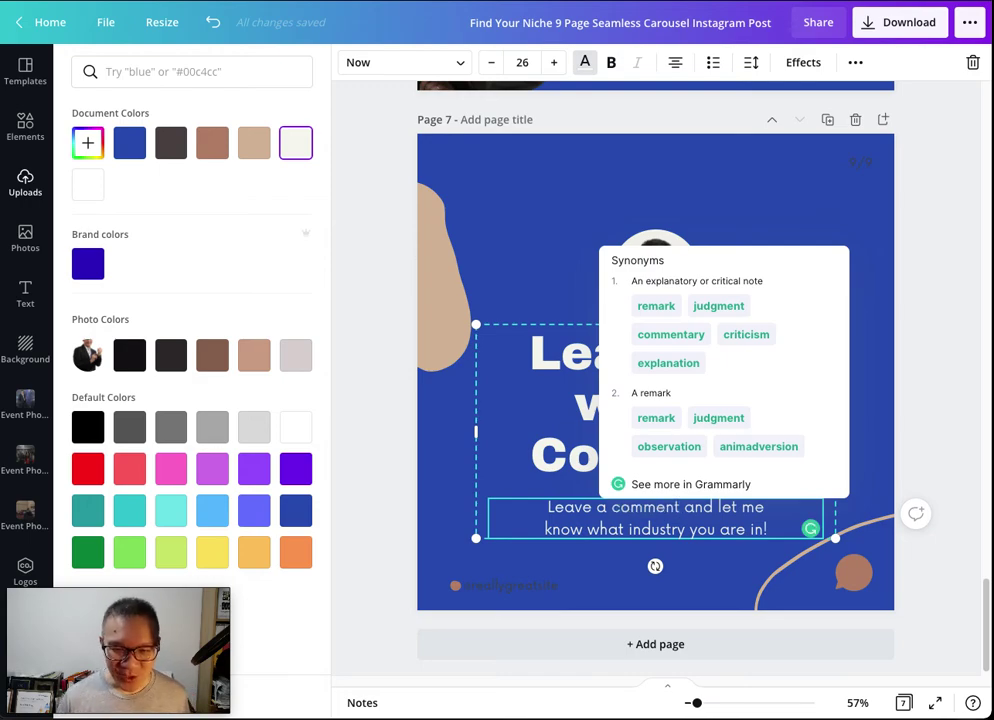
double_click(637, 533)
click(633, 530)
text(c)
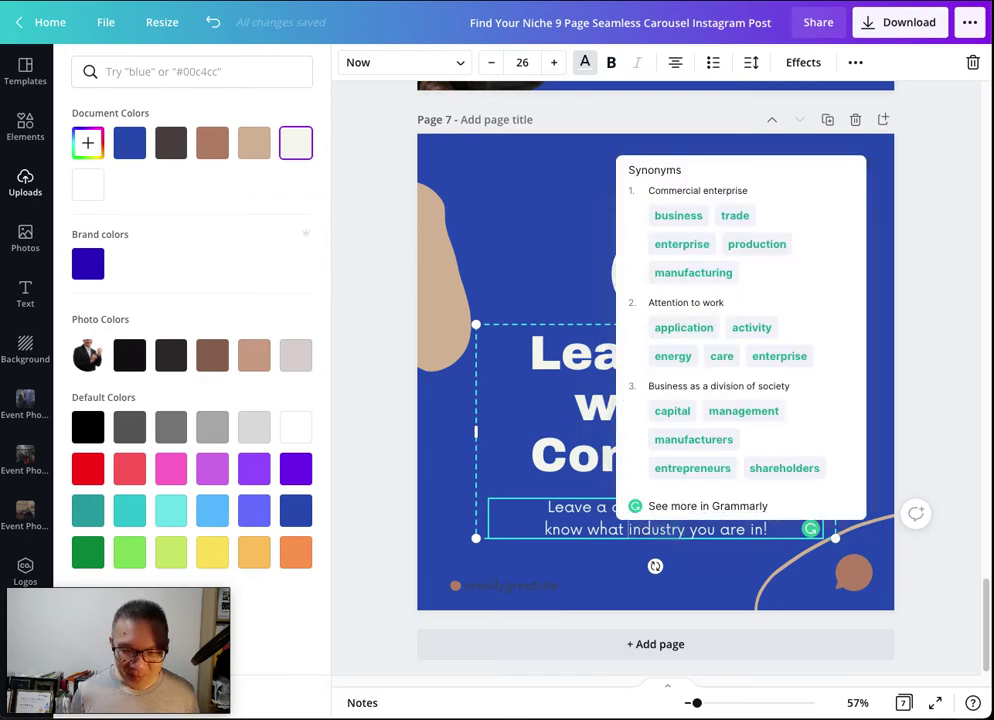
text(opywriting )
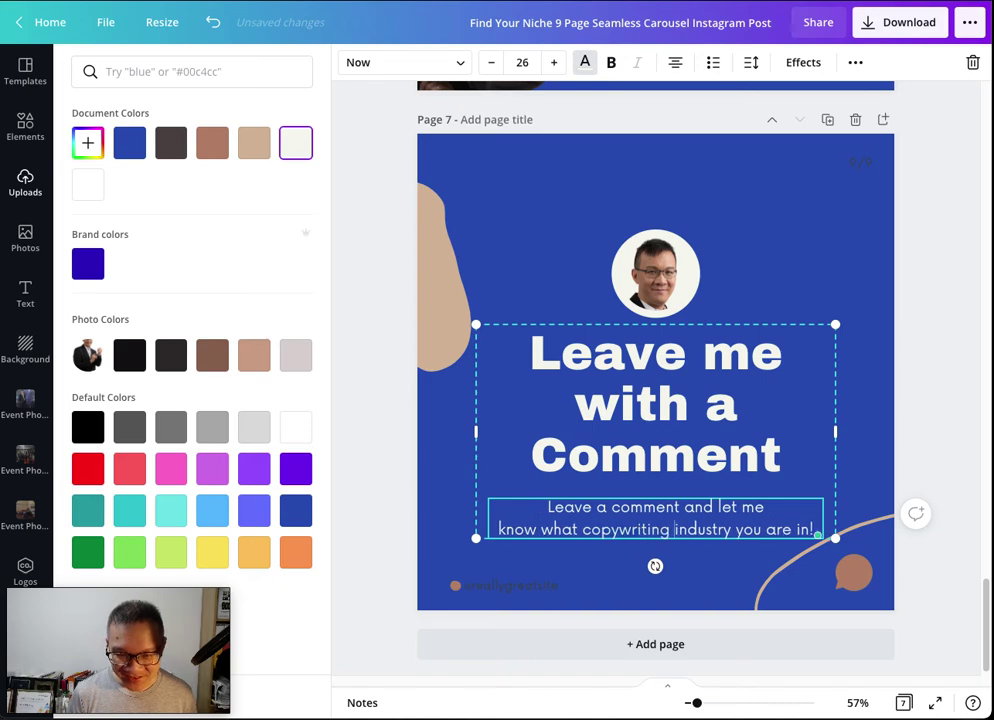
text(questions you have)
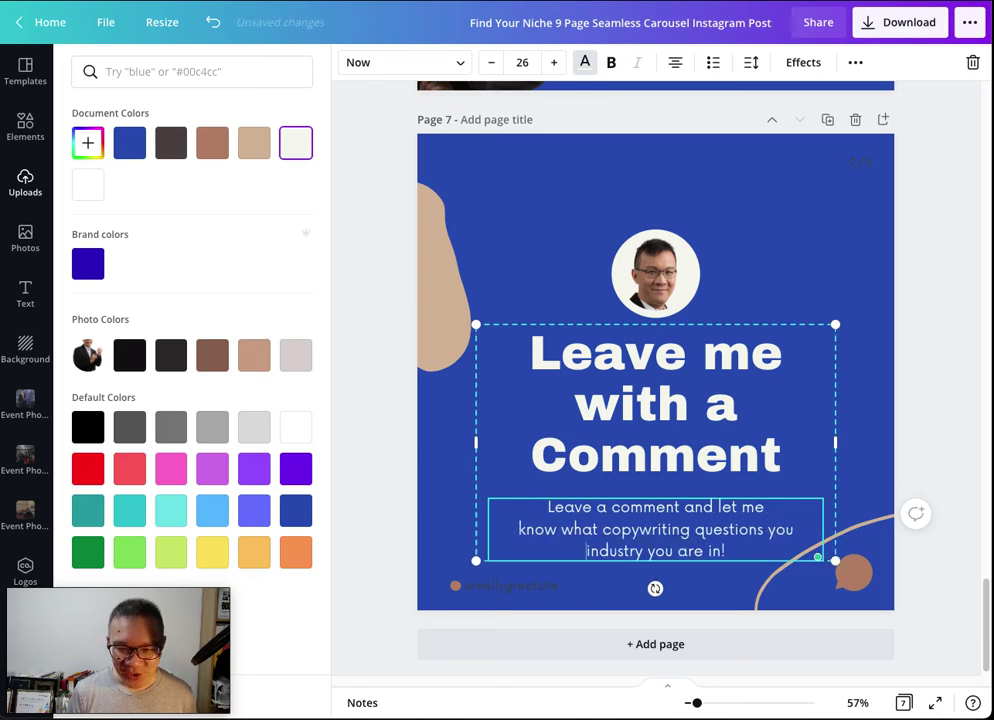
key(shift+End)
key(Delete)
key(shift+Home)
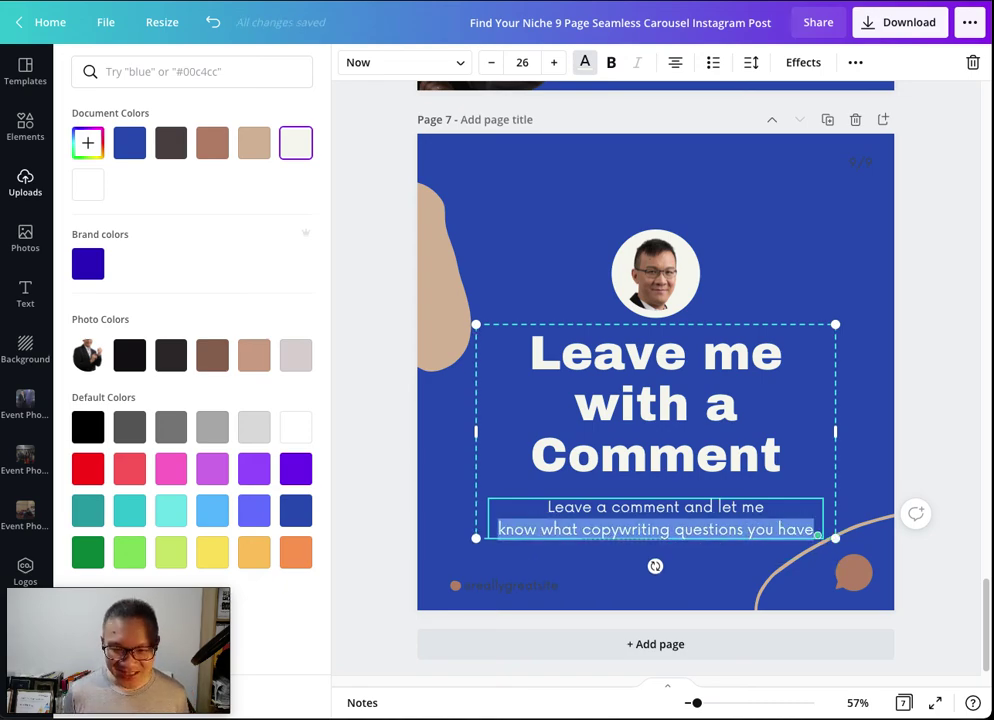
key(shift+Up)
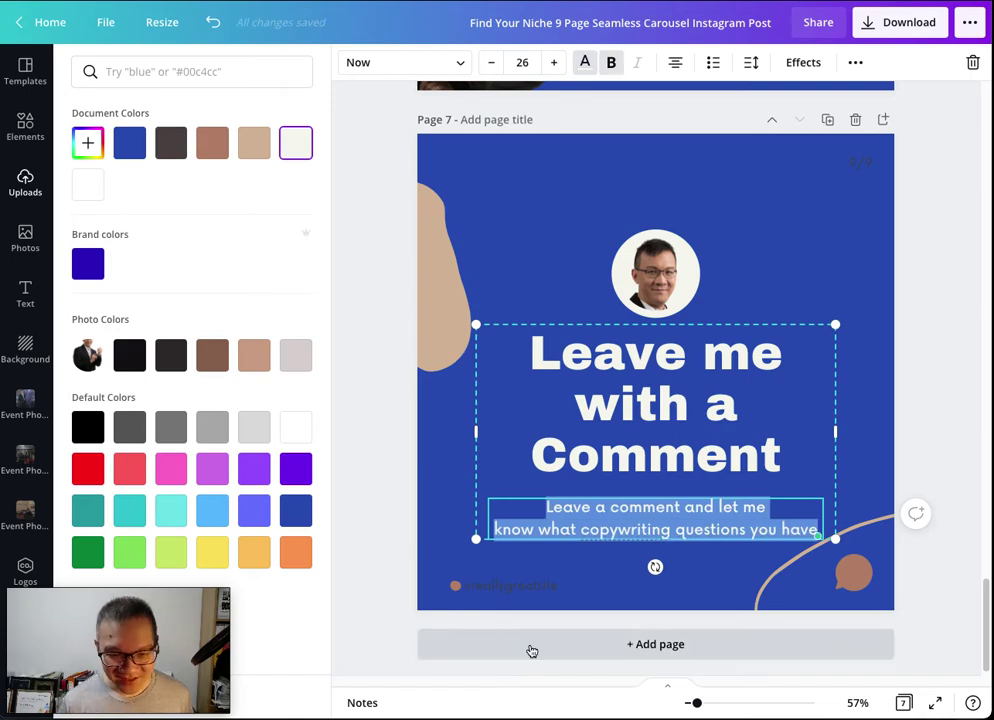
click(521, 588)
double_click(521, 590)
key(BackSpace)
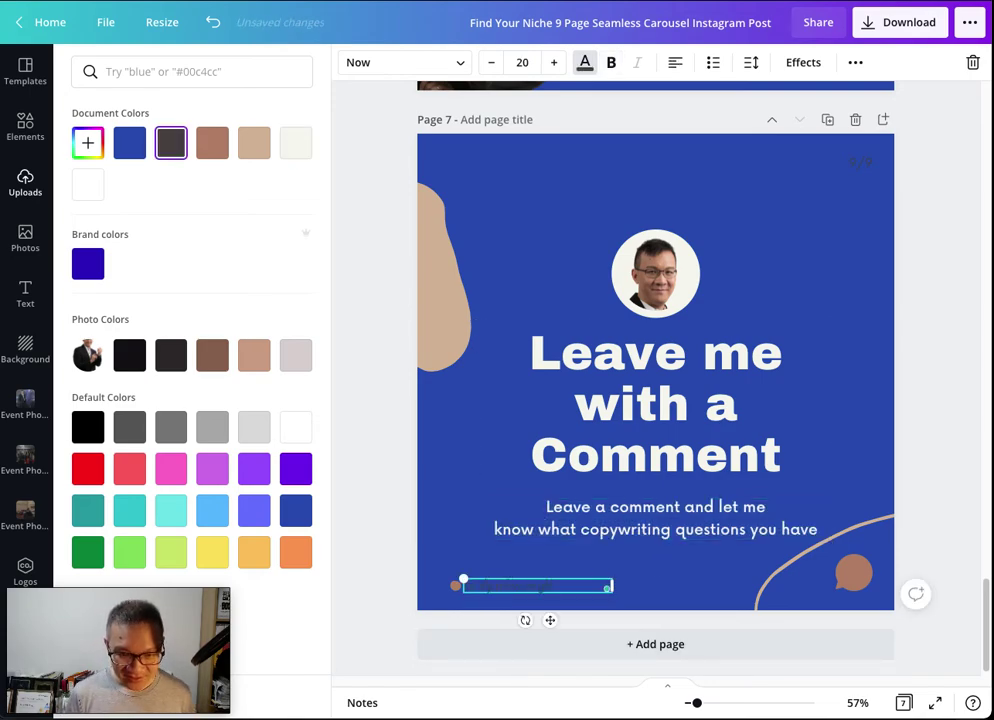
text(realjackwonghm)
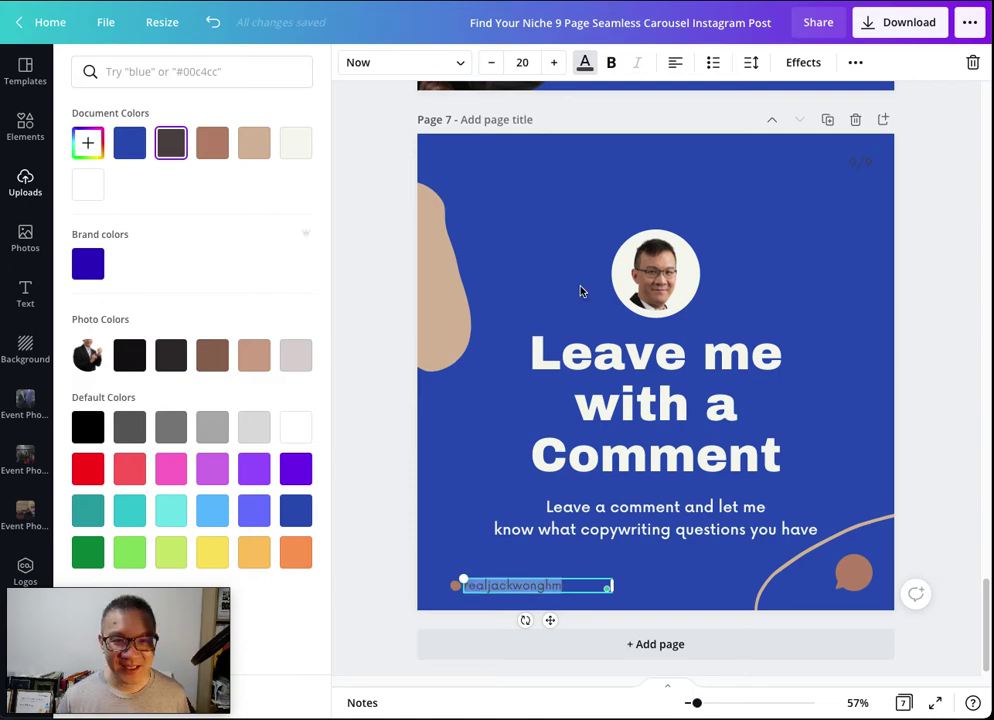
Change the colour of the handle text on page 7 to the off-white document colour.
click(585, 62)
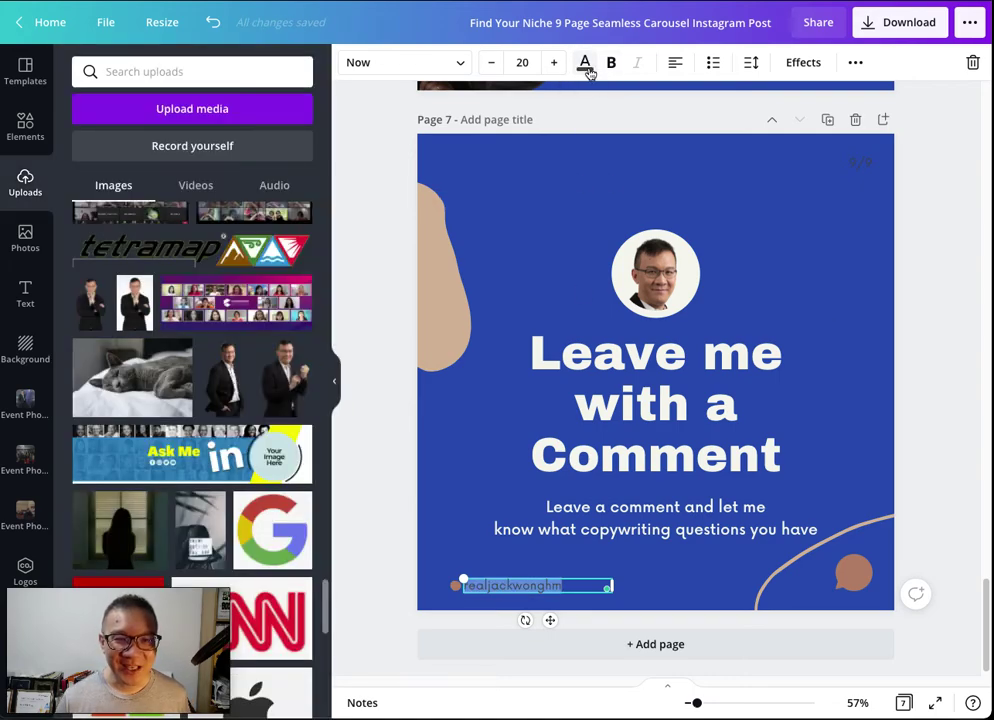
click(585, 62)
click(297, 150)
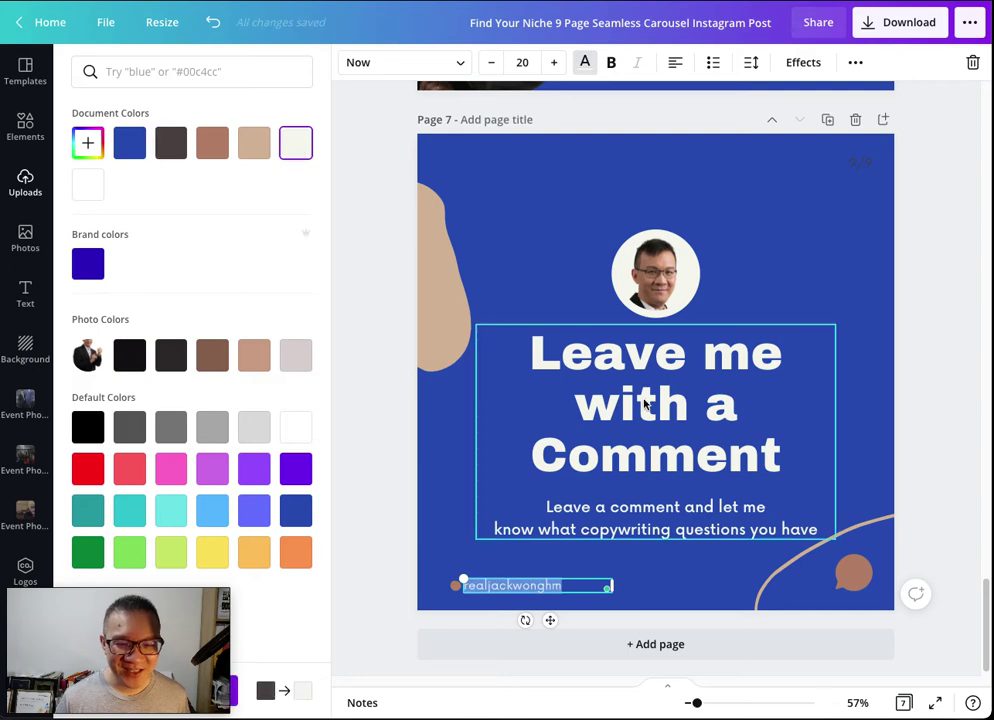
click(478, 431)
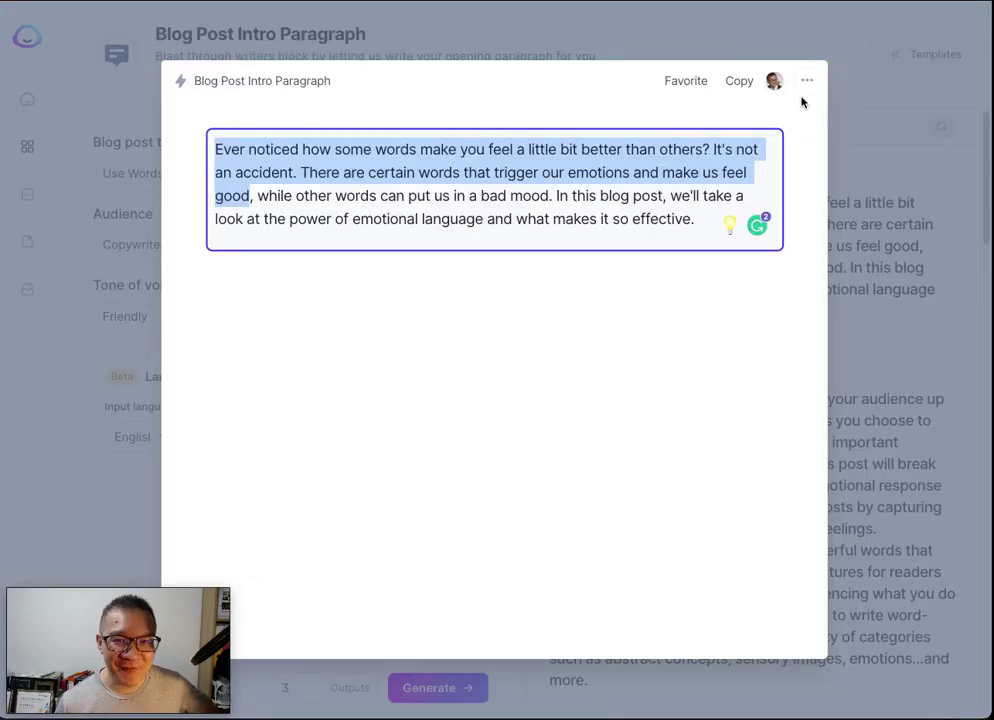
In Jarvis, close the open blog intro output and look through the full range of available content templates.
click(835, 104)
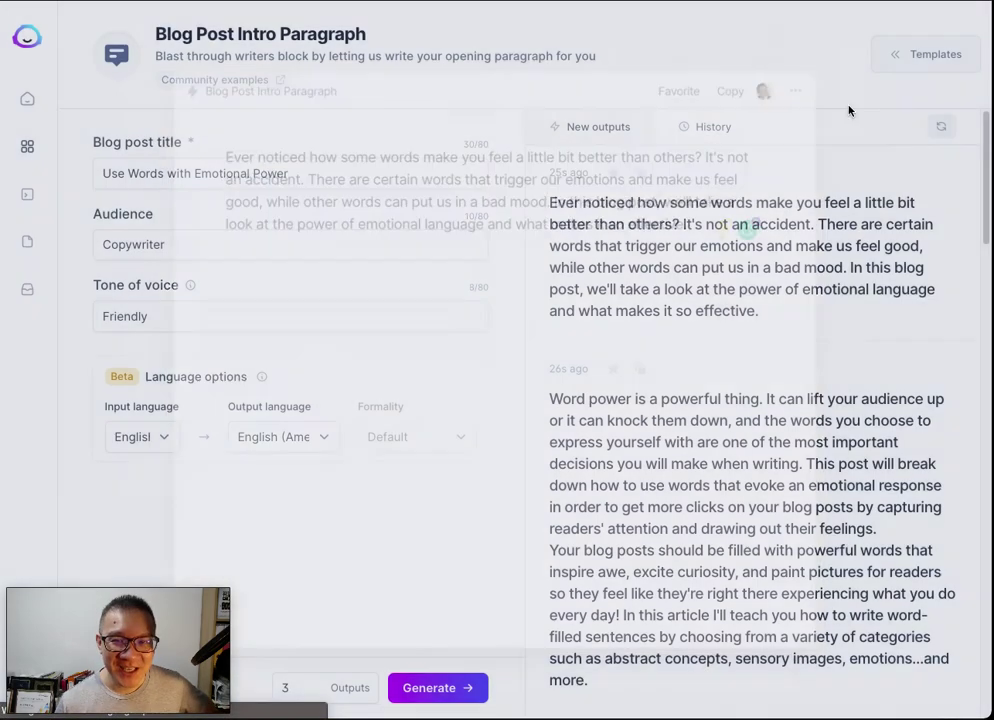
click(900, 58)
scroll(900, 305, down, 5)
scroll(901, 460, down, 2)
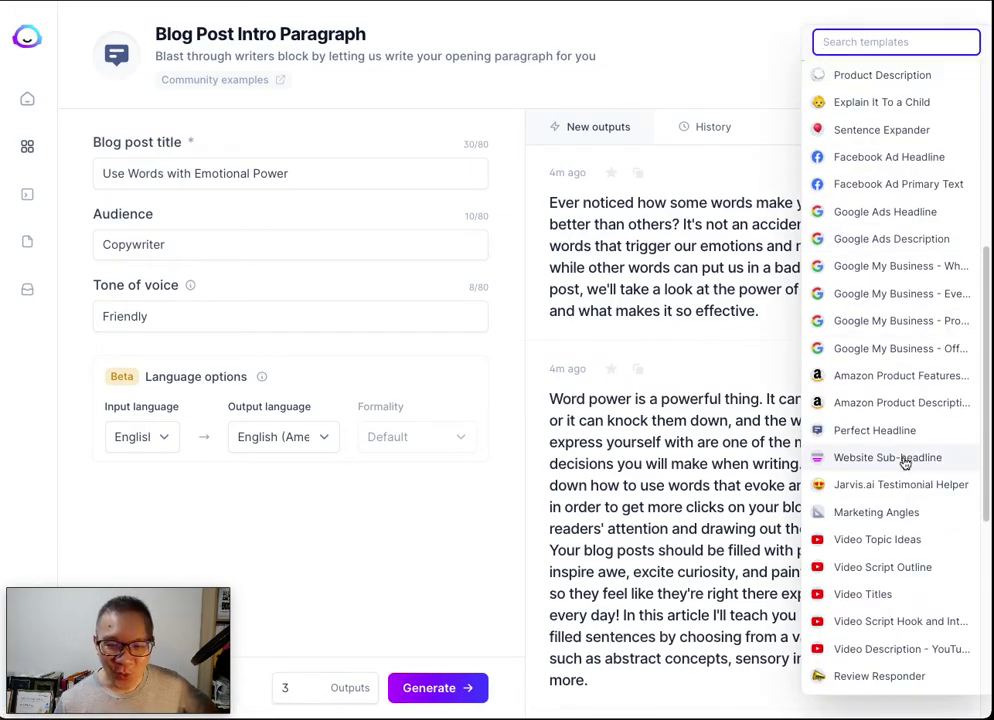
click(29, 112)
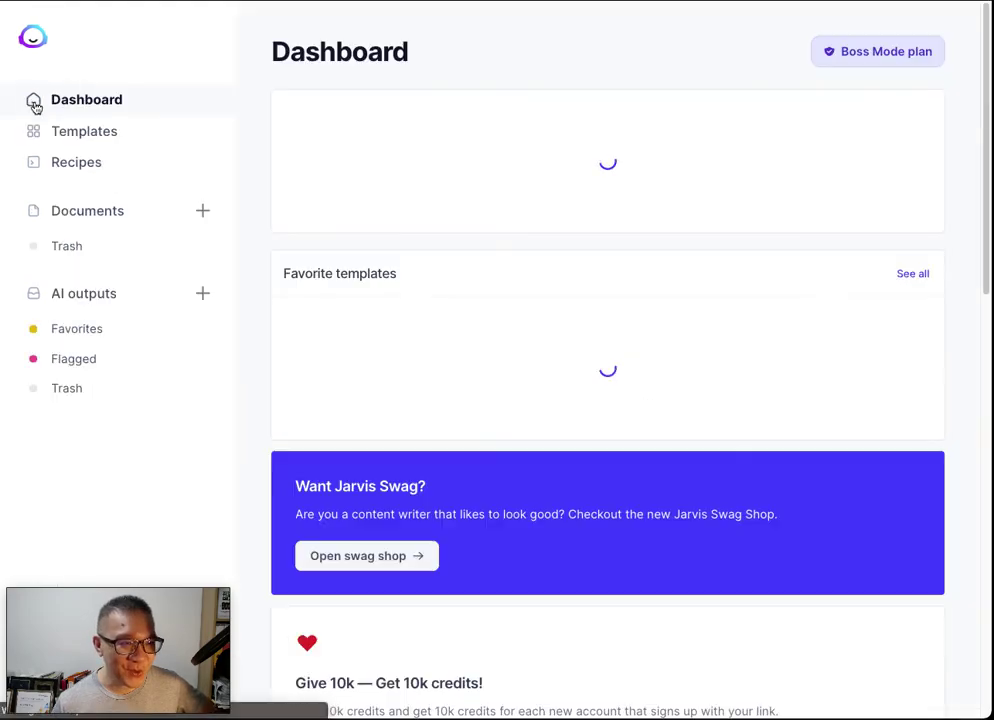
click(110, 140)
scroll(472, 210, down, 5)
scroll(472, 210, down, 20)
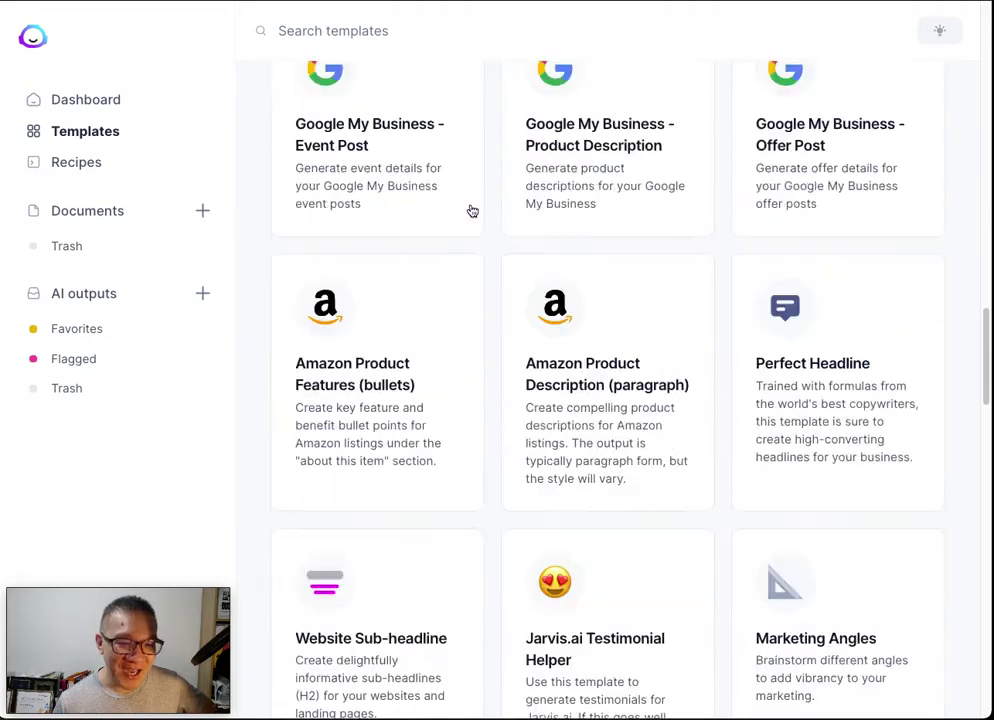
scroll(472, 210, down, 1)
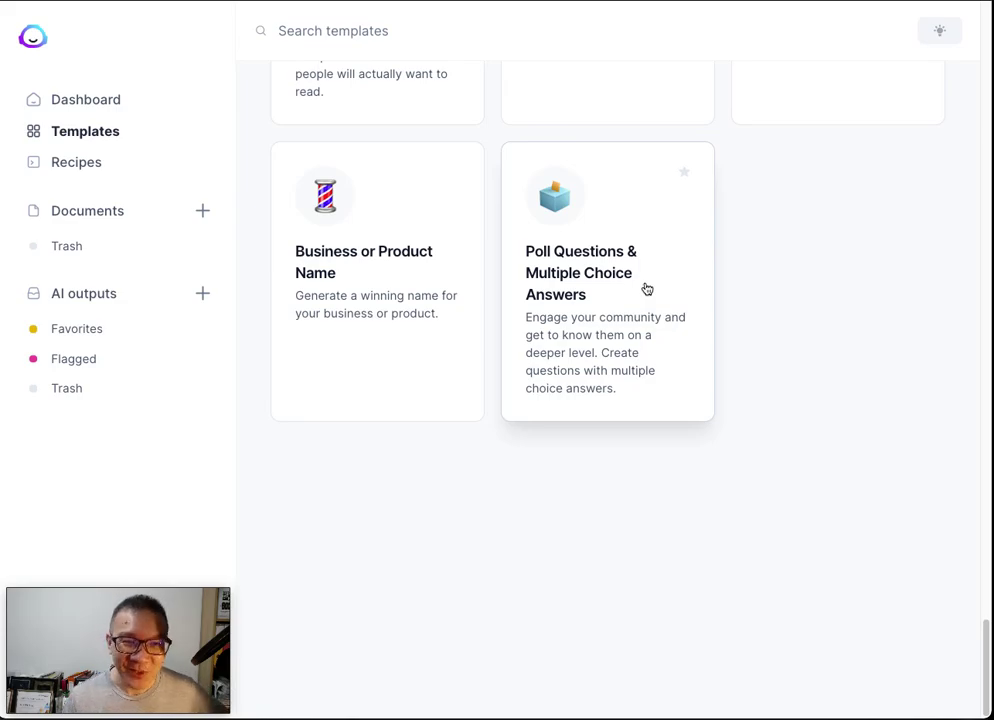
scroll(647, 289, up, 20)
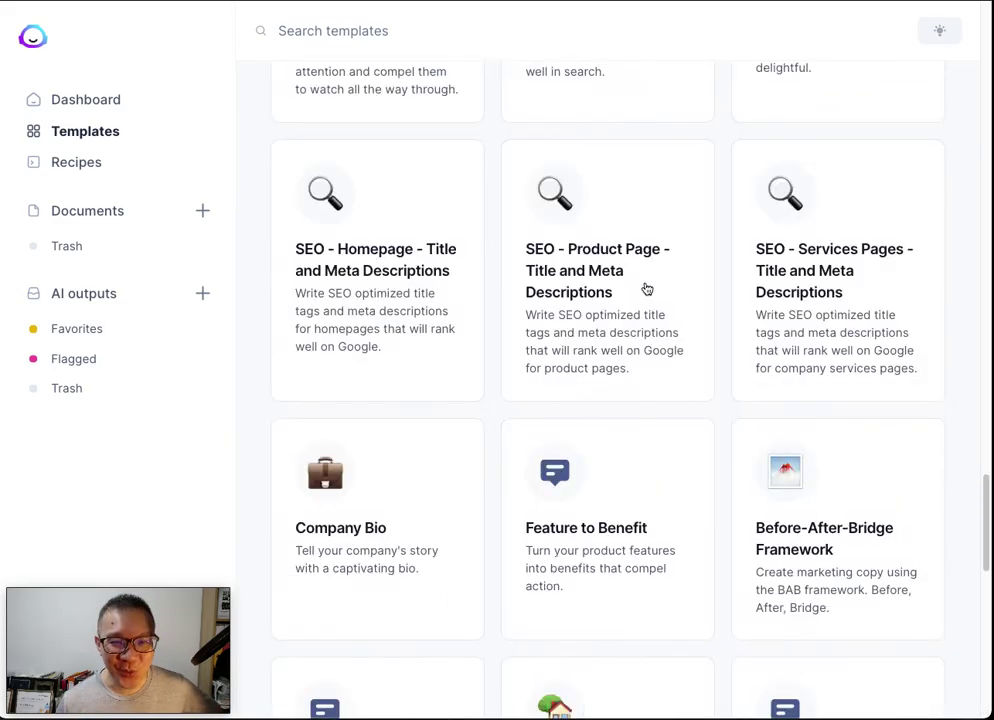
scroll(647, 289, up, 6)
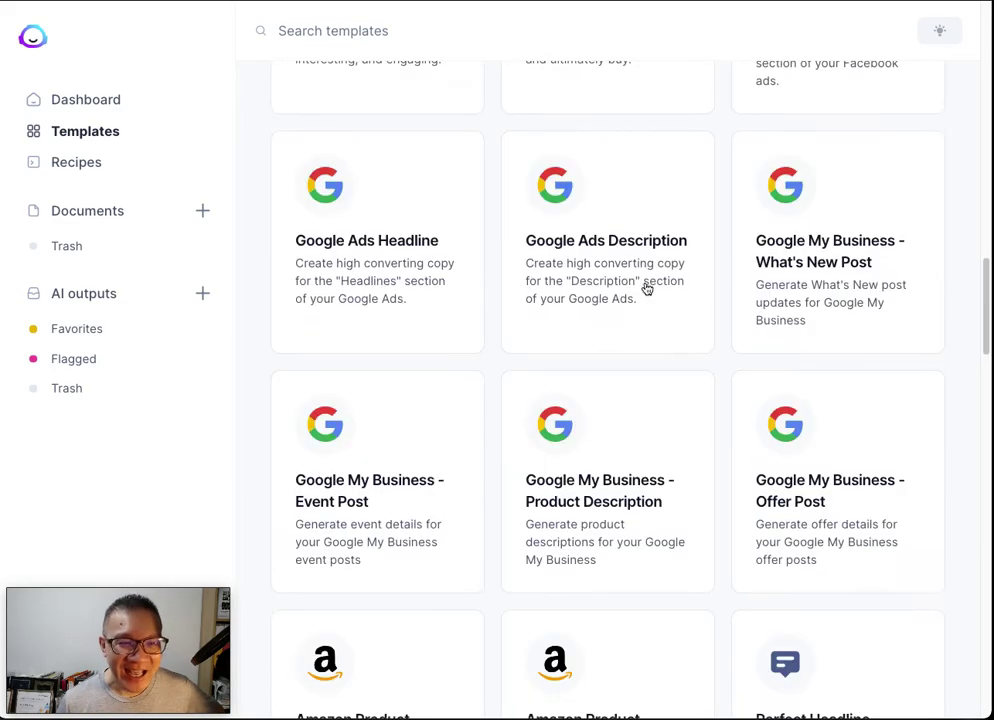
scroll(532, 158, up, 18)
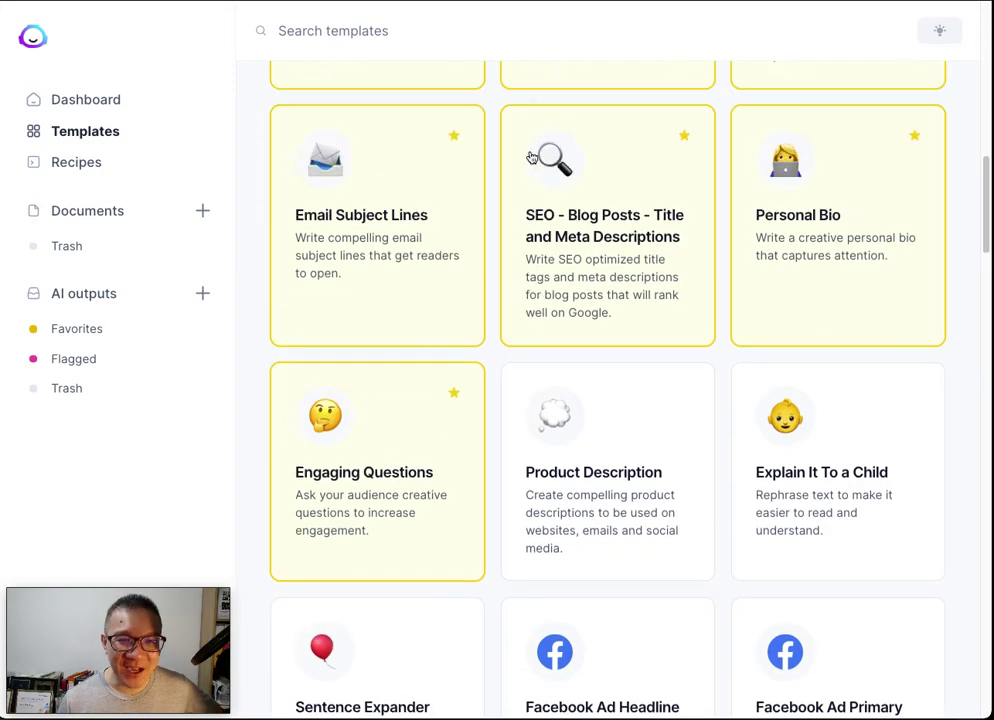
scroll(532, 158, down, 3)
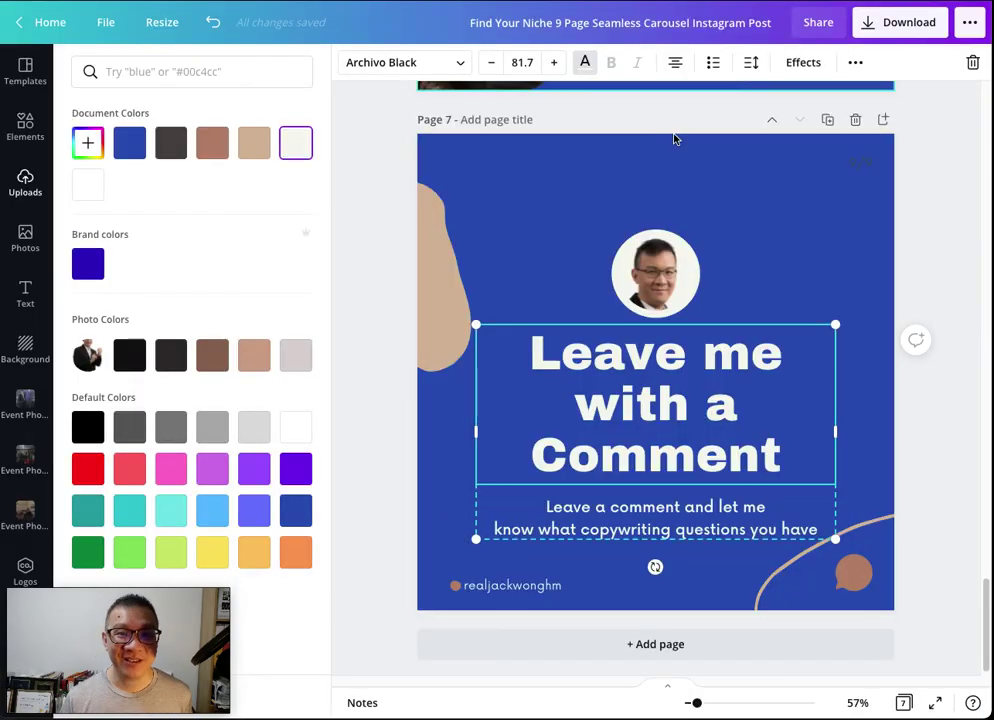
Back in Canva, download all 7 carousel pages as PNG and dismiss the completion dialog.
scroll(705, 245, down, 1)
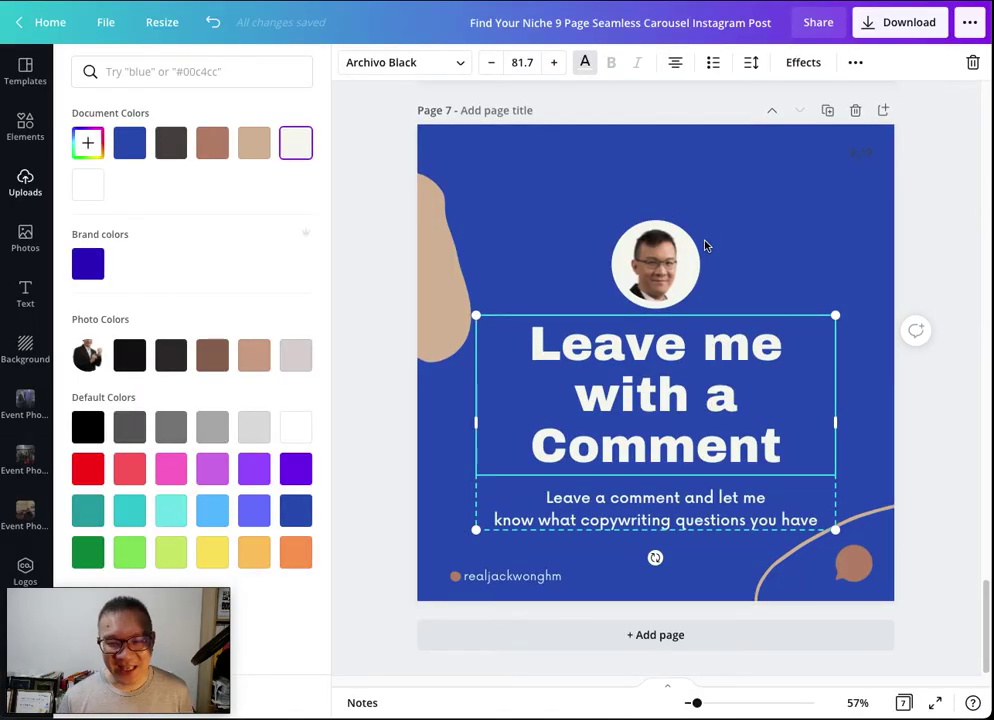
click(923, 27)
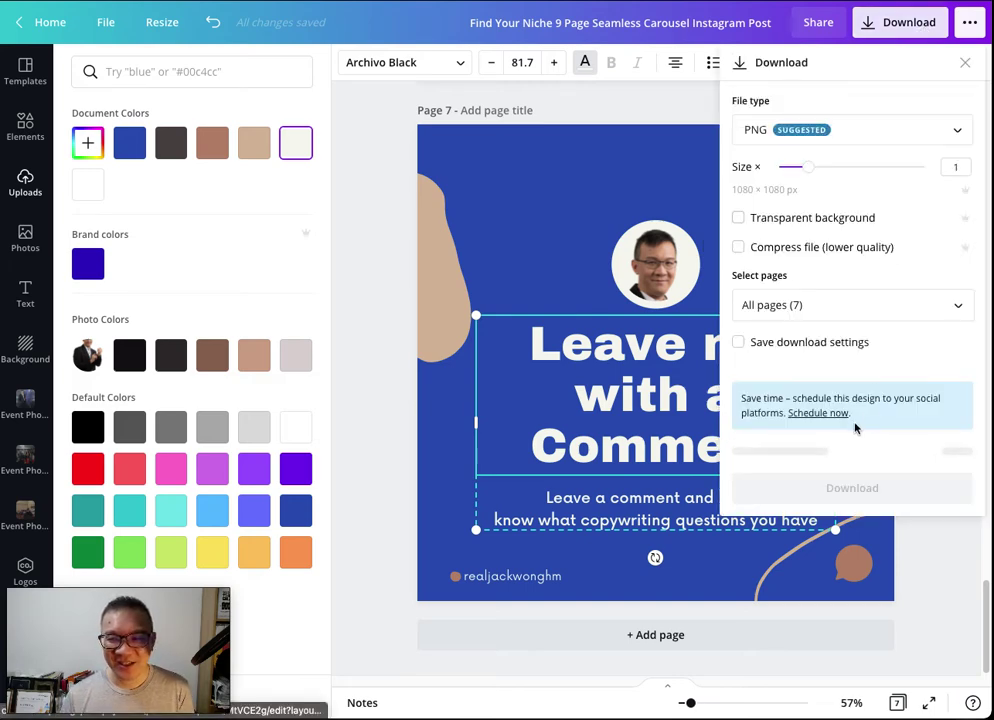
click(854, 451)
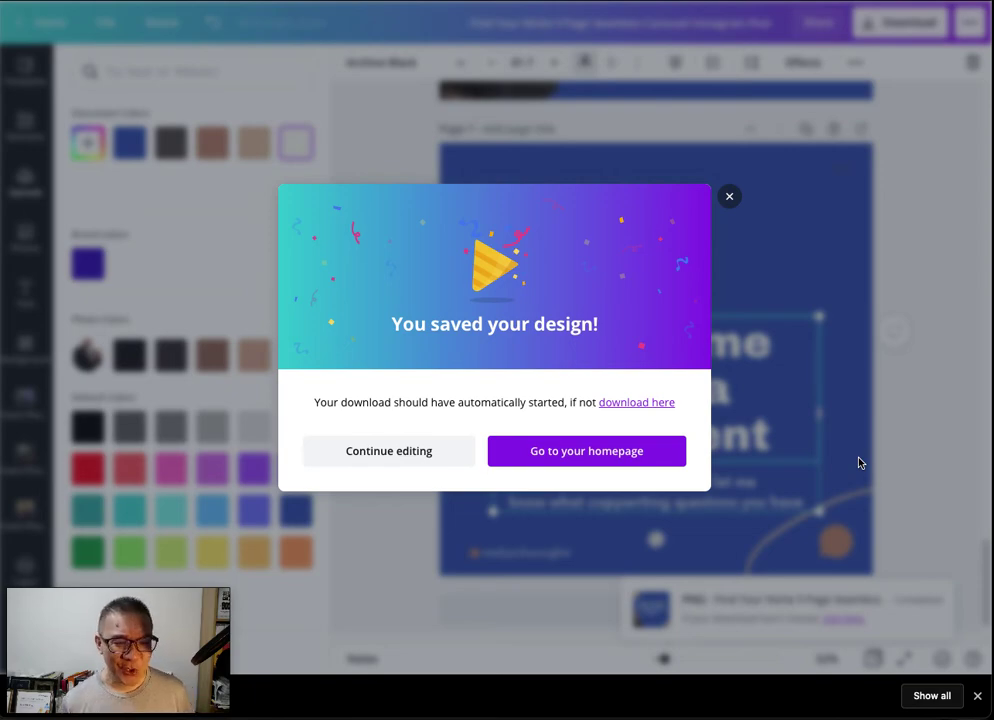
click(729, 199)
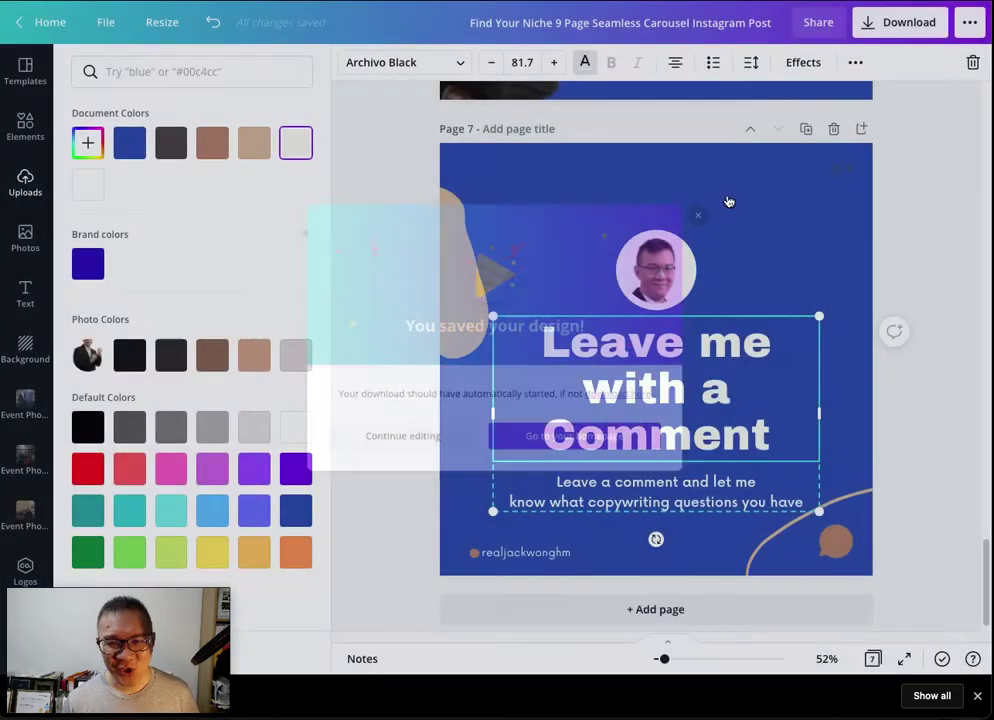
Open the Preview Instagram planner in a new browser tab.
key(ctrl+t)
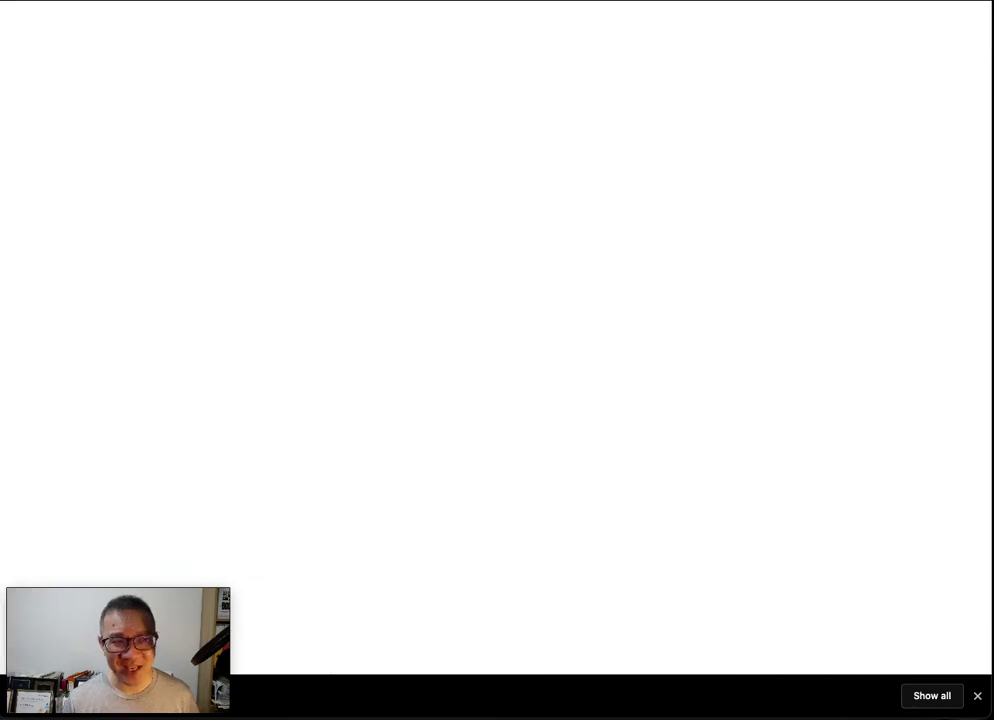
text(preview)
key(Return)
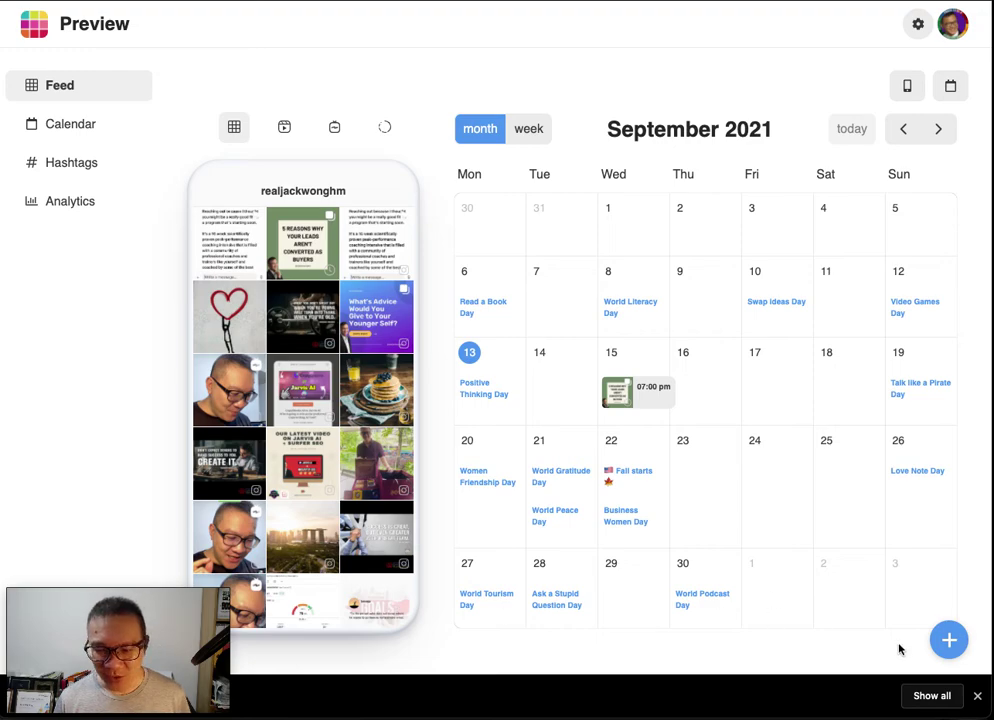
Add a new carousel post to the feed using the seven downloaded carousel images in page order.
click(946, 643)
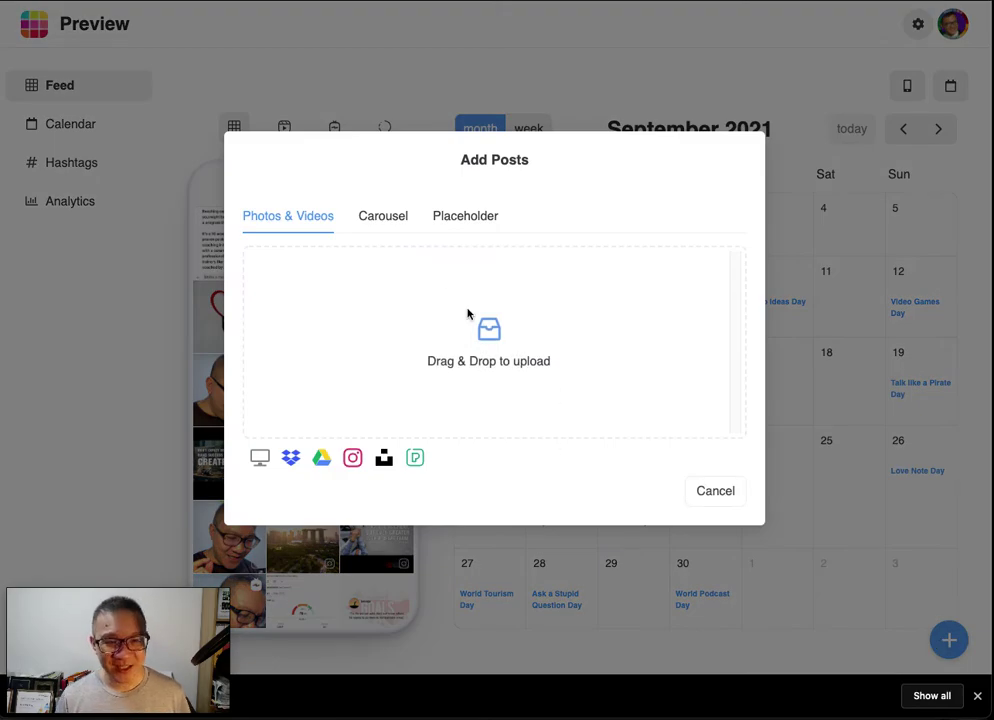
click(378, 222)
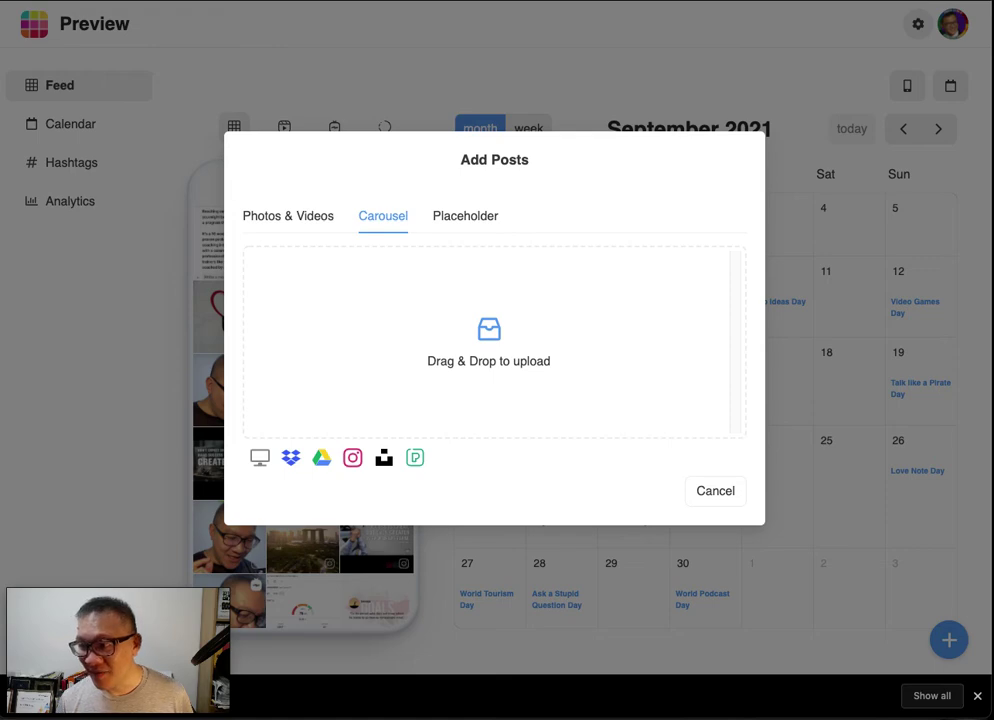
drag(993, 343, 597, 354)
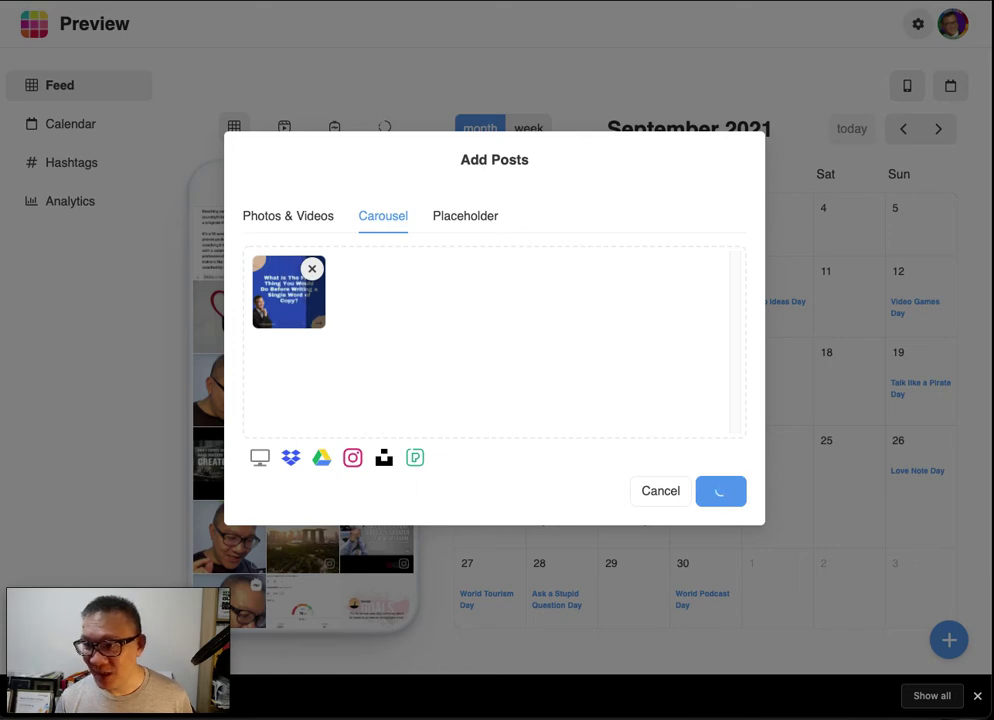
mouse_move(993, 204)
mouse_down()
mouse_move(845, 204)
mouse_move(993, 206)
mouse_up()
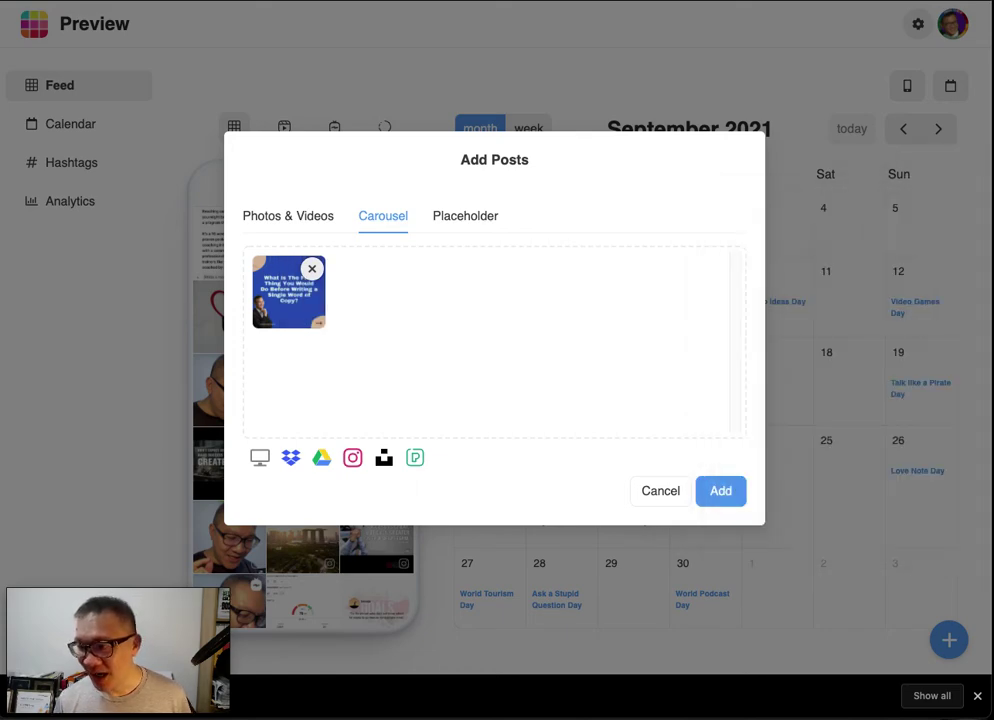
drag(993, 300, 541, 368)
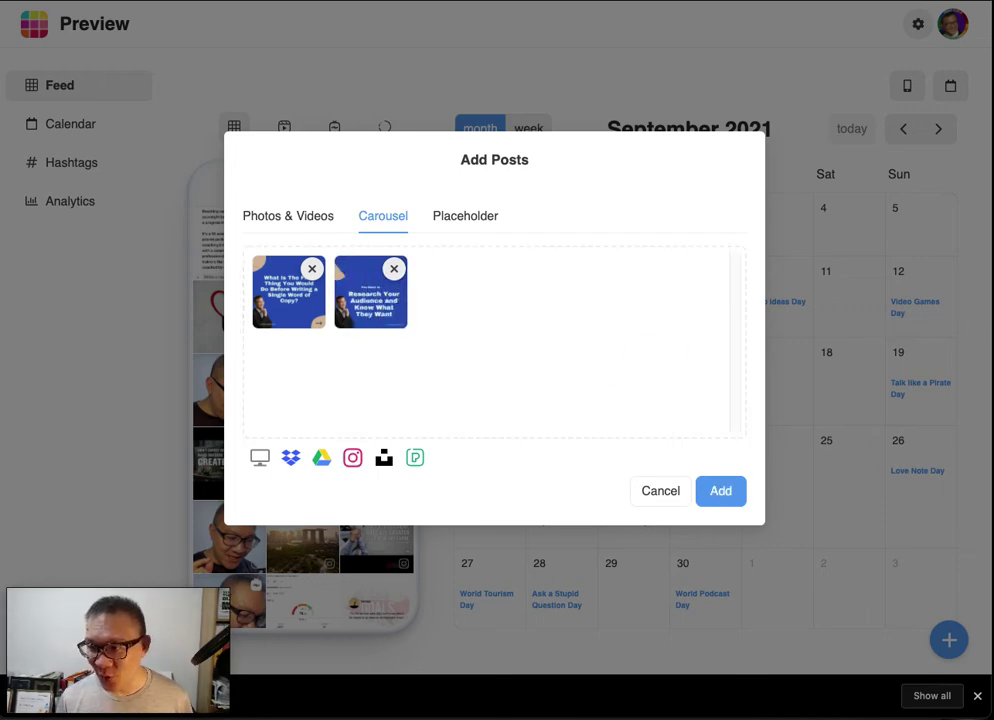
drag(993, 300, 434, 399)
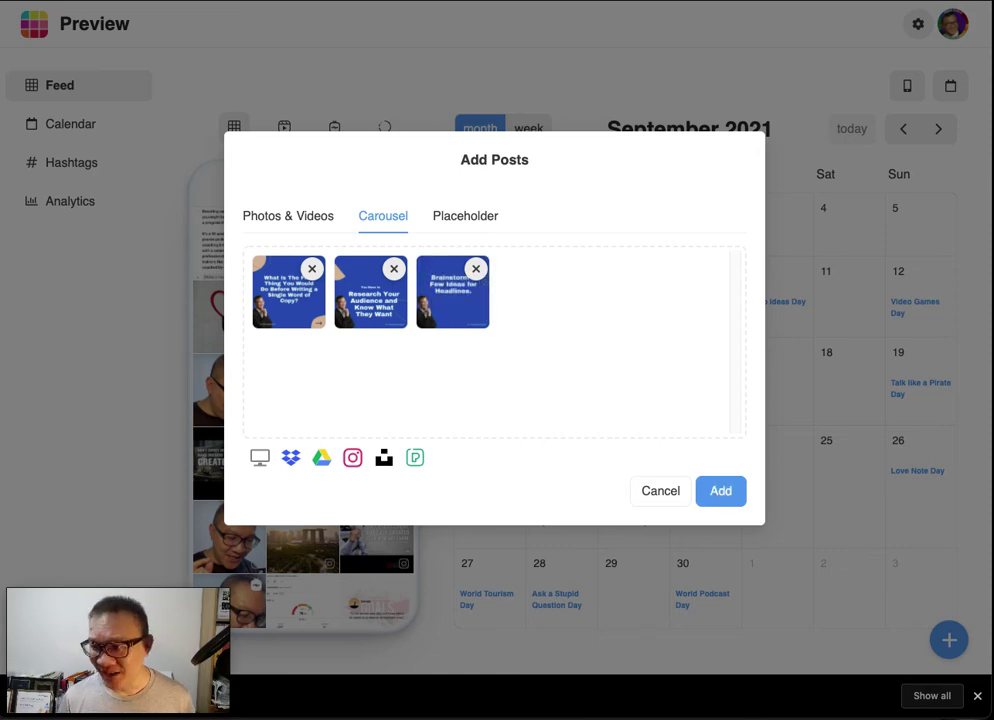
drag(993, 340, 615, 348)
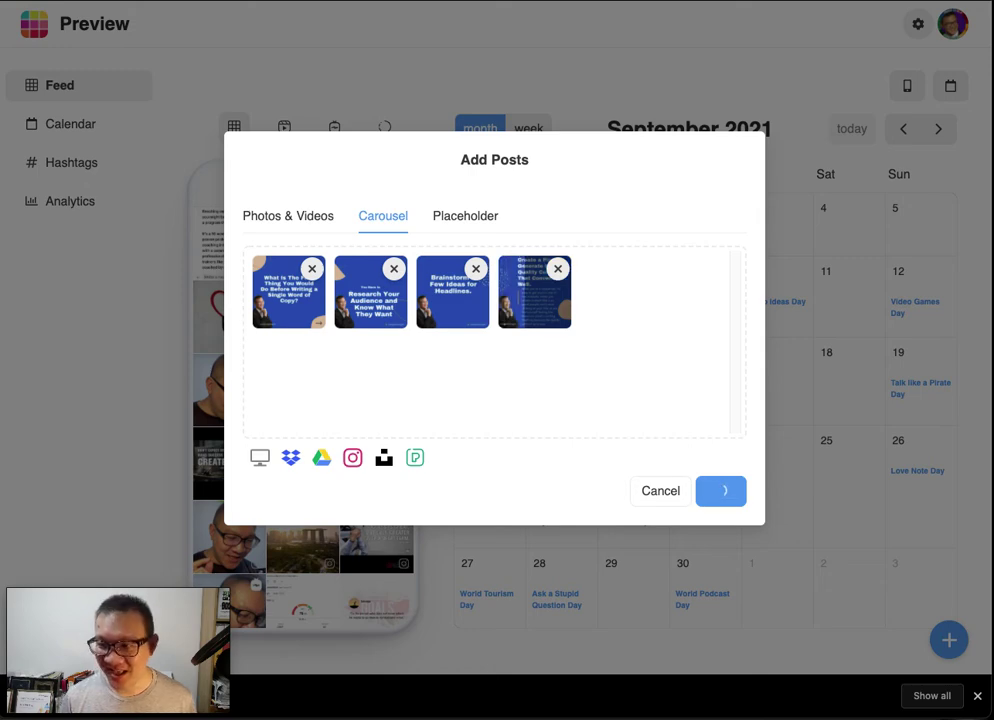
drag(993, 350, 700, 352)
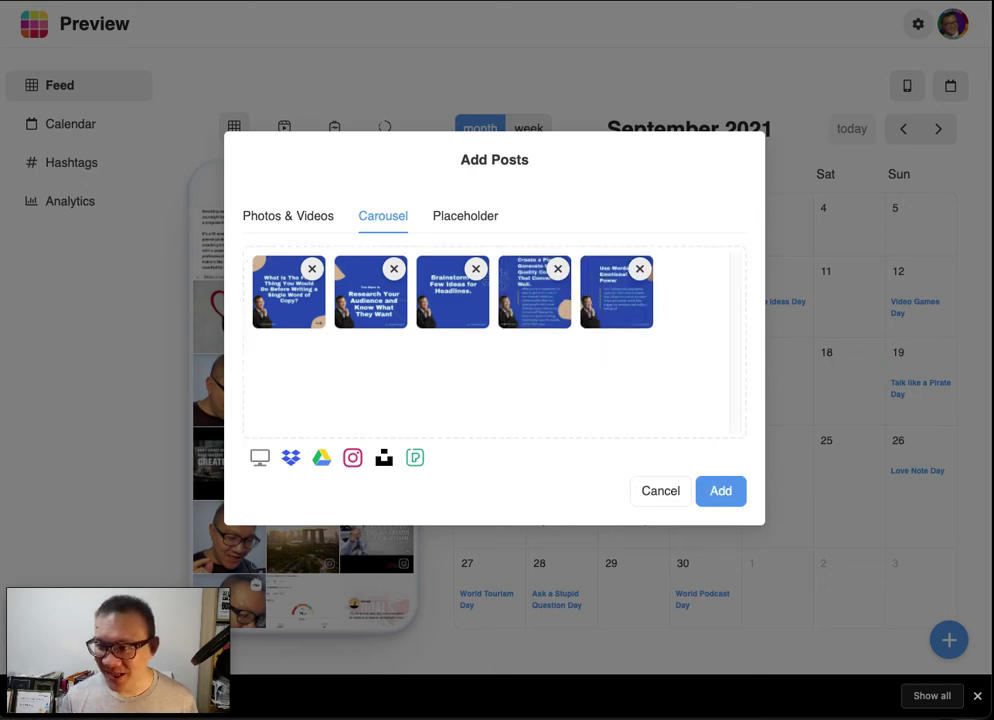
drag(993, 380, 422, 410)
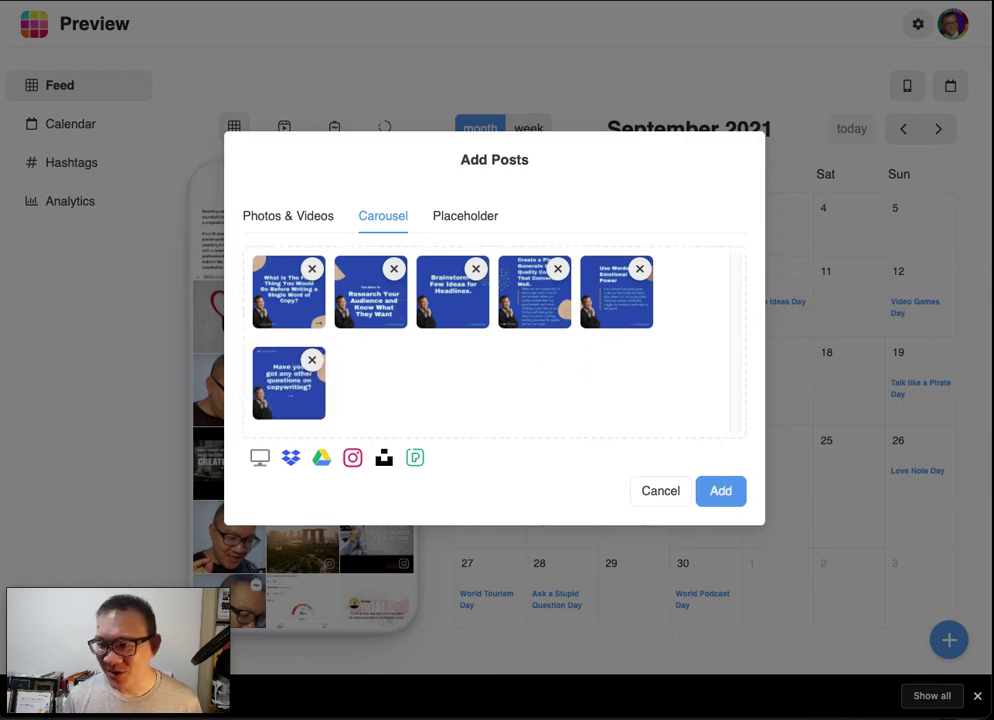
drag(993, 360, 561, 391)
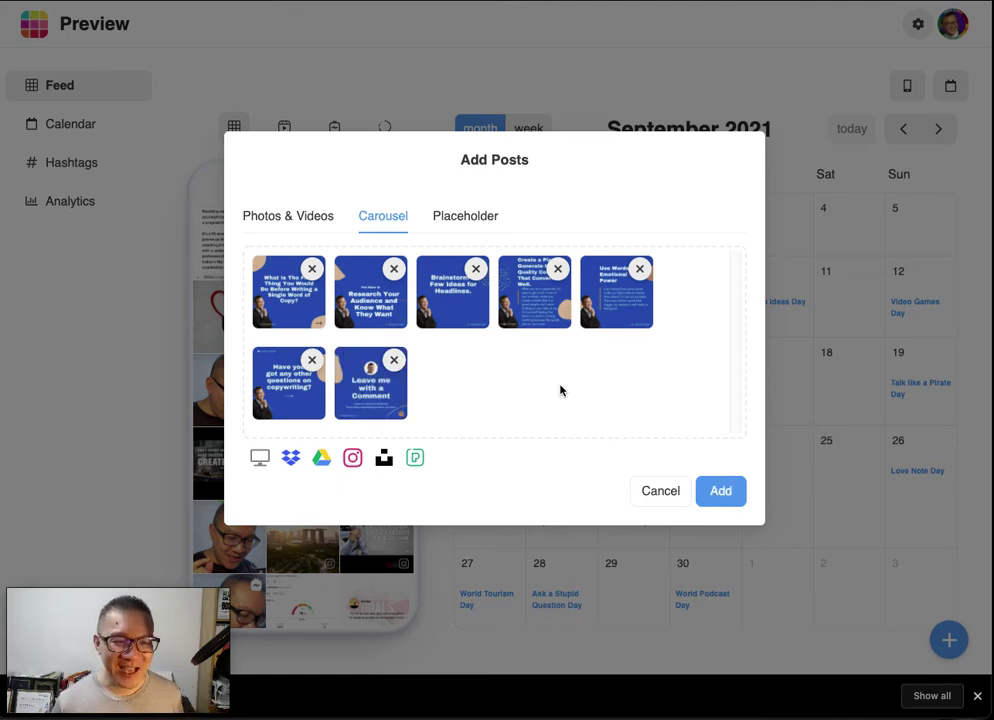
click(719, 497)
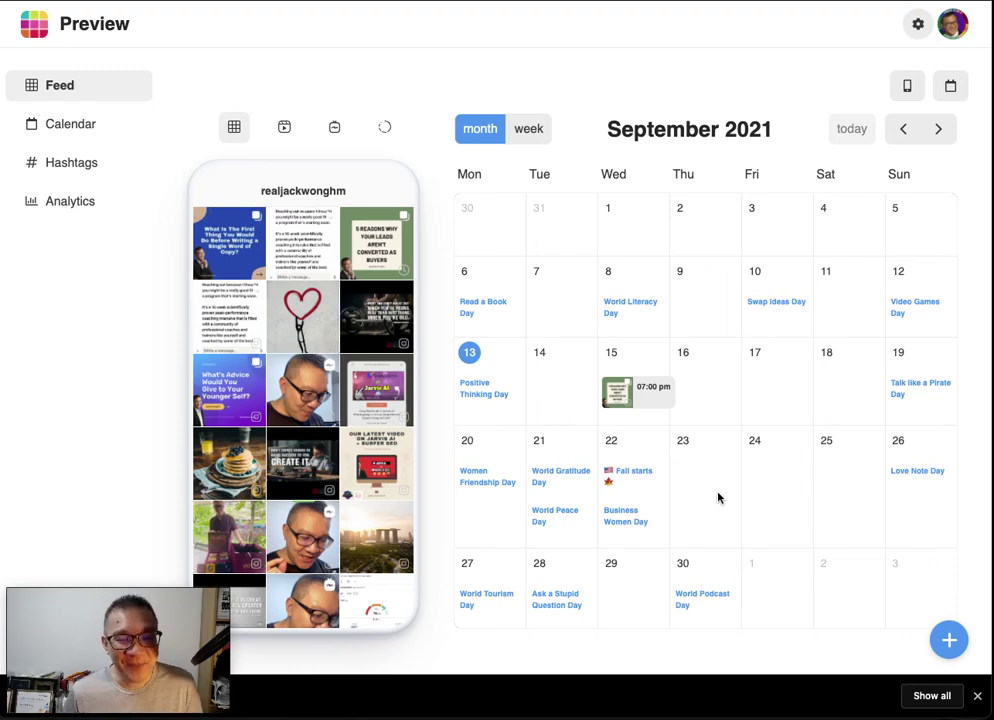
Open the new carousel post for editing and insert the Copywrting hashtag group into its caption.
mouse_move(388, 603)
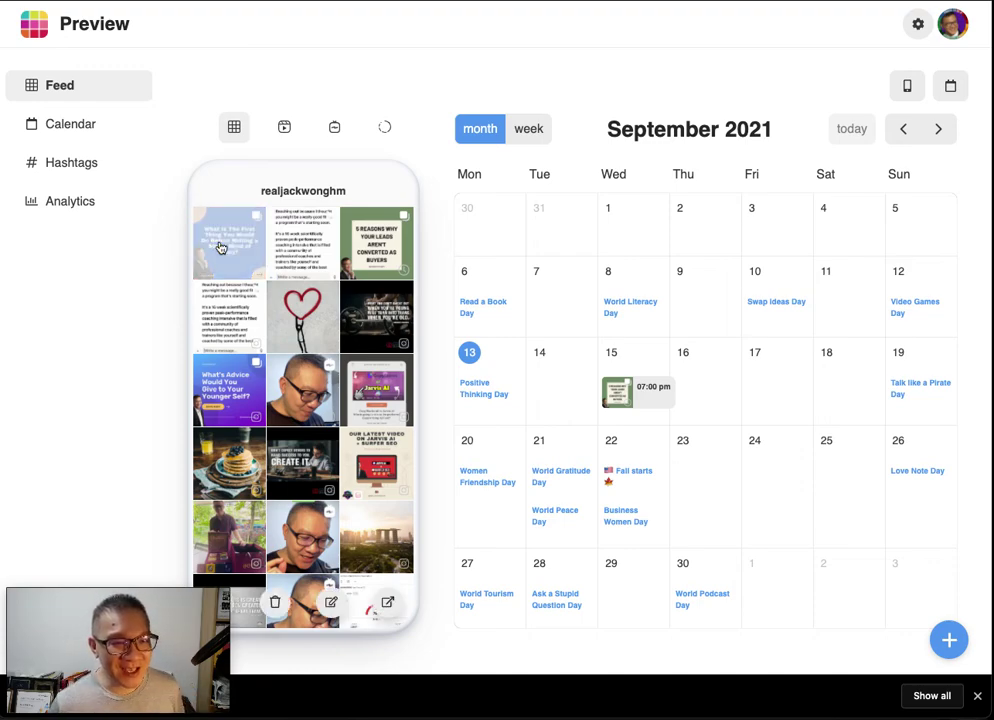
click(331, 603)
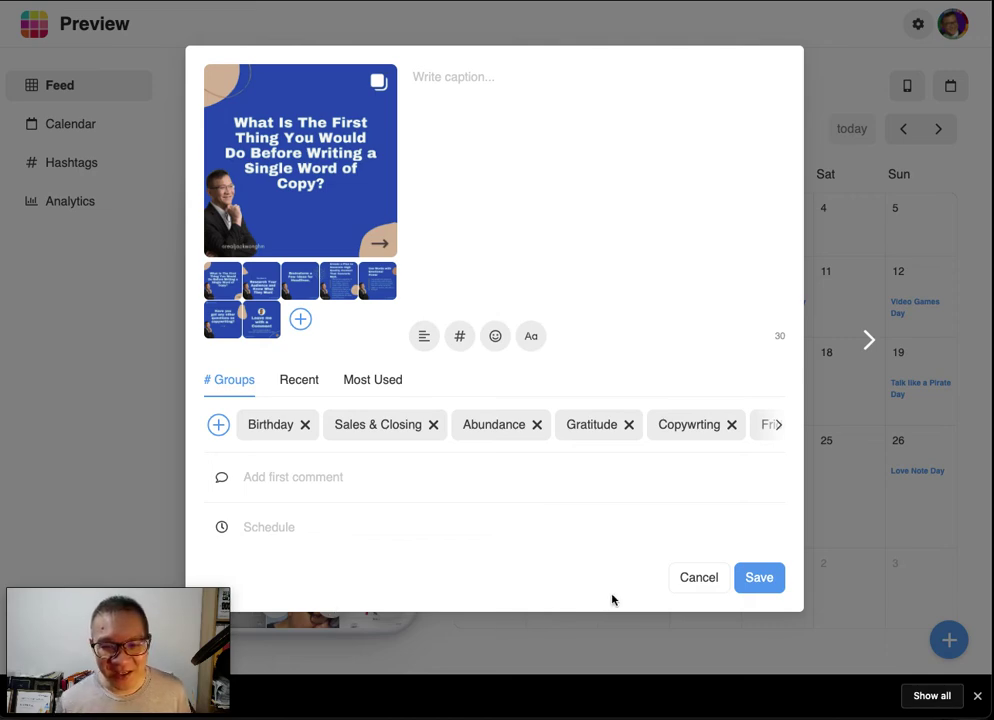
click(679, 440)
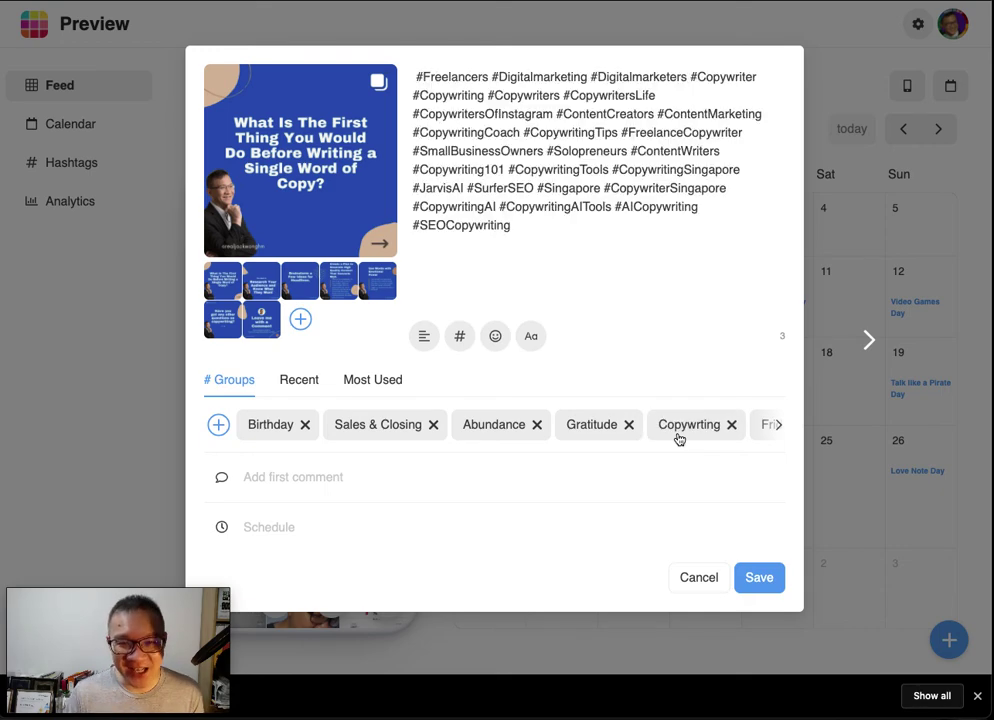
Remove the leading space before the hashtags and add two line breaks above them in the caption.
click(416, 77)
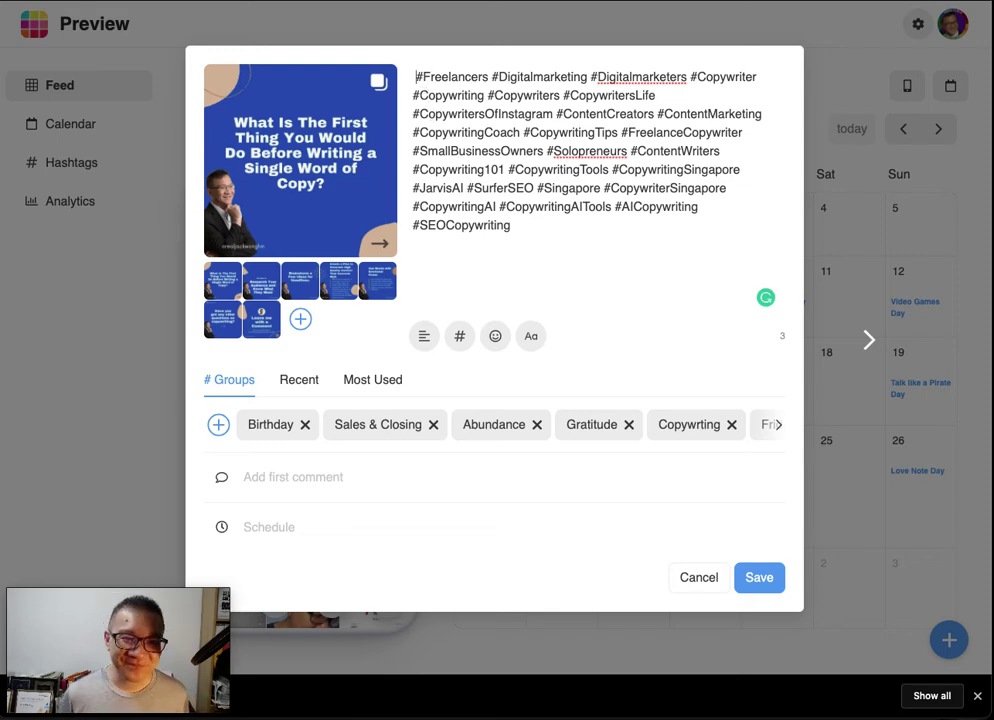
key(BackSpace)
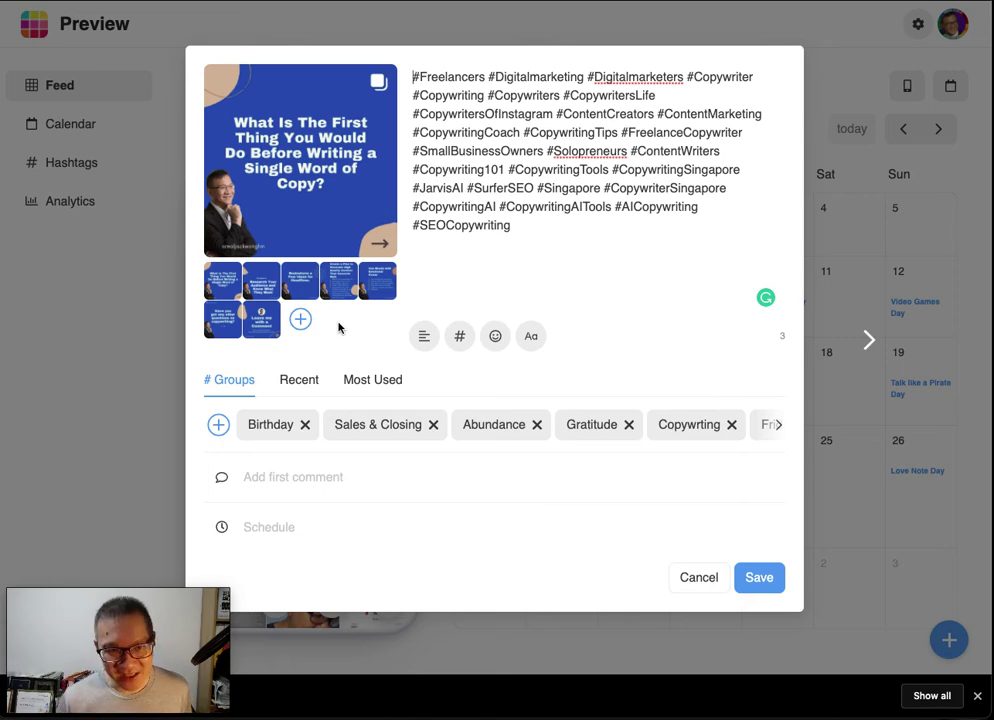
key(Return)
key(Return)
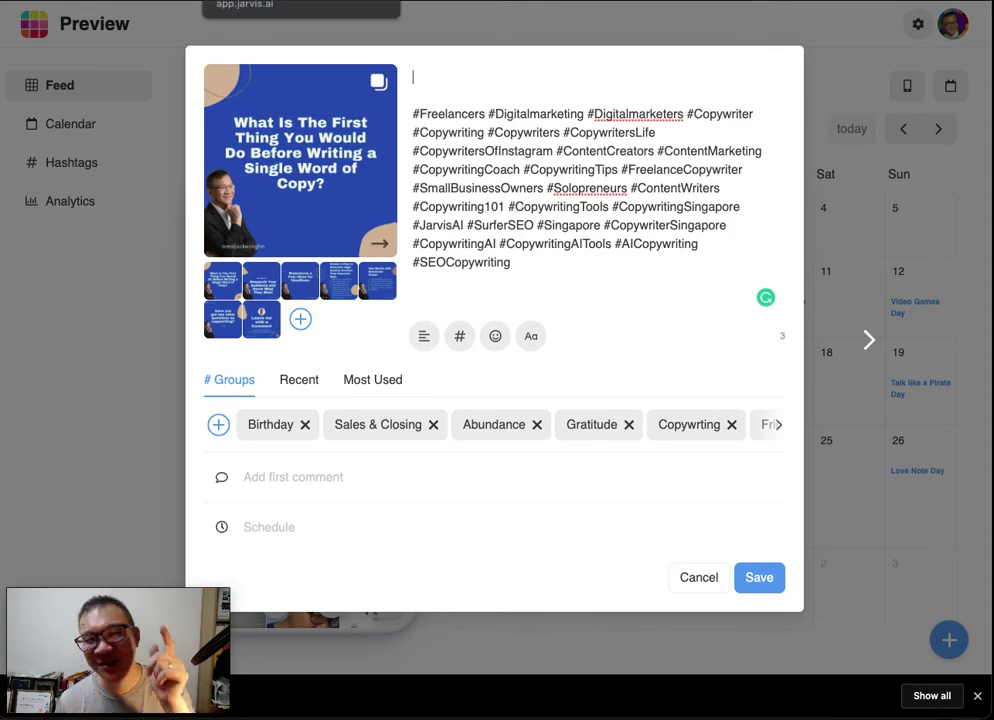
Switch to Jarvis and open the Photo Post Captions template.
click(430, 2)
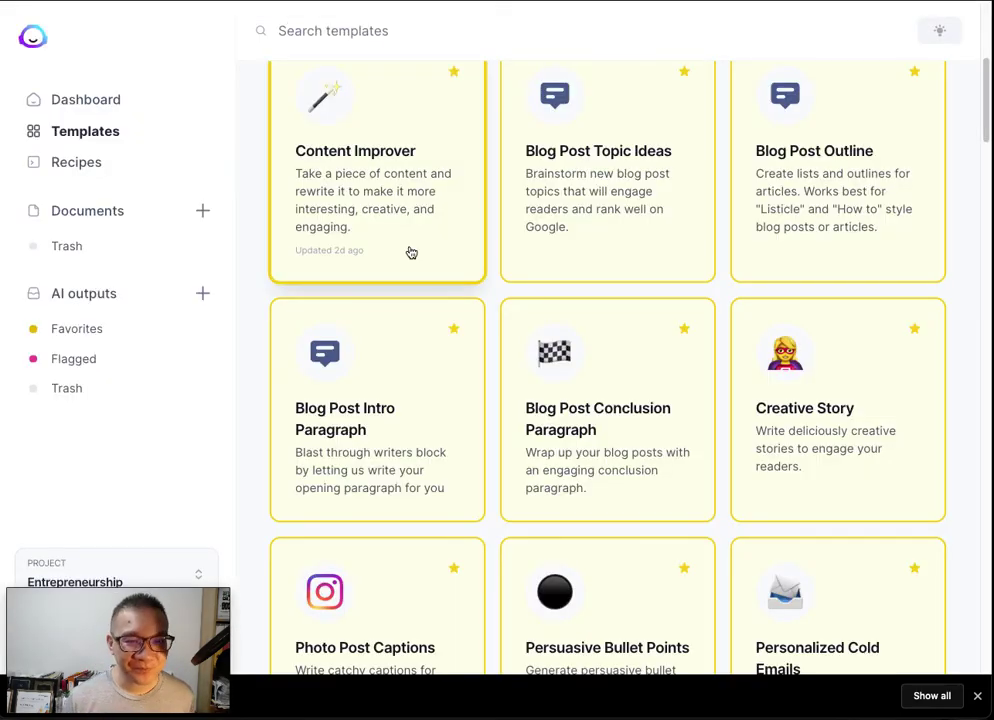
scroll(739, 337, down, 3)
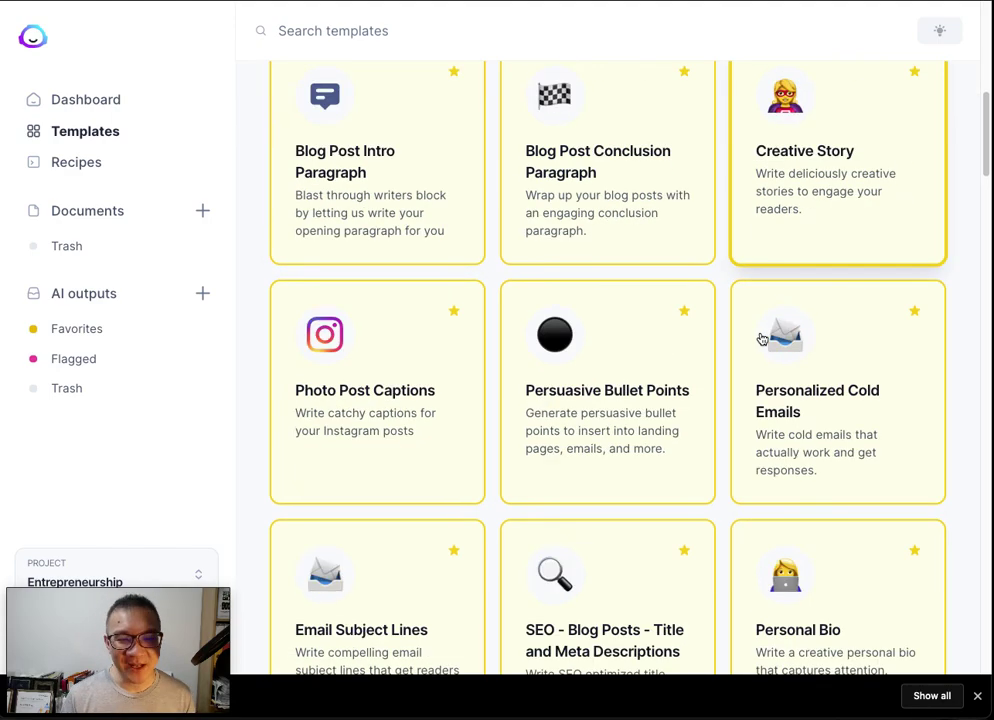
click(388, 421)
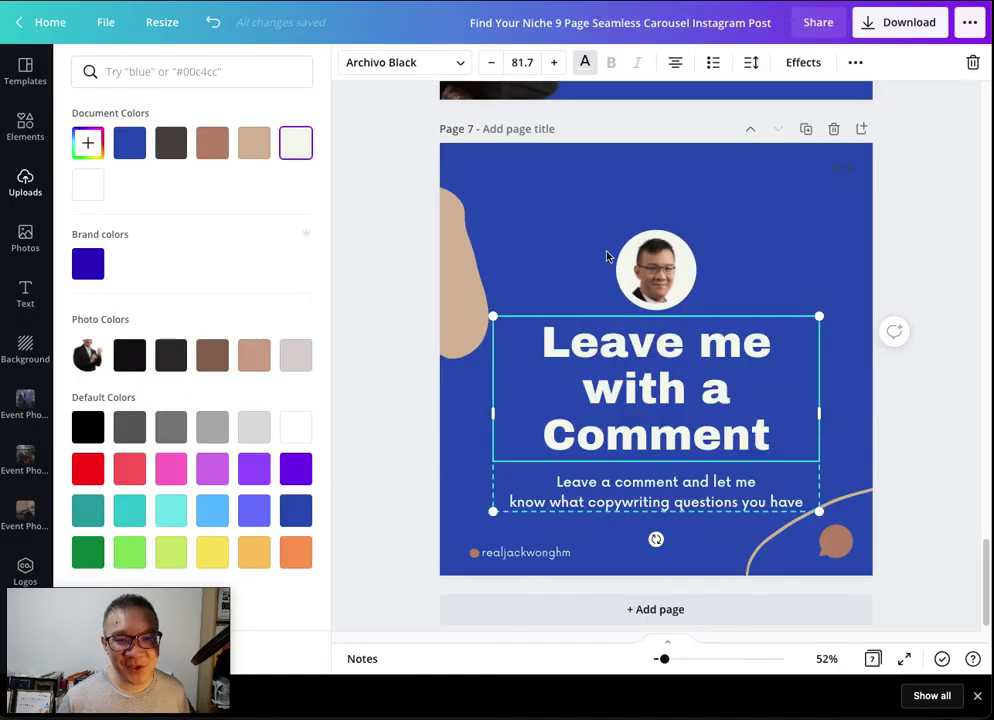
Copy the page 1 headline from the Canva carousel and paste it as the post topic in Jarvis, replacing the existing text.
scroll(610, 260, up, 15)
click(618, 323)
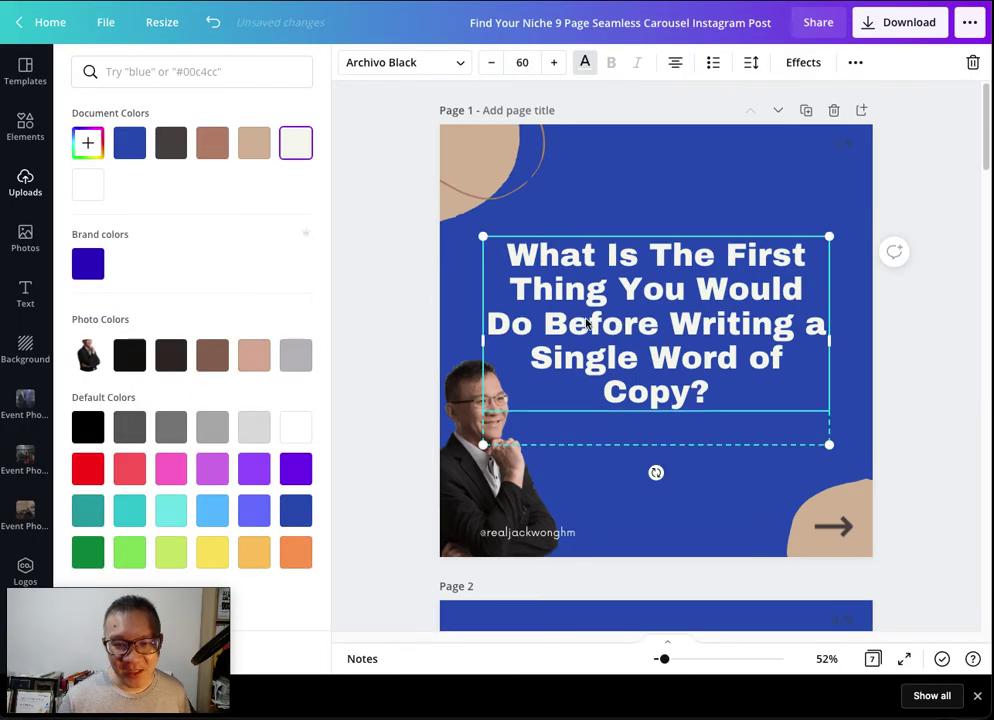
click(587, 318)
key(ctrl+c)
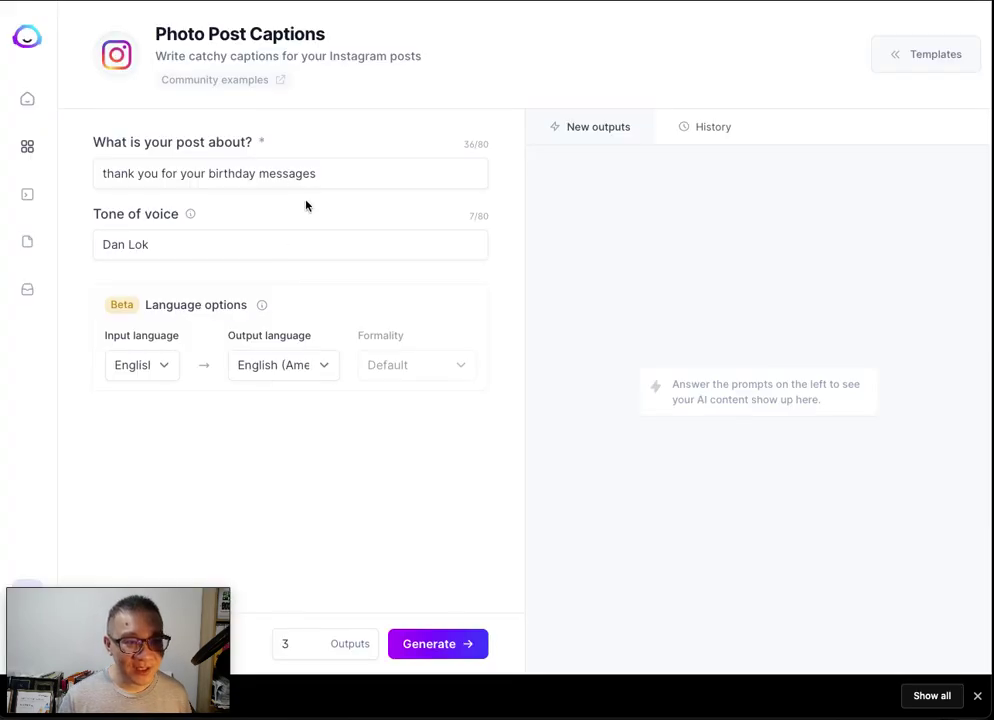
click(335, 175)
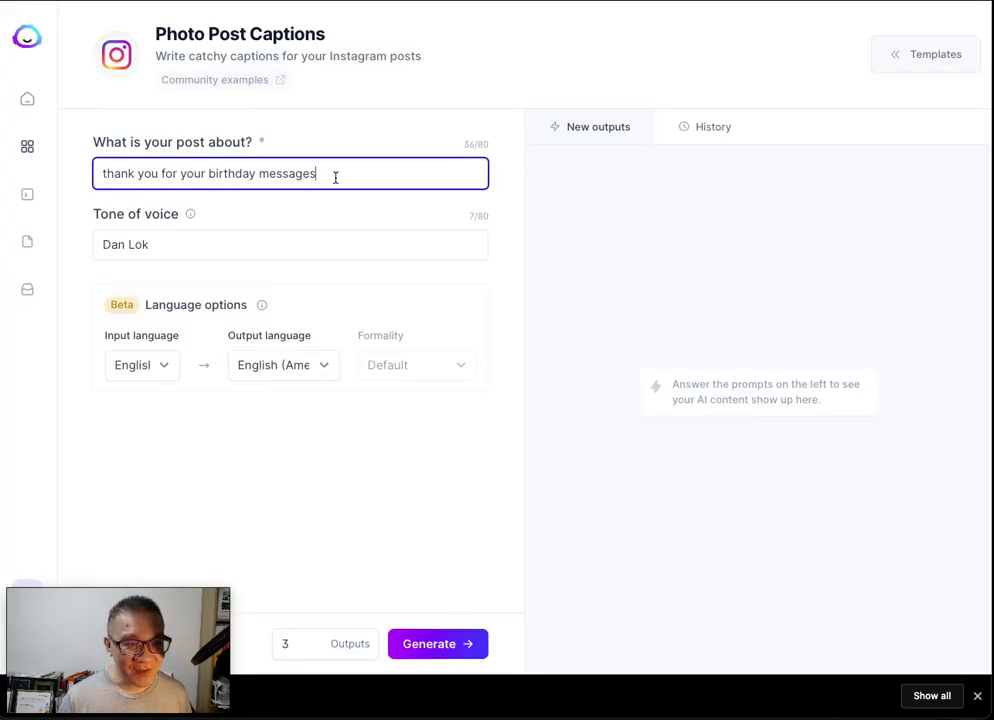
key(ctrl+a)
key(ctrl+v)
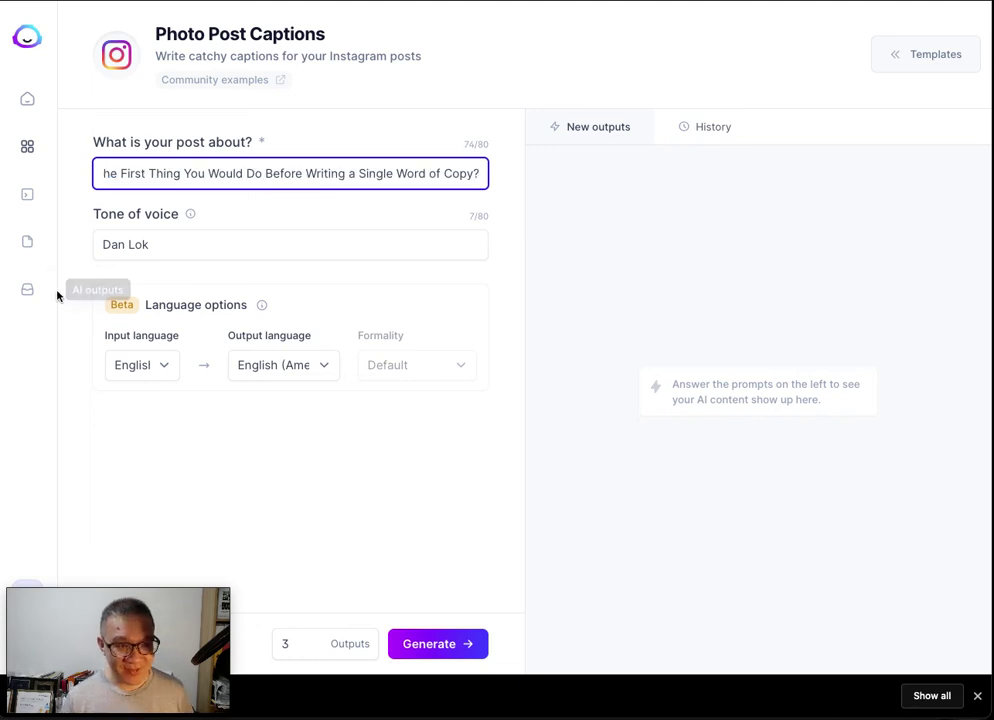
Set the tone of voice to Friendly and generate 3 photo post captions.
click(153, 250)
key(ctrl+a)
text(Freien)
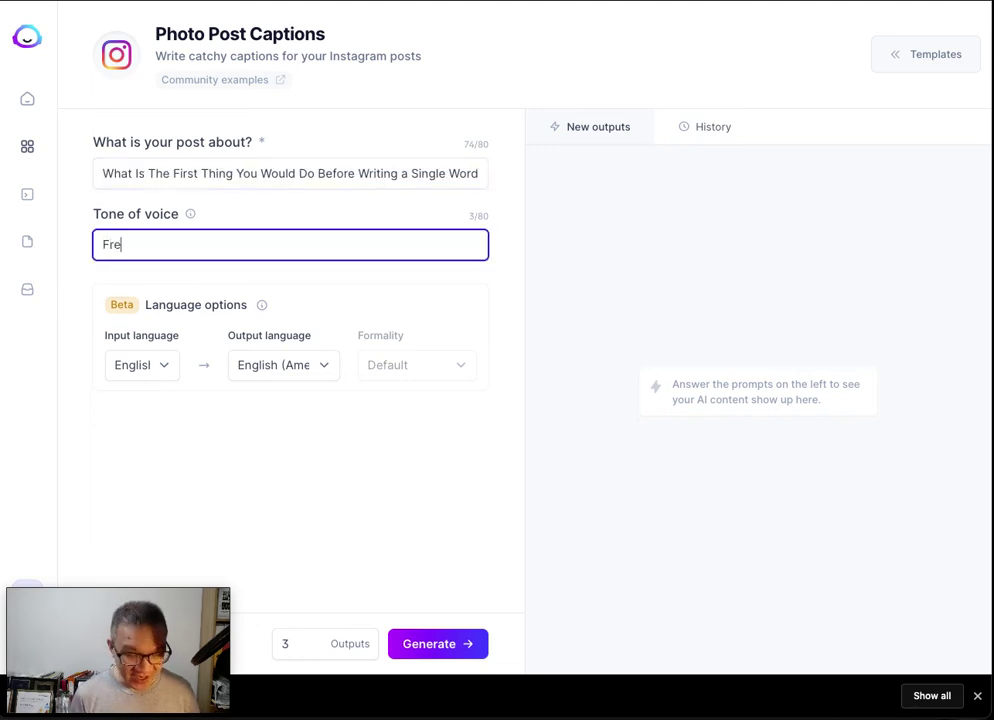
key(BackSpace)
key(BackSpace)
key(BackSpace)
key(BackSpace)
text(iendly)
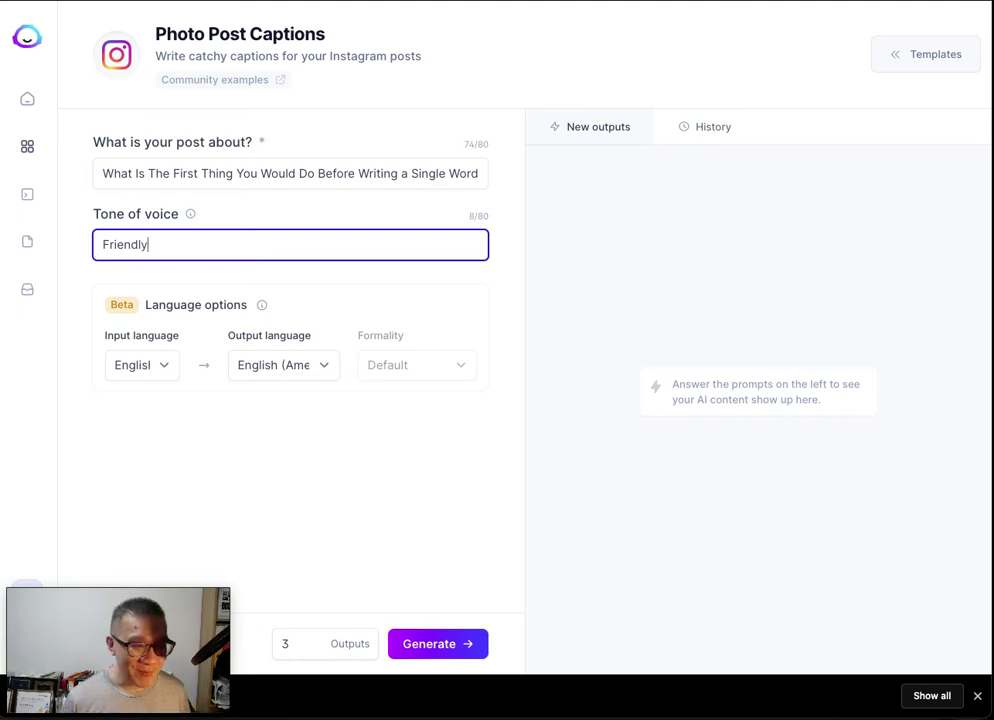
click(439, 655)
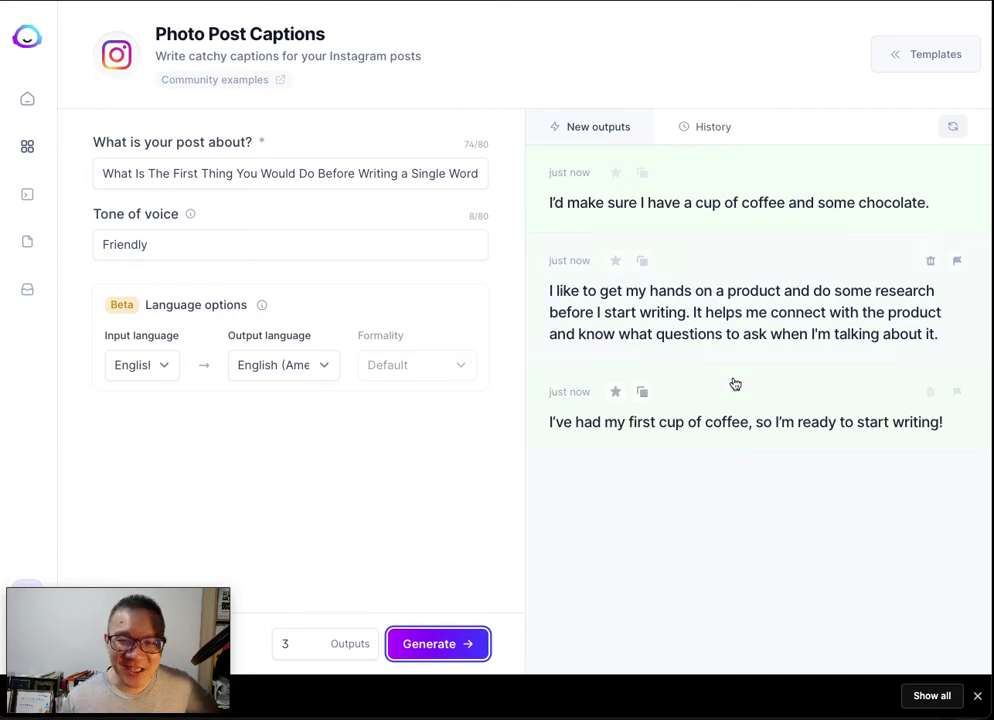
Open the generated caption about researching a product before writing, copy its full text and close it.
click(728, 346)
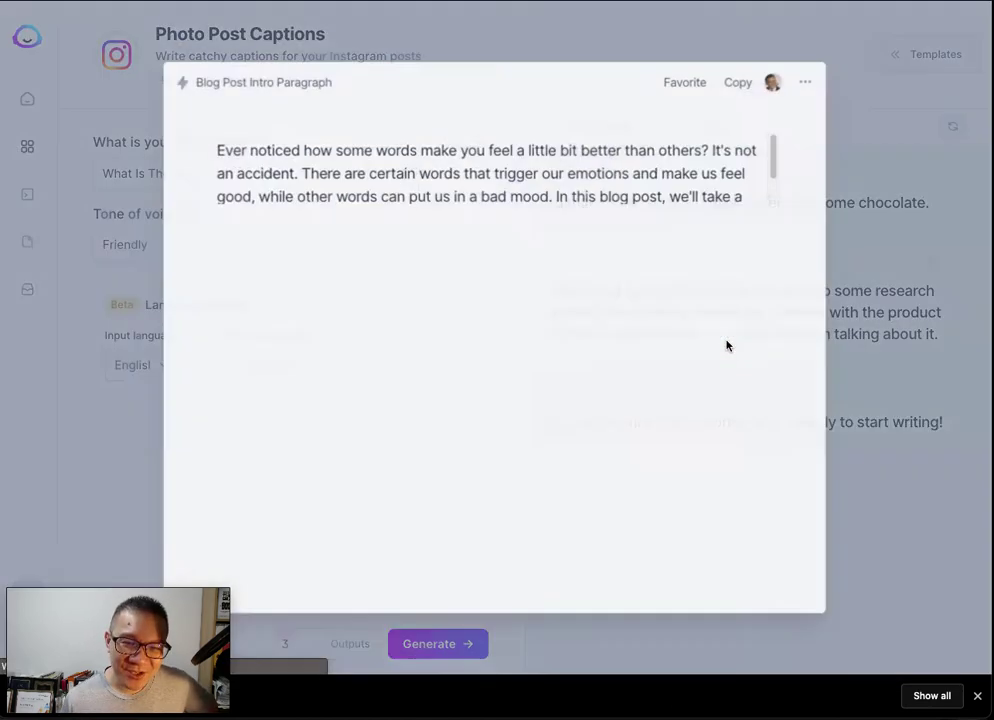
drag(358, 190, 182, 135)
key(ctrl+c)
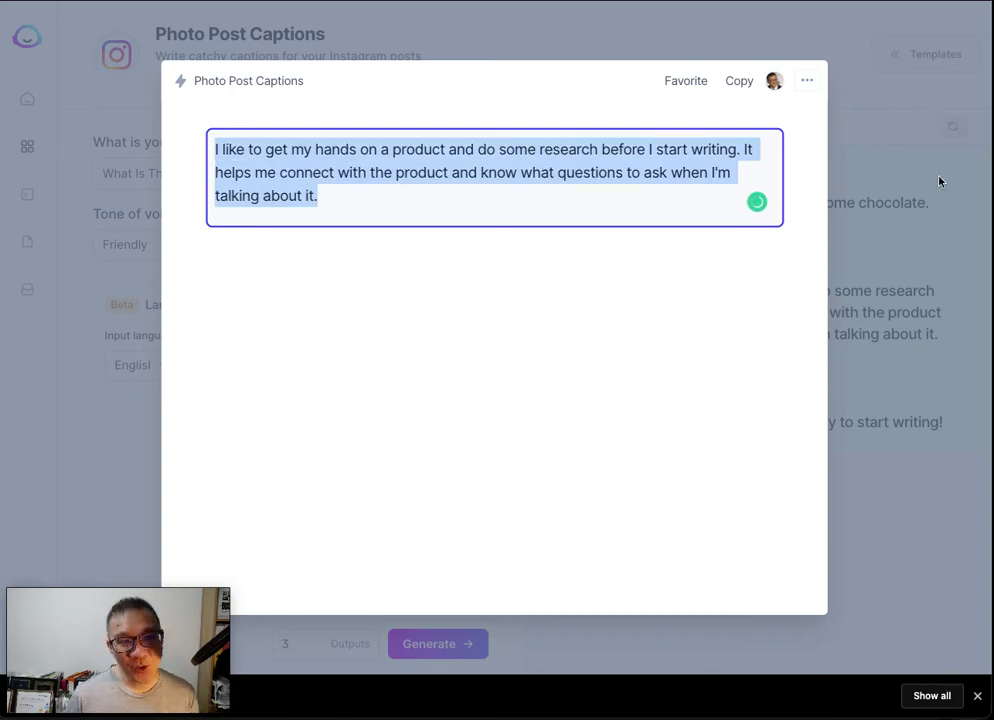
click(936, 208)
click(936, 208)
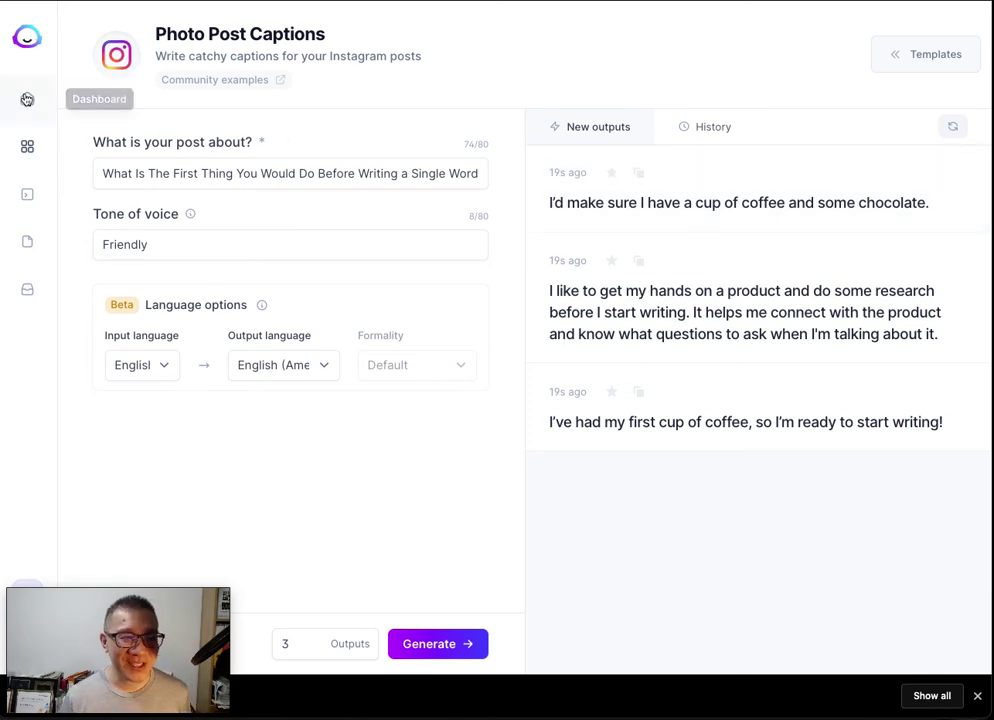
Switch to the Creative Story template and replace the plot with the copied caption.
click(914, 45)
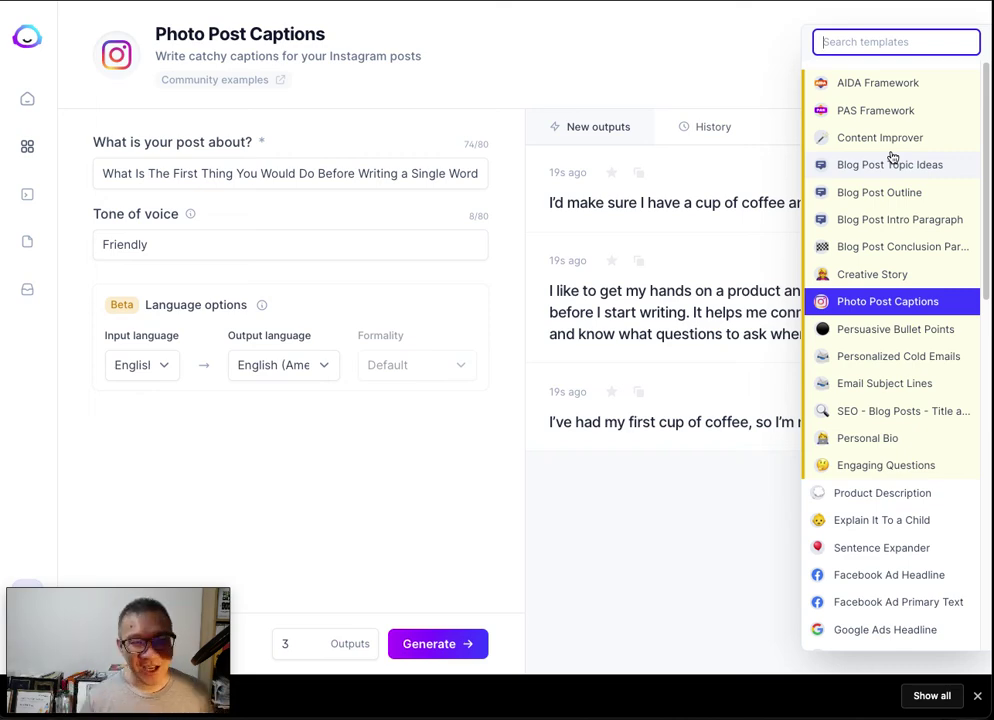
click(890, 273)
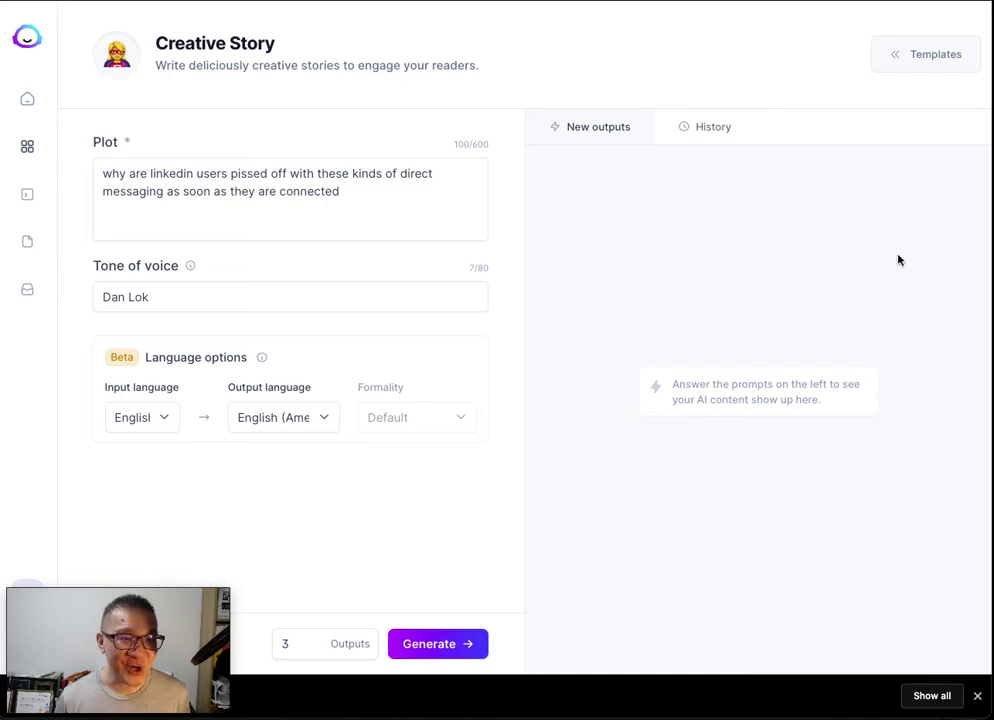
drag(382, 211, 78, 158)
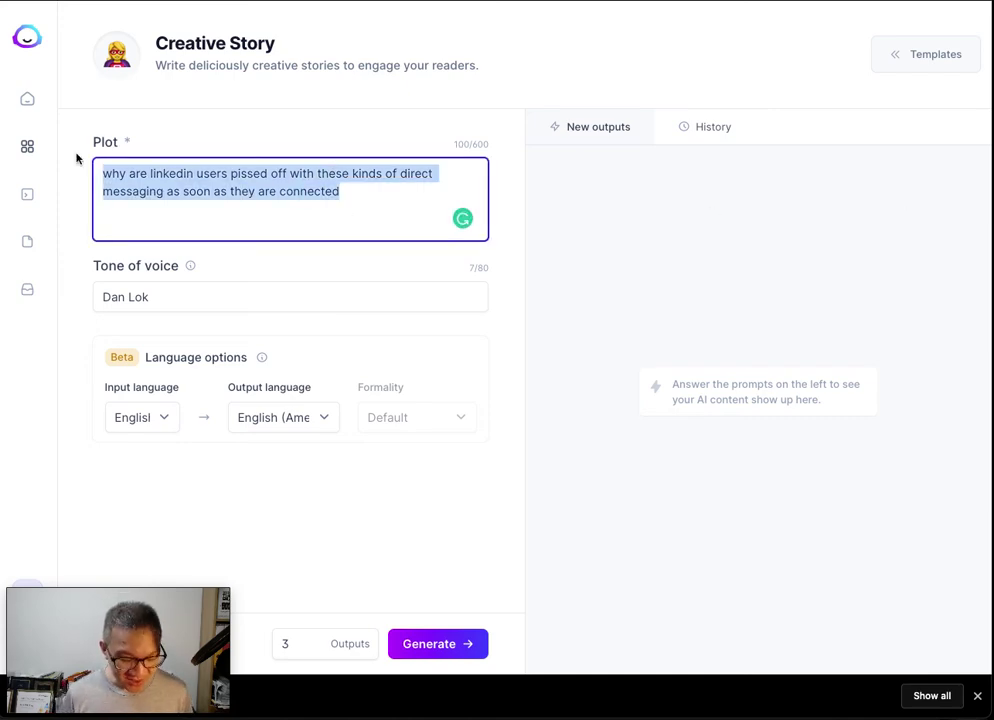
key(ctrl+v)
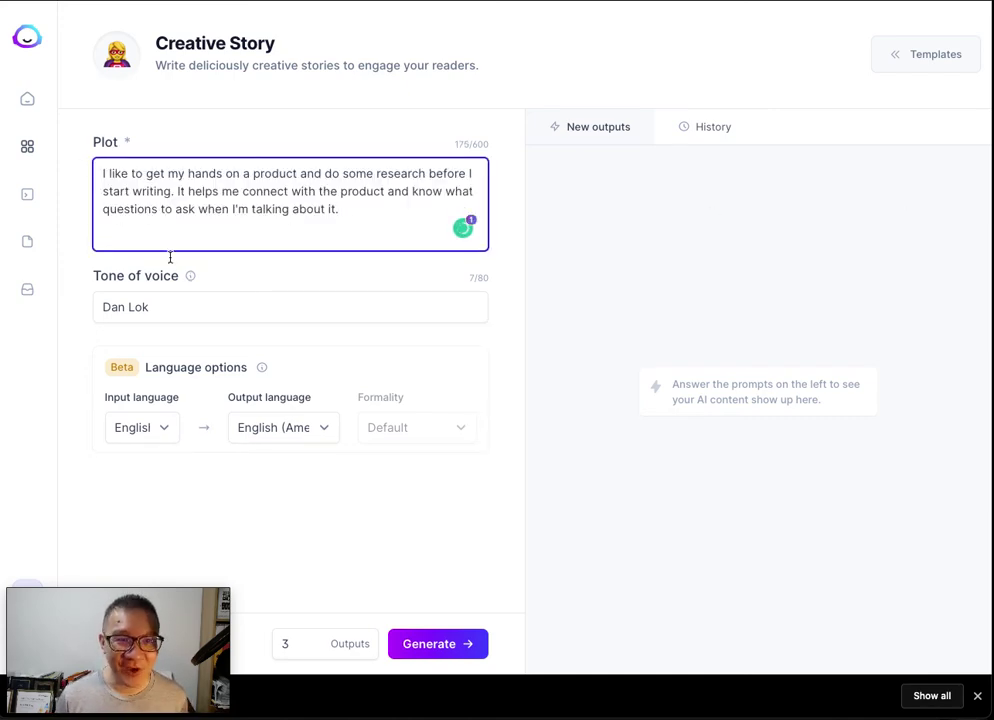
Set the Creative Story tone of voice to Friendly, generate 3 stories and review them.
drag(184, 308, 22, 289)
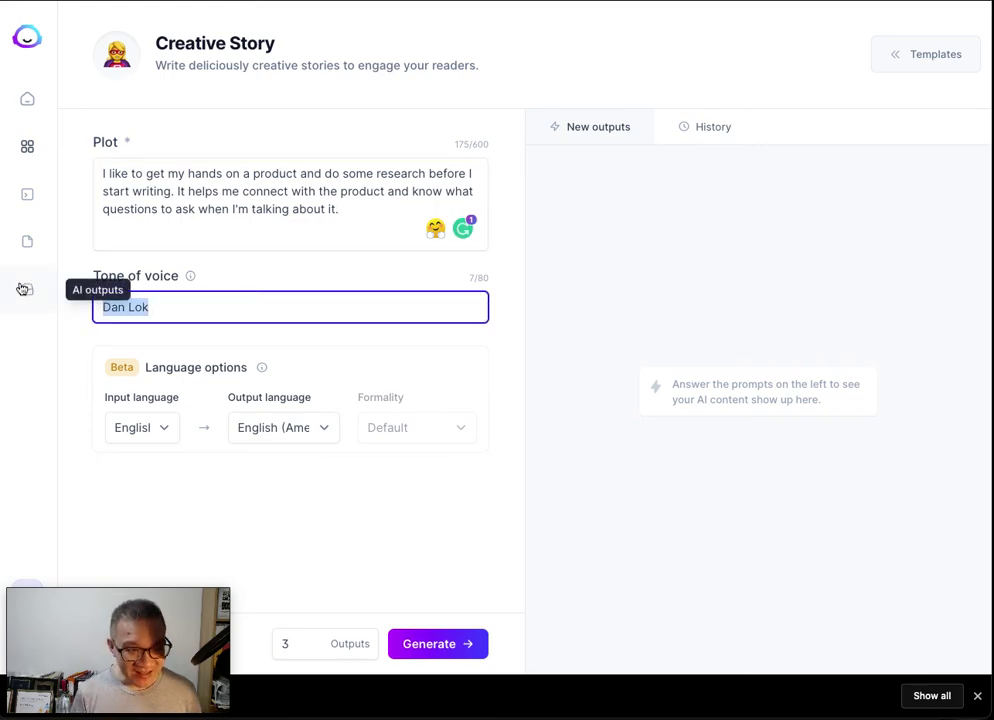
text(Friendly)
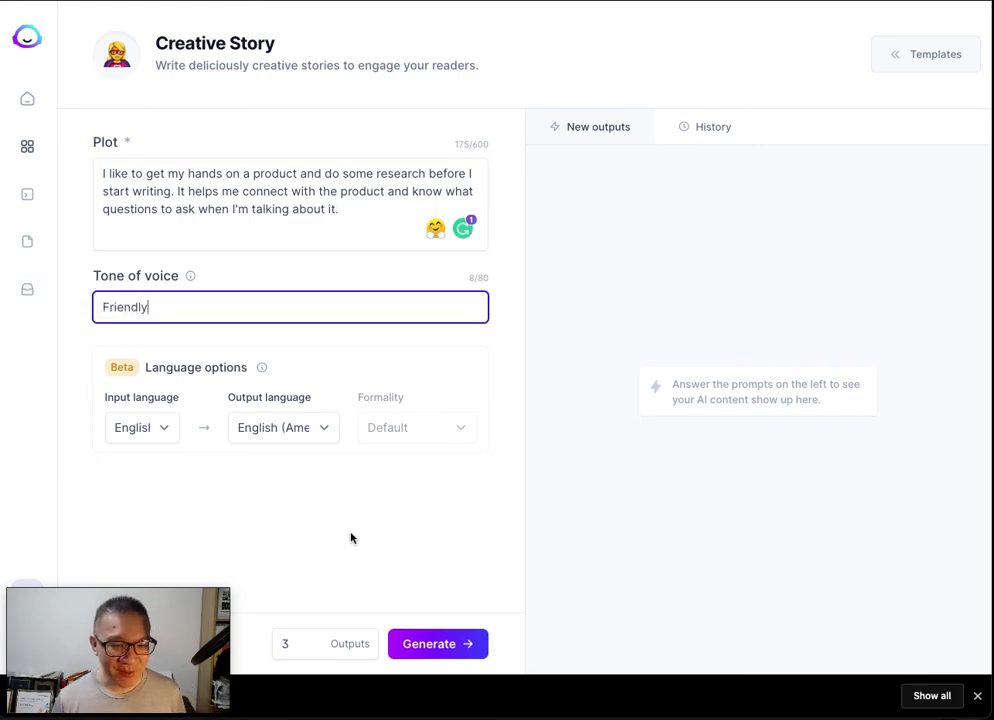
click(403, 641)
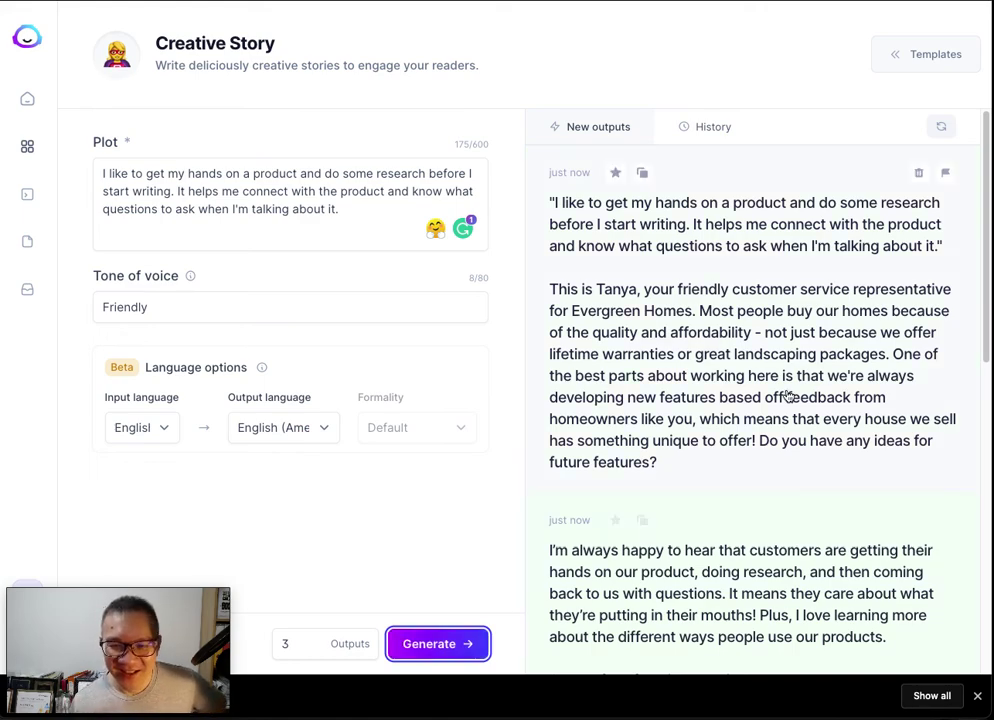
scroll(740, 320, down, 3)
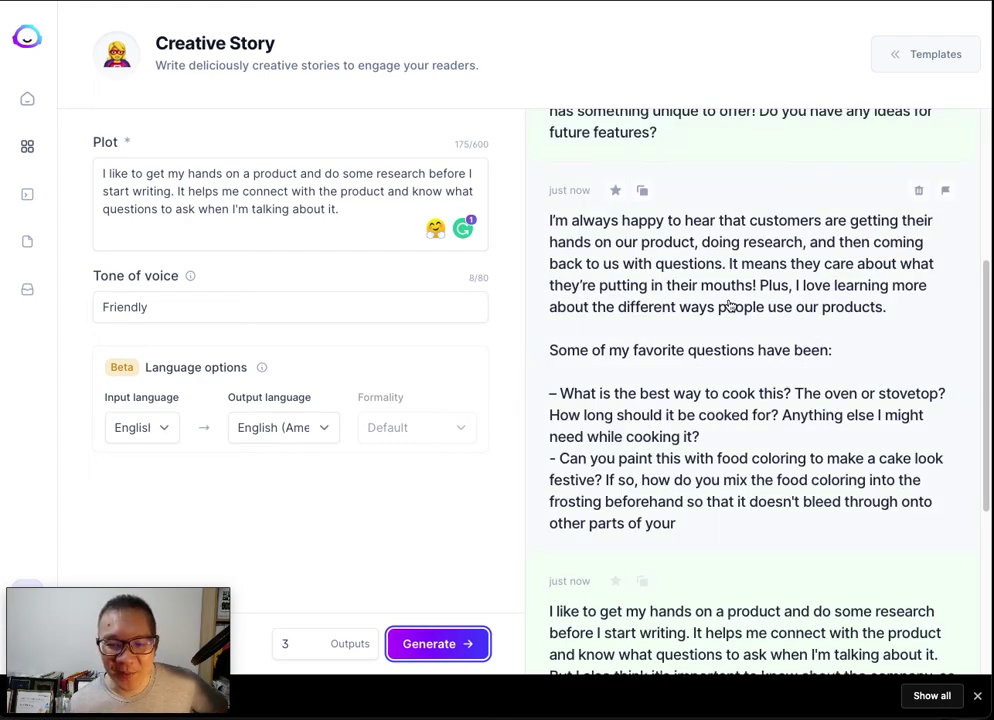
scroll(730, 306, down, 1)
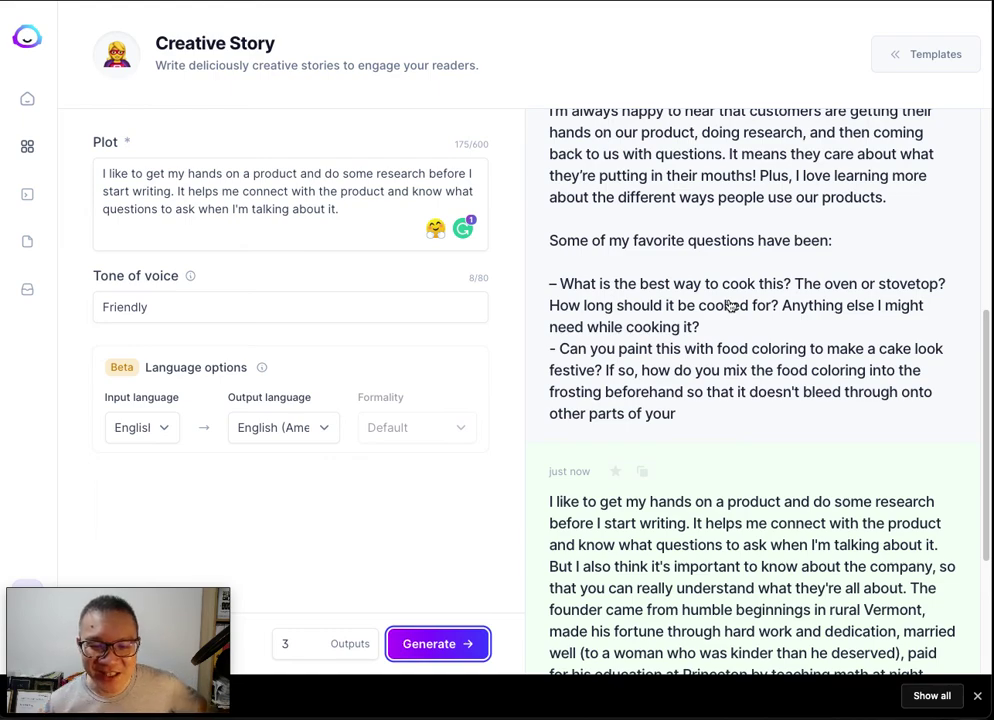
scroll(730, 306, down, 2)
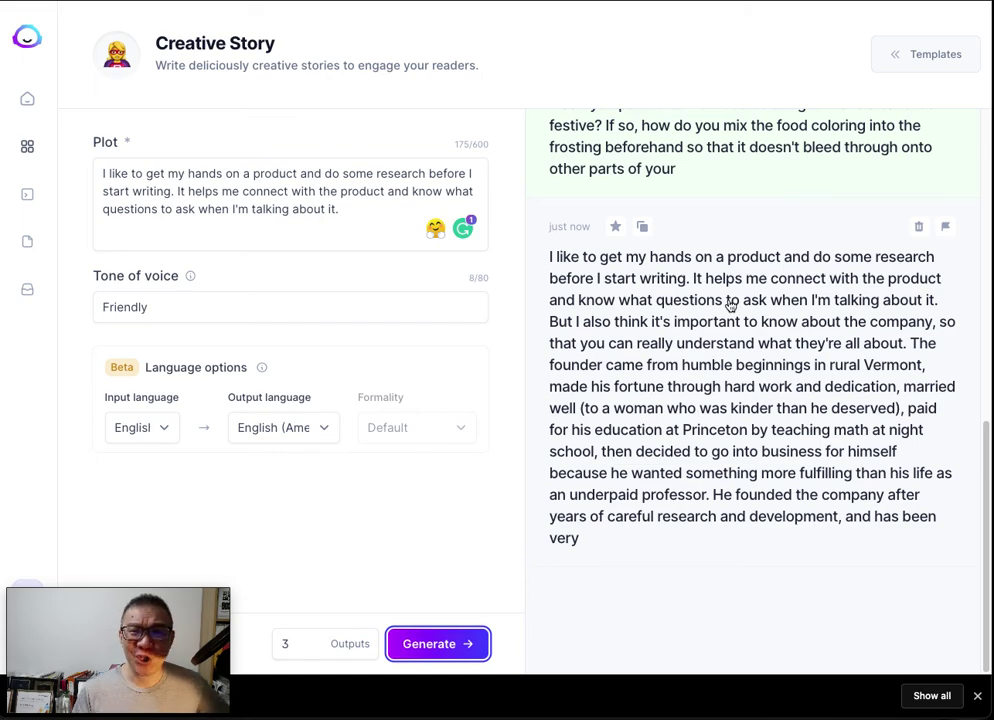
scroll(730, 306, up, 5)
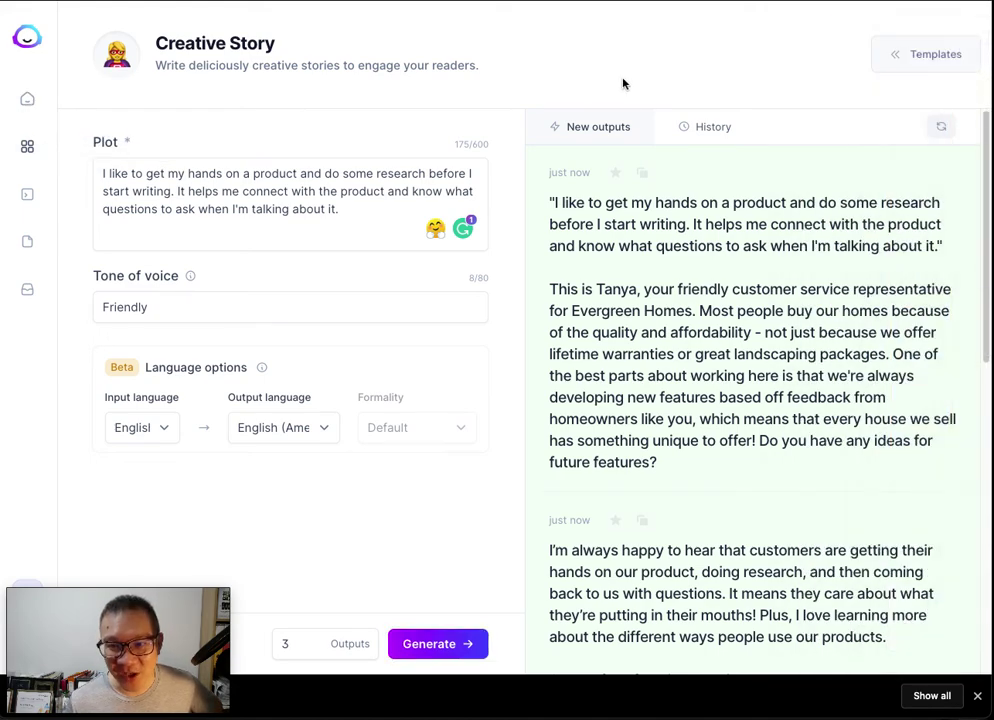
Switch to the Content Improver template and replace its content with the copied caption about researching a product before writing.
mouse_move(927, 74)
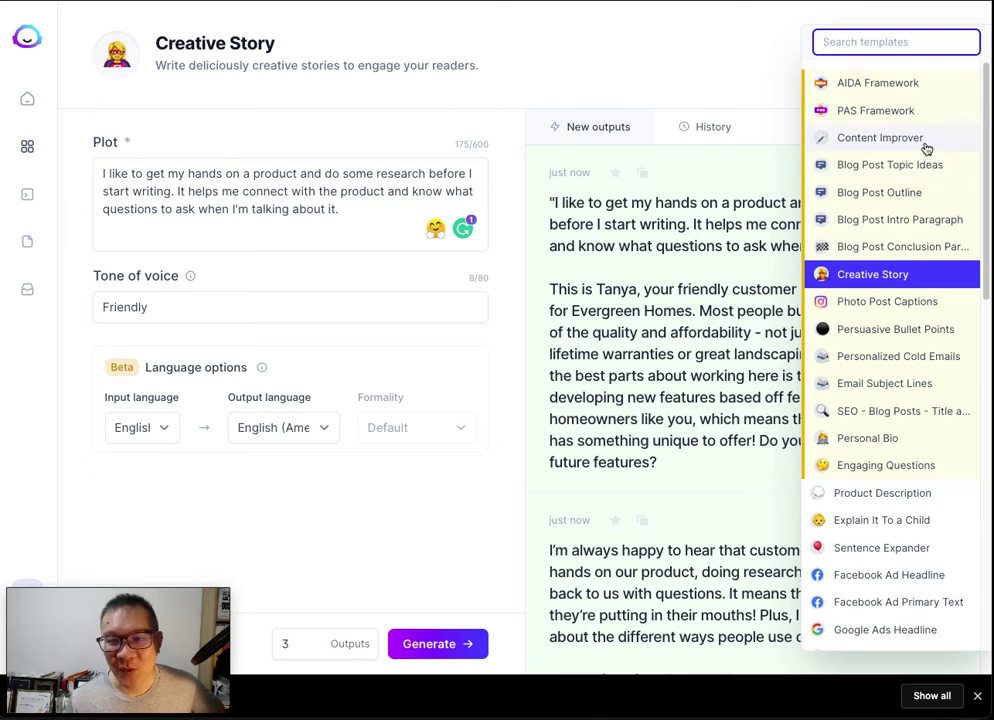
click(925, 146)
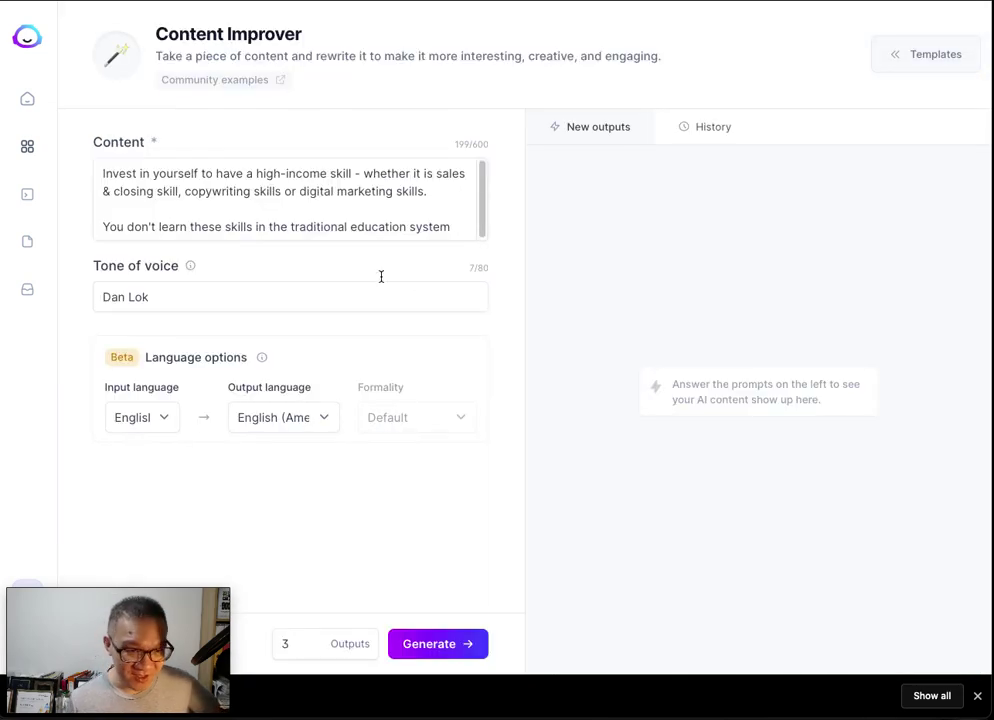
click(428, 213)
key(ctrl+a)
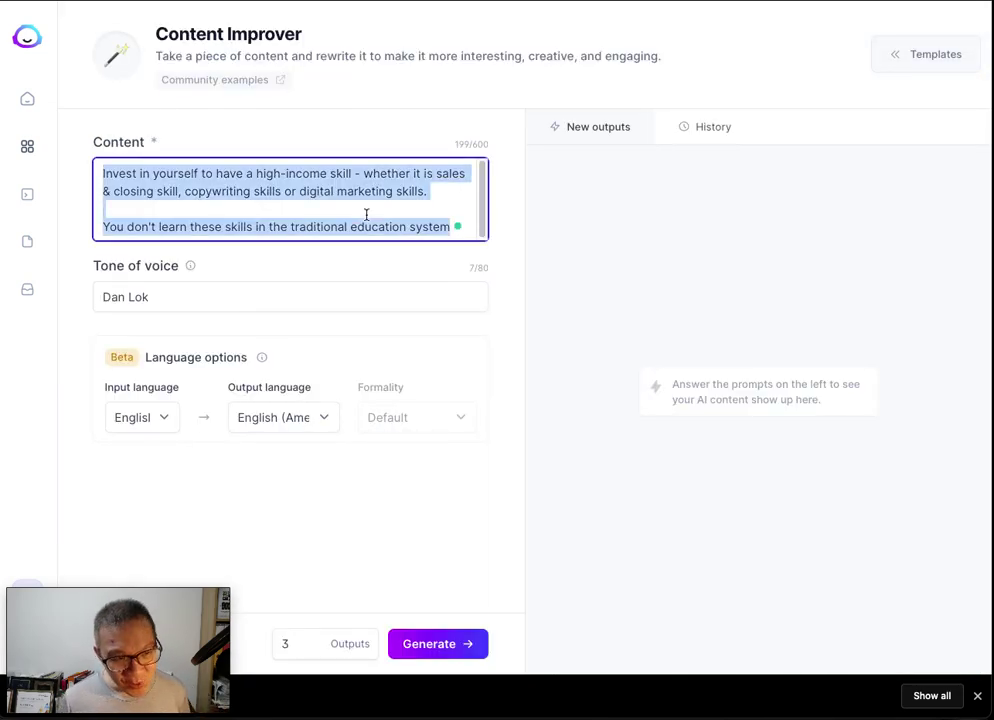
key(BackSpace)
text(I like to get my hands on a product and do some research before I start writing. It helps me connect with the product and know what questions to ask when I'm talking about it.)
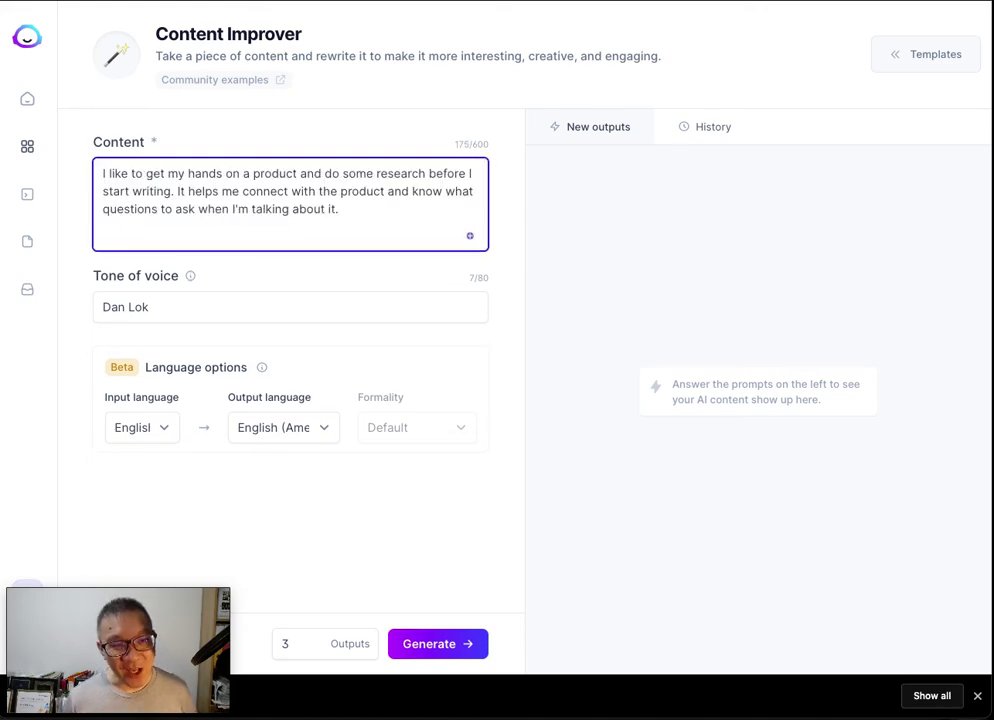
Generate 3 improved versions of the caption in the Dan Lok tone and read through them.
click(430, 648)
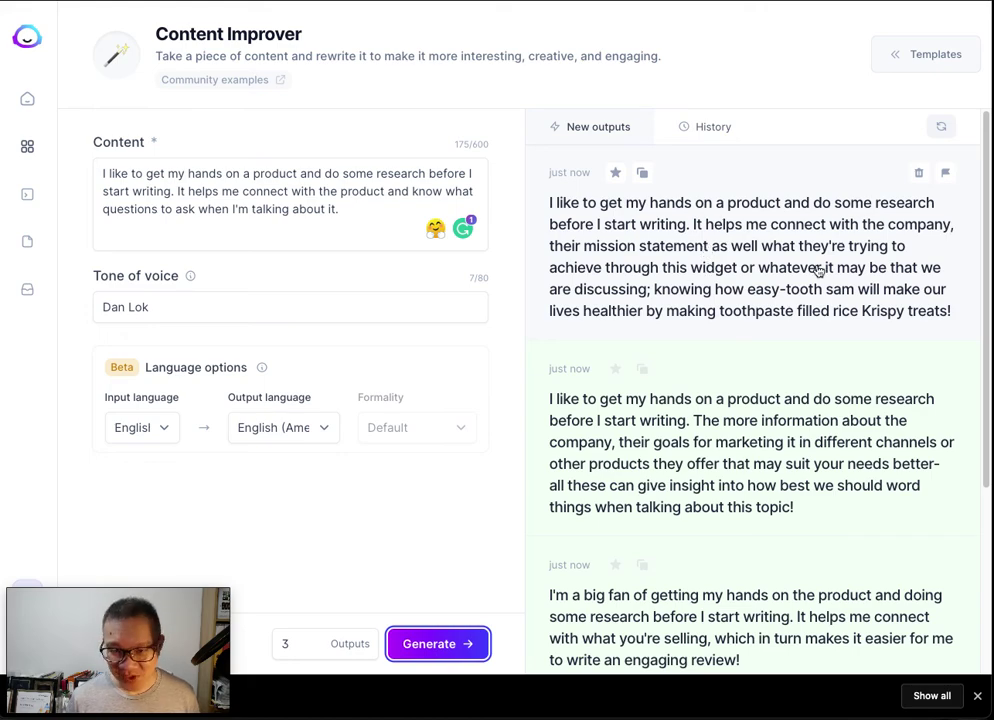
scroll(813, 271, down, 2)
scroll(818, 270, down, 2)
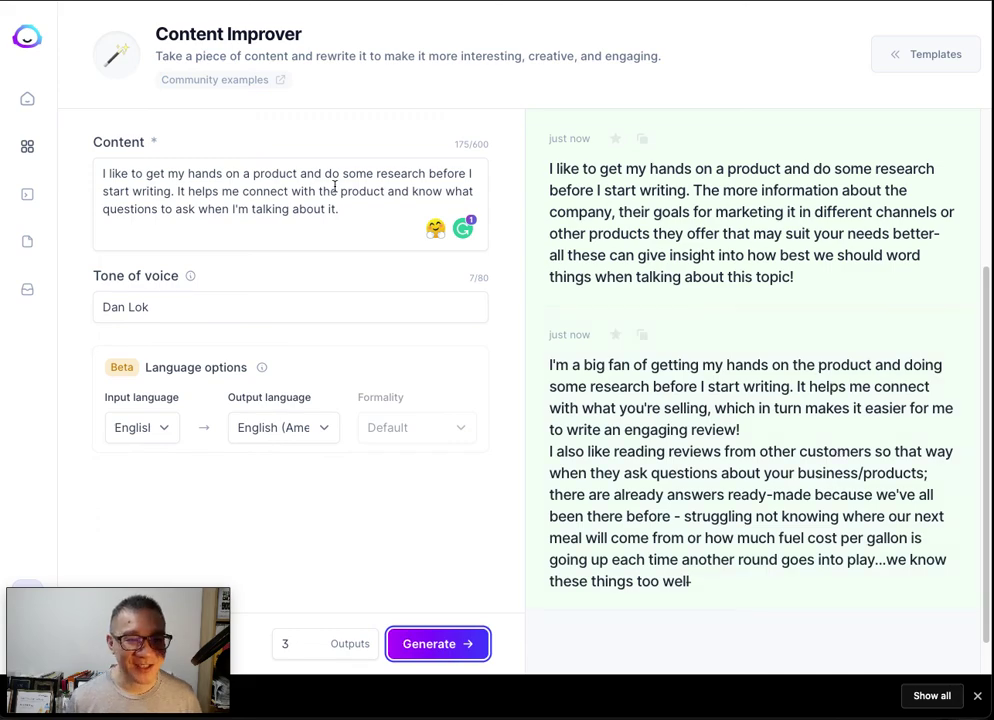
Switch to the Blog Post Intro Paragraph template and set the title to "What Is The First Thing You Would Do Before Writing a Single Word of Copy?".
click(937, 67)
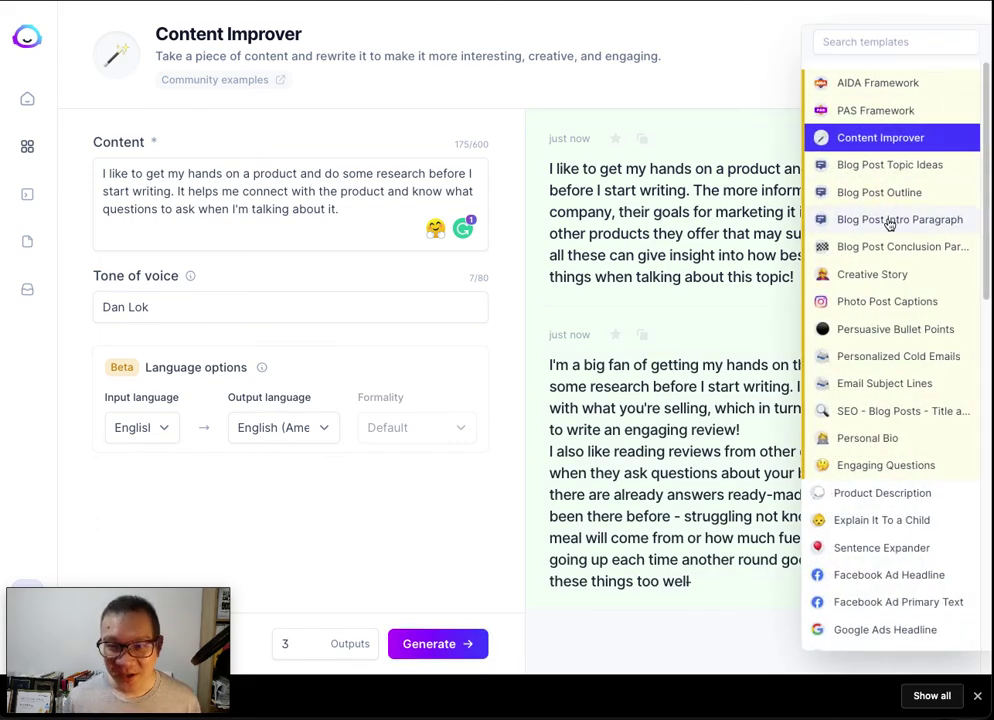
click(195, 217)
drag(359, 217, 29, 115)
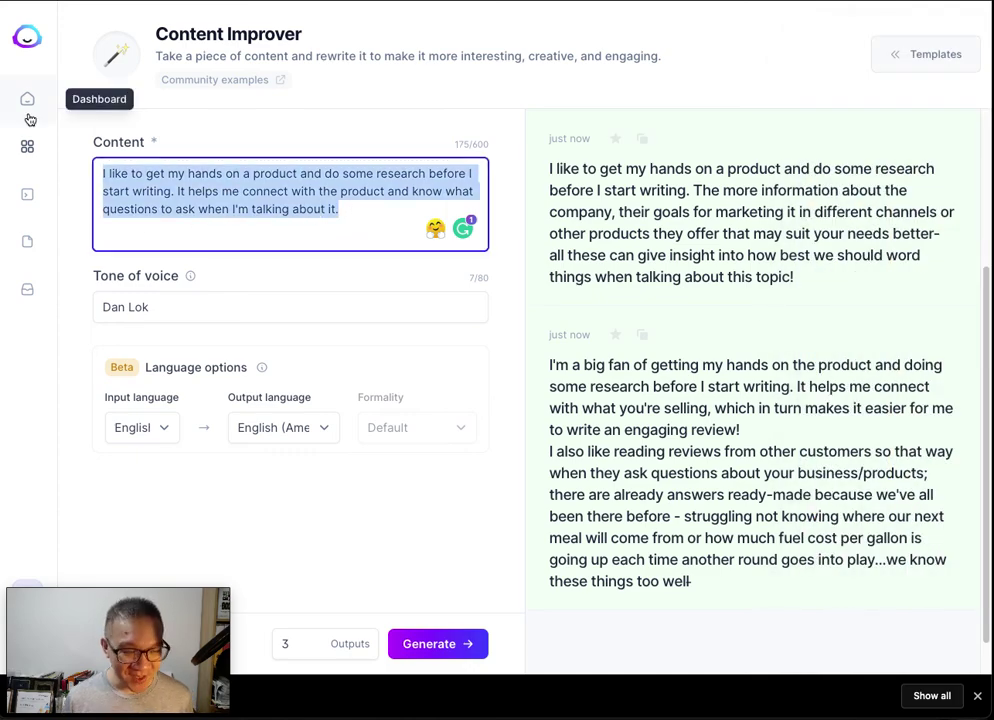
click(926, 54)
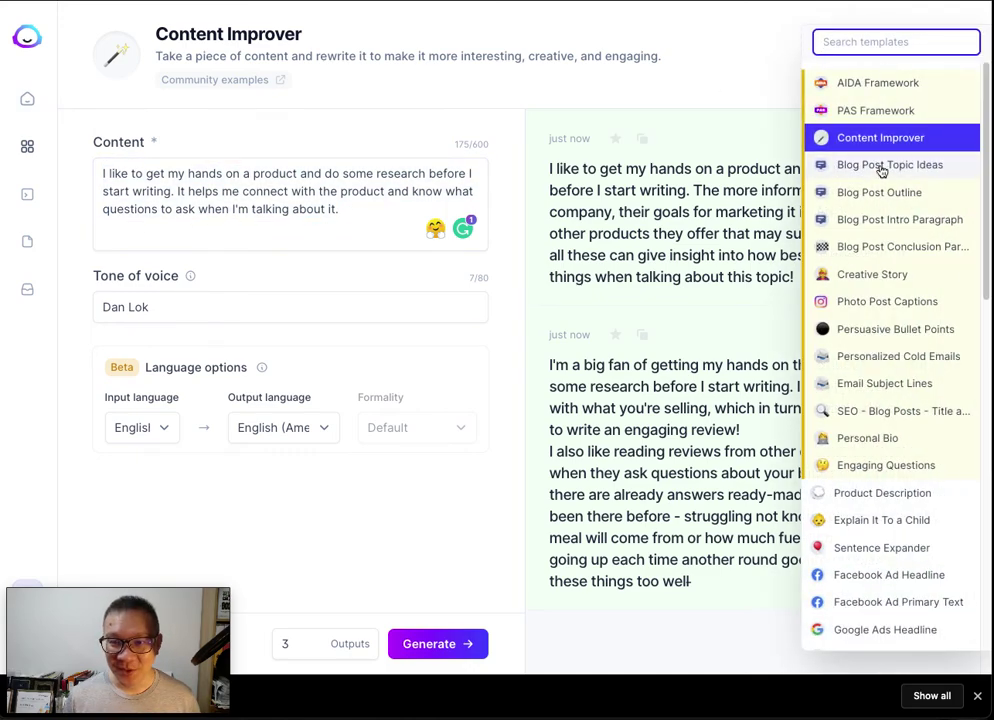
click(878, 230)
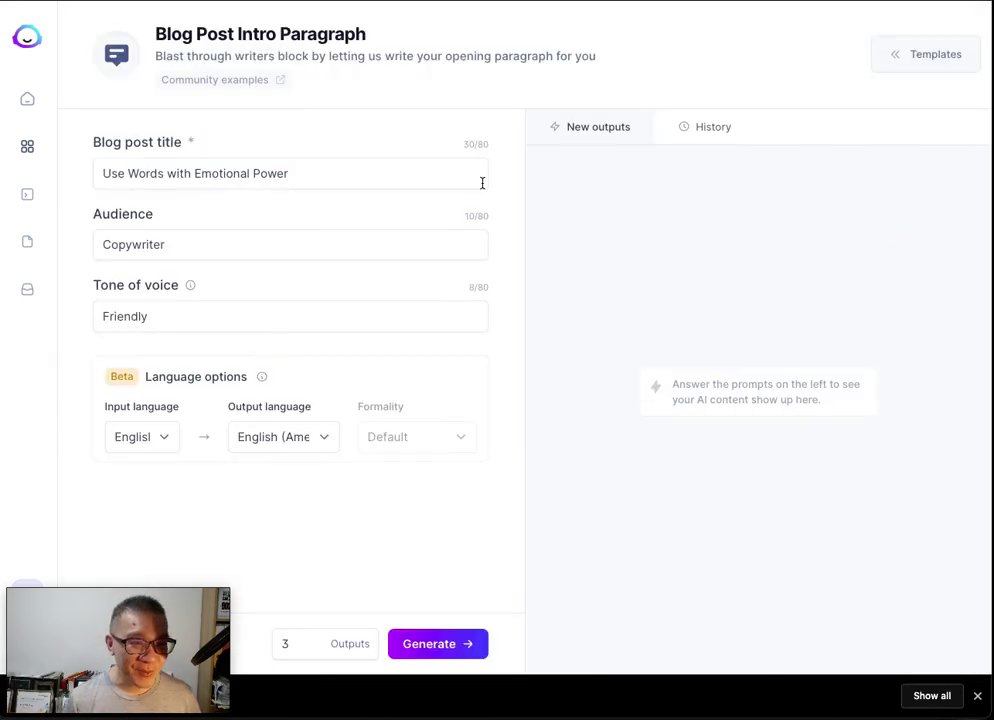
triple_click(381, 179)
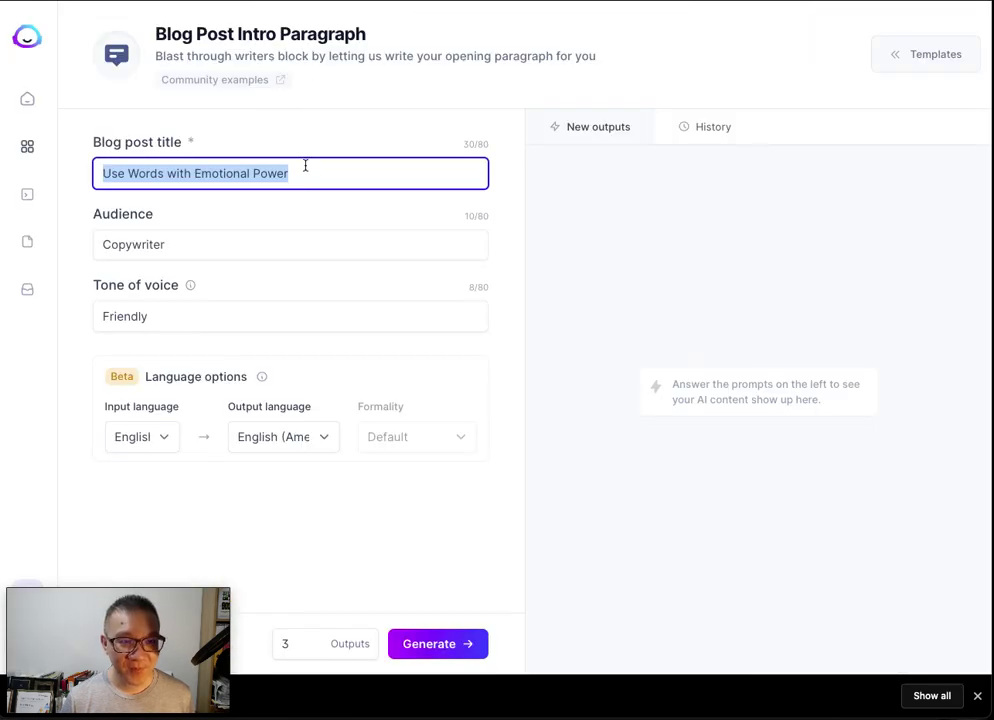
click(308, 171)
key(ctrl+a)
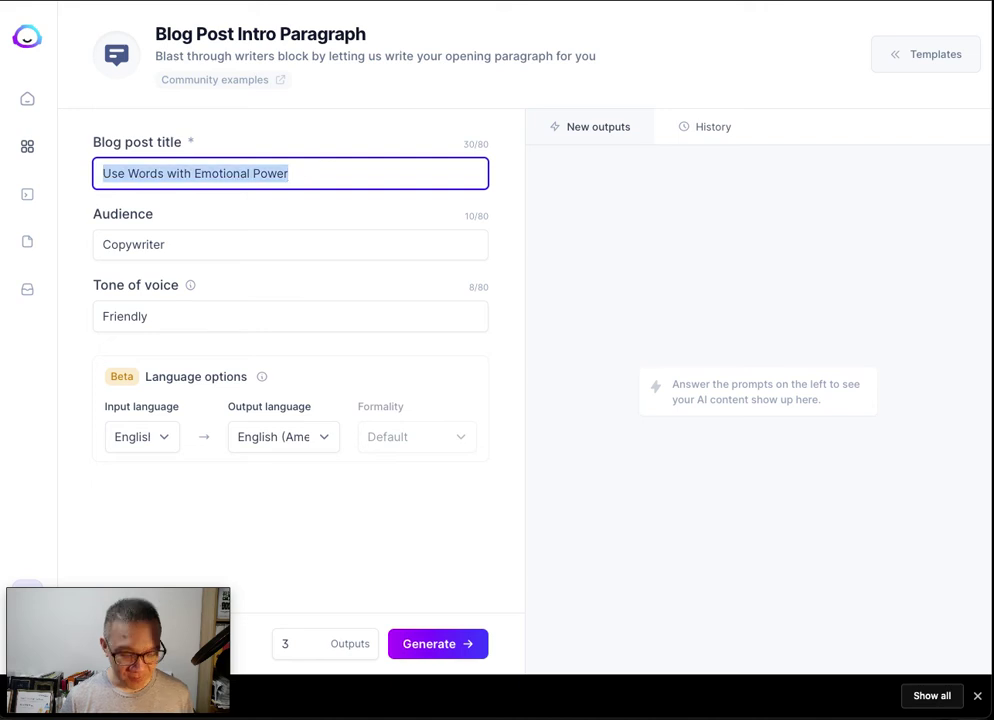
key(ctrl+v)
text(?)
Generate 3 intro paragraphs for the Copywriter audience in a Friendly tone and read through them.
click(411, 645)
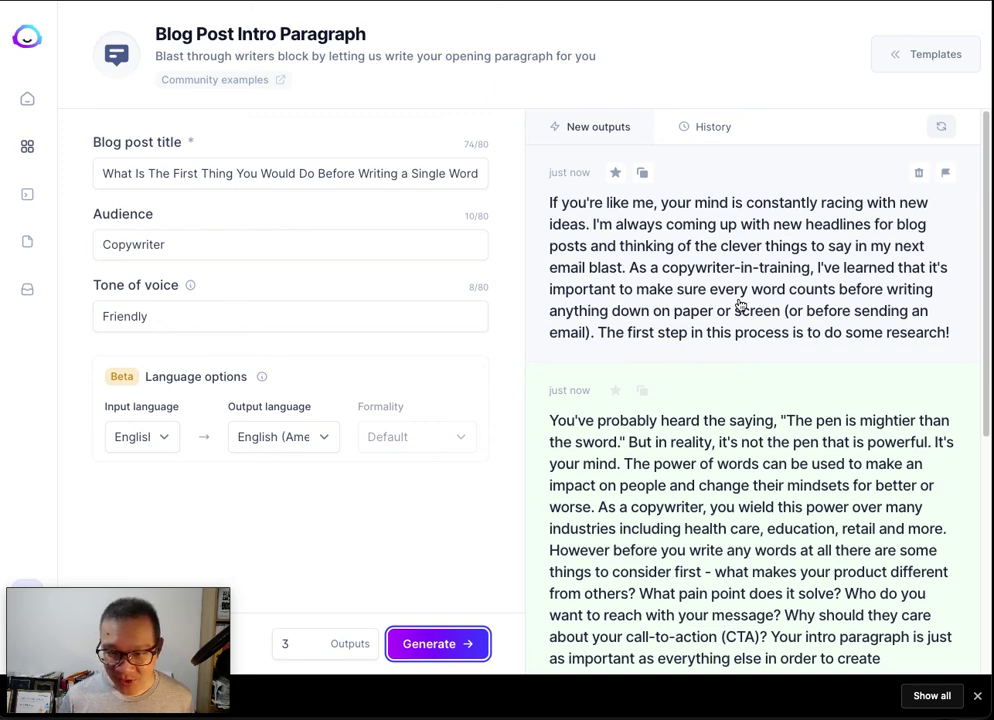
scroll(740, 305, down, 3)
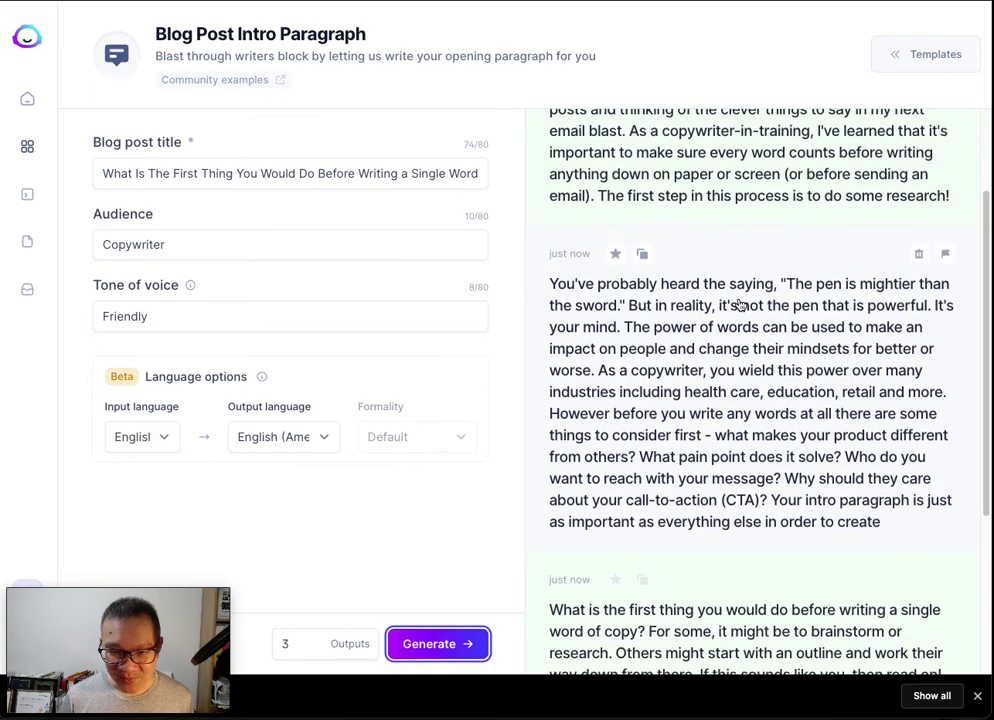
scroll(725, 354, down, 1)
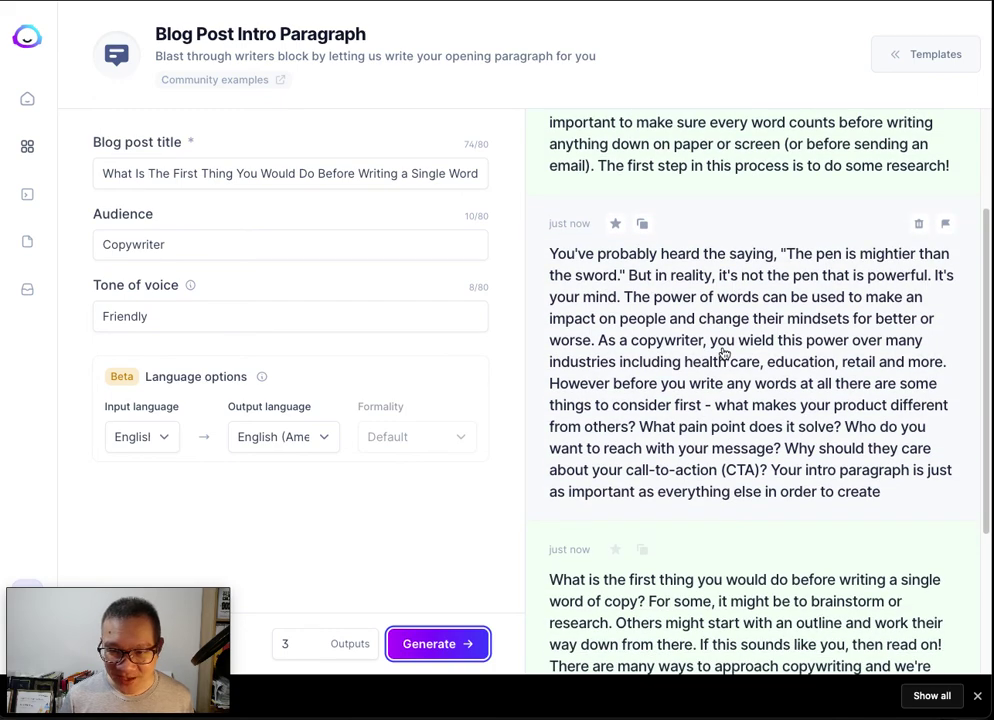
scroll(725, 354, down, 1)
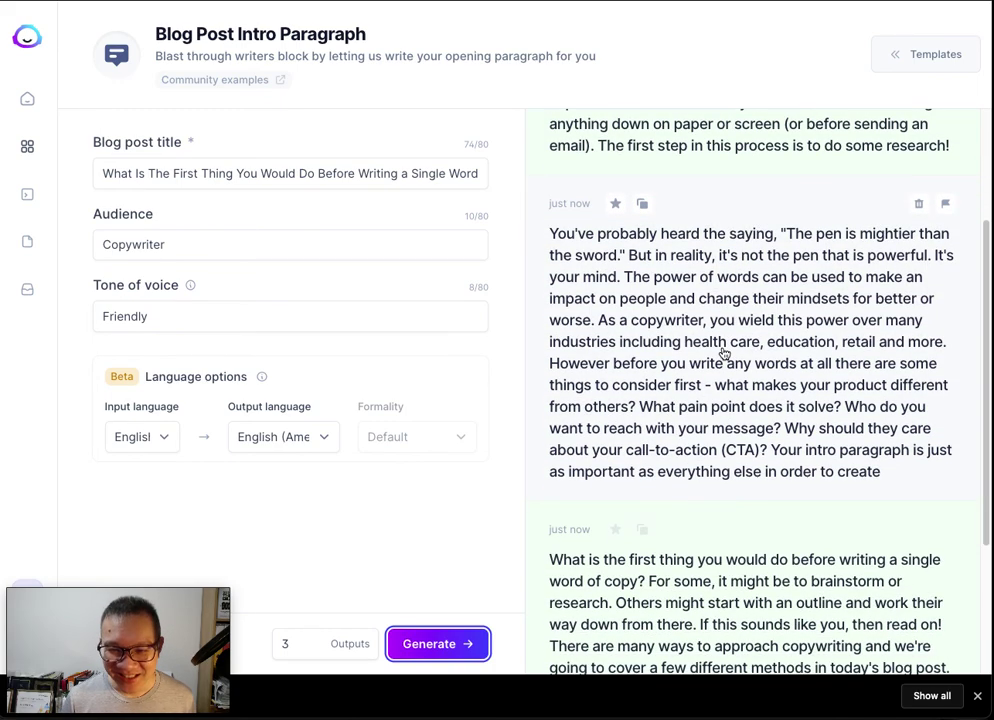
scroll(724, 354, down, 5)
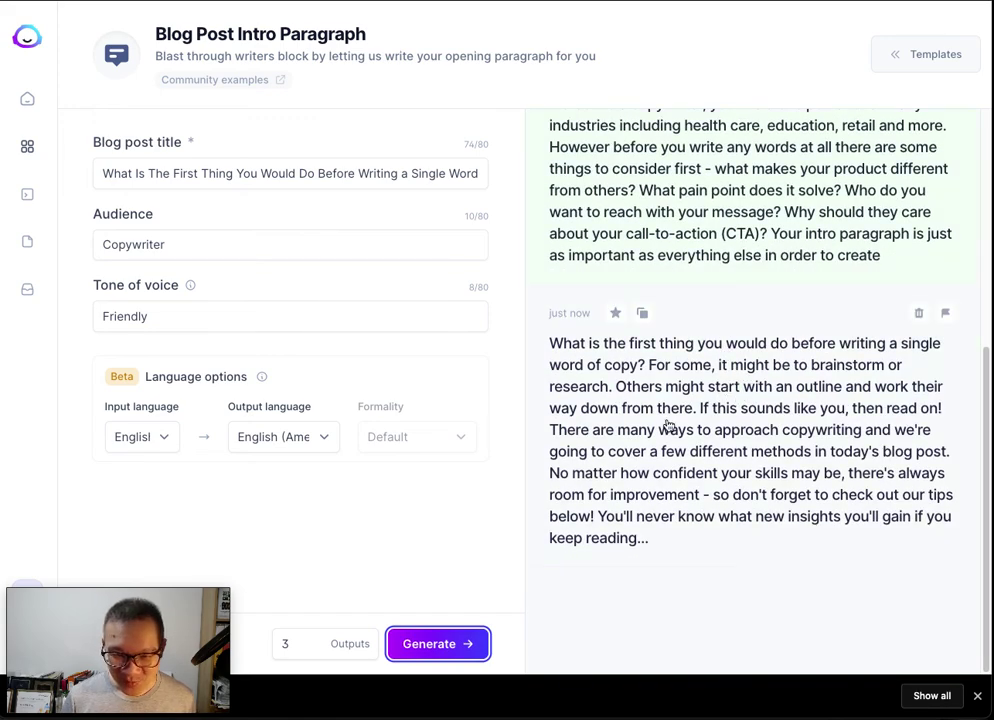
Copy the full generated intro starting "What is the first thing you would do" and paste it above the hashtags in the Preview post caption.
click(720, 396)
click(461, 285)
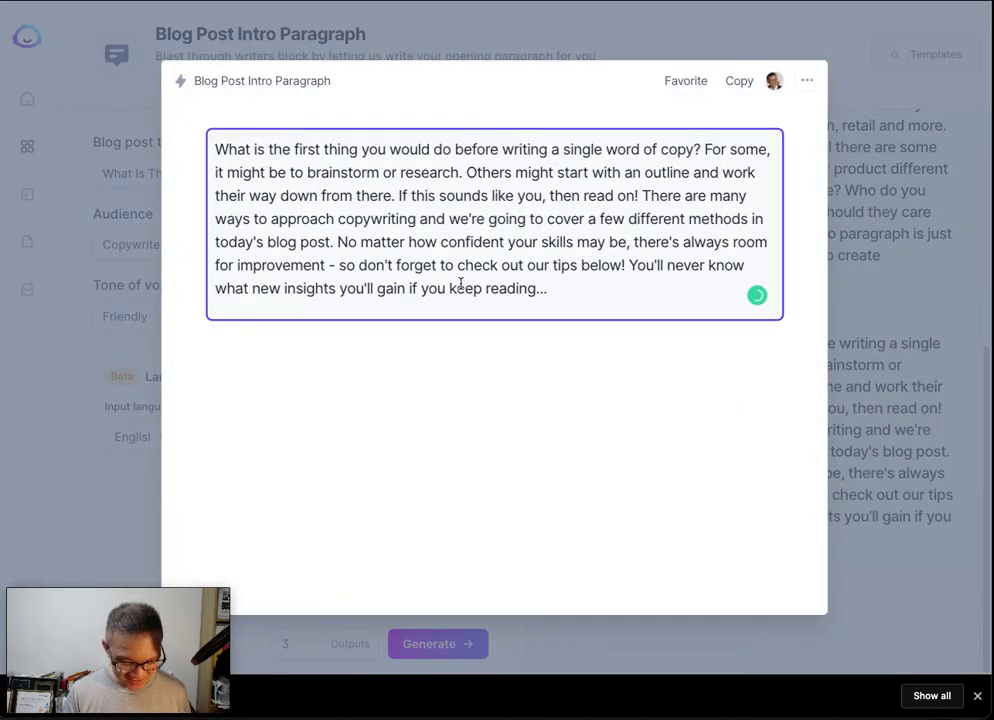
key(ctrl+a)
key(ctrl+c)
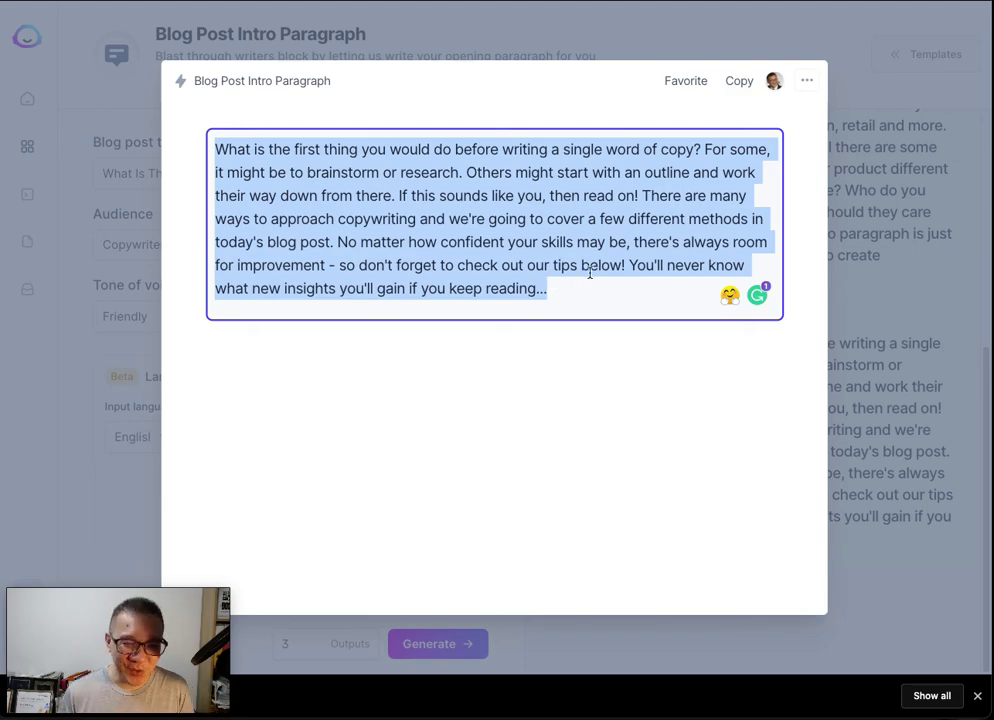
key(Escape)
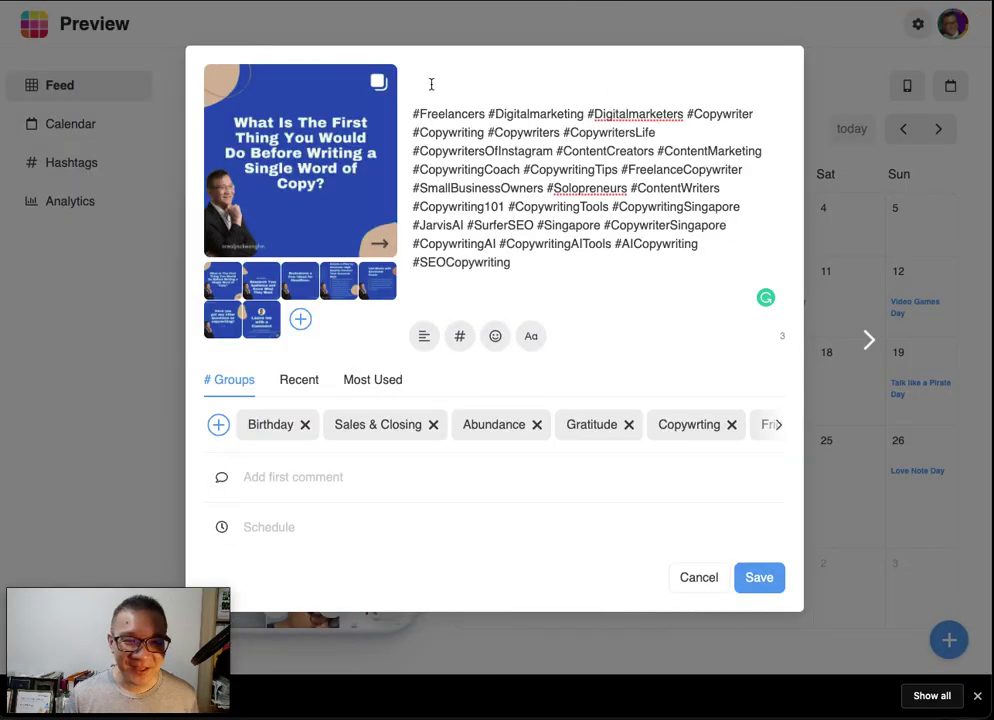
click(439, 73)
key(ctrl+v)
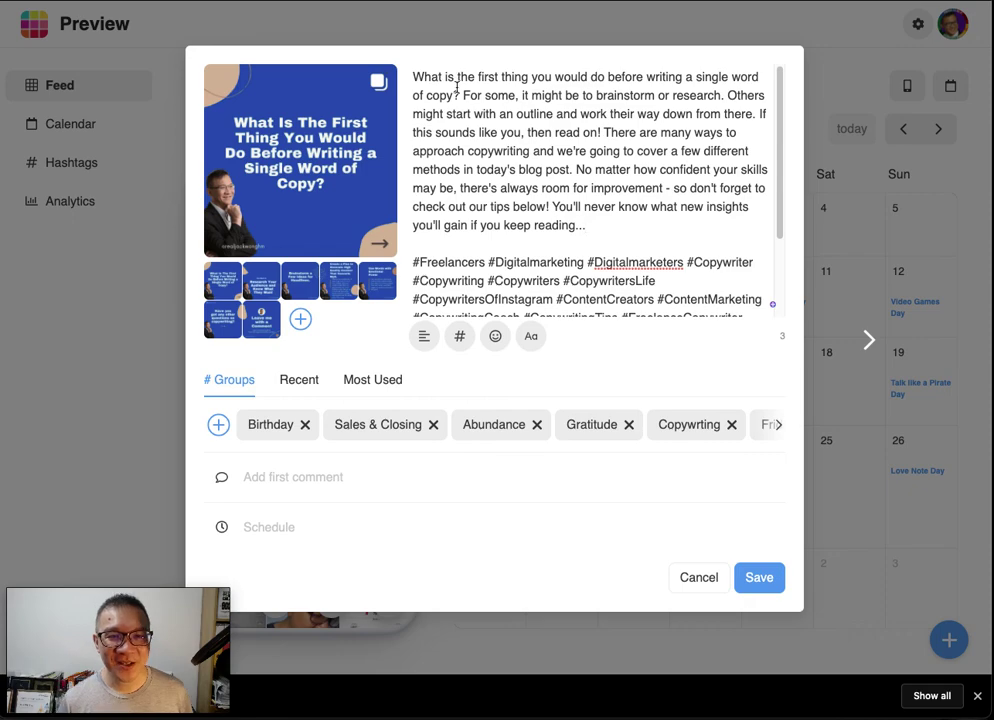
Break the caption after its opening question and insert five lines, each holding a single dot, before "For some".
click(459, 93)
key(Return)
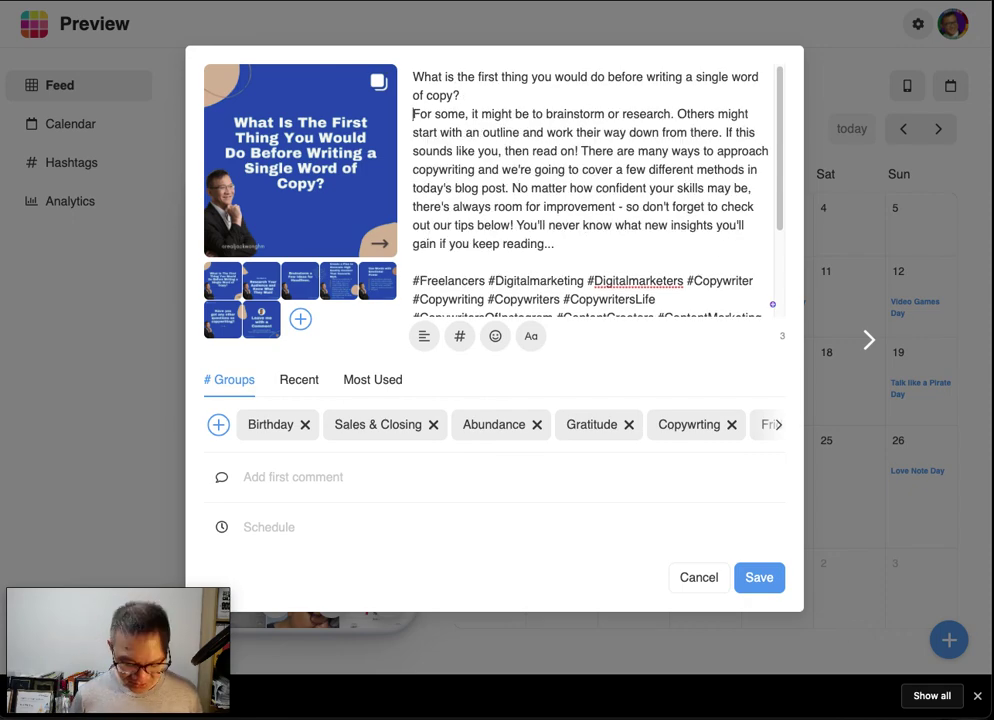
text(.)
key(Return)
key(Return)
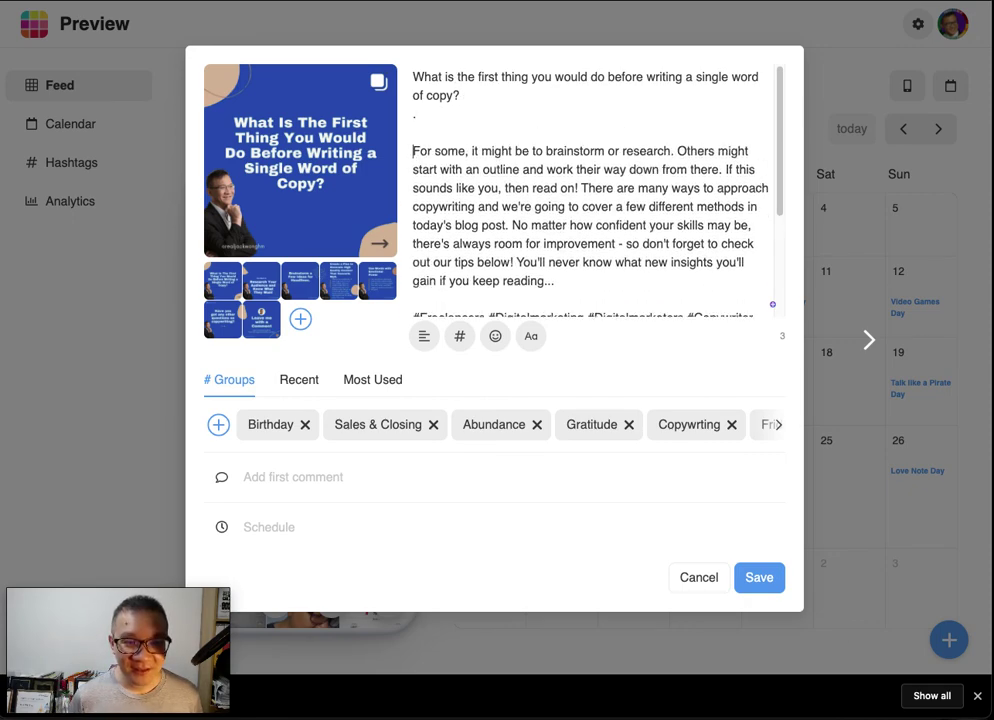
key(BackSpace)
text(.)
key(Return)
text(.)
key(Return)
text(.)
key(Return)
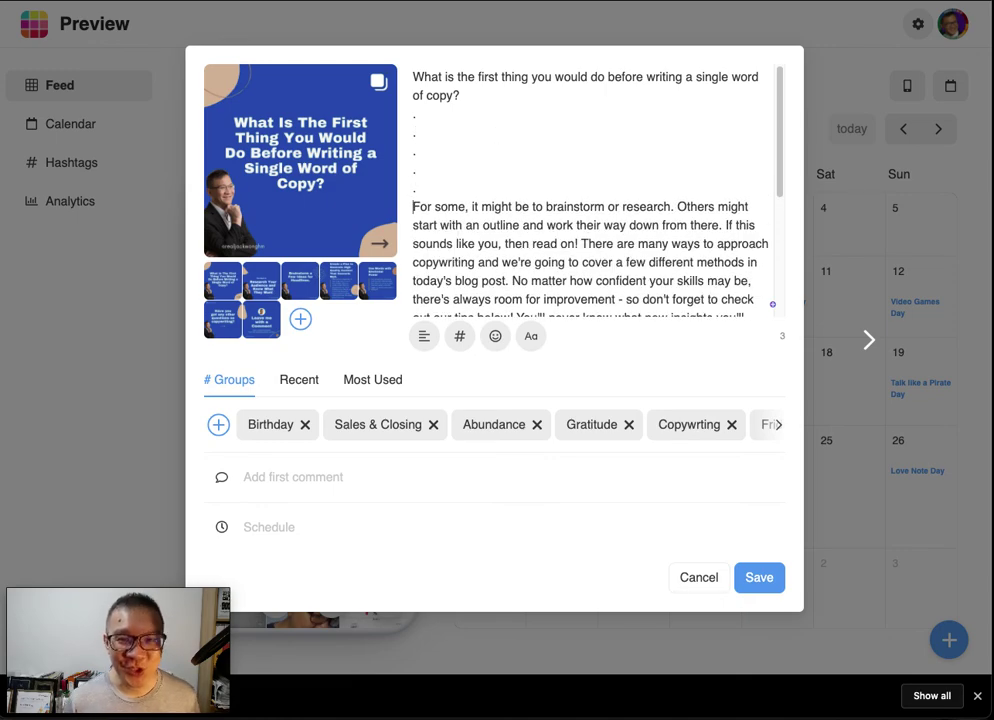
Restyle the caption's opening question in a bold font and insert a thumbs-up emoji in front of it.
drag(493, 98, 406, 73)
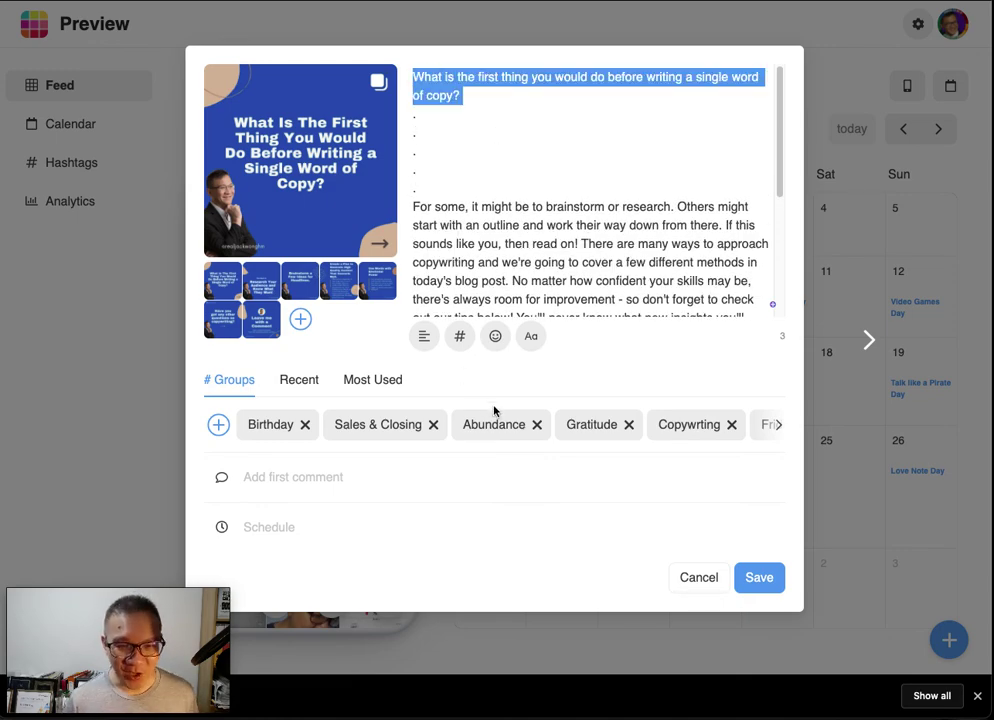
click(531, 347)
click(583, 460)
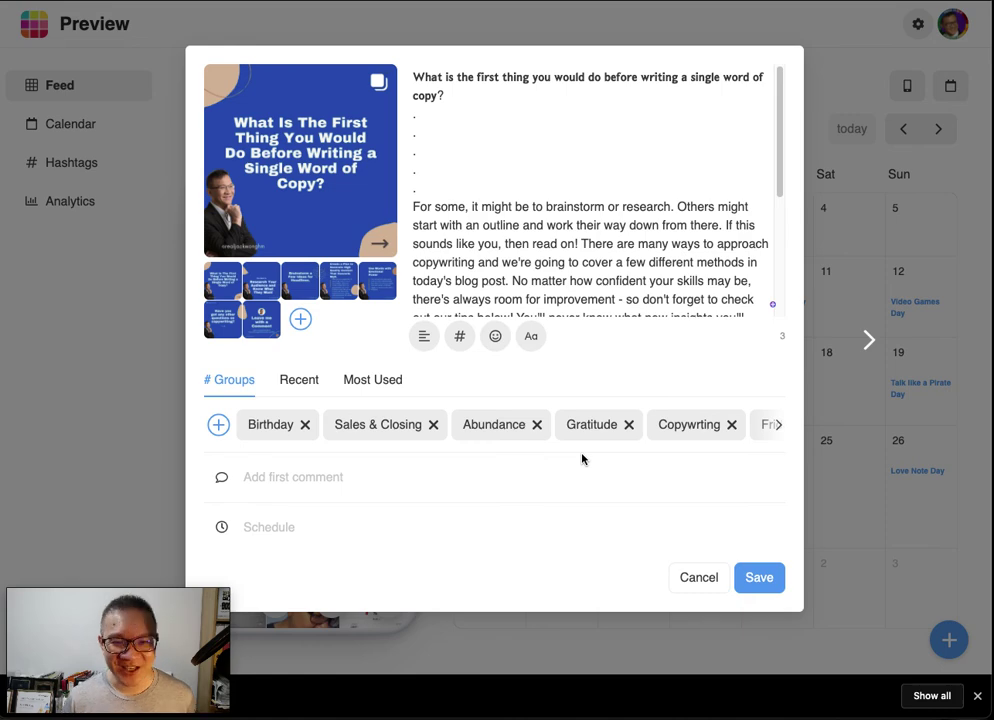
click(495, 338)
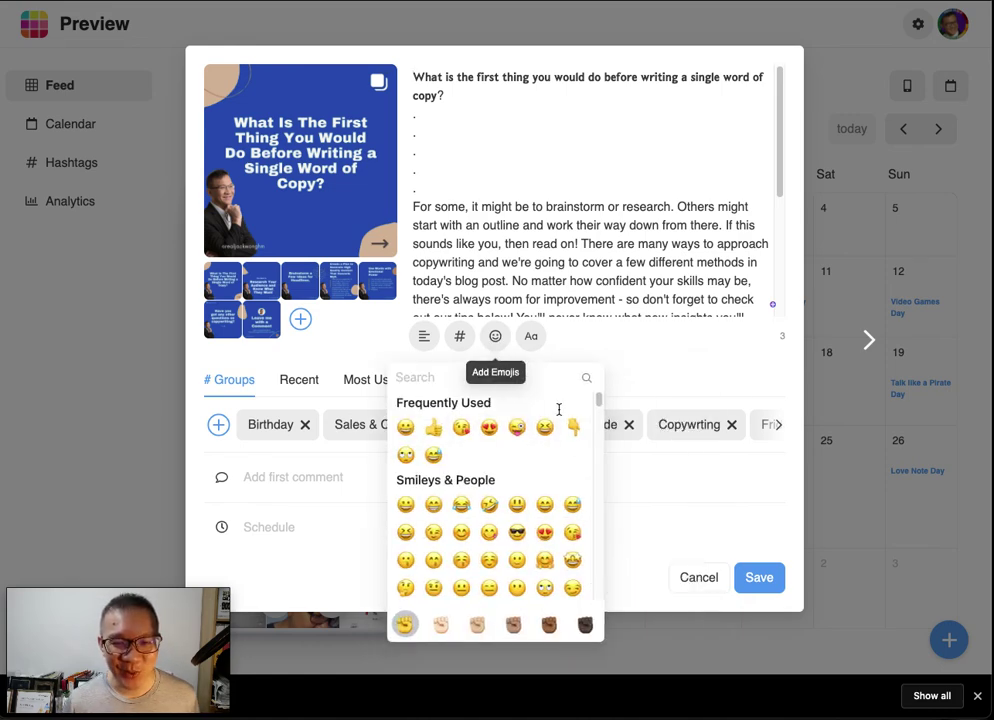
click(405, 428)
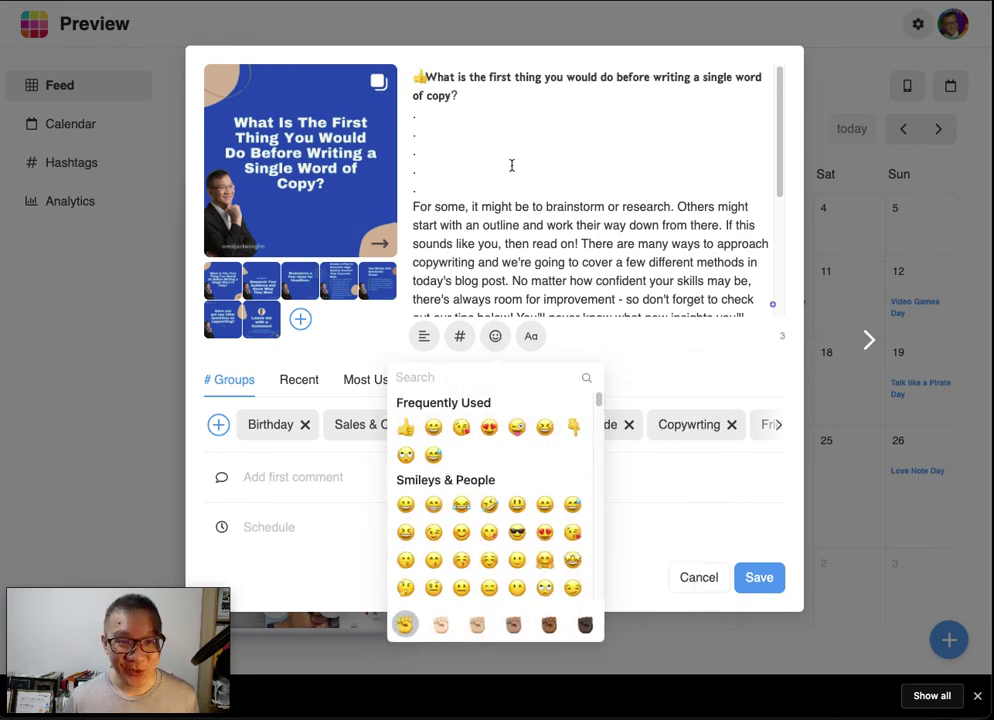
Move the thumbs-up emoji from the start of the caption's opening question to just after its question mark.
key(shift+Home)
key(super+c)
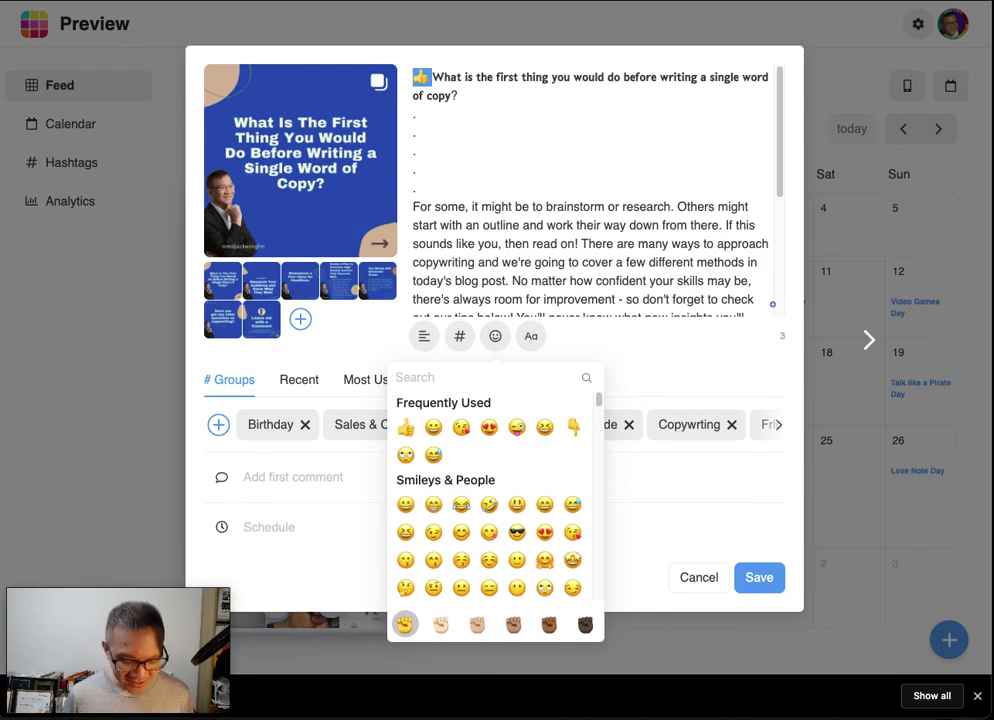
key(BackSpace)
click(504, 111)
click(509, 98)
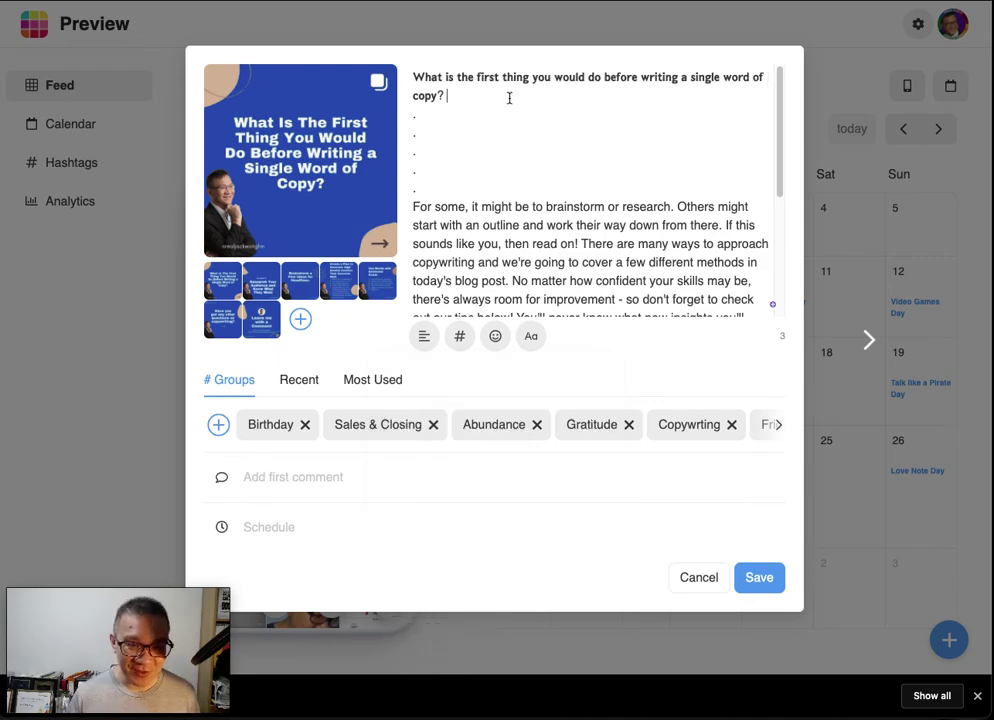
key(super+v)
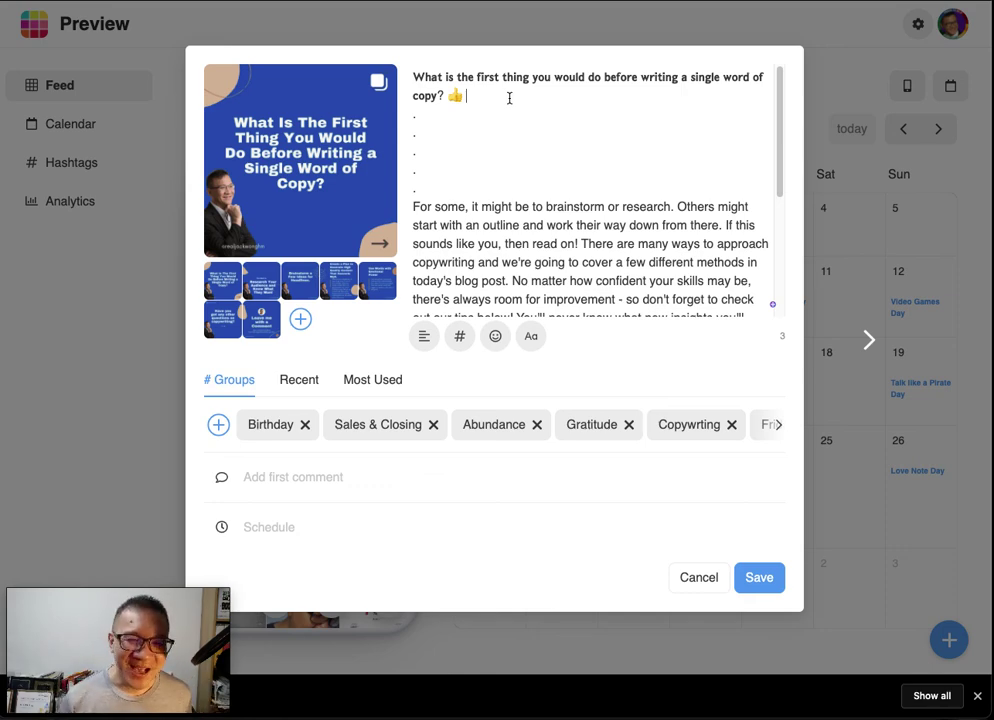
Delete the intro's closing sentence "You'll never know what new insights you'll gain if you keep reading..." from the caption.
scroll(637, 226, down, 2)
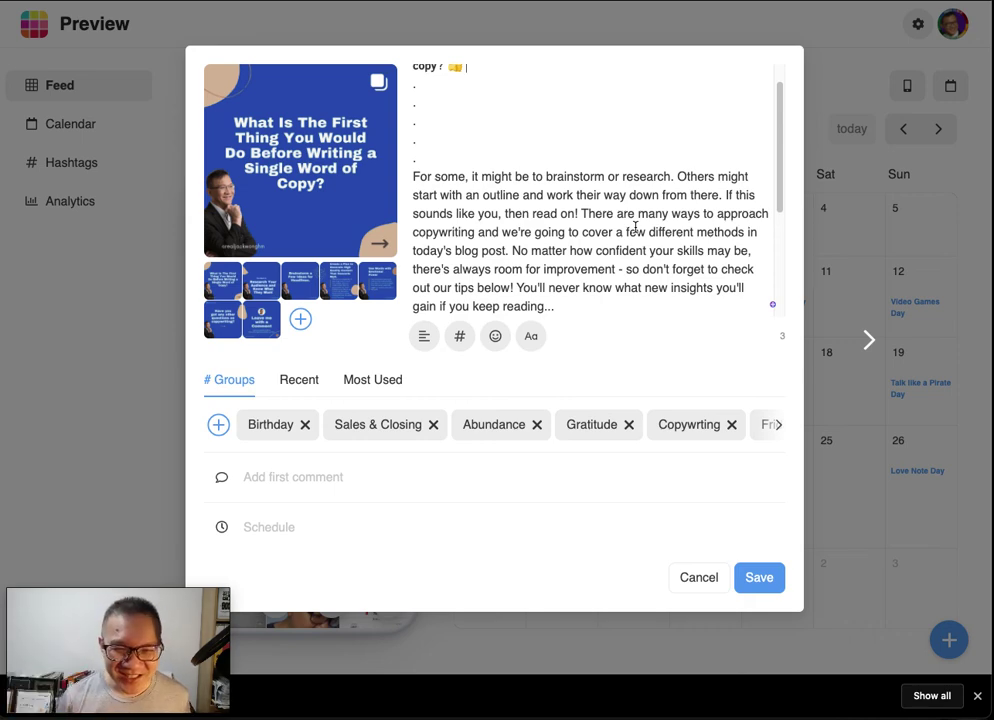
drag(512, 253, 514, 288)
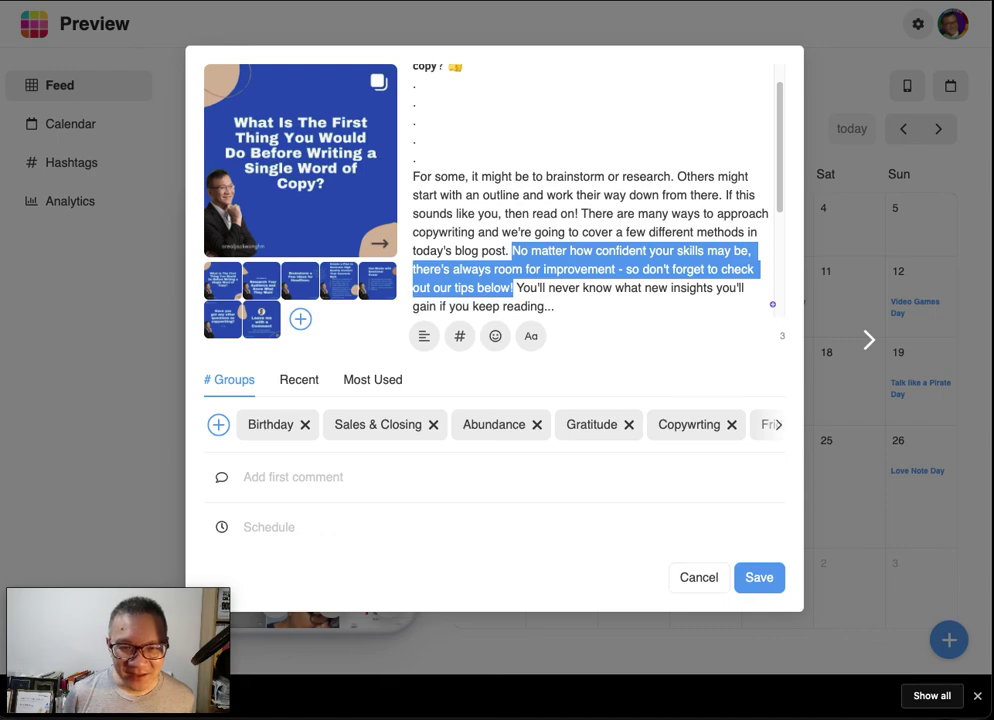
click(517, 288)
drag(517, 288, 555, 306)
key(BackSpace)
Insert four lines, each holding a single dot, between "out our tips below!" and the hashtags.
key(Return)
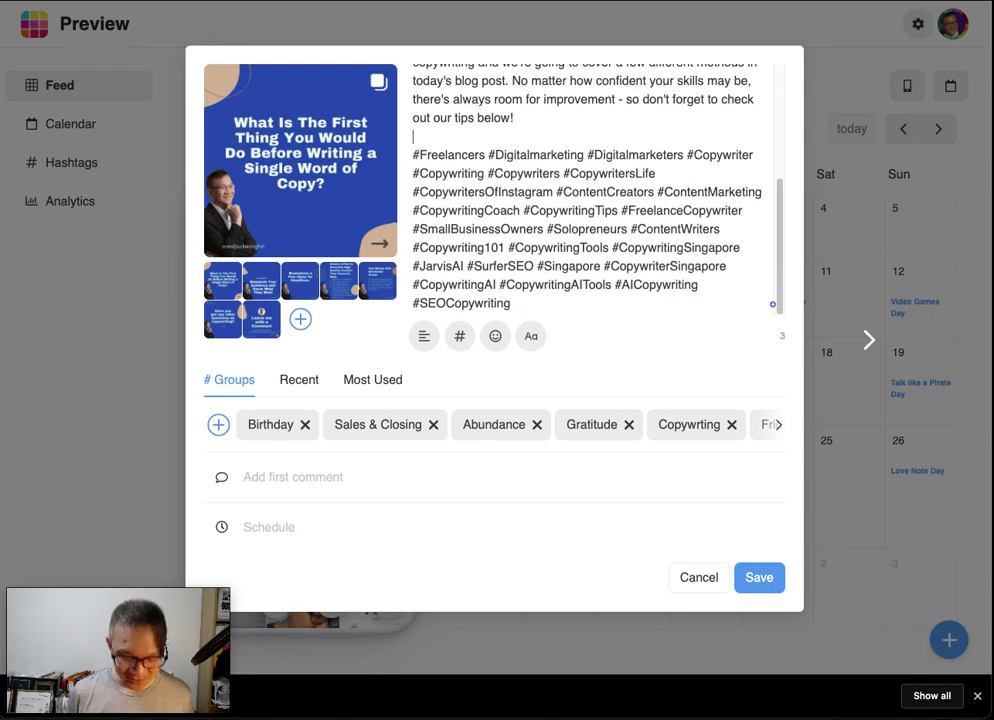
text(.)
key(Return)
text(.)
key(Return)
text(.)
key(Return)
text(.)
key(Return)
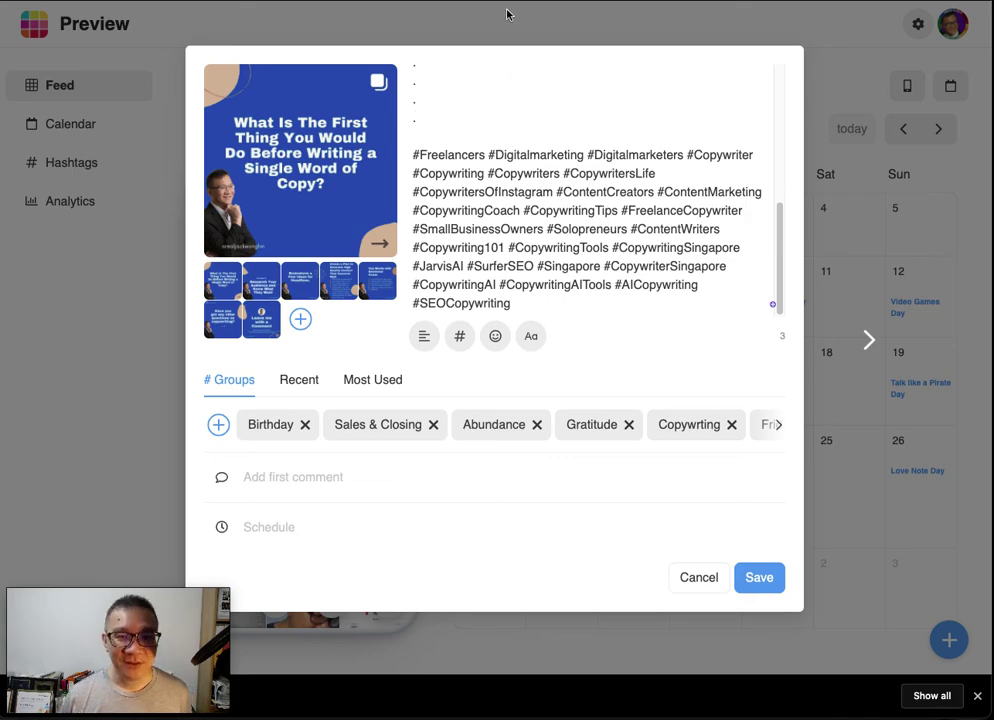
Look over the caption from its opening and save the post.
scroll(548, 115, up, 4)
scroll(517, 160, down, 1)
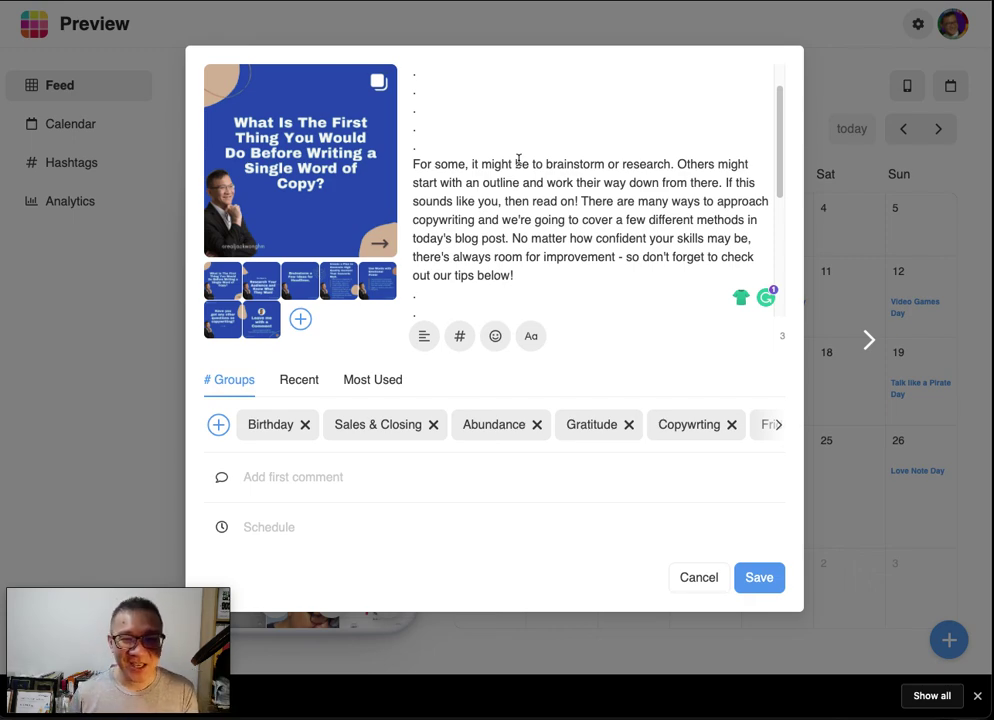
click(760, 580)
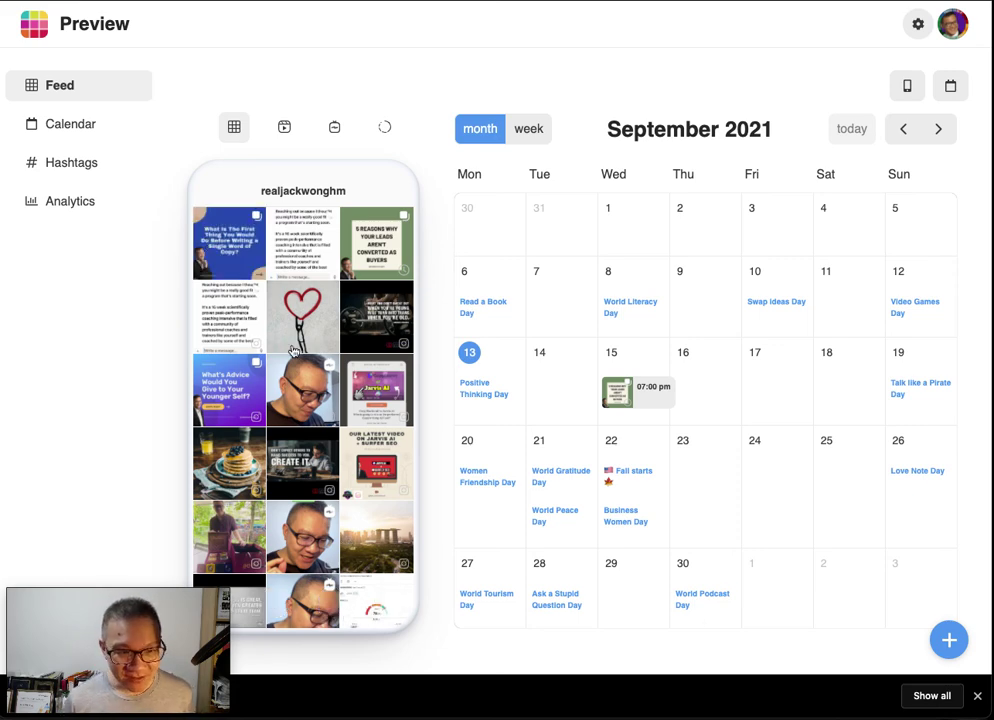
Reopen the blue copywriting carousel post for editing and set its schedule date to 17 Sep 2021.
click(331, 603)
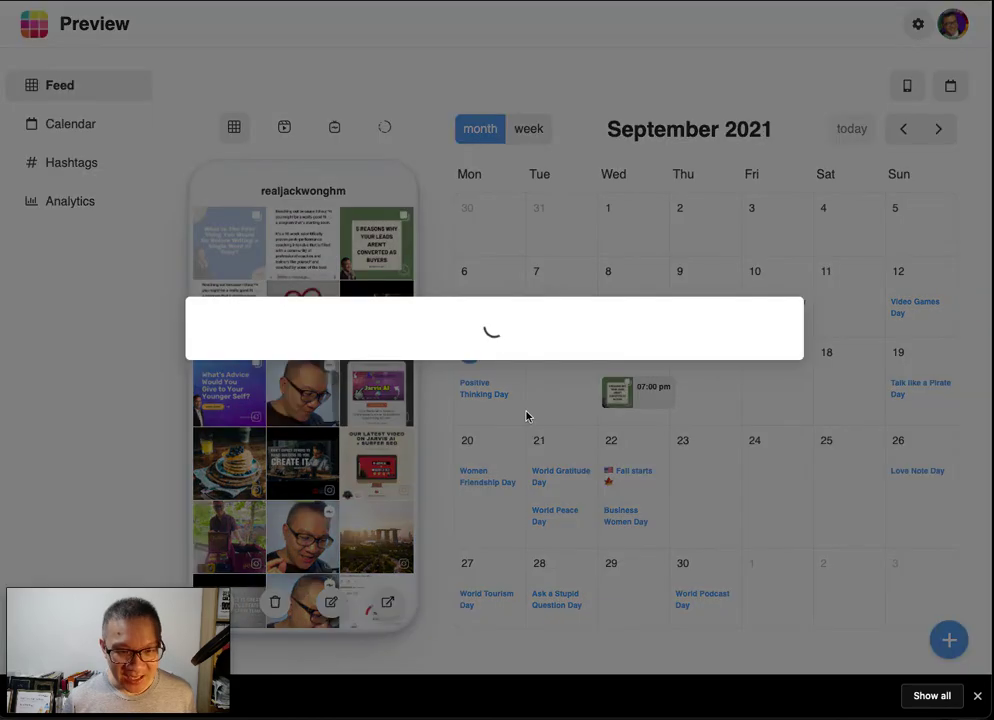
click(330, 520)
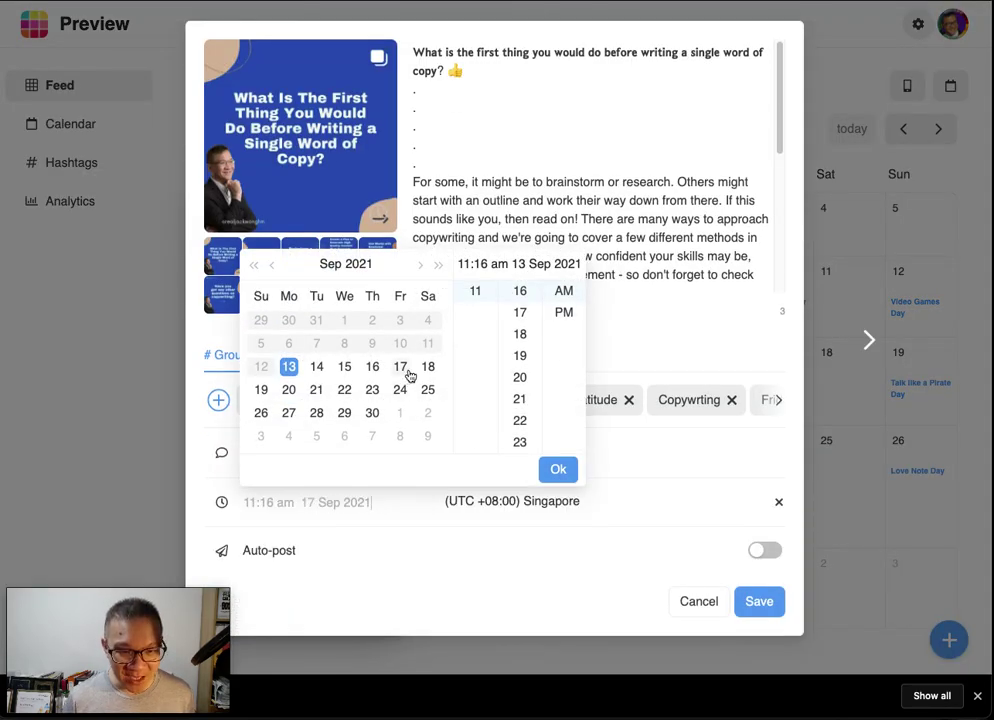
click(406, 373)
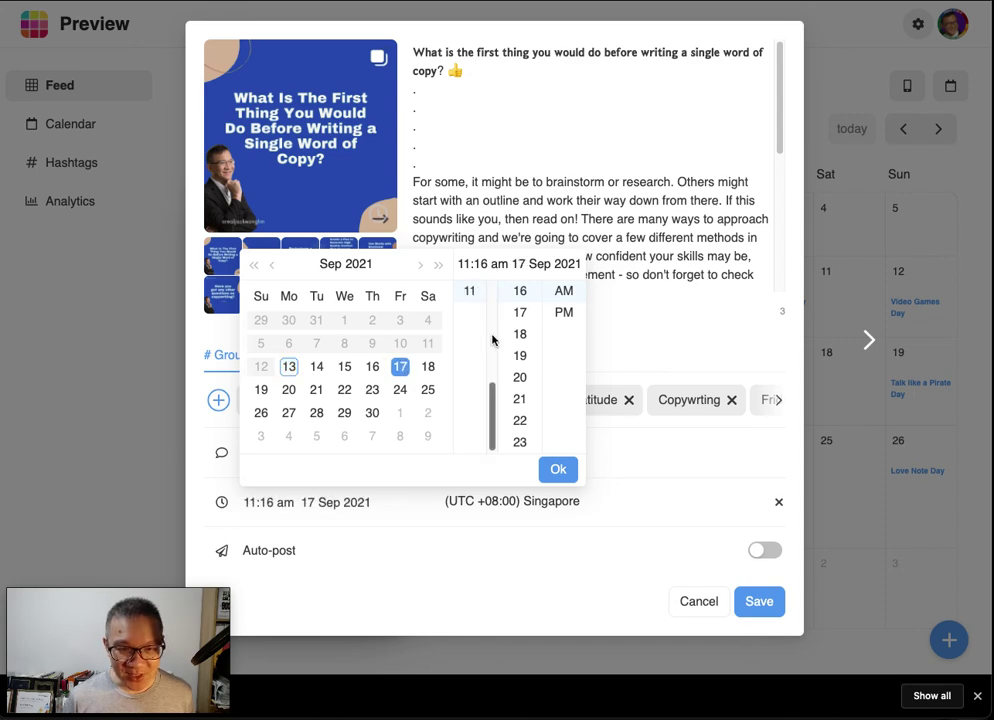
Set the post's scheduled time to 7:00 pm, confirm it and save the post.
scroll(493, 340, up, 3)
scroll(462, 334, up, 1)
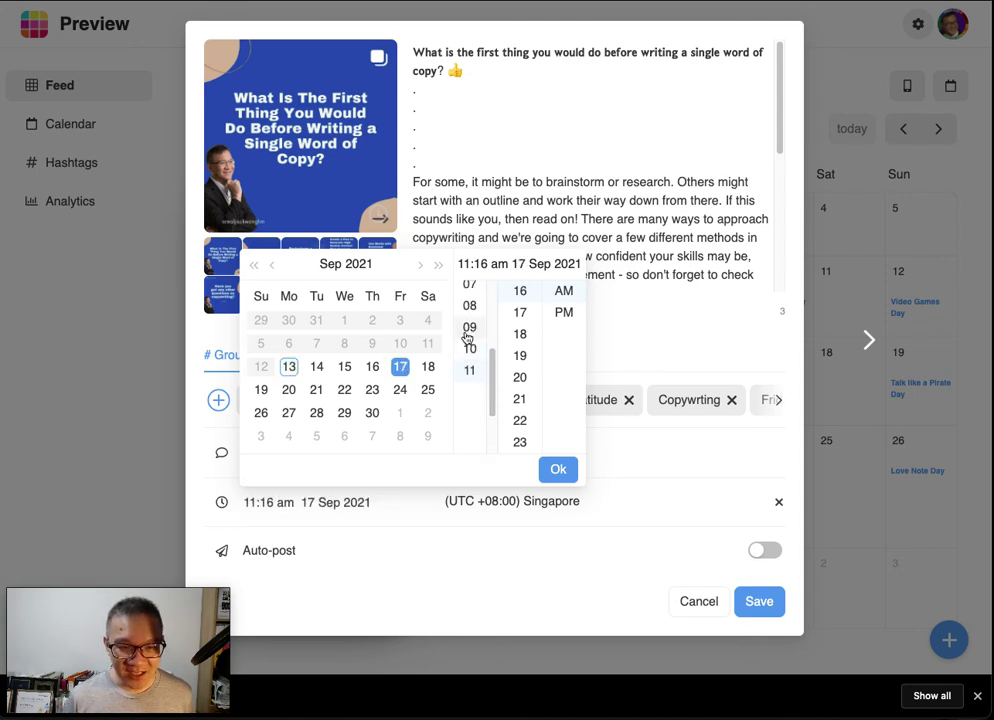
click(467, 331)
scroll(468, 333, up, 2)
click(467, 331)
scroll(510, 333, up, 5)
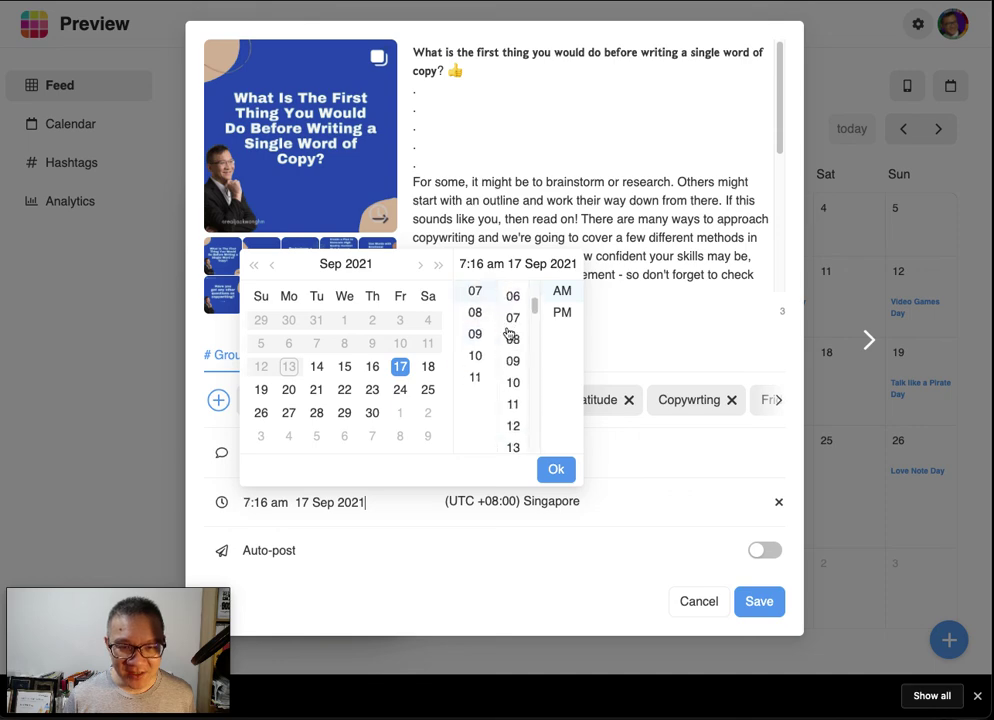
click(514, 292)
click(553, 311)
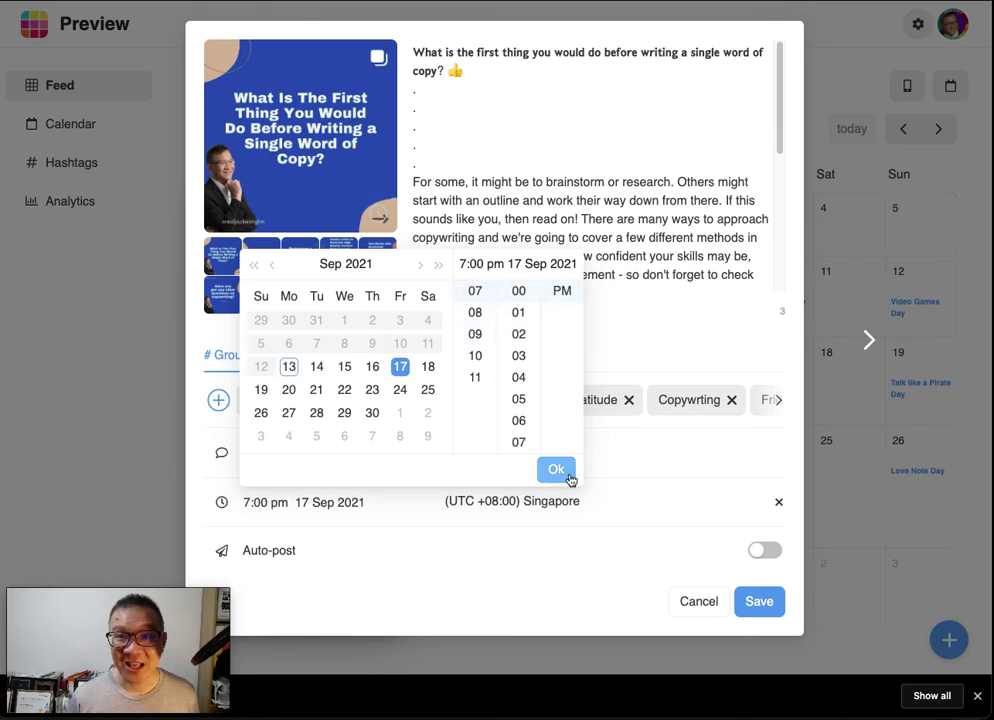
click(568, 476)
click(762, 606)
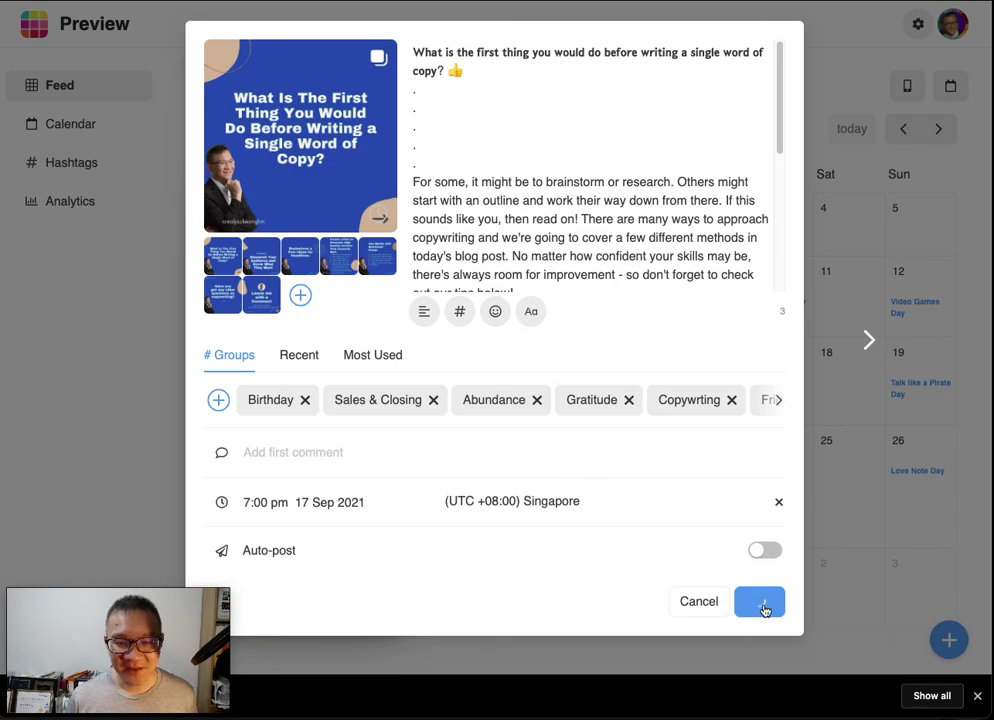